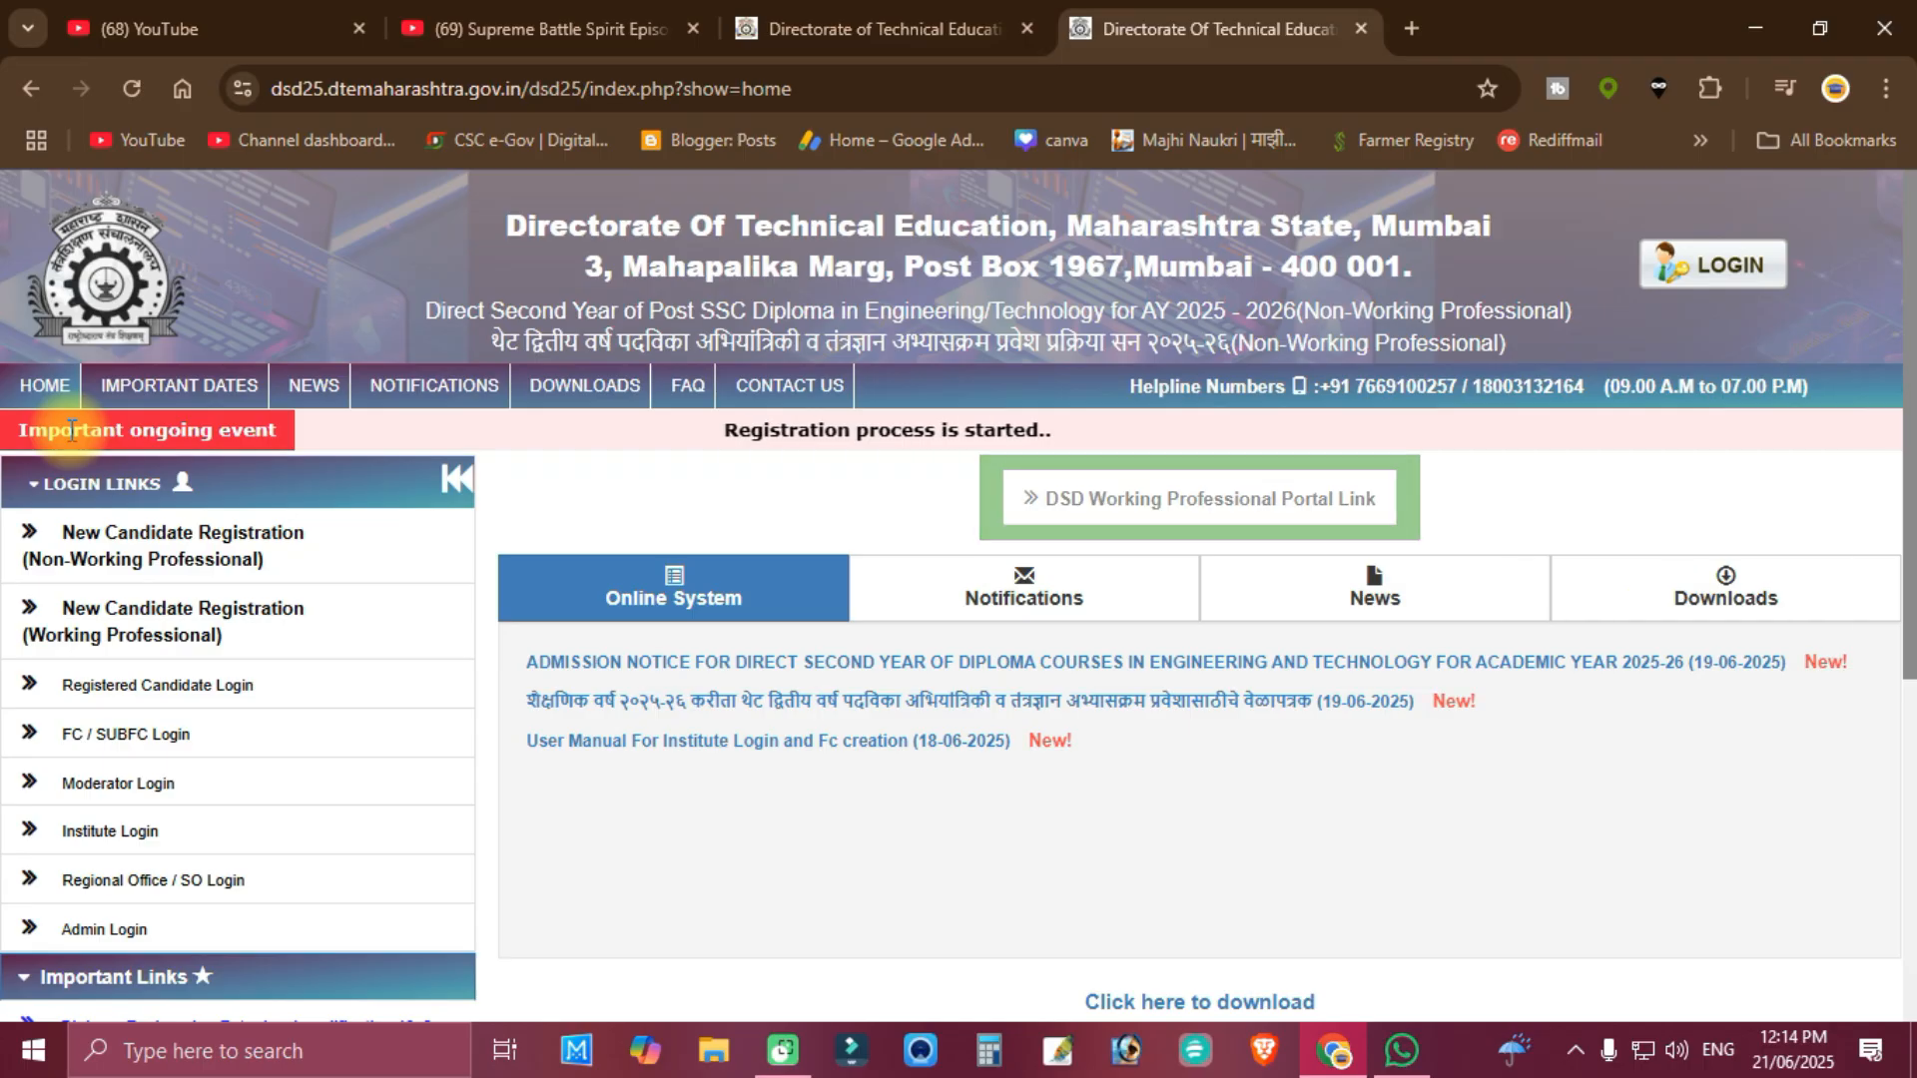
Review the important dates schedule for direct second year diploma admission, covering registration, document verification, merit lists and grievances
left_click(150, 394)
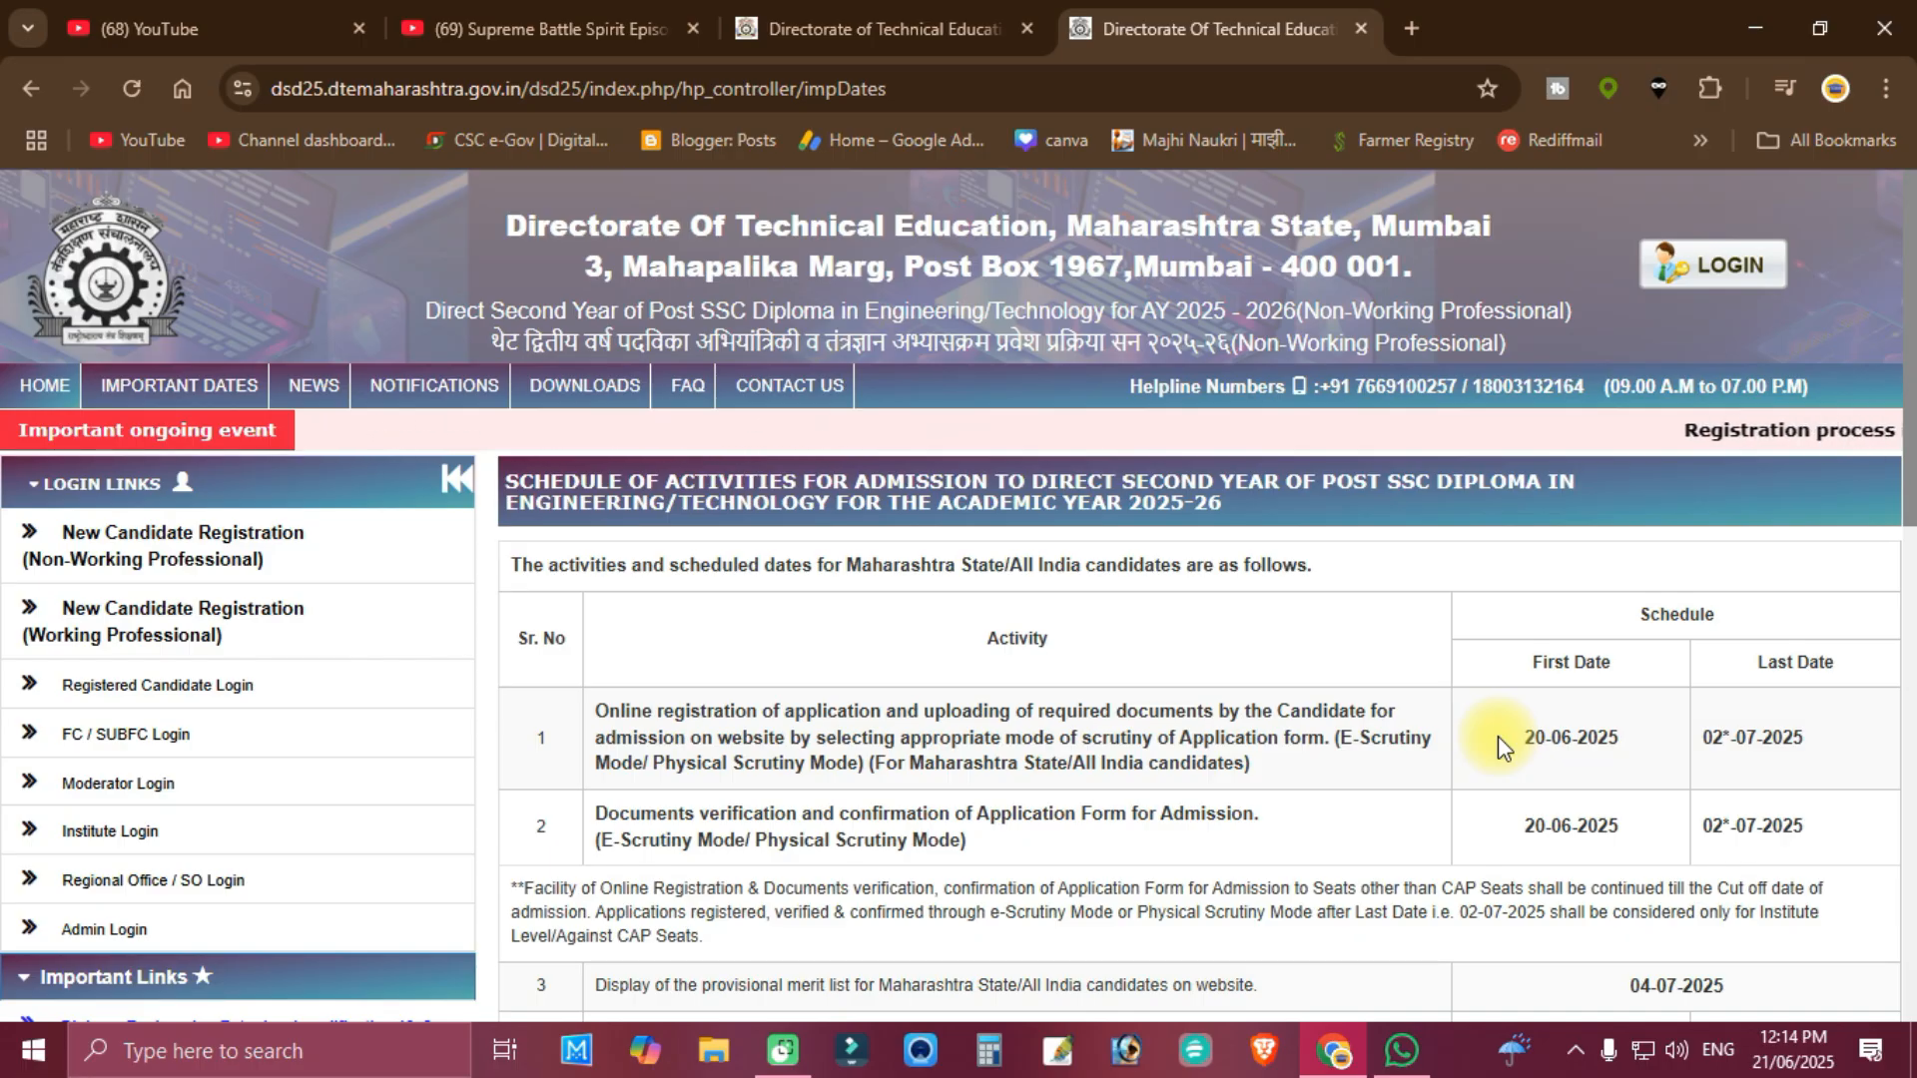
scroll(1284, 779, "down", 1)
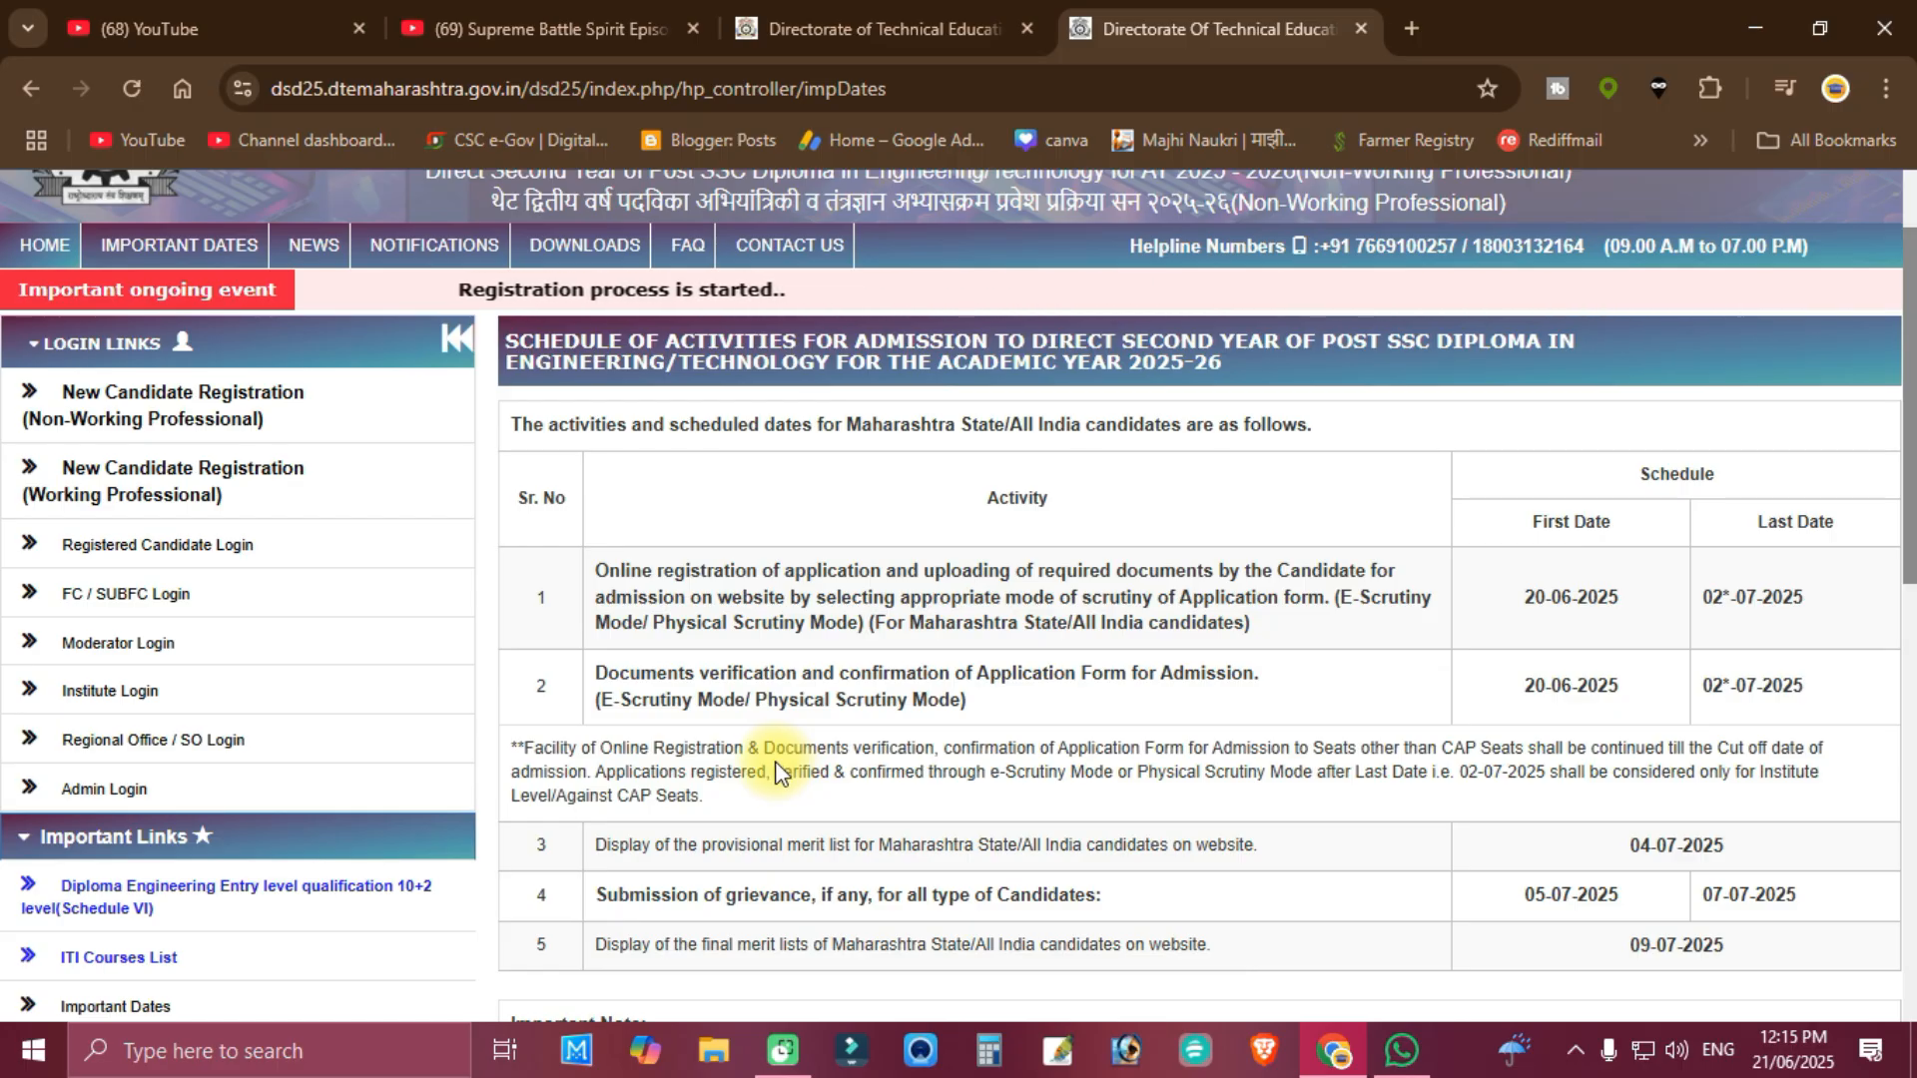
scroll(777, 838, "down", 1)
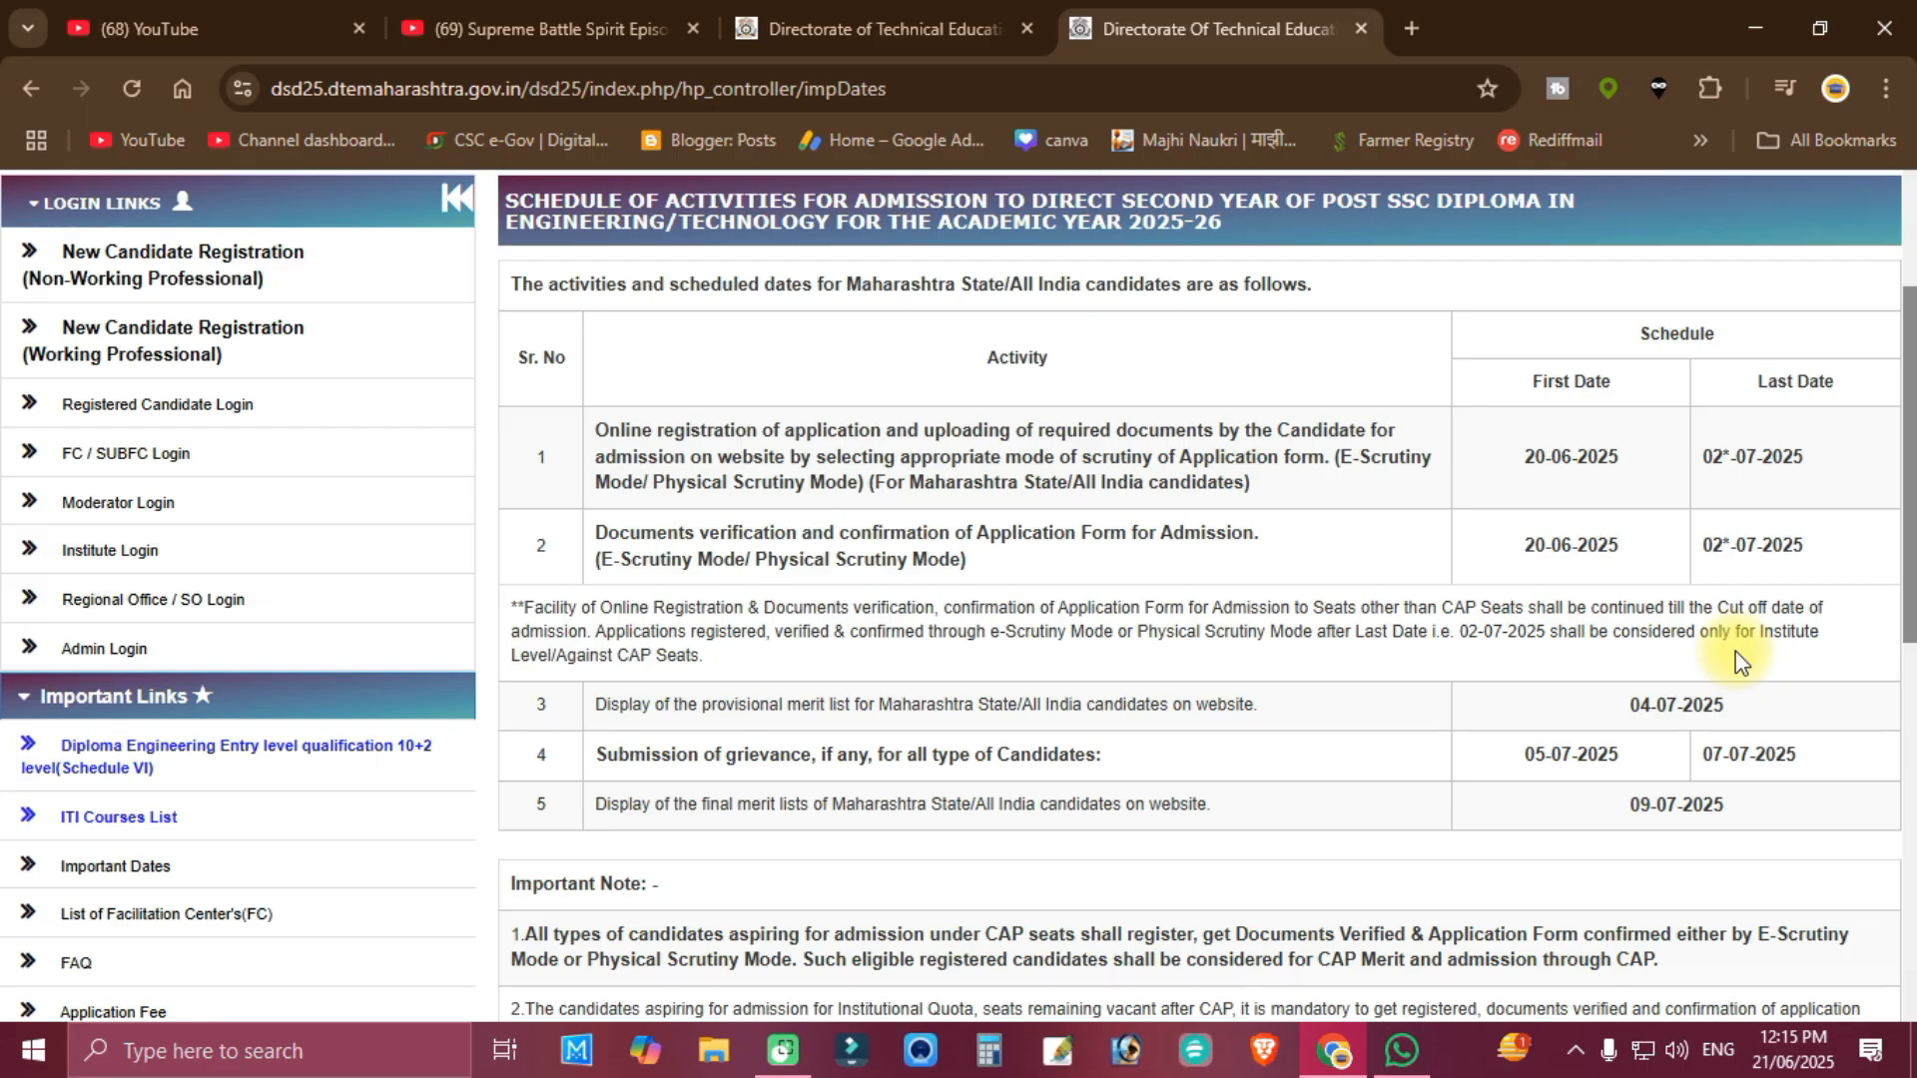
scroll(1735, 651, "down", 1)
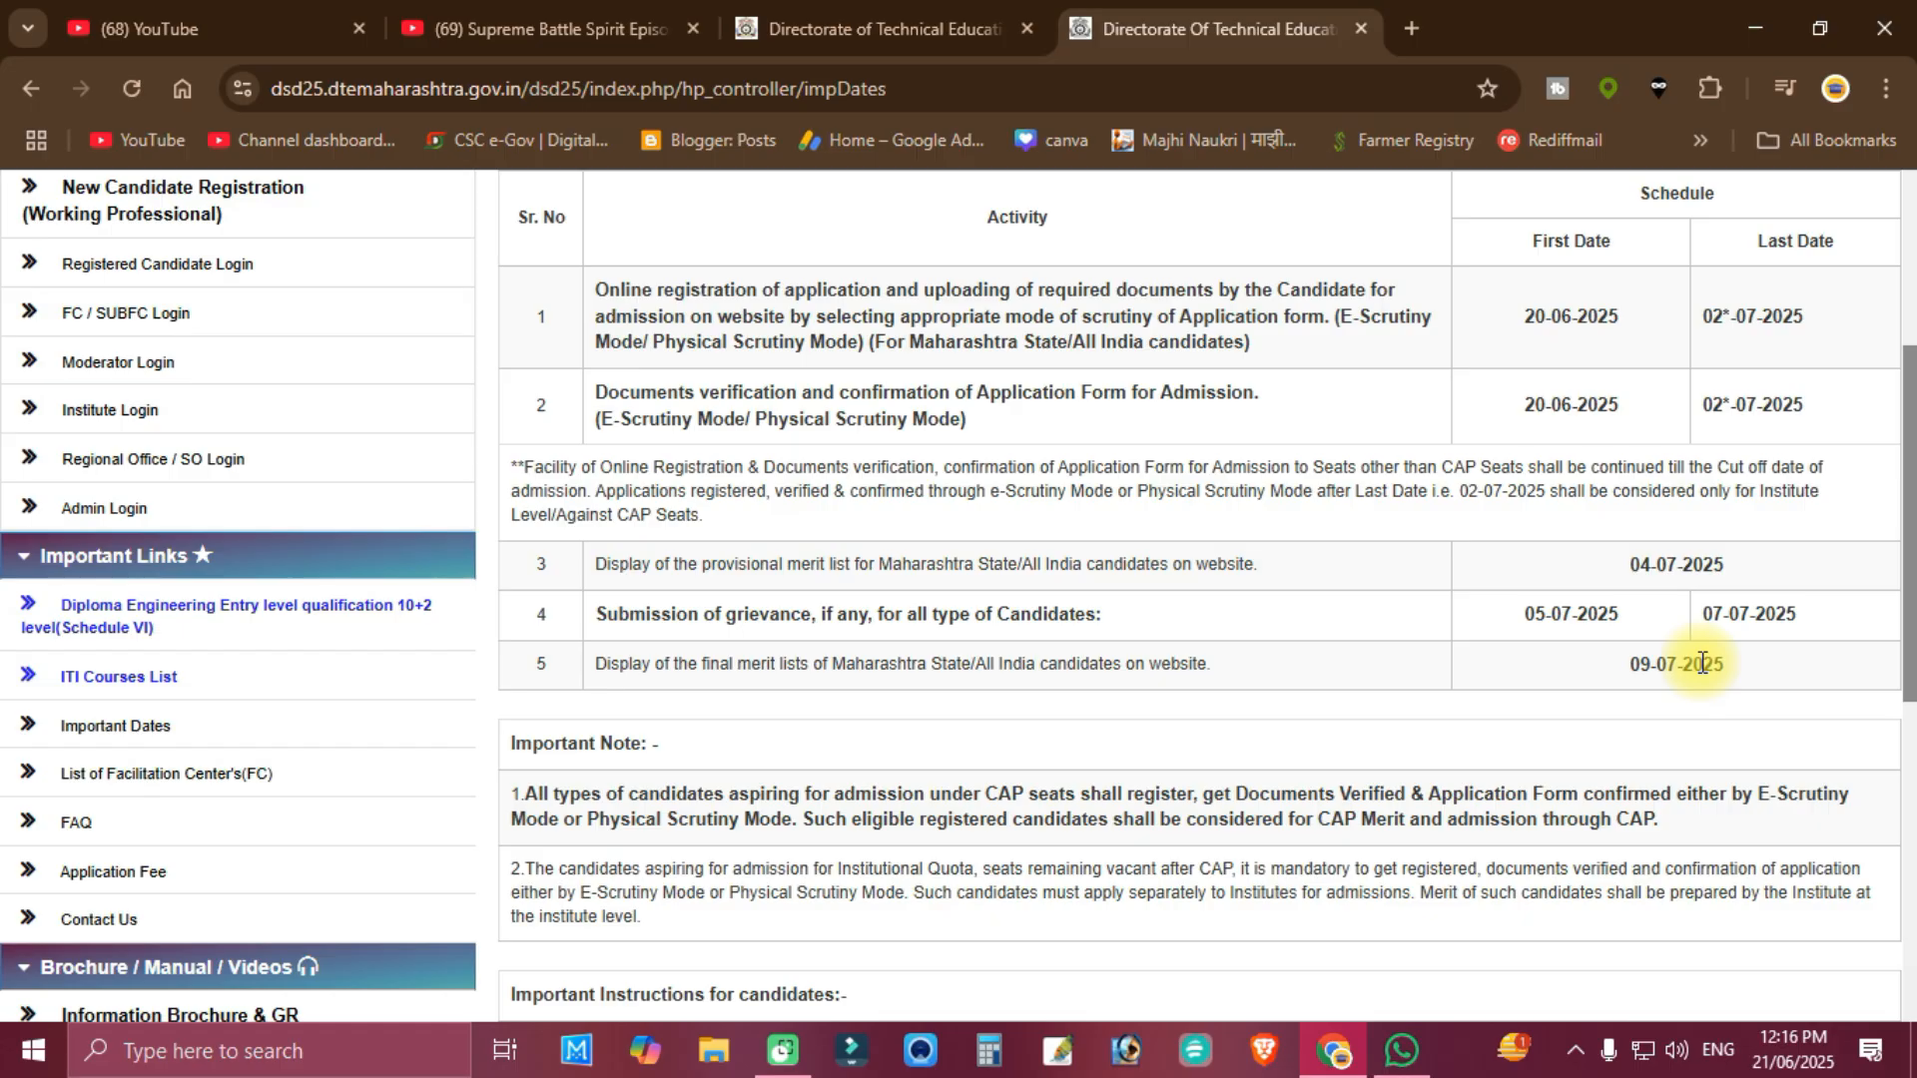
scroll(779, 619, "up", 4)
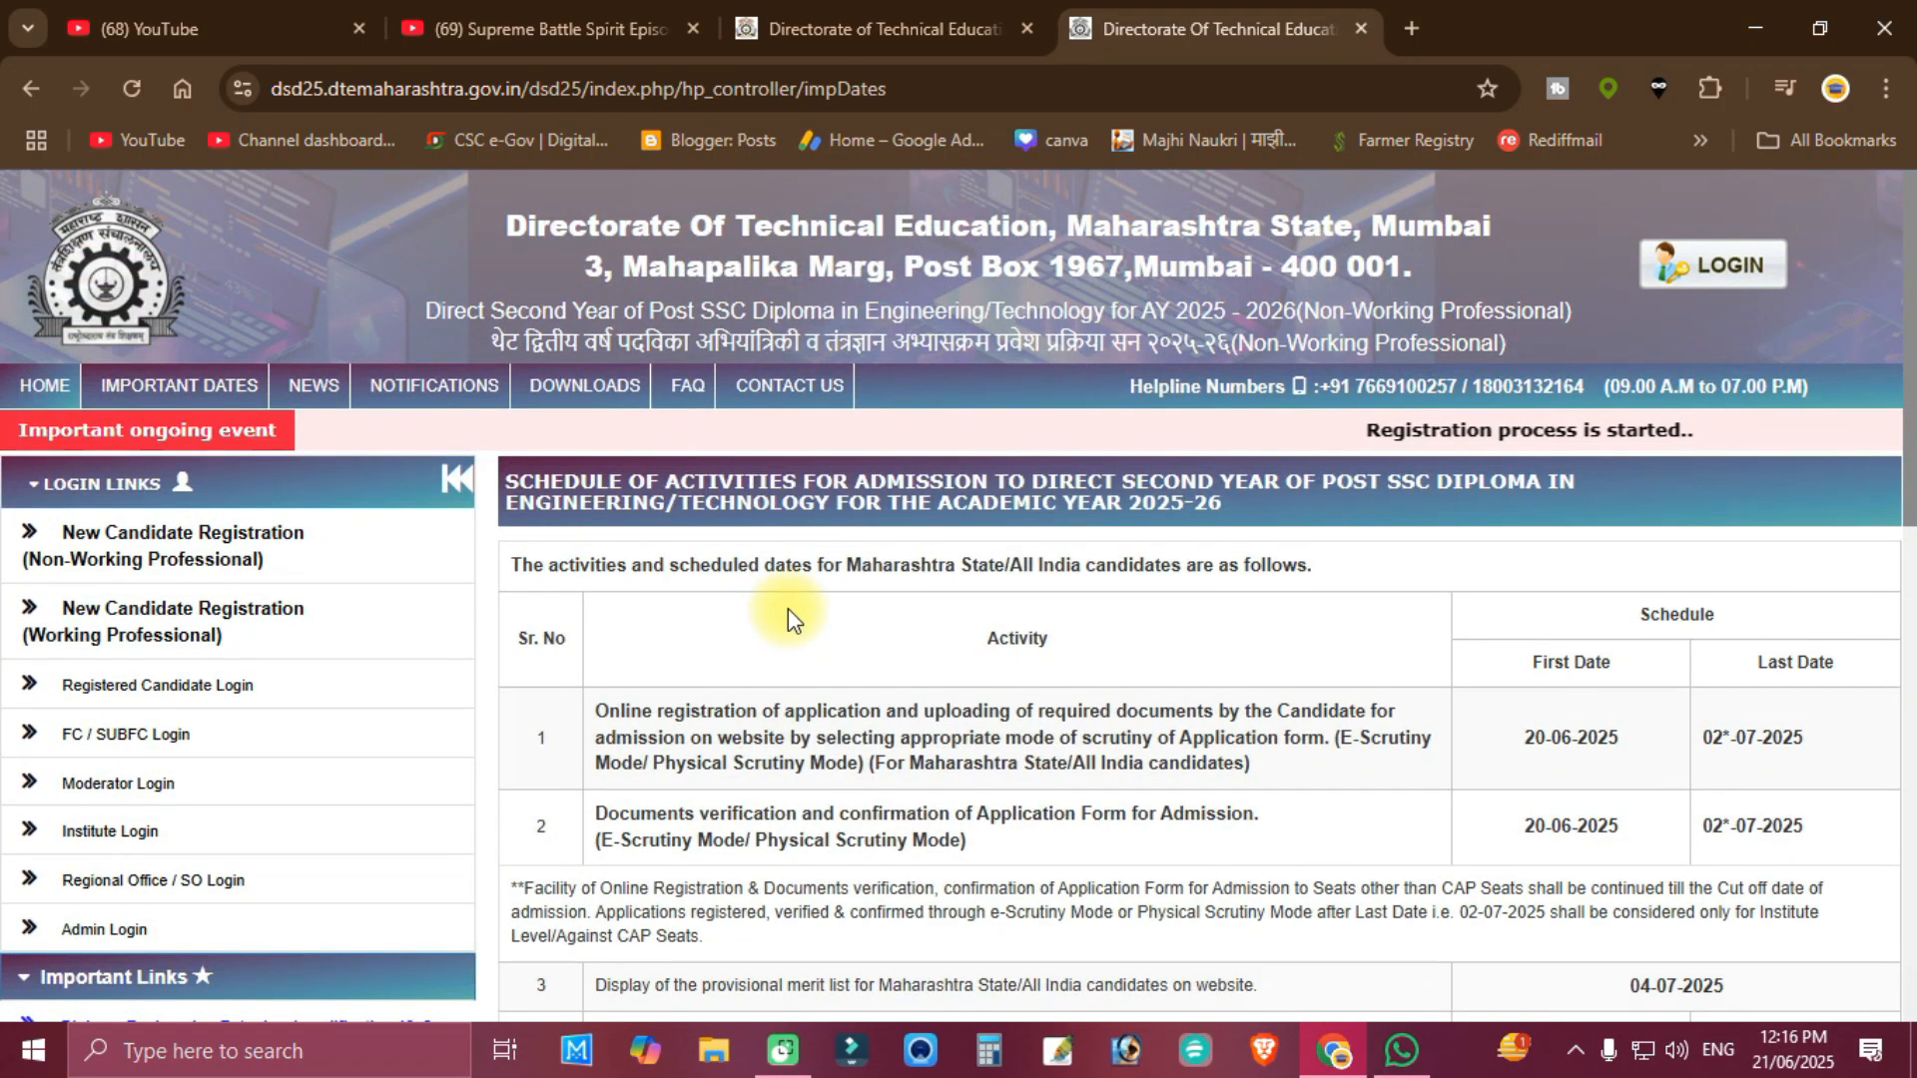
Return to the home page and open the New Candidate Registration (Non-Working Professional) form
left_click(70, 385)
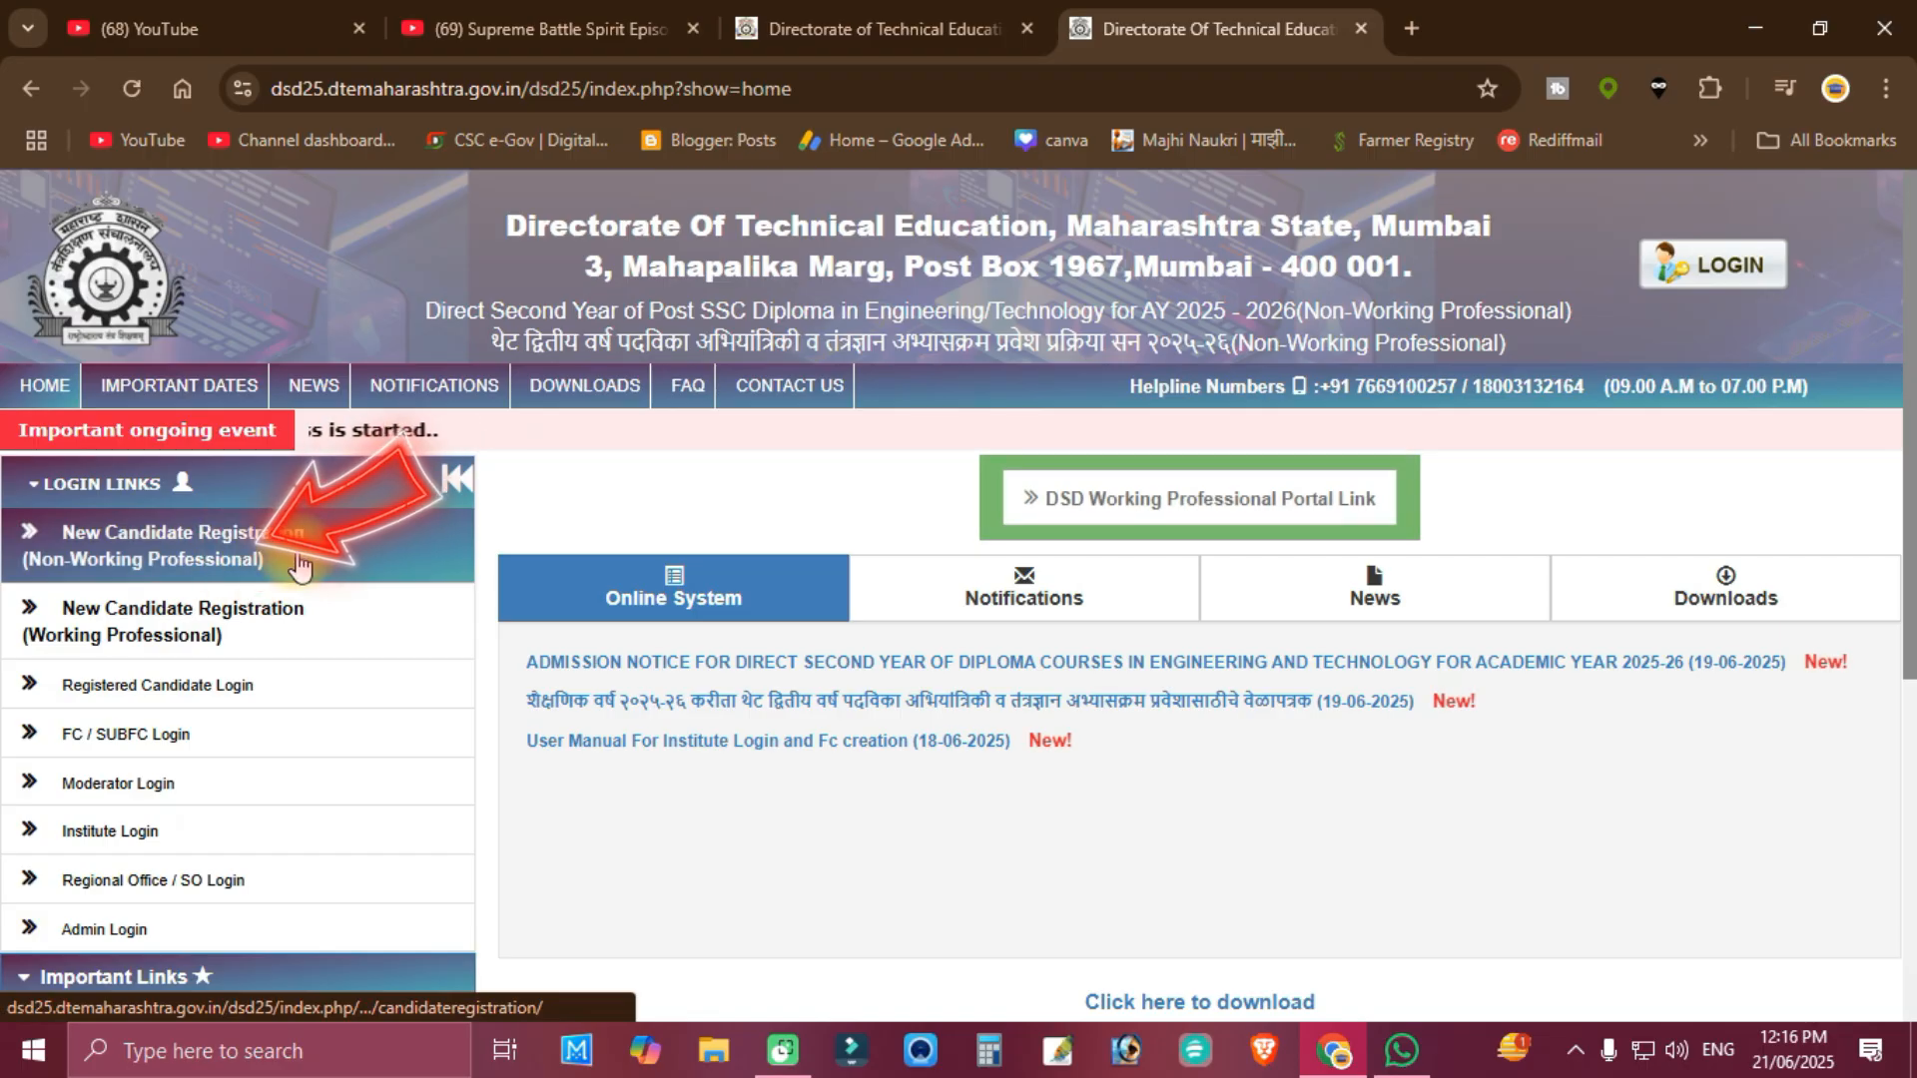
left_click(165, 565)
scroll(649, 607, "down", 5)
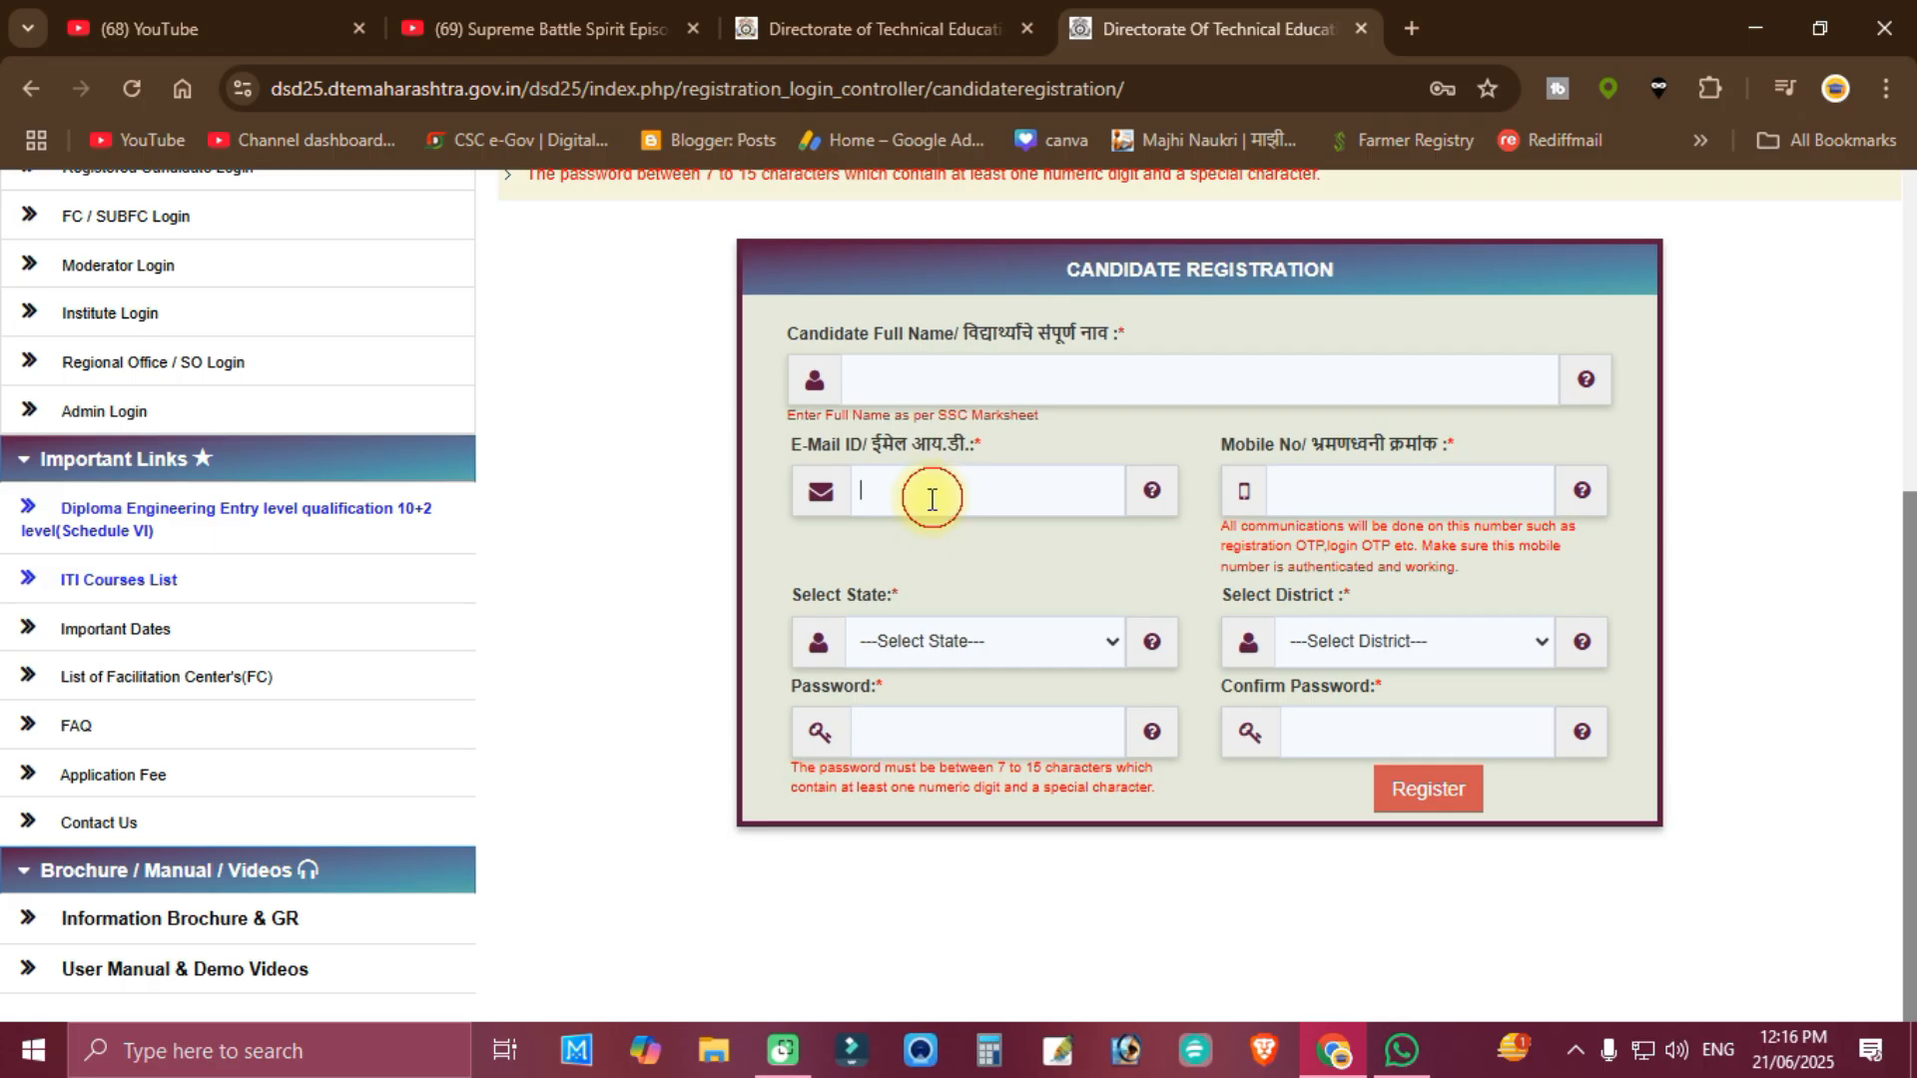
Choose Maharashtra as the state in the candidate registration form
left_click(1098, 642)
scroll(1003, 317, "down", 1)
scroll(994, 350, "down", 3)
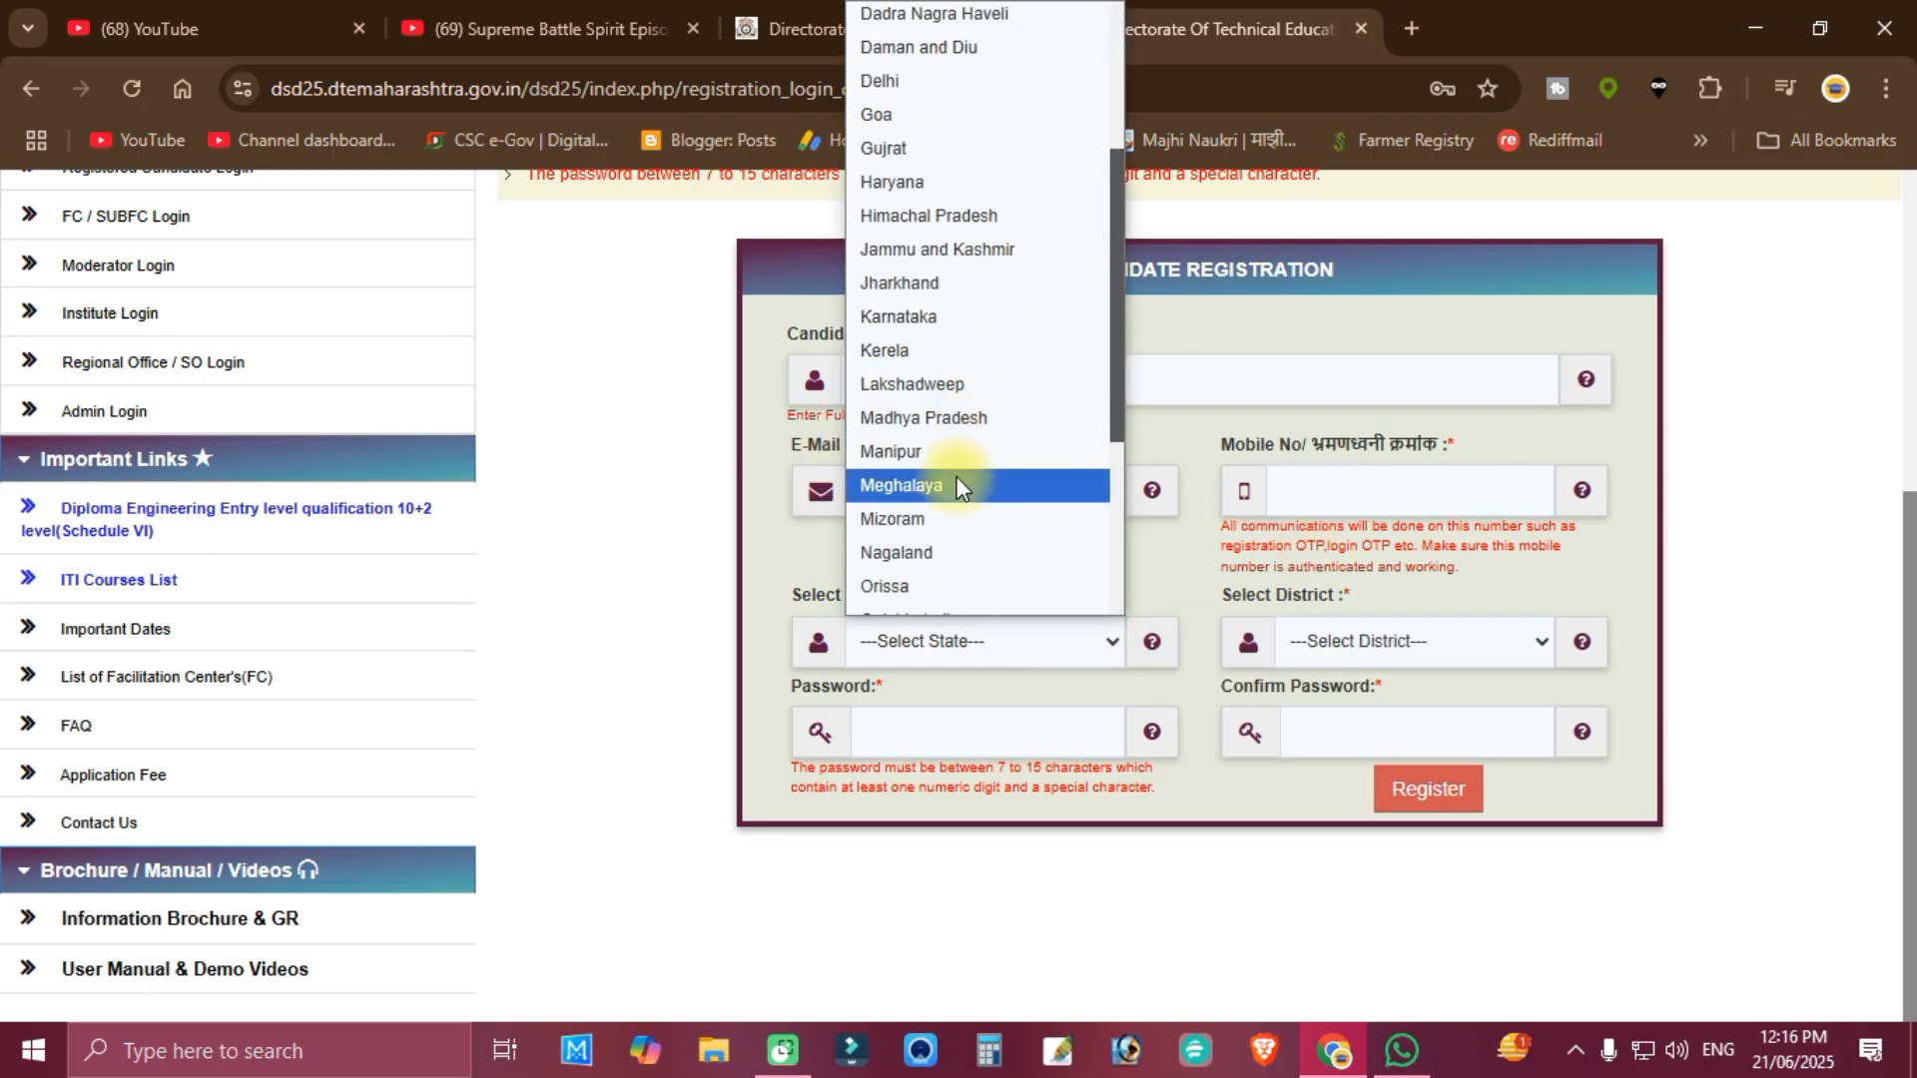
scroll(1012, 347, "down", 3)
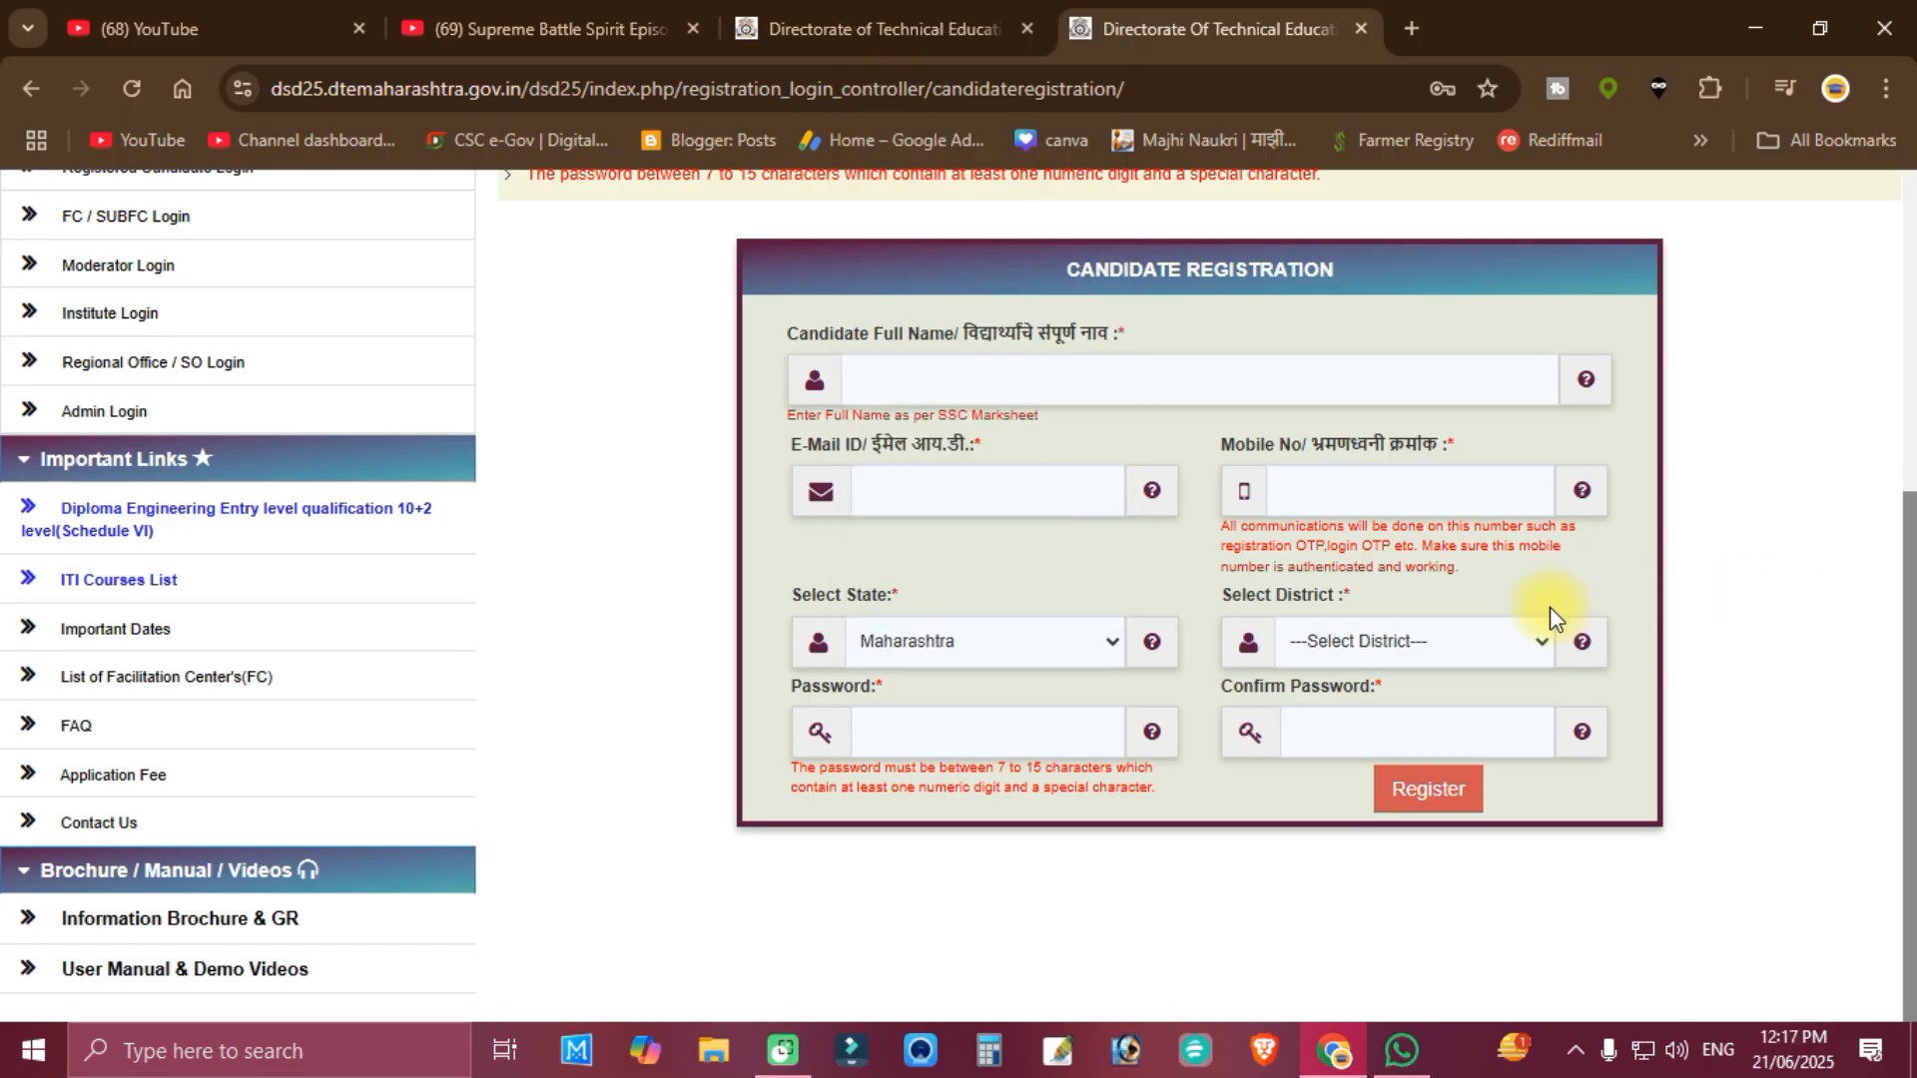
Look through the district choices and the password and confirm password fields of the registration form
left_click(1510, 647)
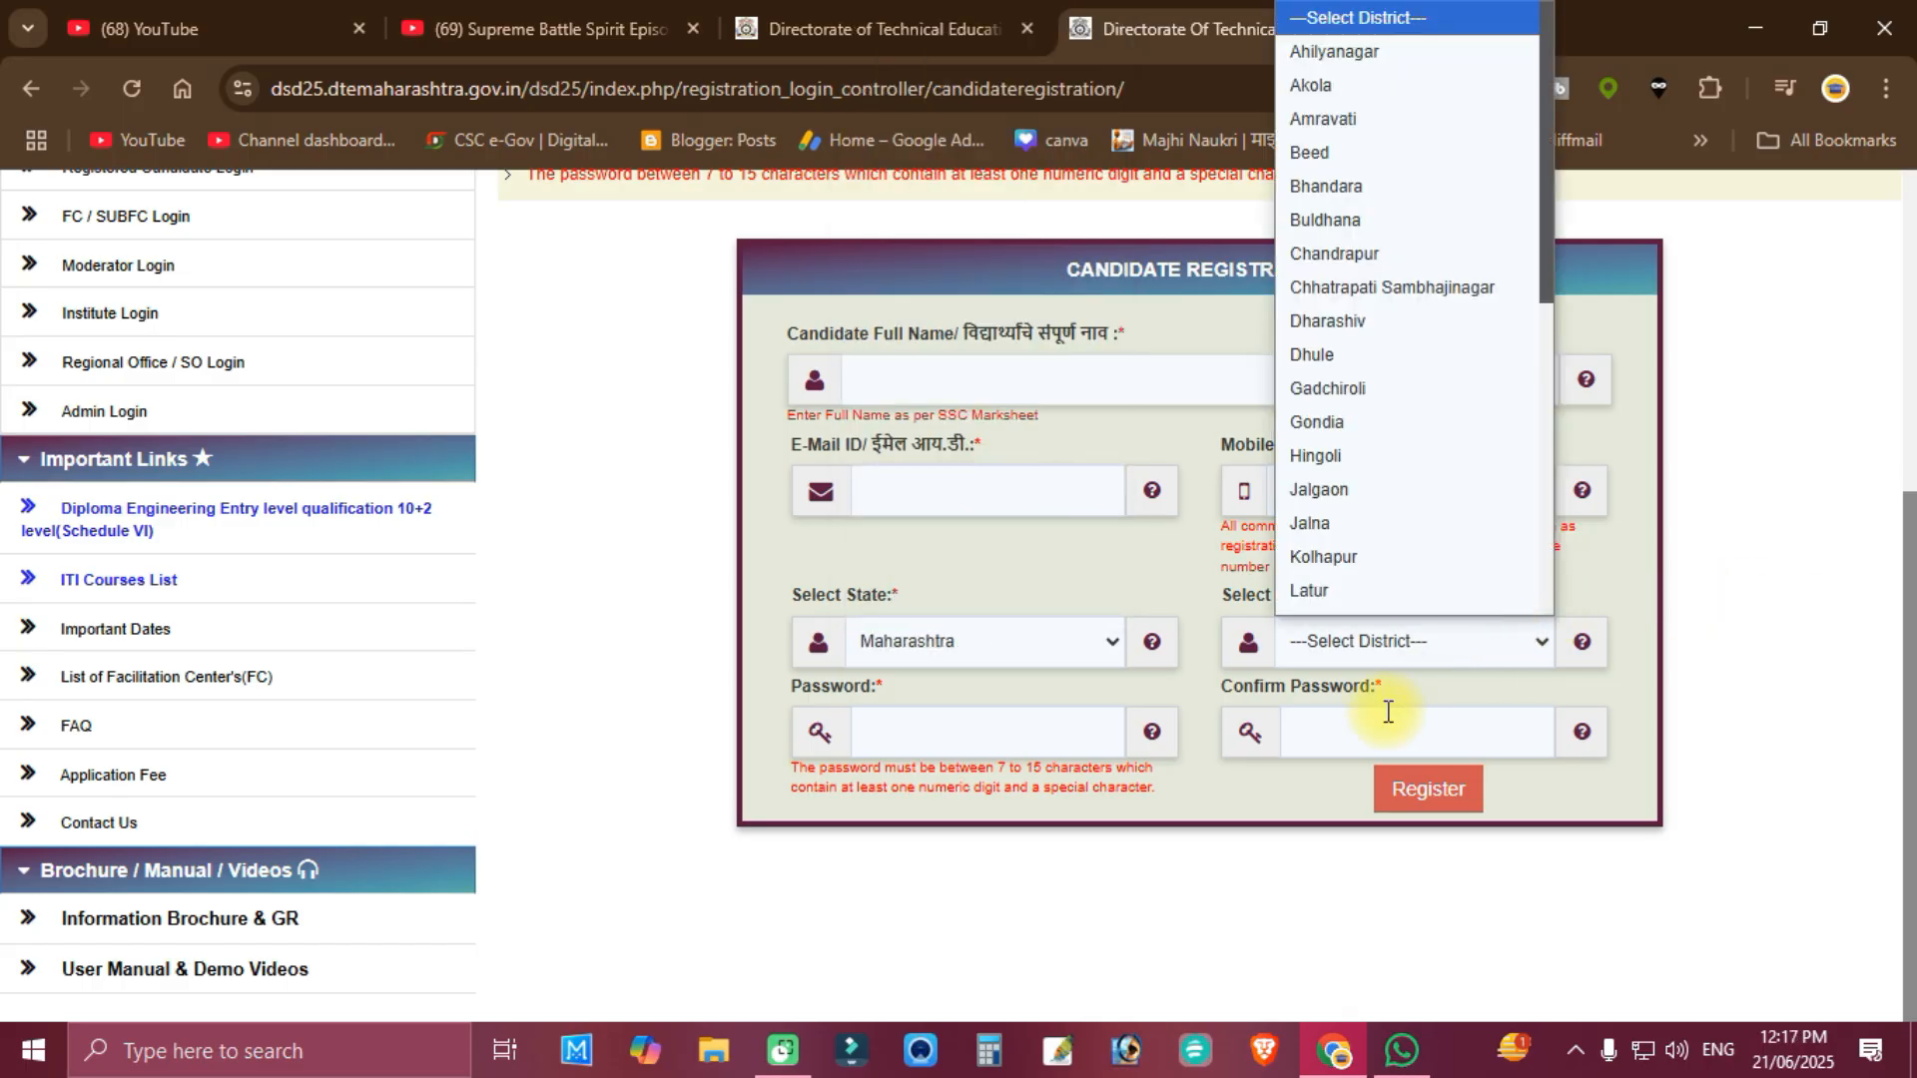
left_click(959, 738)
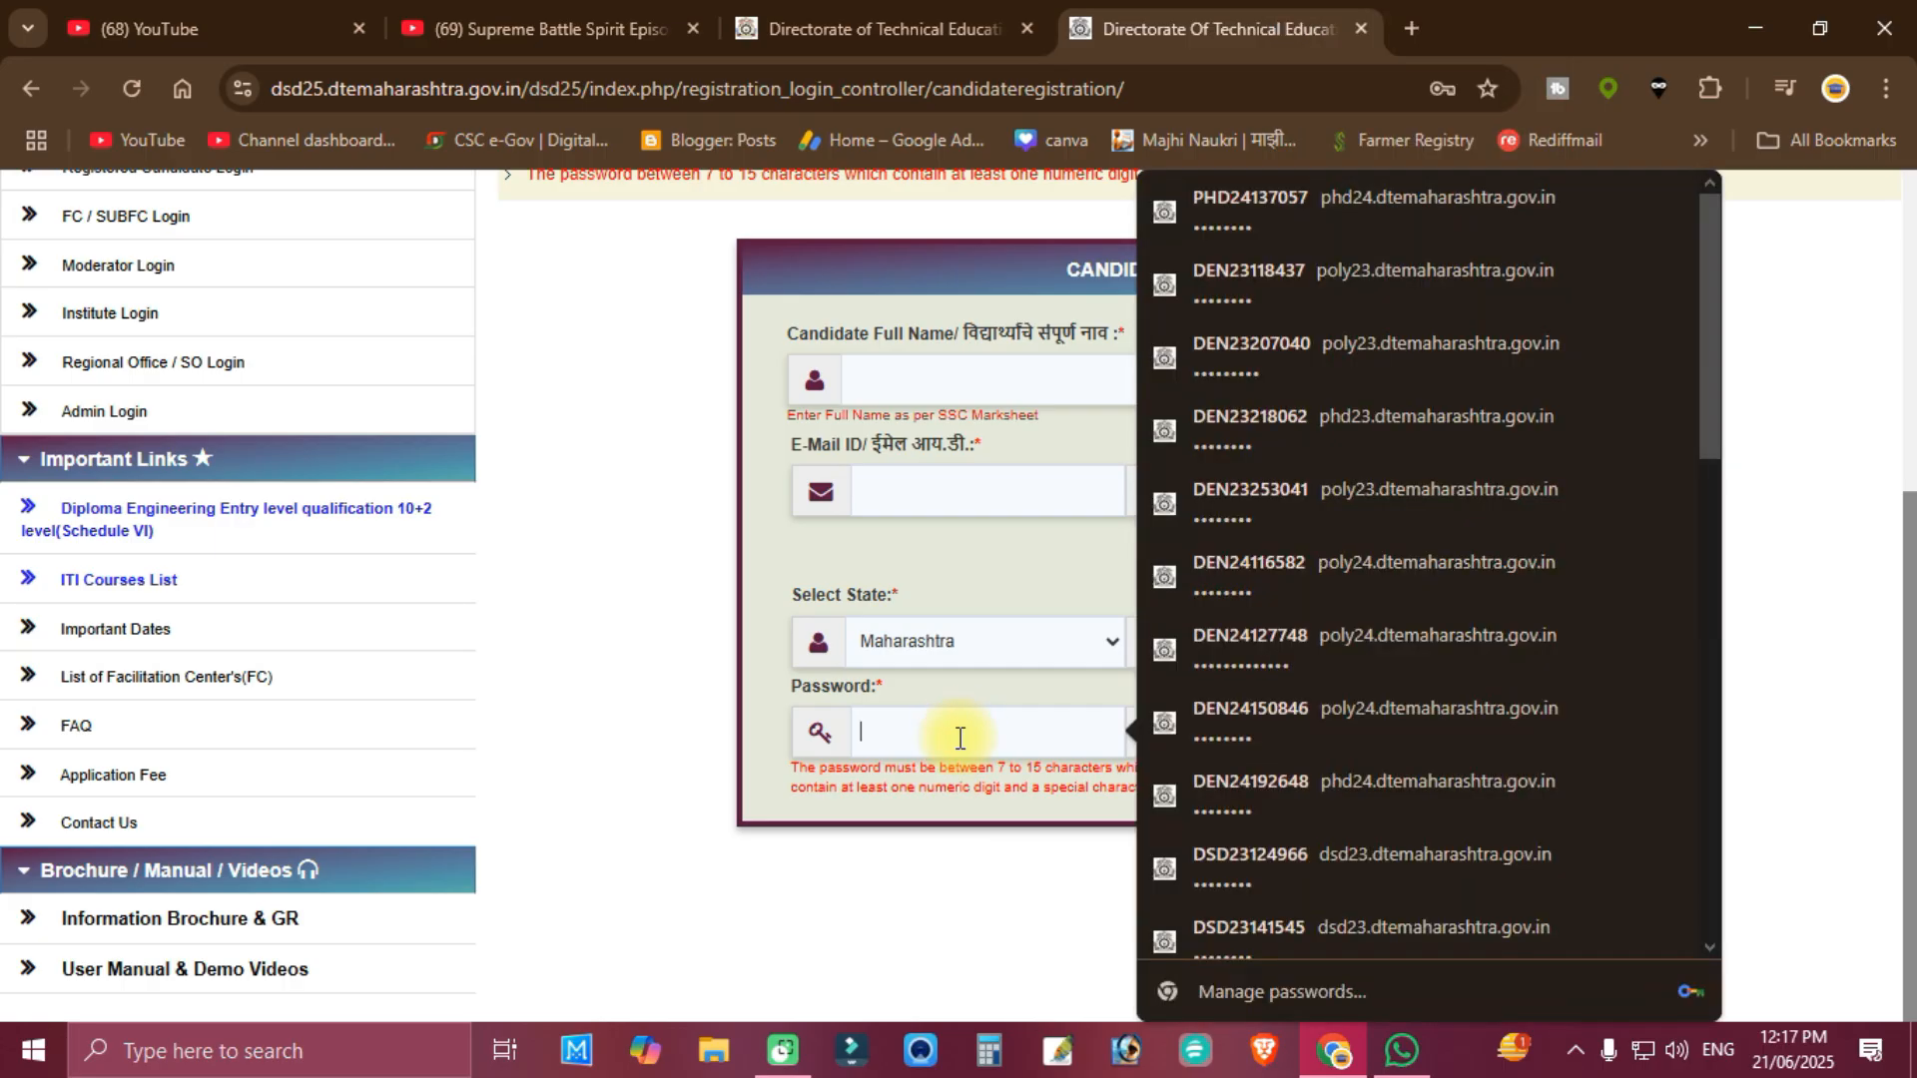
left_click(943, 878)
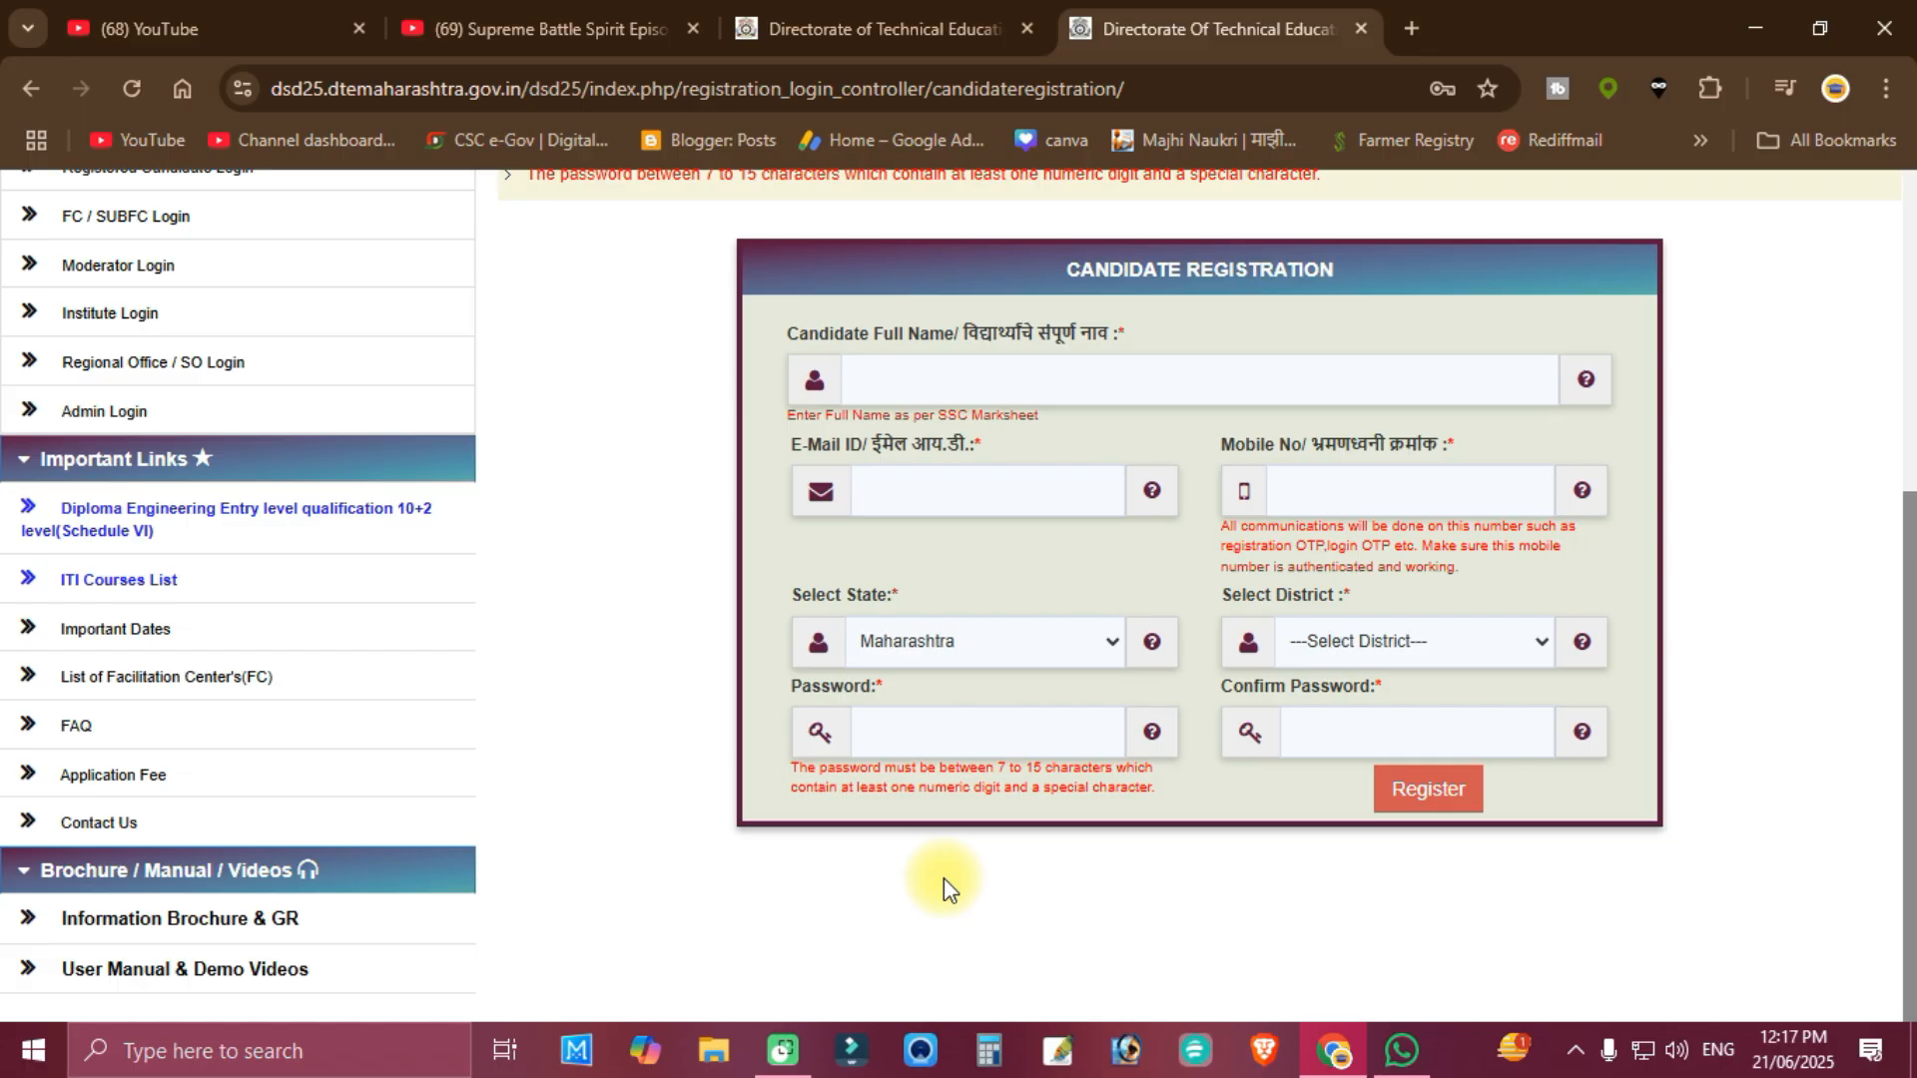
left_click(931, 739)
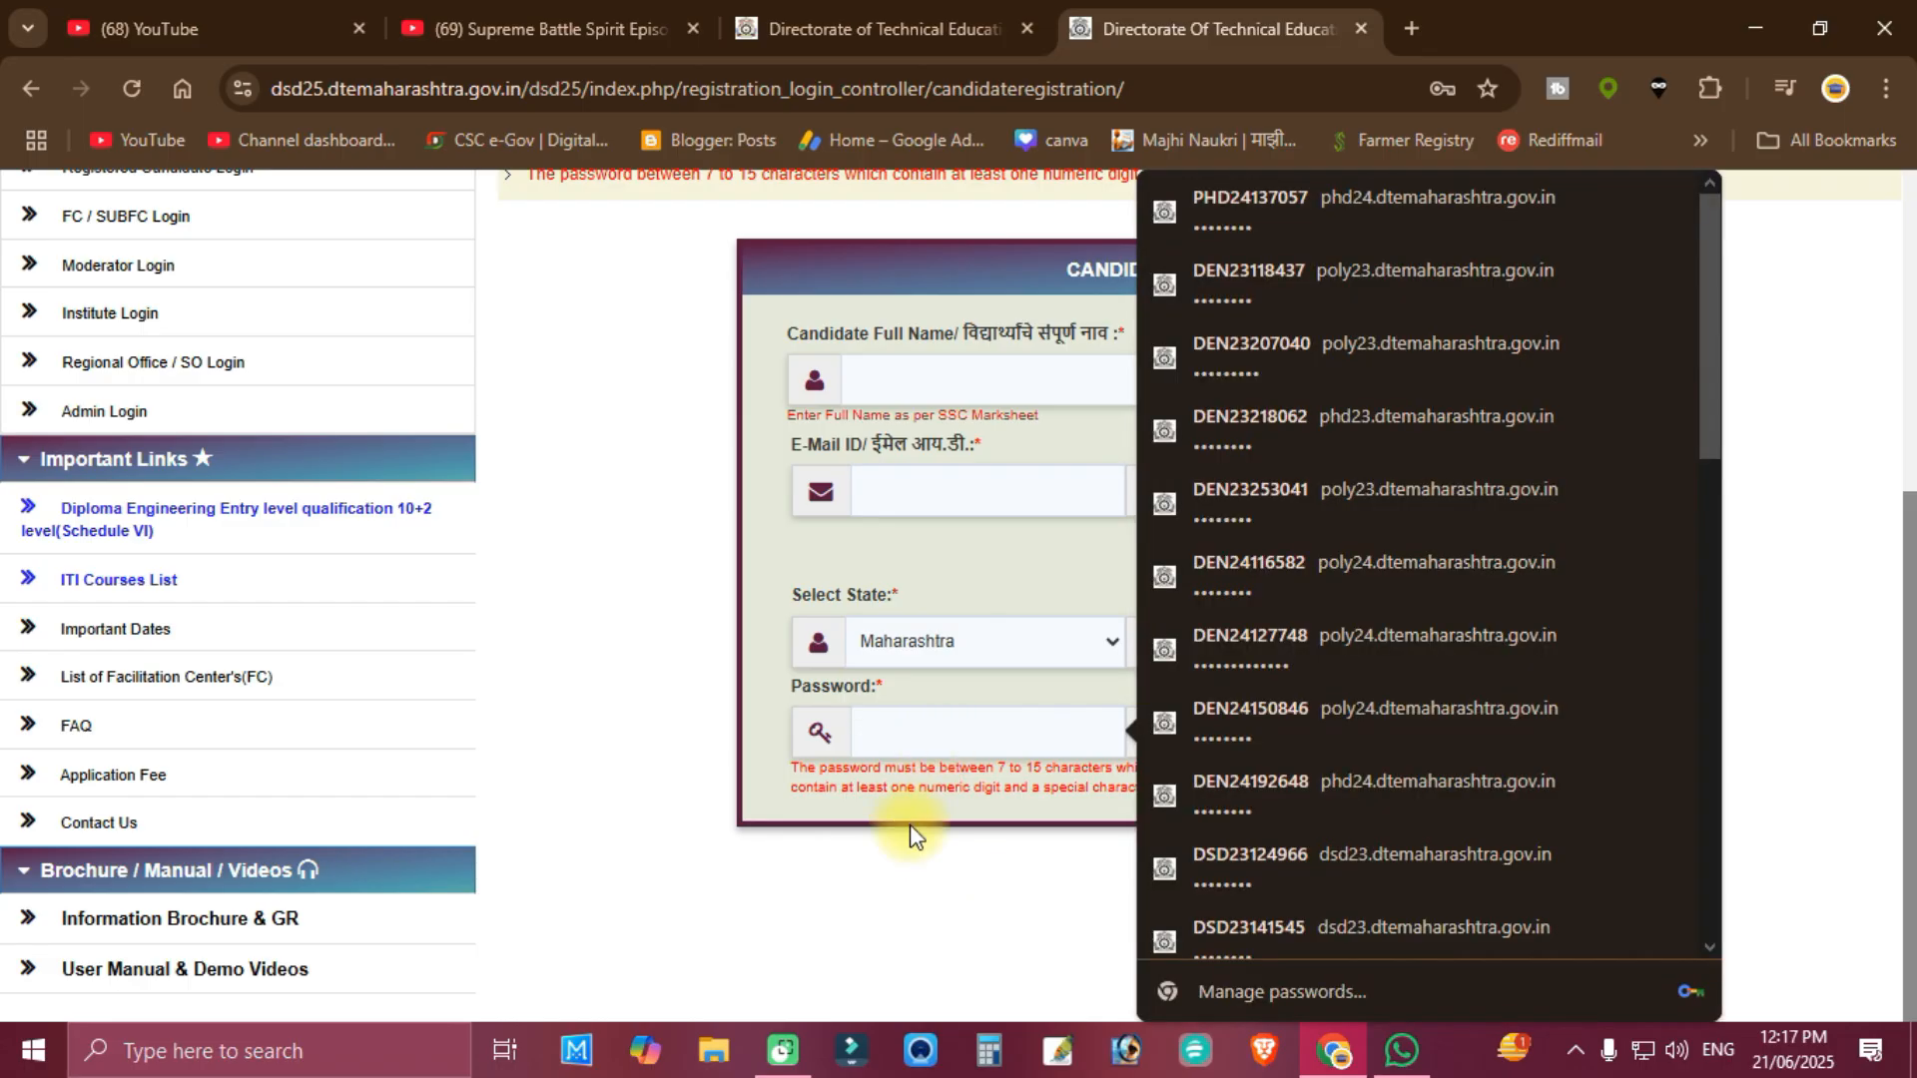
left_click(1144, 854)
left_click(1324, 743)
left_click(1639, 931)
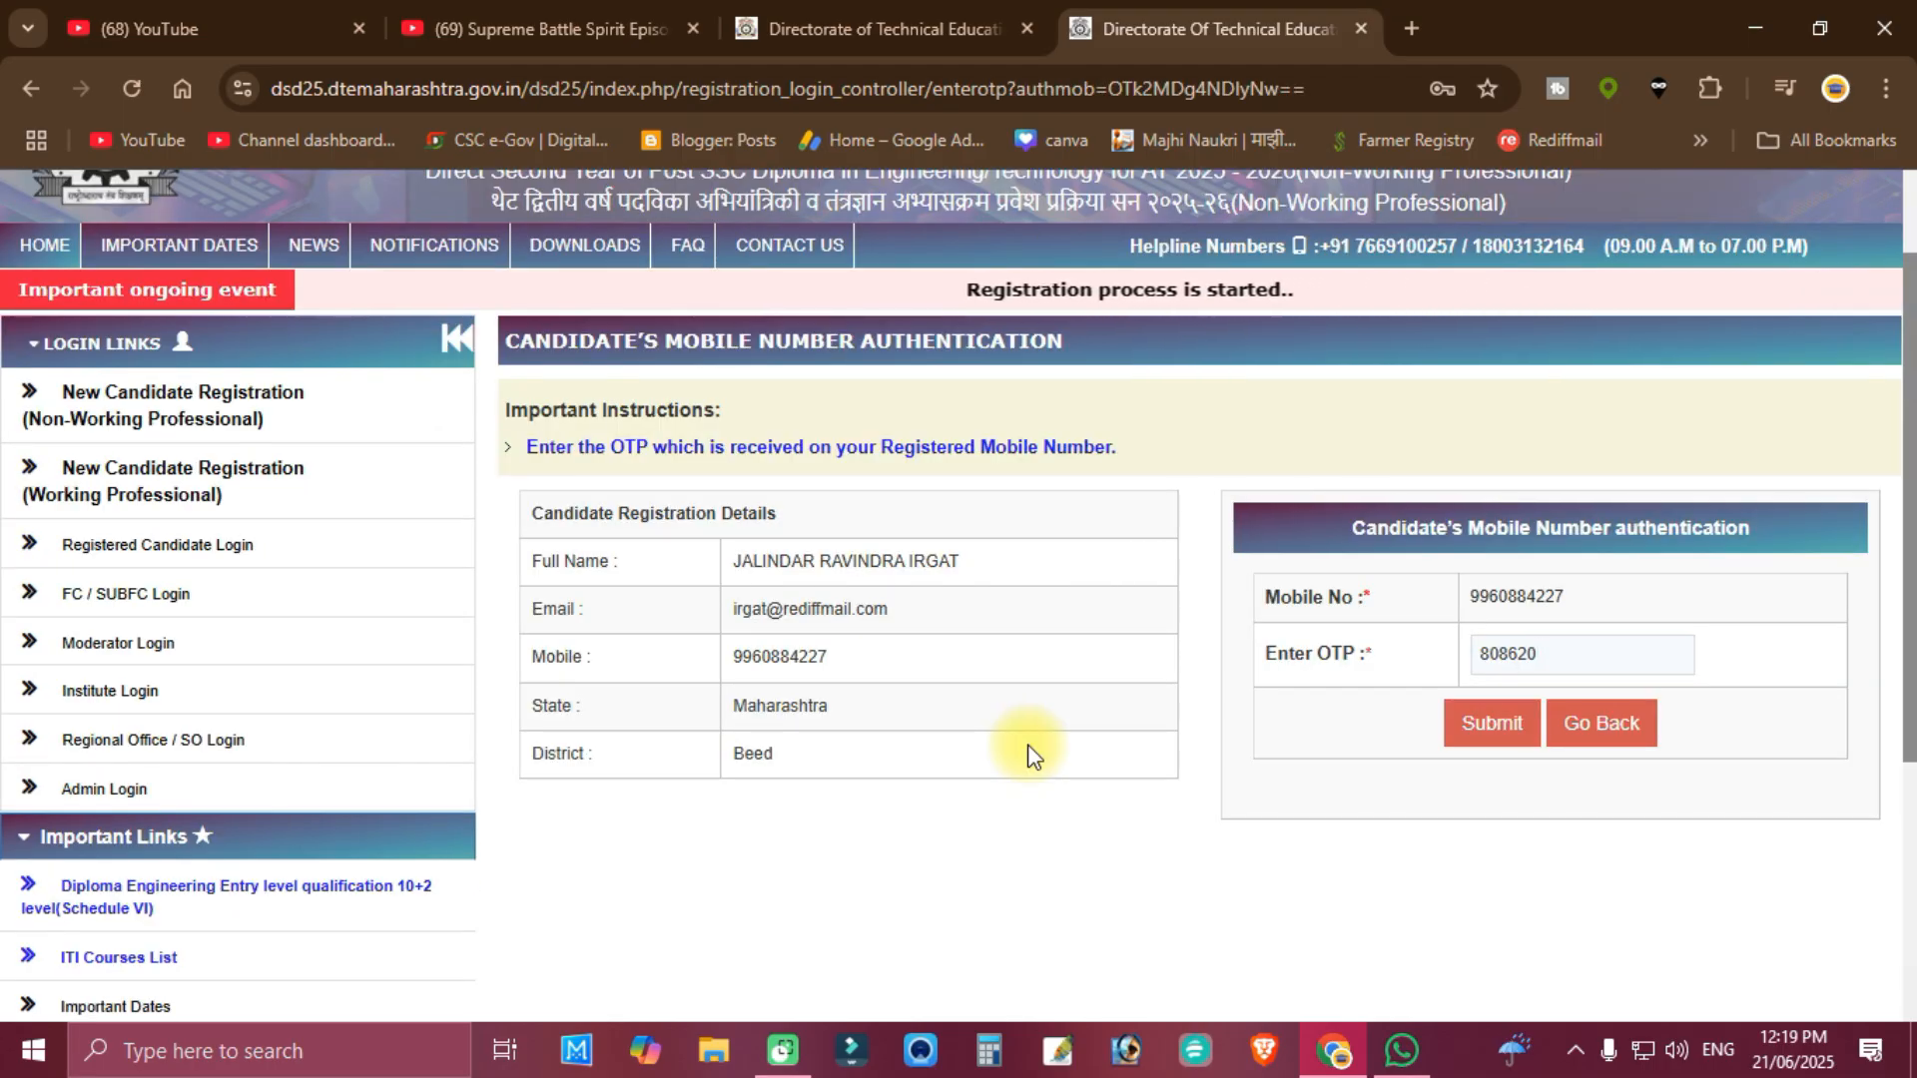
Submit the entered OTP to authenticate the candidate's mobile number and complete the registration
left_click_drag(1596, 650, 1466, 657)
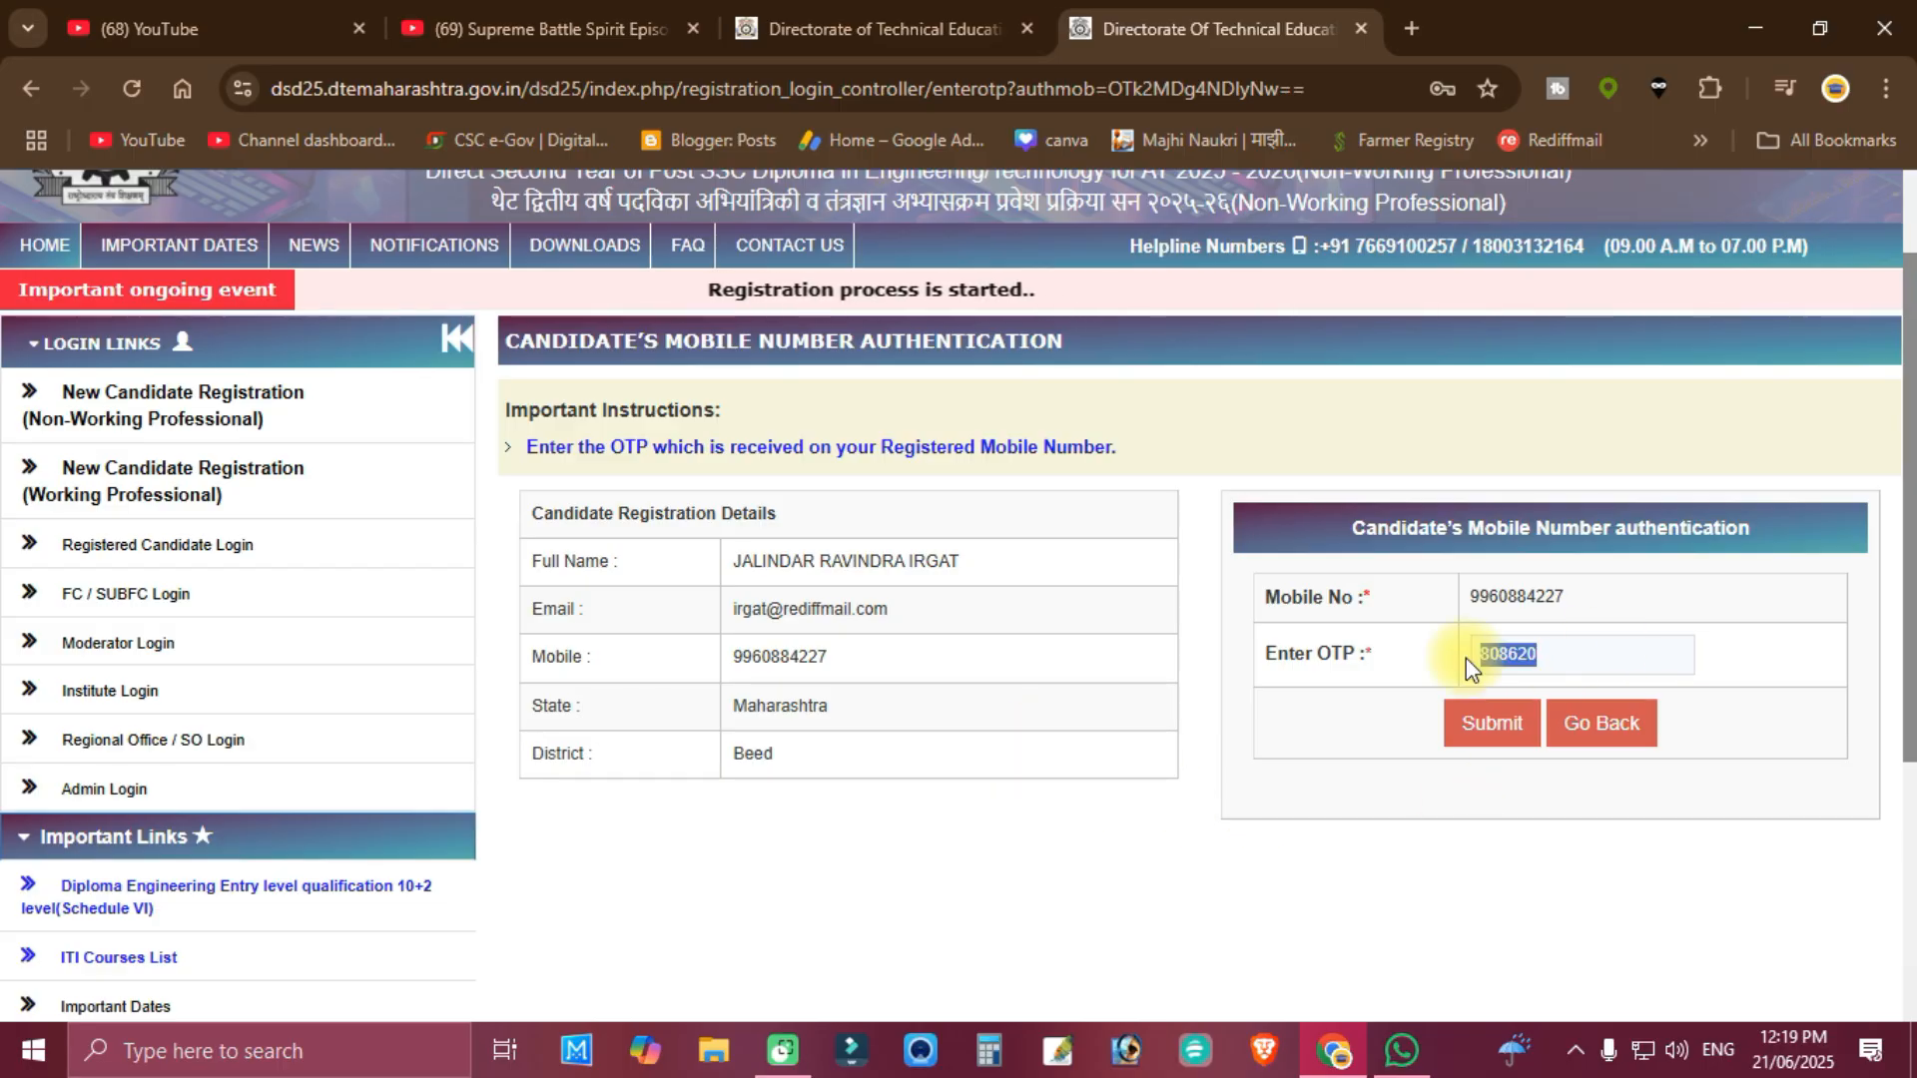
left_click(1493, 747)
left_click(1082, 266)
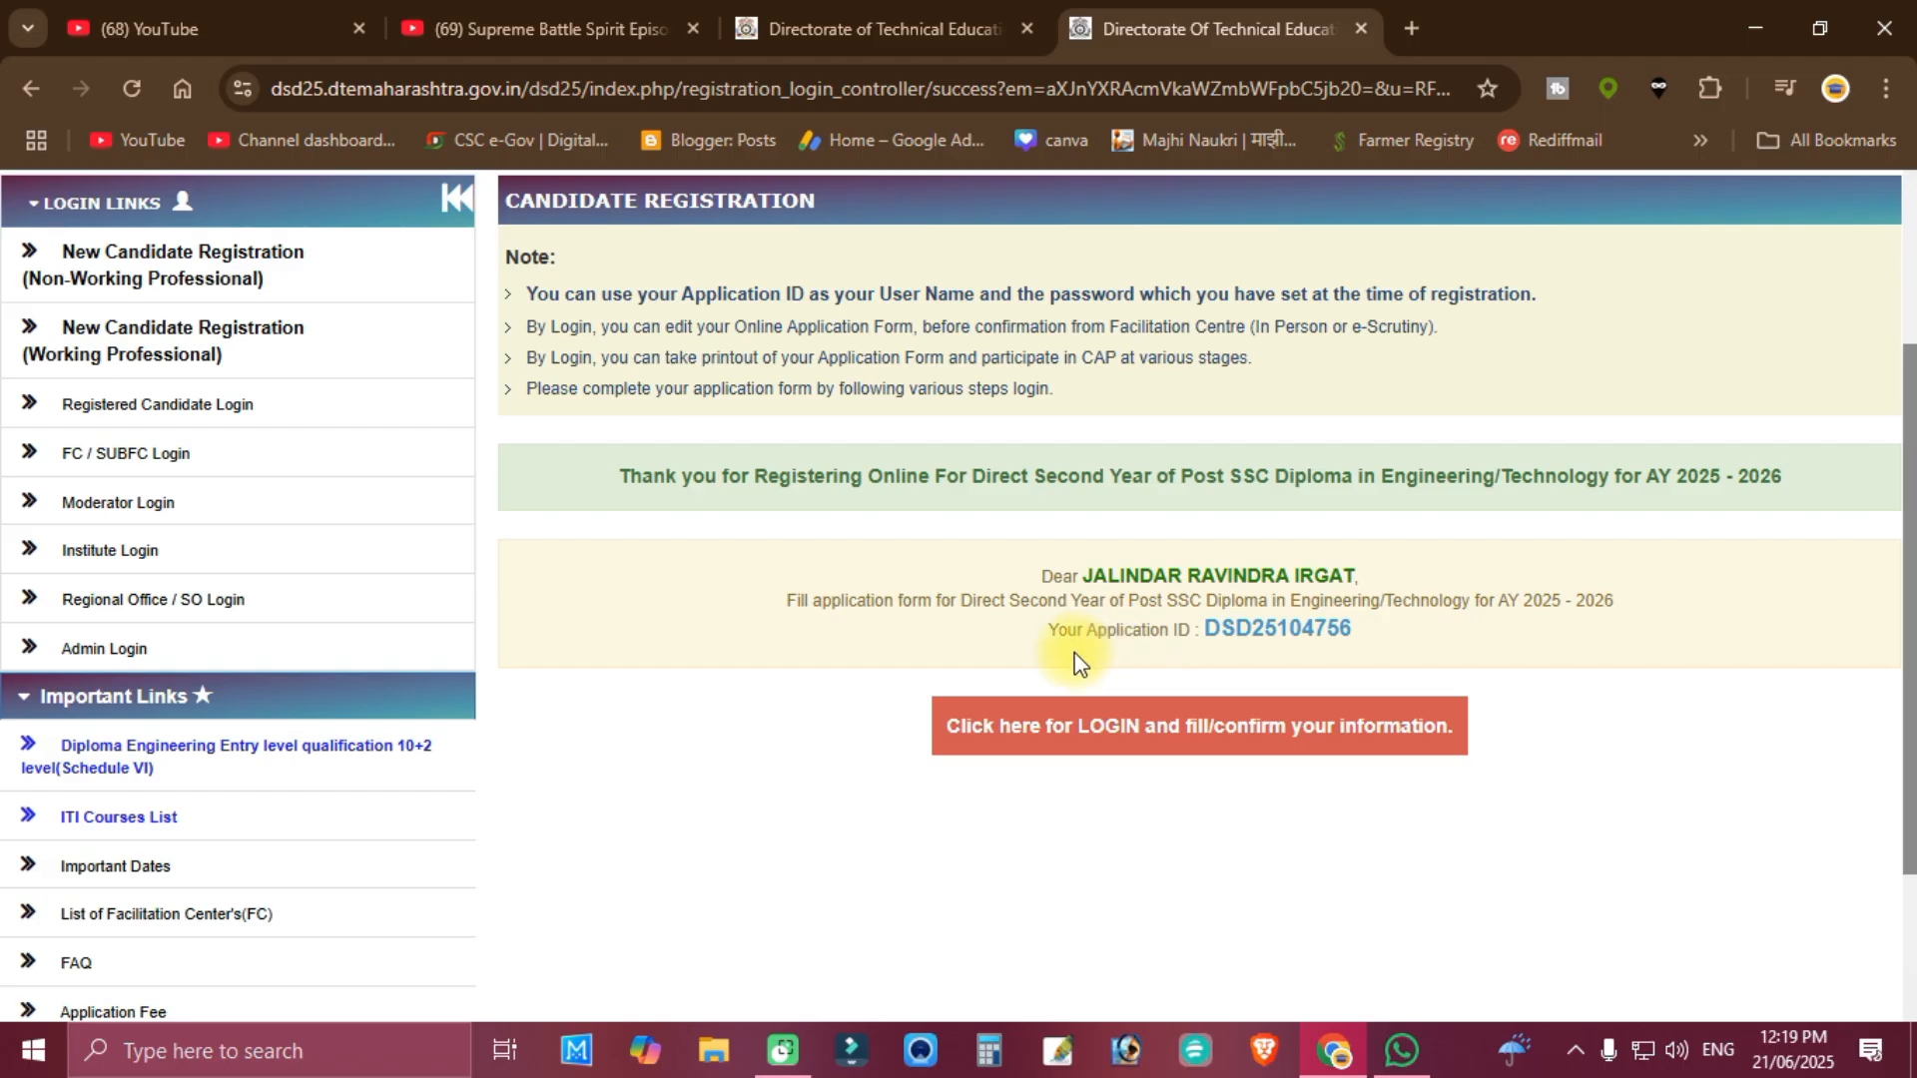
Copy the application ID from the registration success page
left_click_drag(1244, 635, 1353, 657)
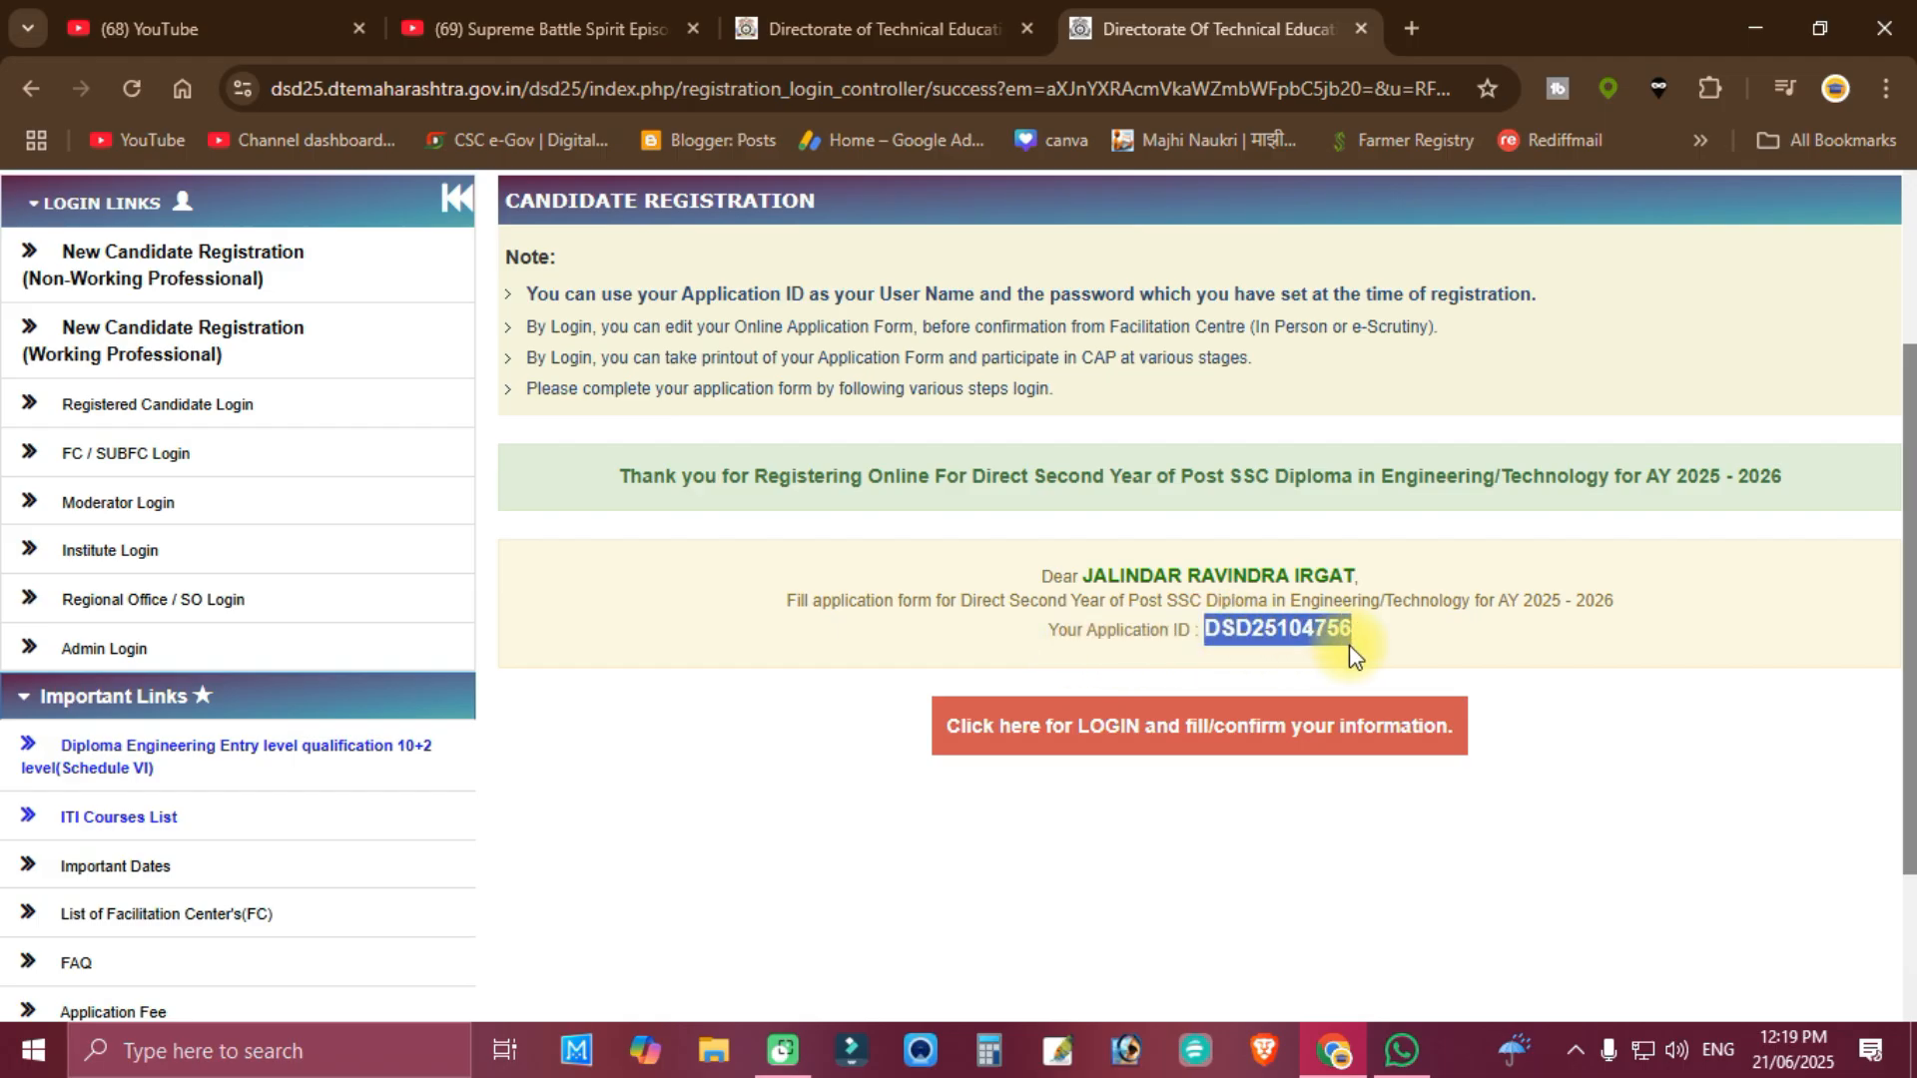
right_click(1304, 629)
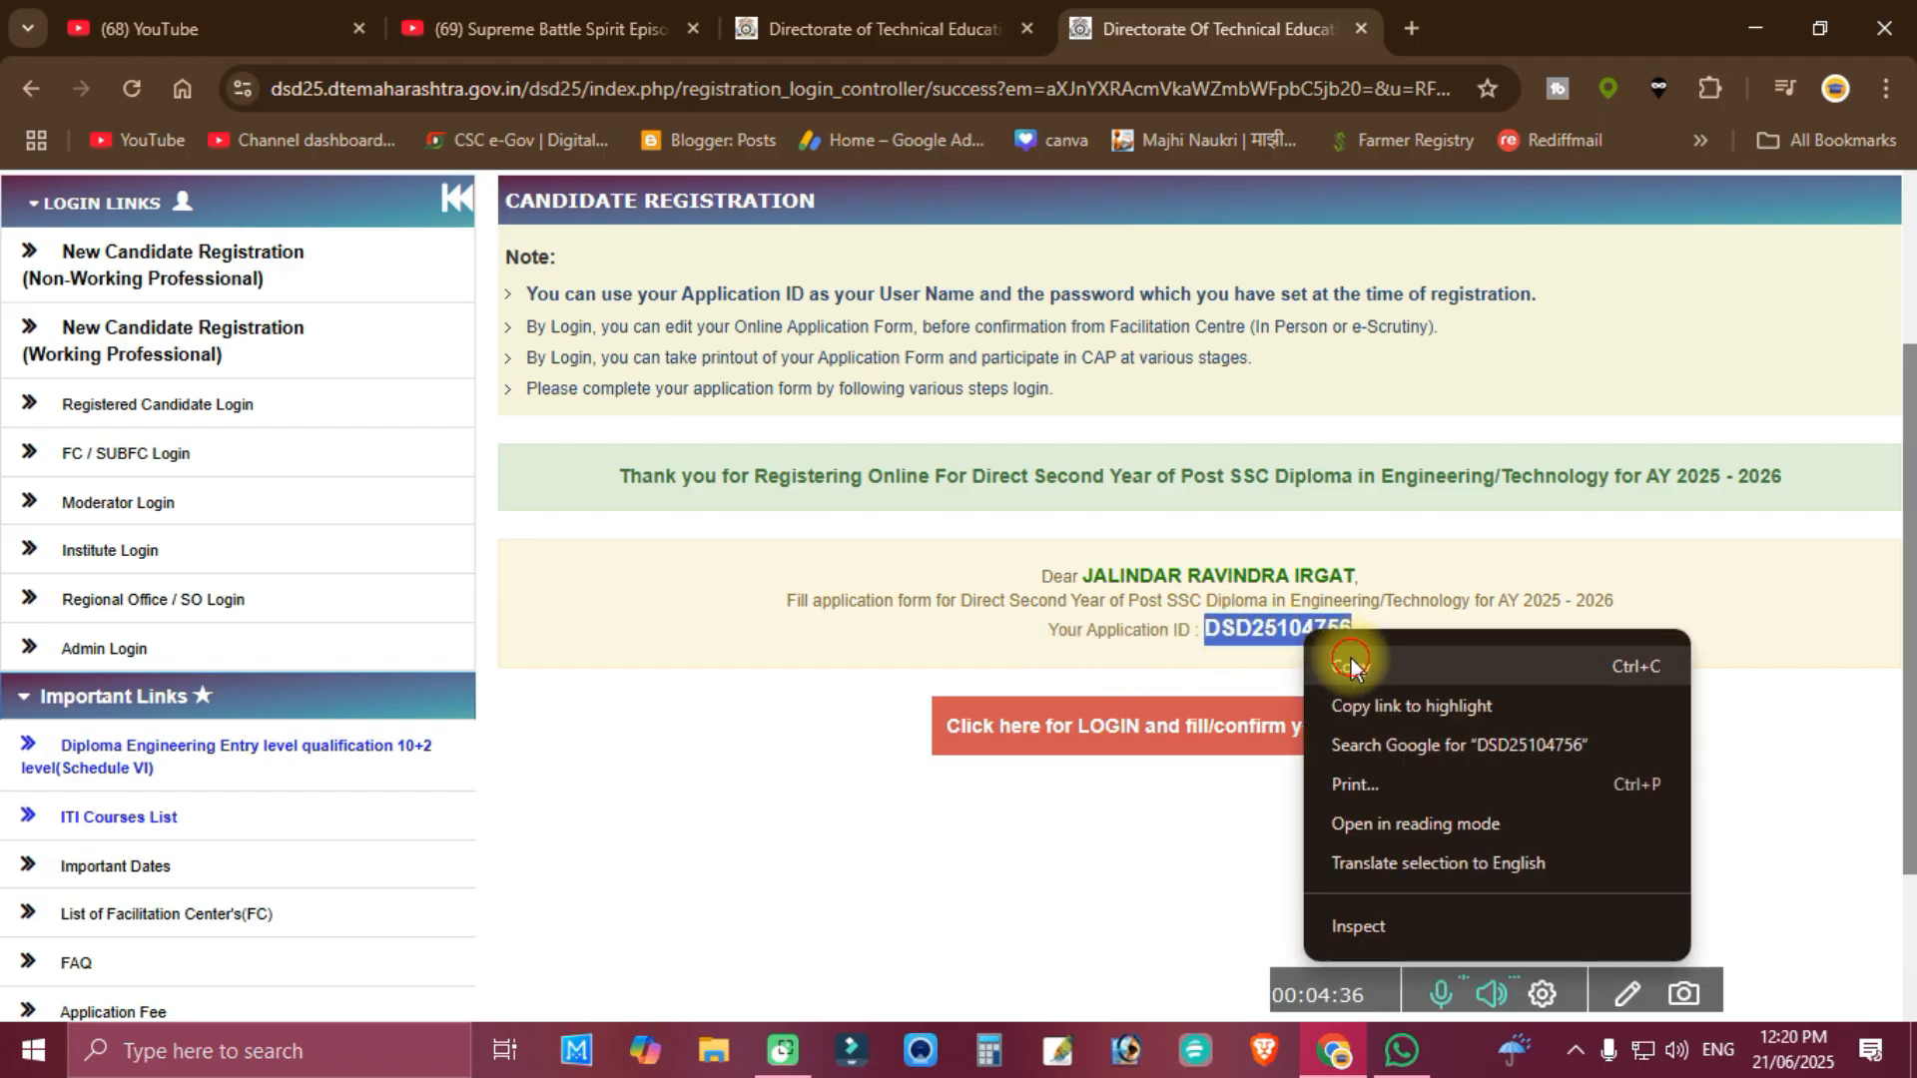
left_click(1350, 664)
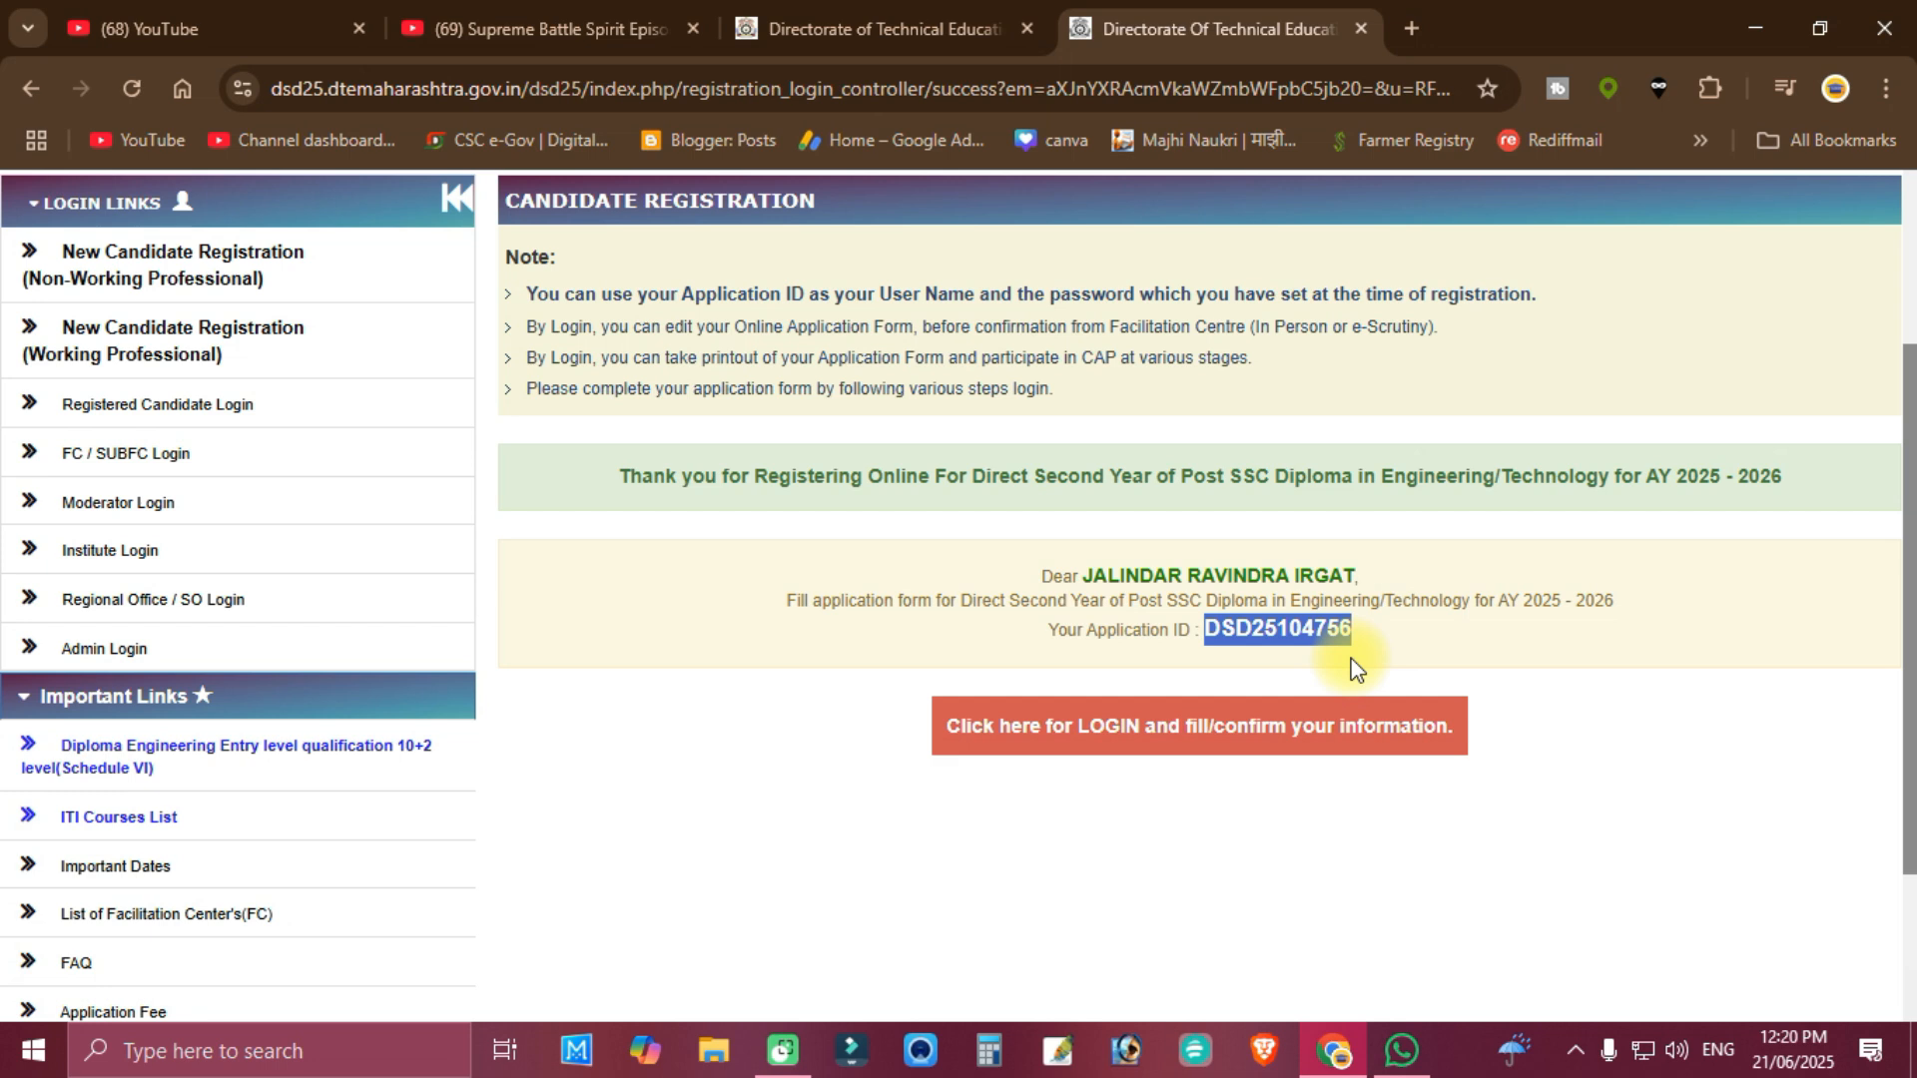
left_click(1477, 650)
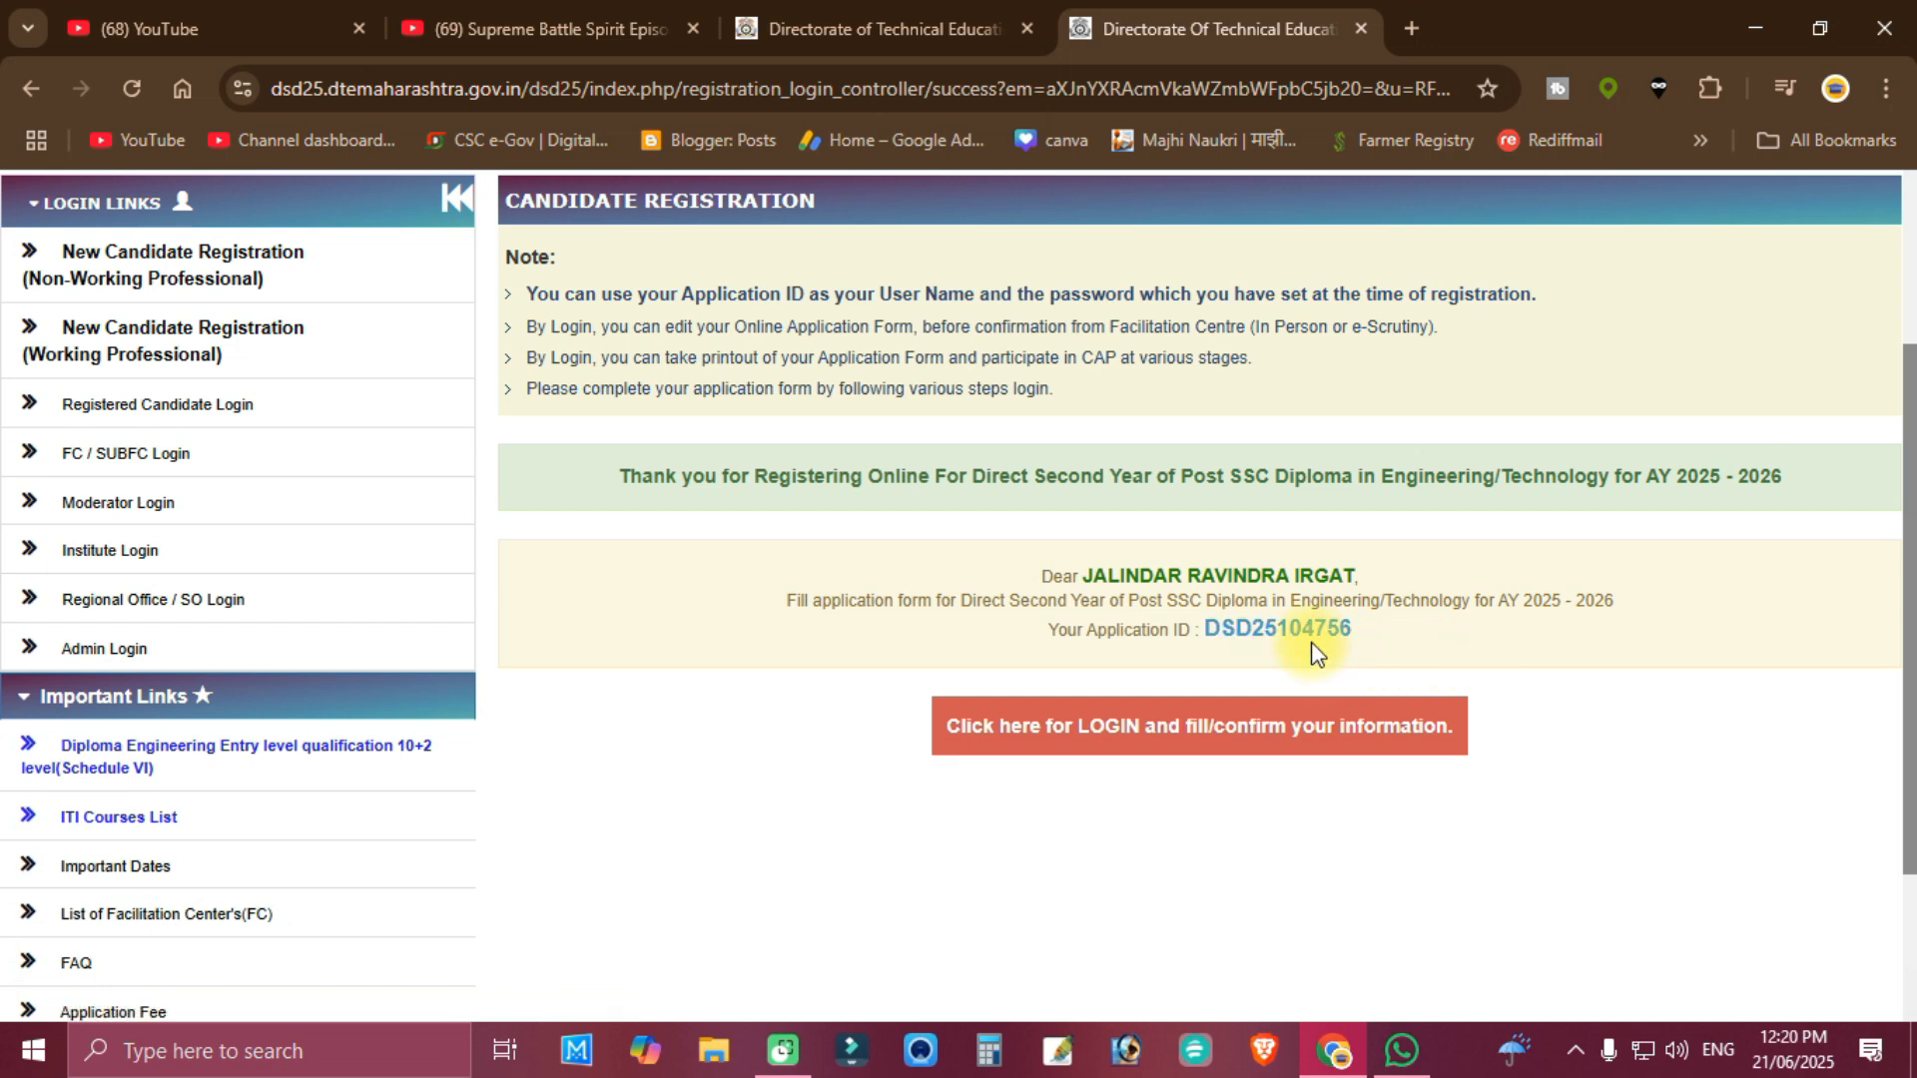
Open the candidate login page and replace the application ID entry with the copied ID
left_click(1053, 749)
left_click(1170, 651)
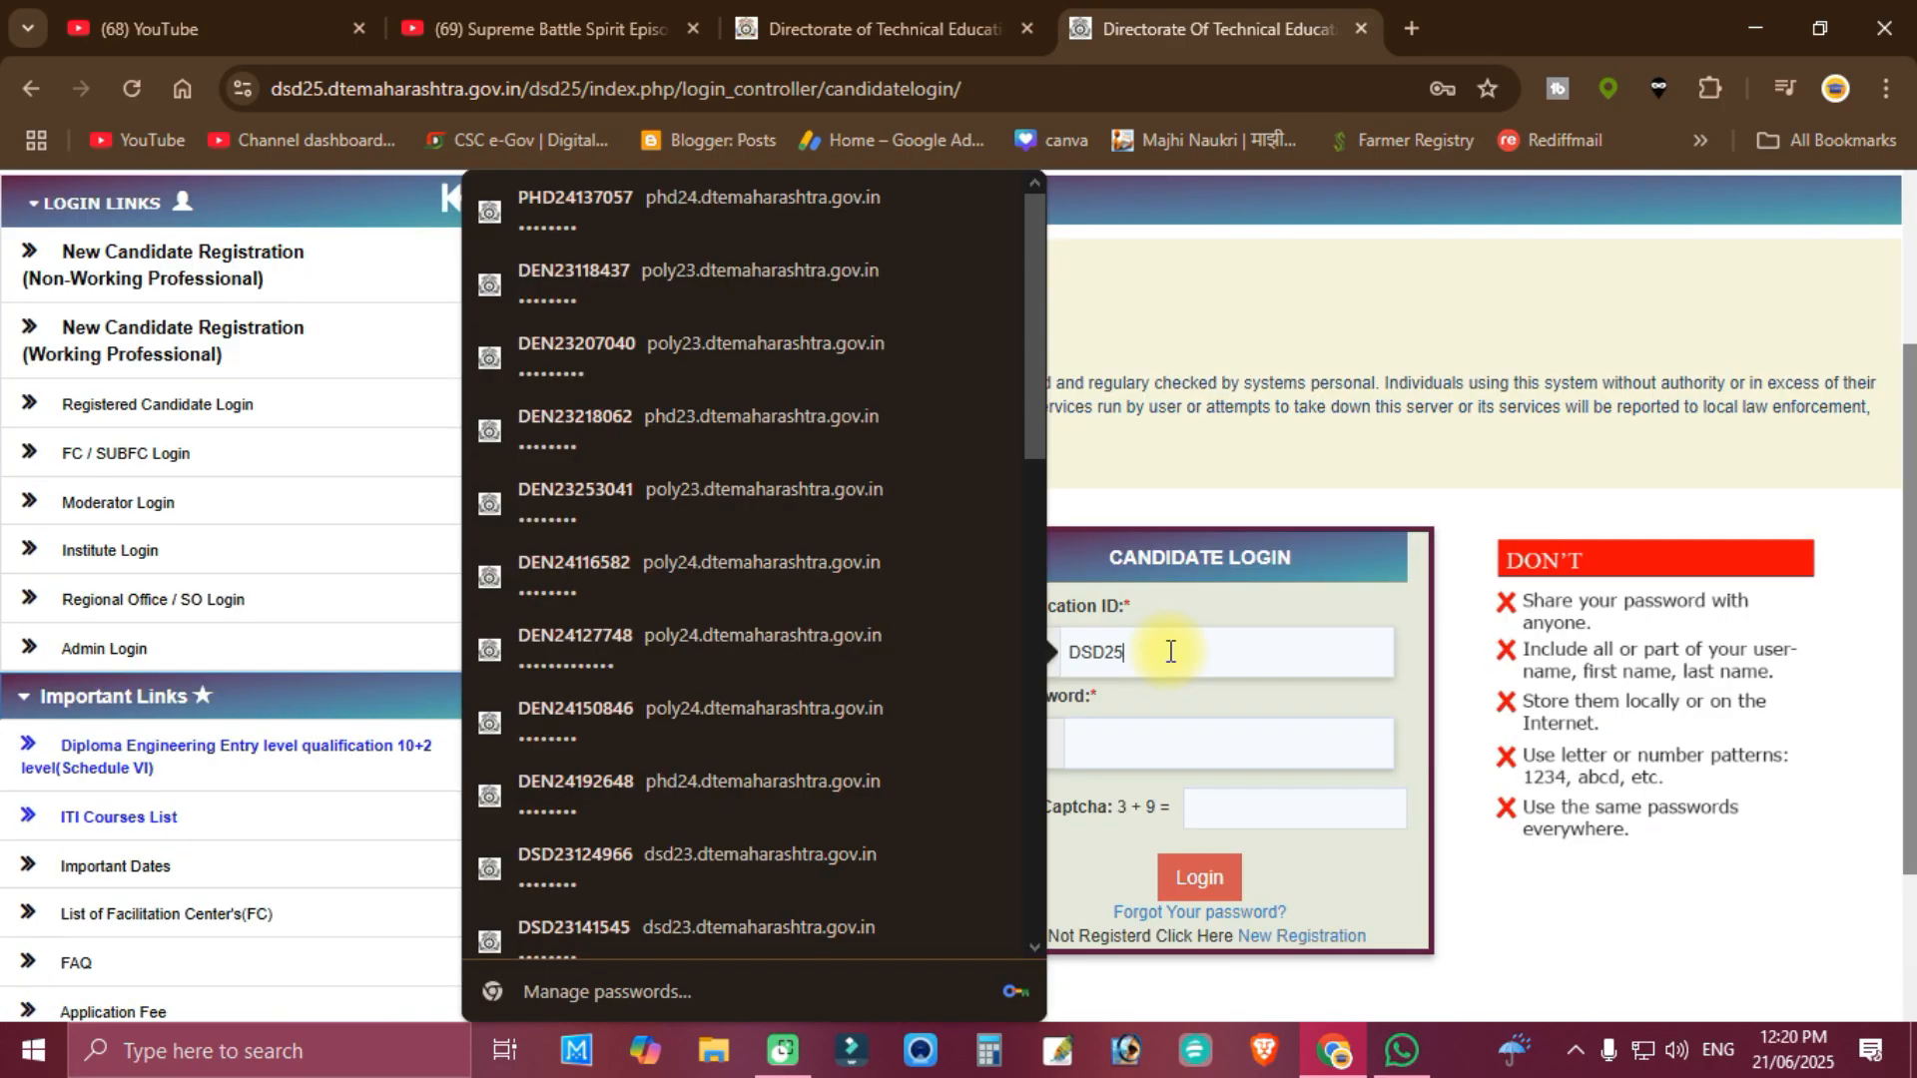
double_click(1191, 655)
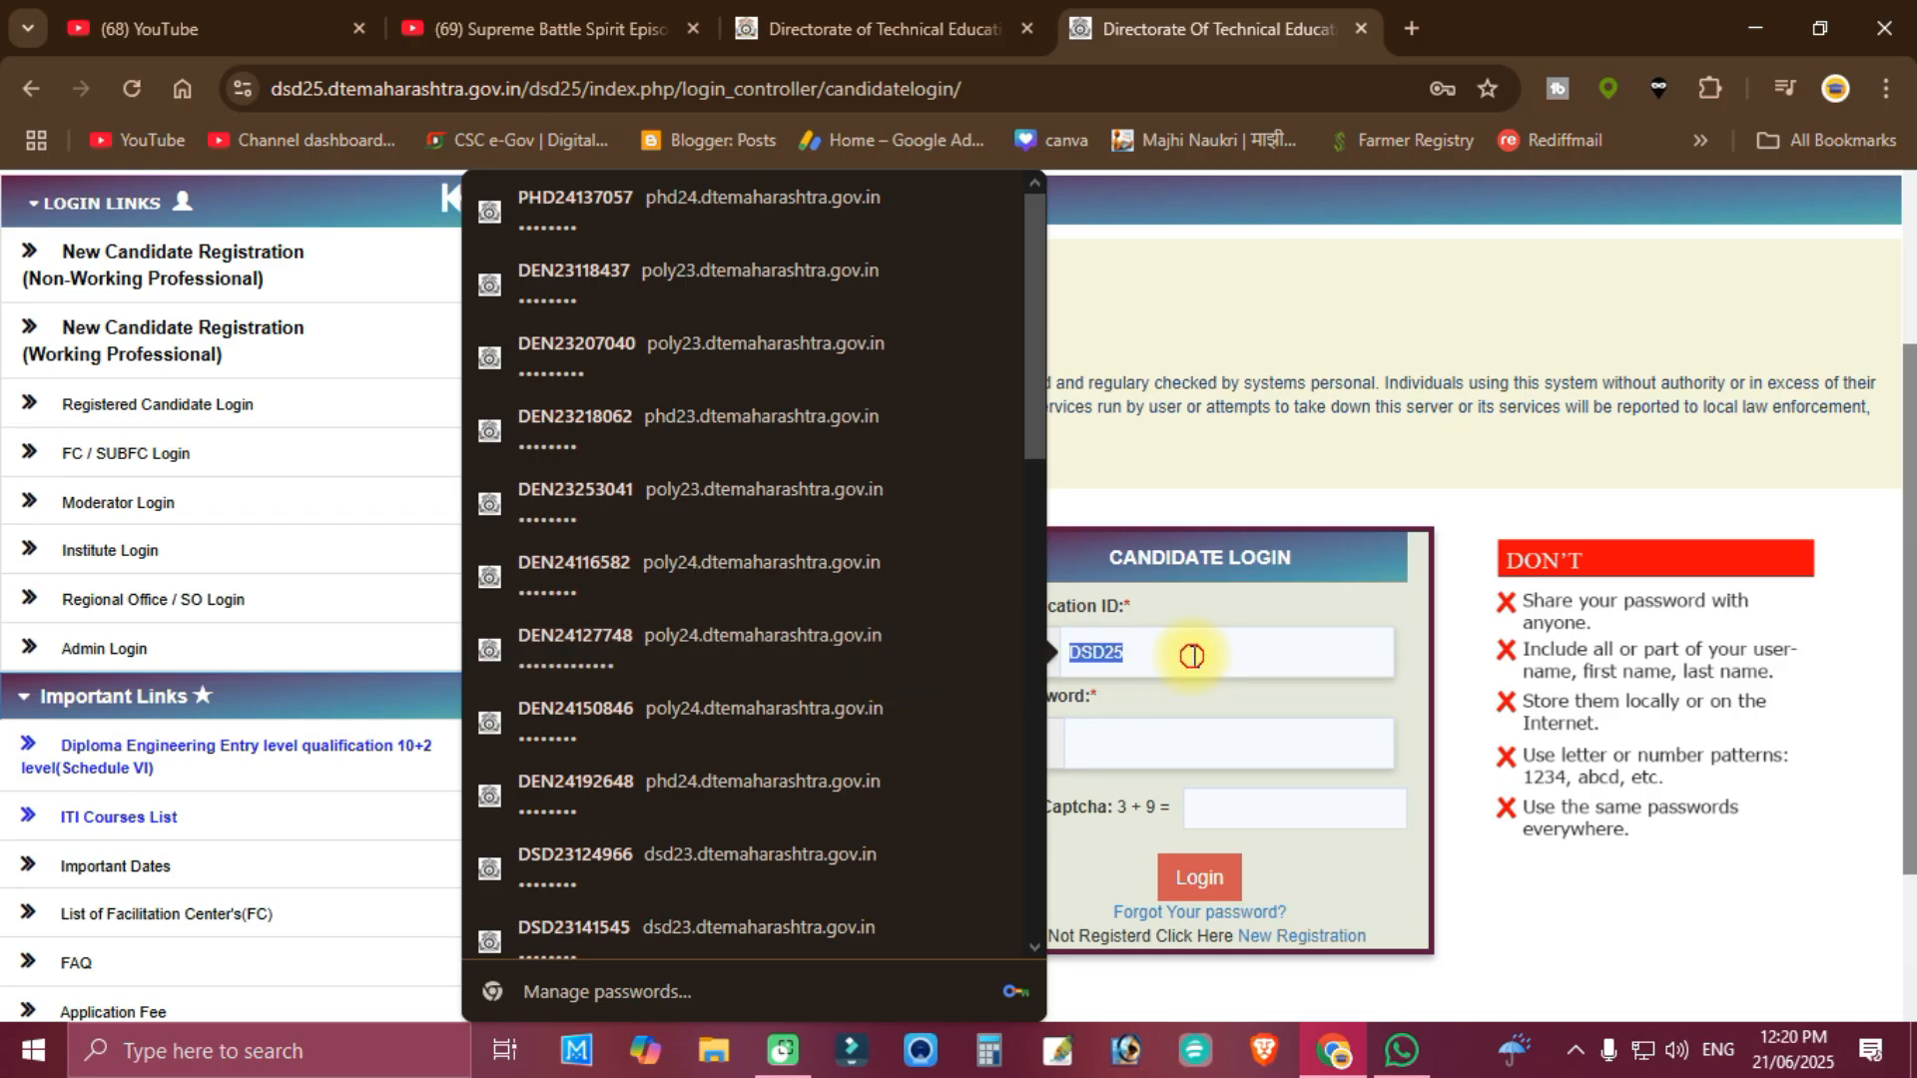
key("ctrl+v")
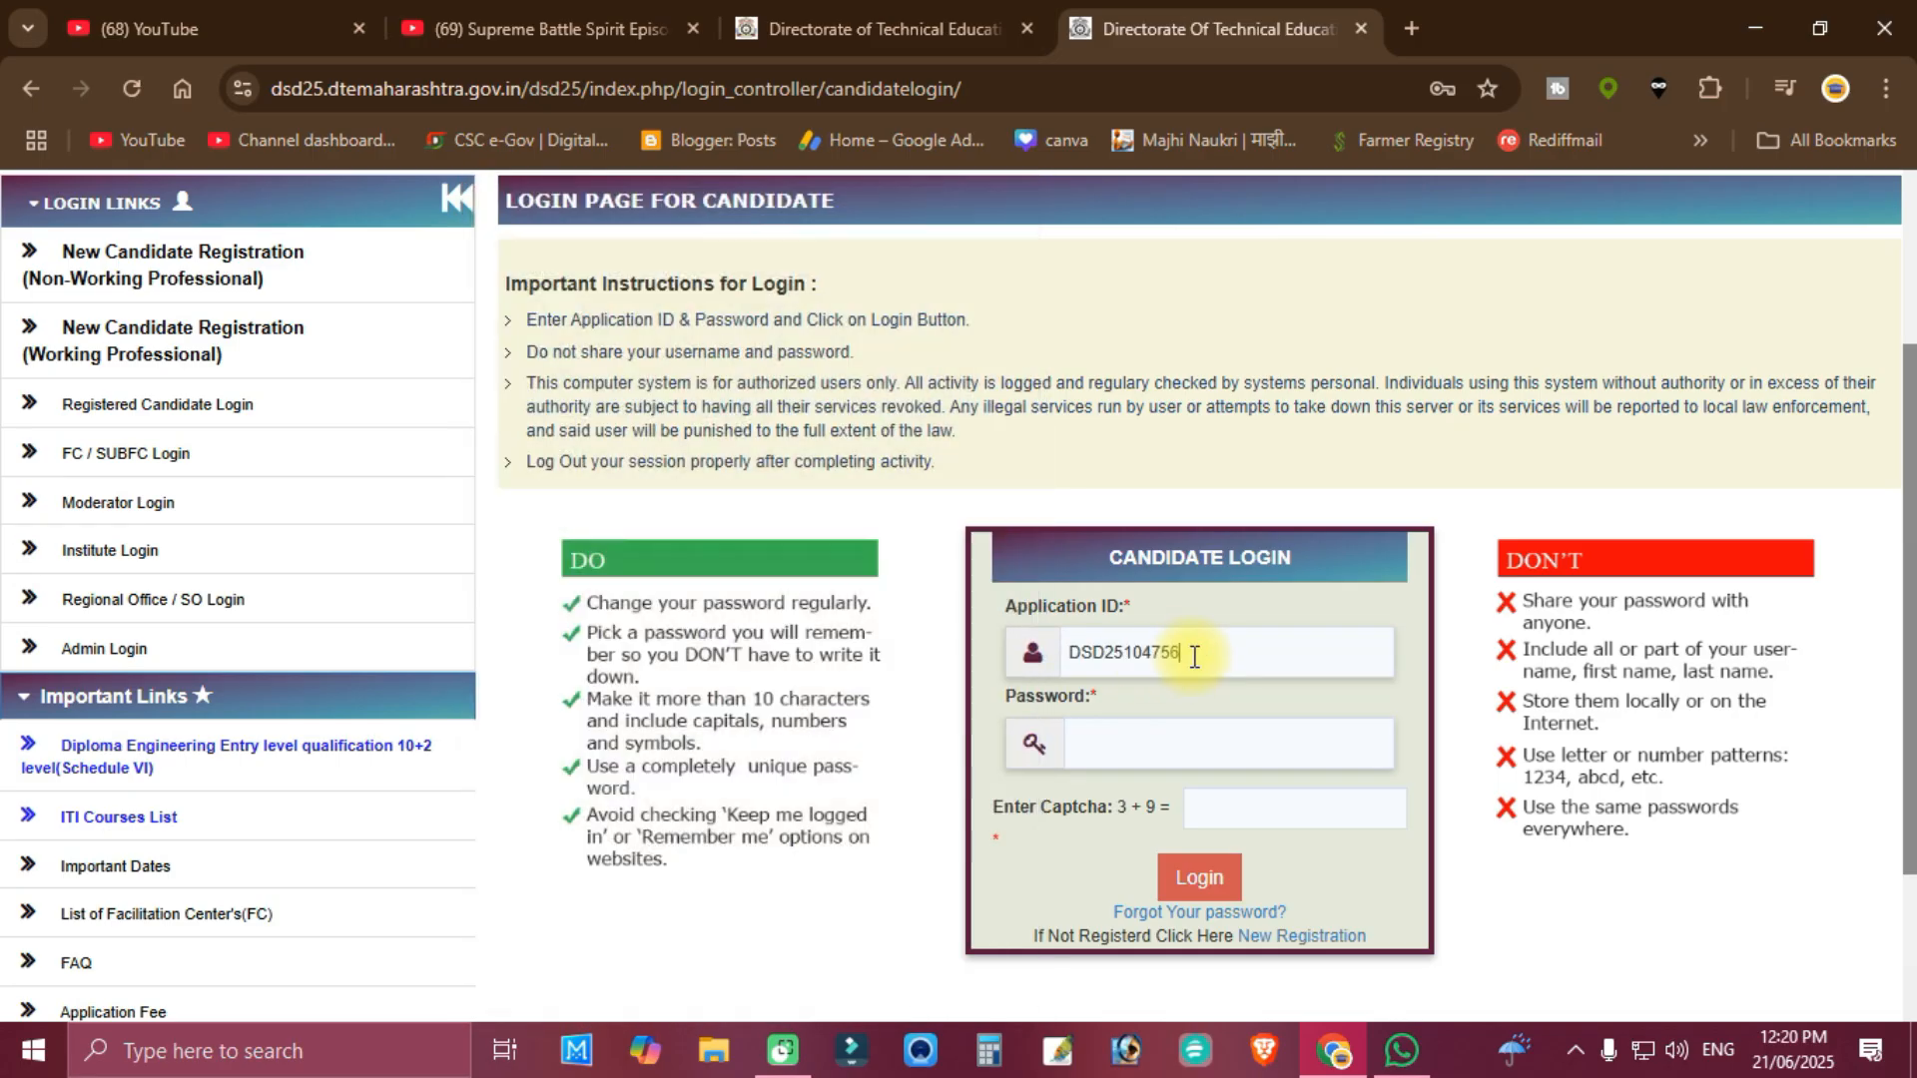
Enter the account password, answer the captcha with 12, and log in as the candidate
left_click(1190, 725)
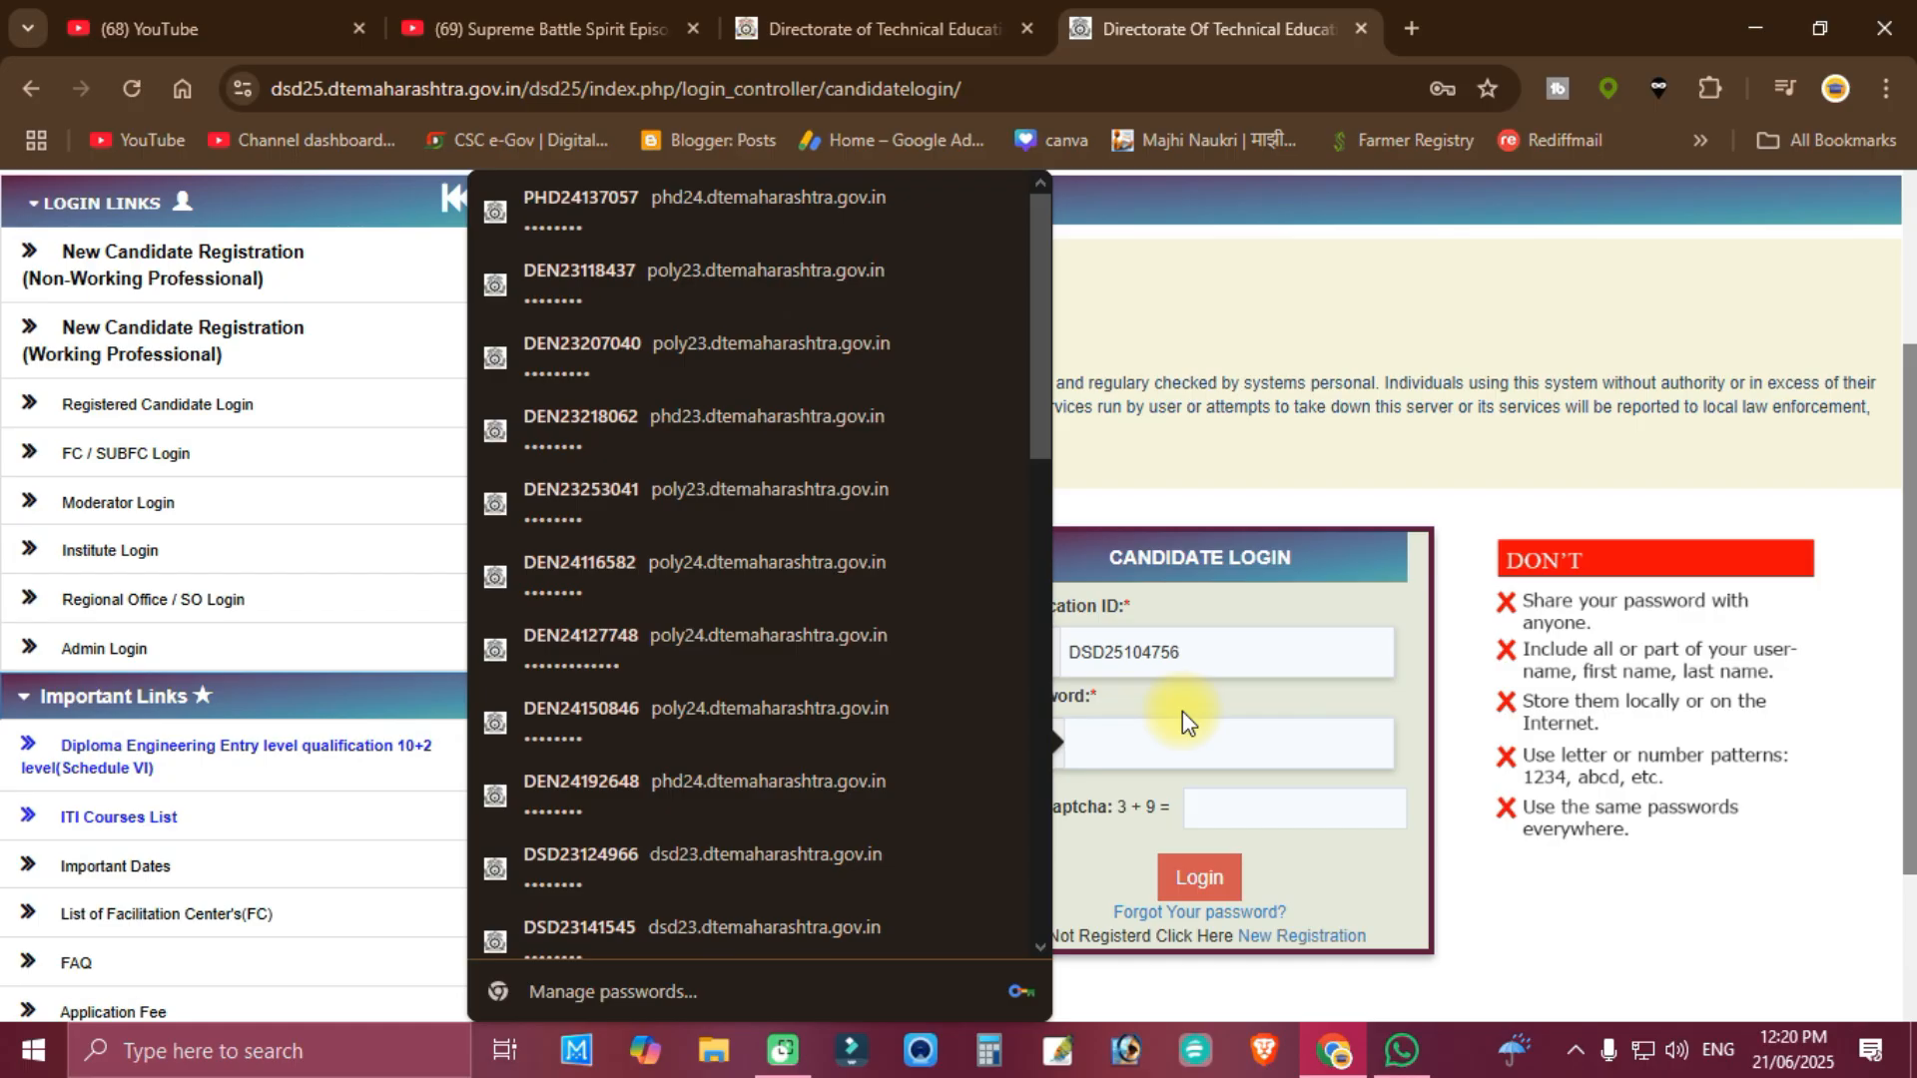
type("******")
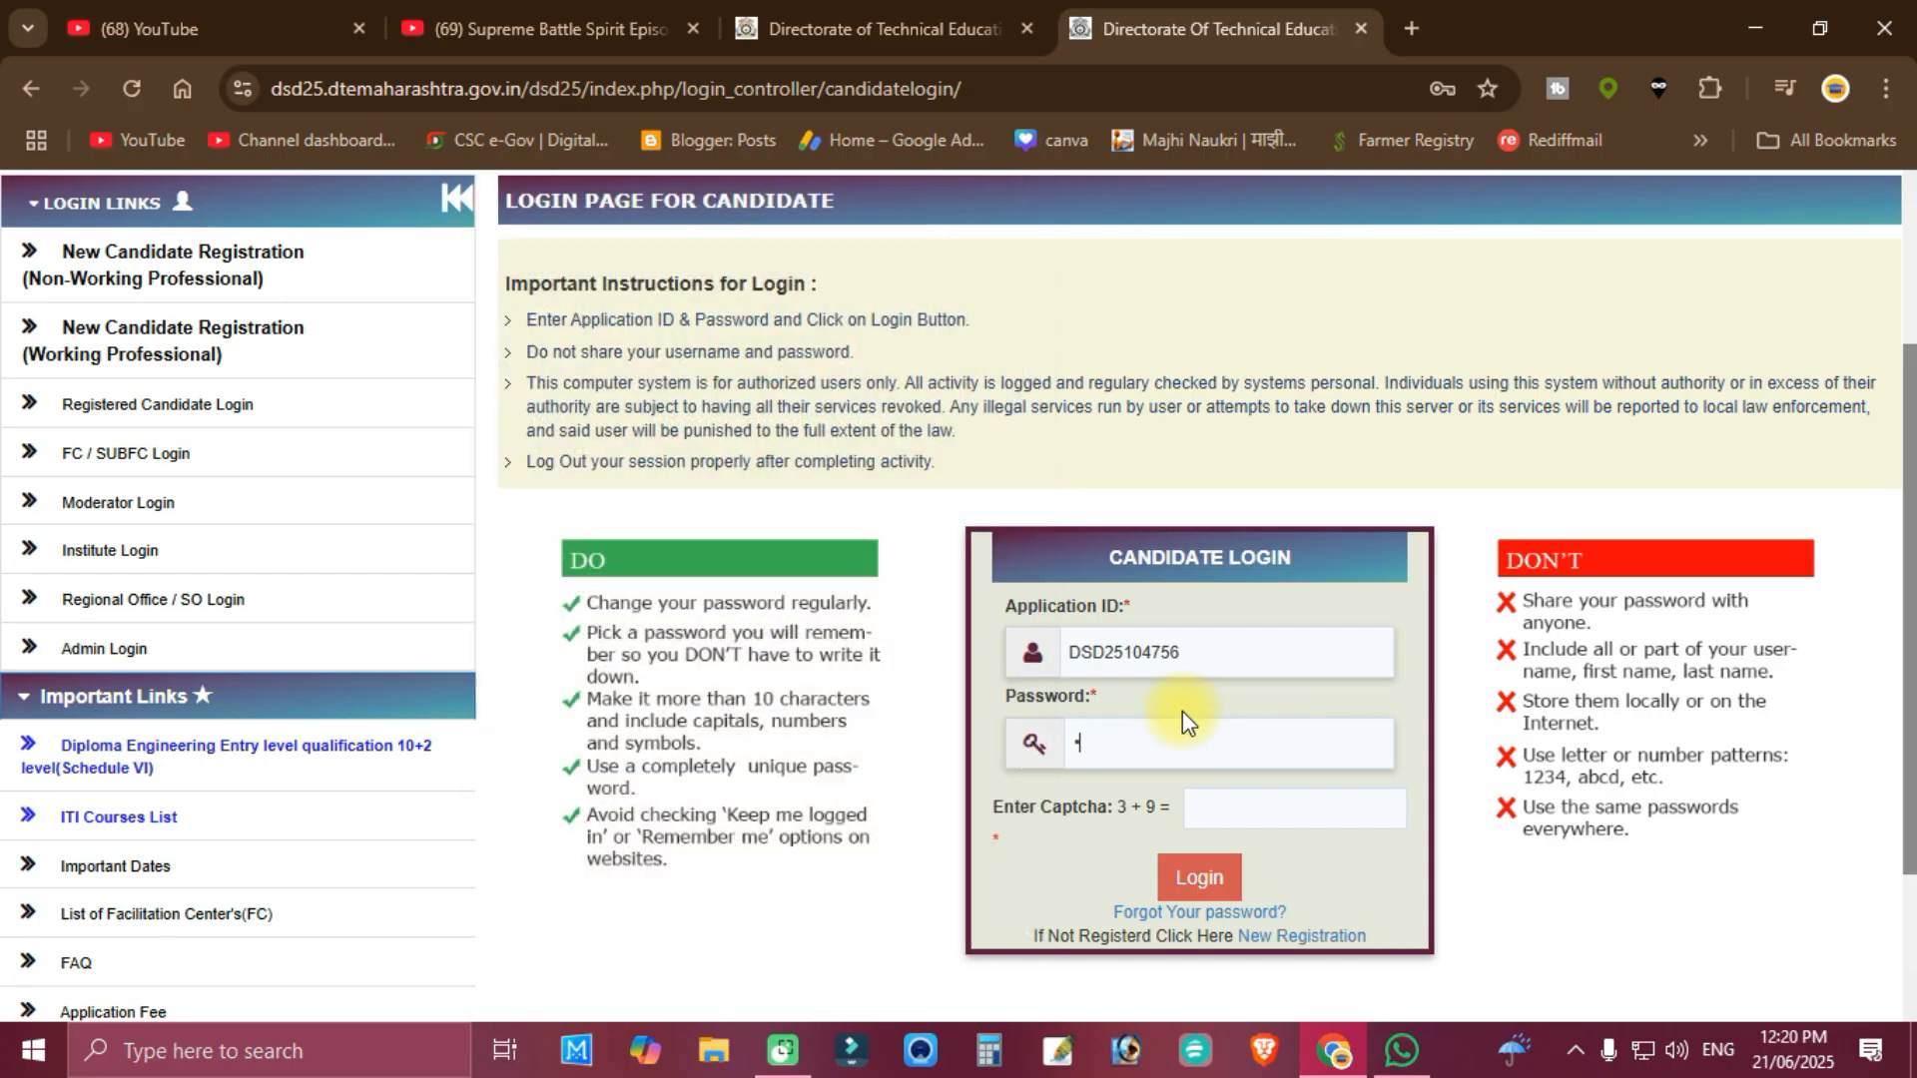
type("***12")
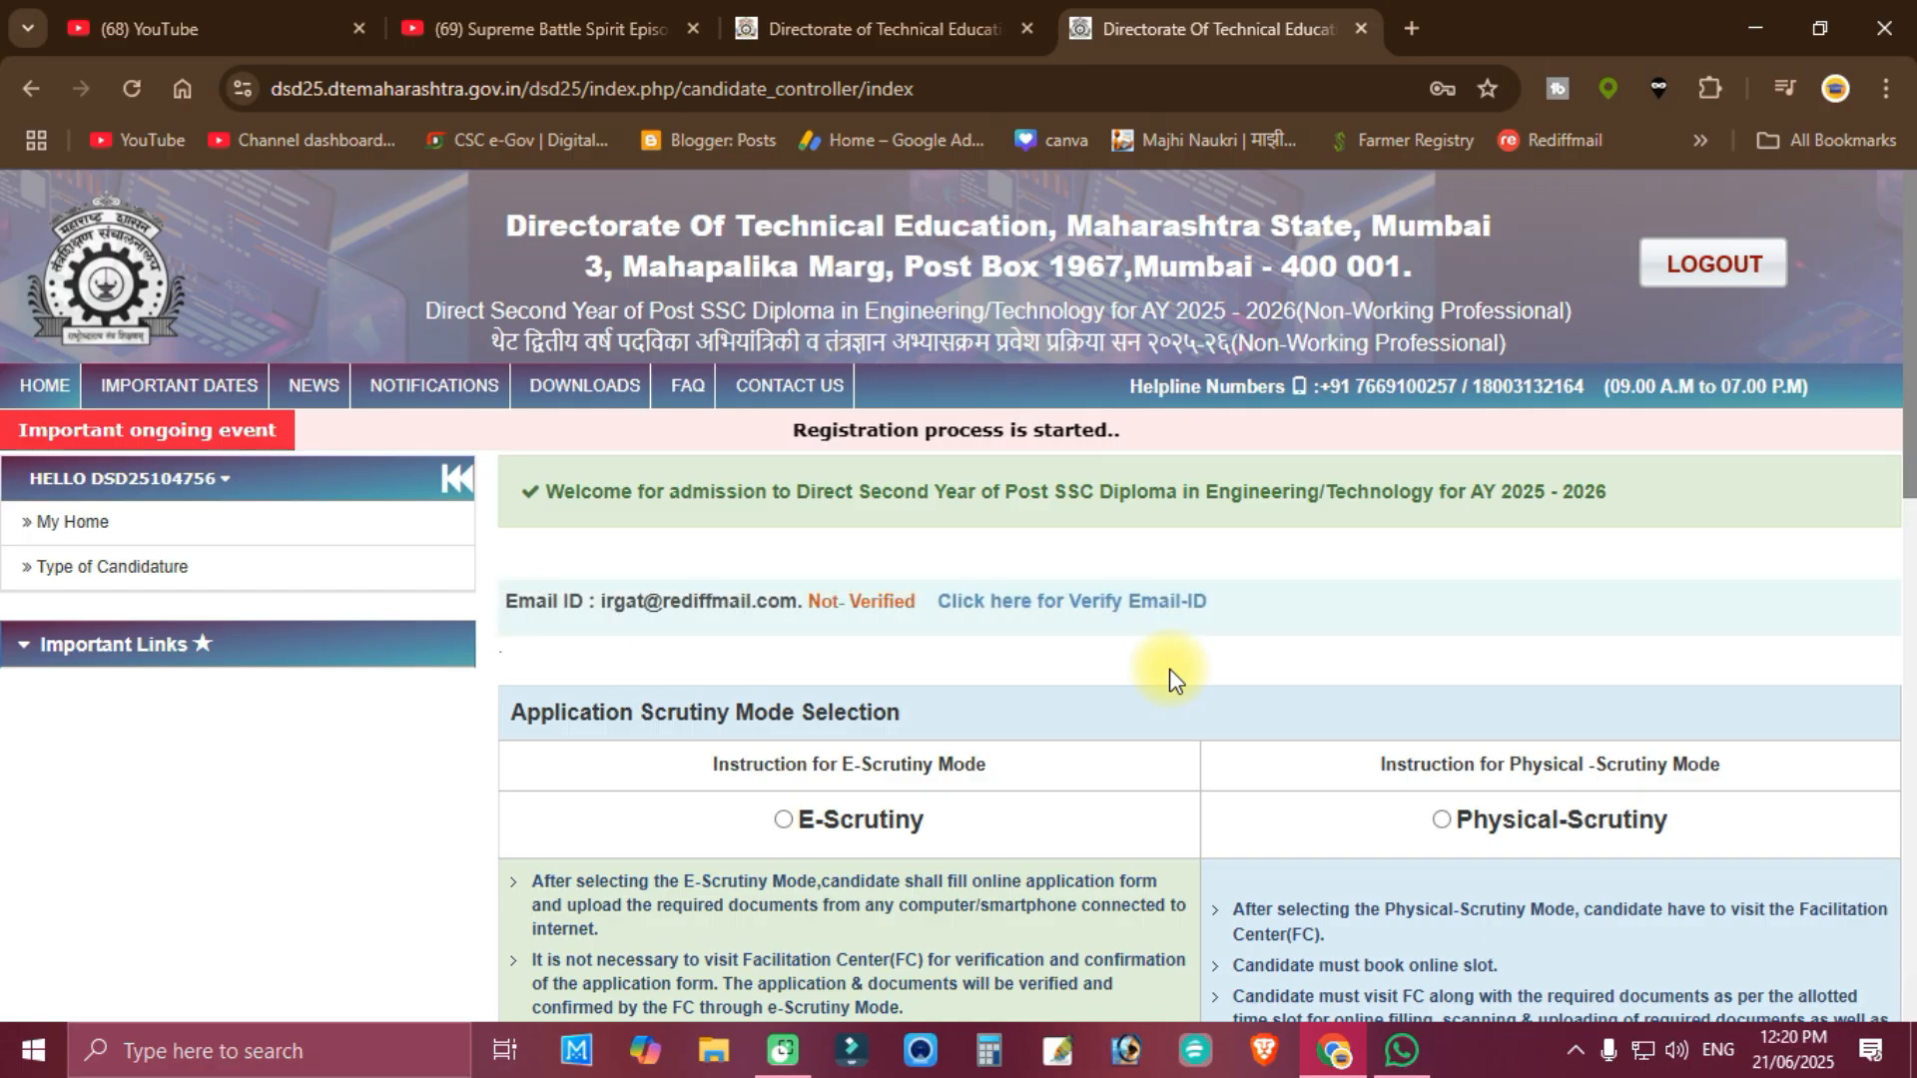
Select E-Scrutiny as the application scrutiny mode and save the mode
scroll(1170, 669, "down", 1)
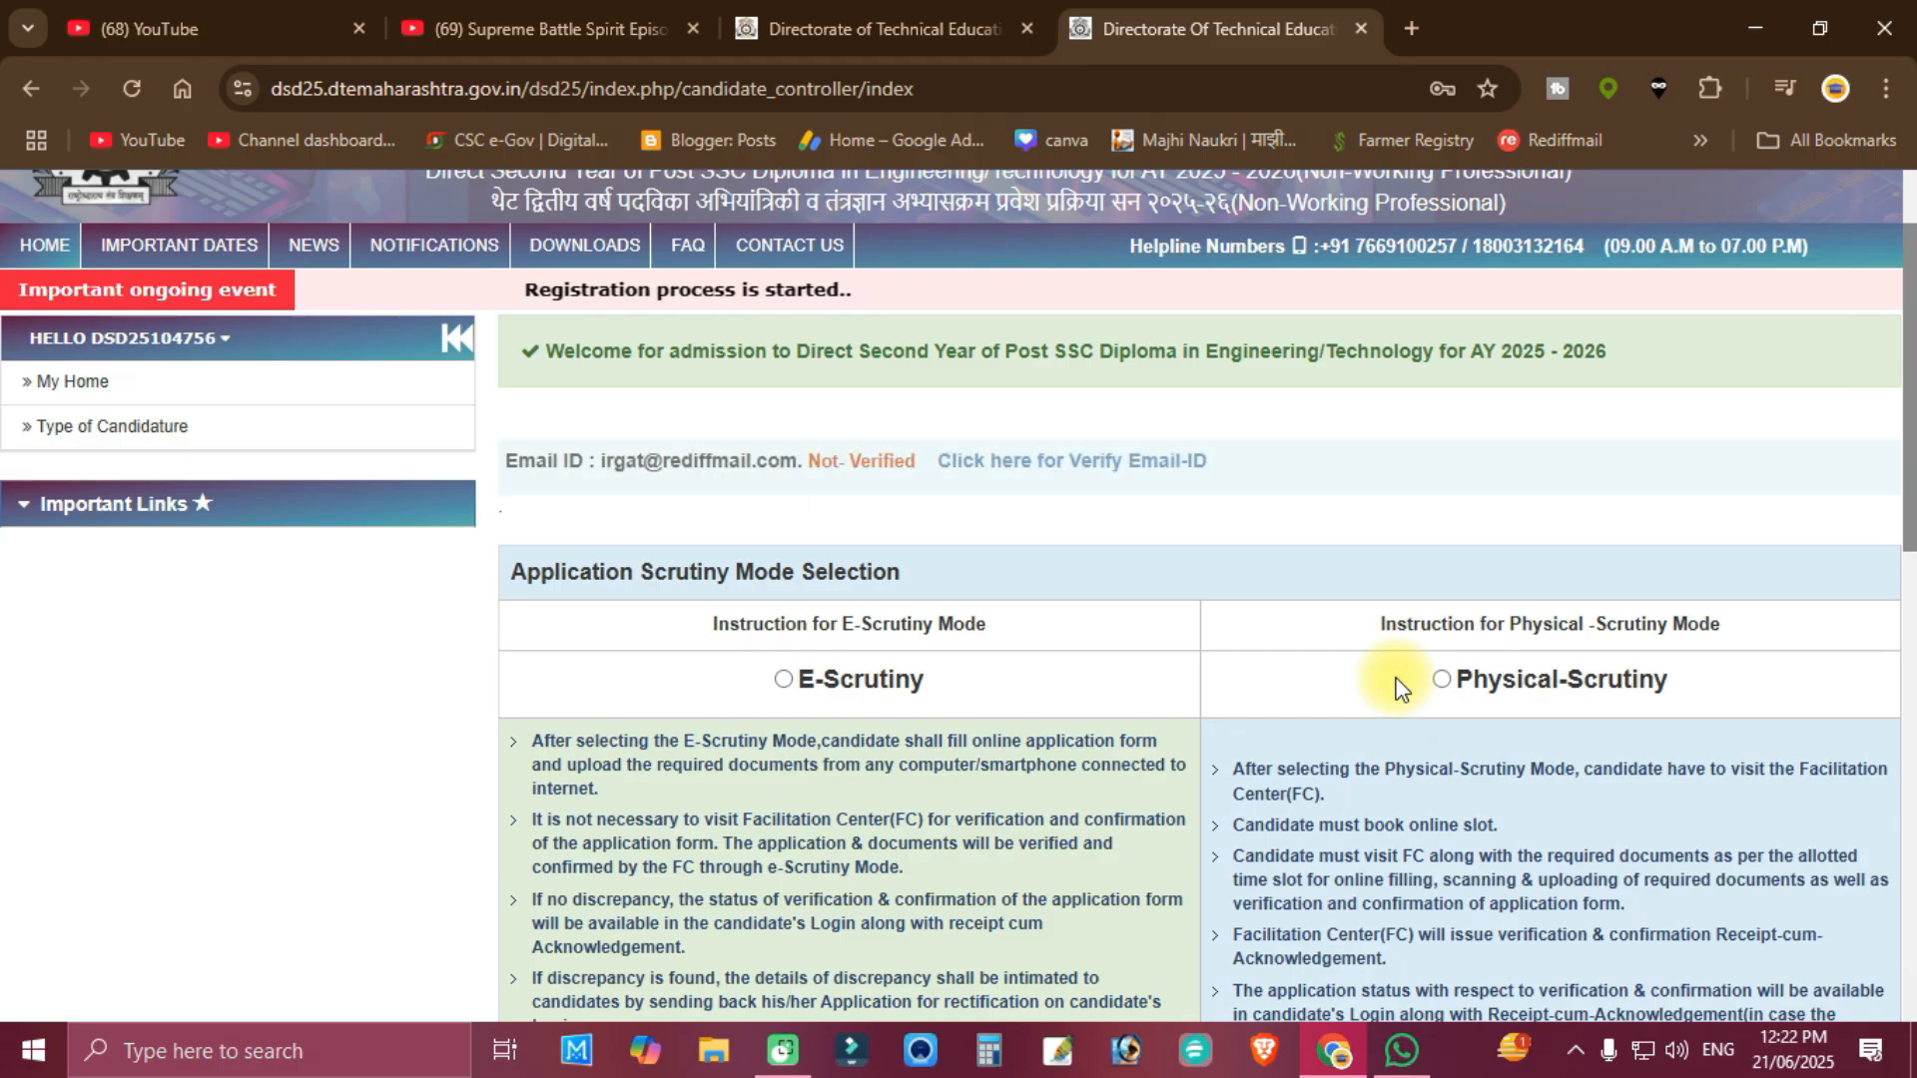
scroll(938, 644, "down", 3)
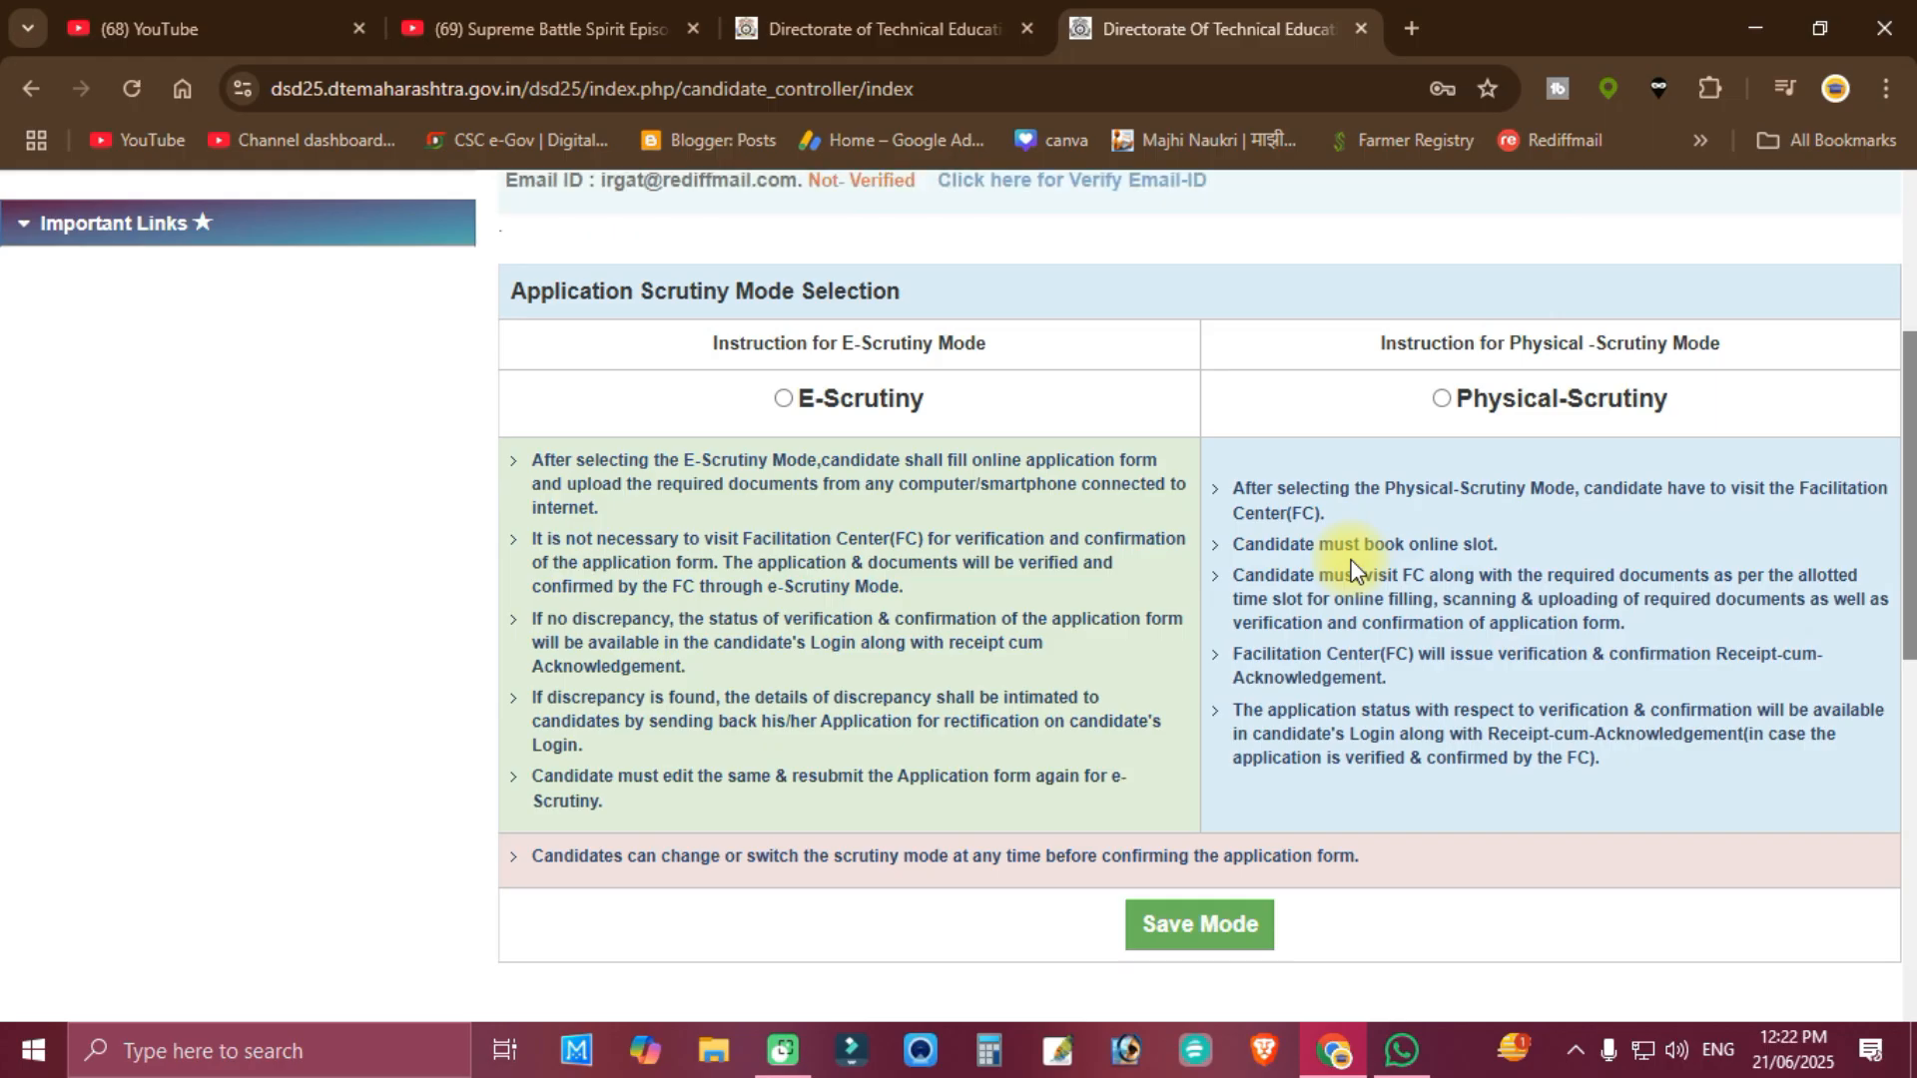
left_click(782, 399)
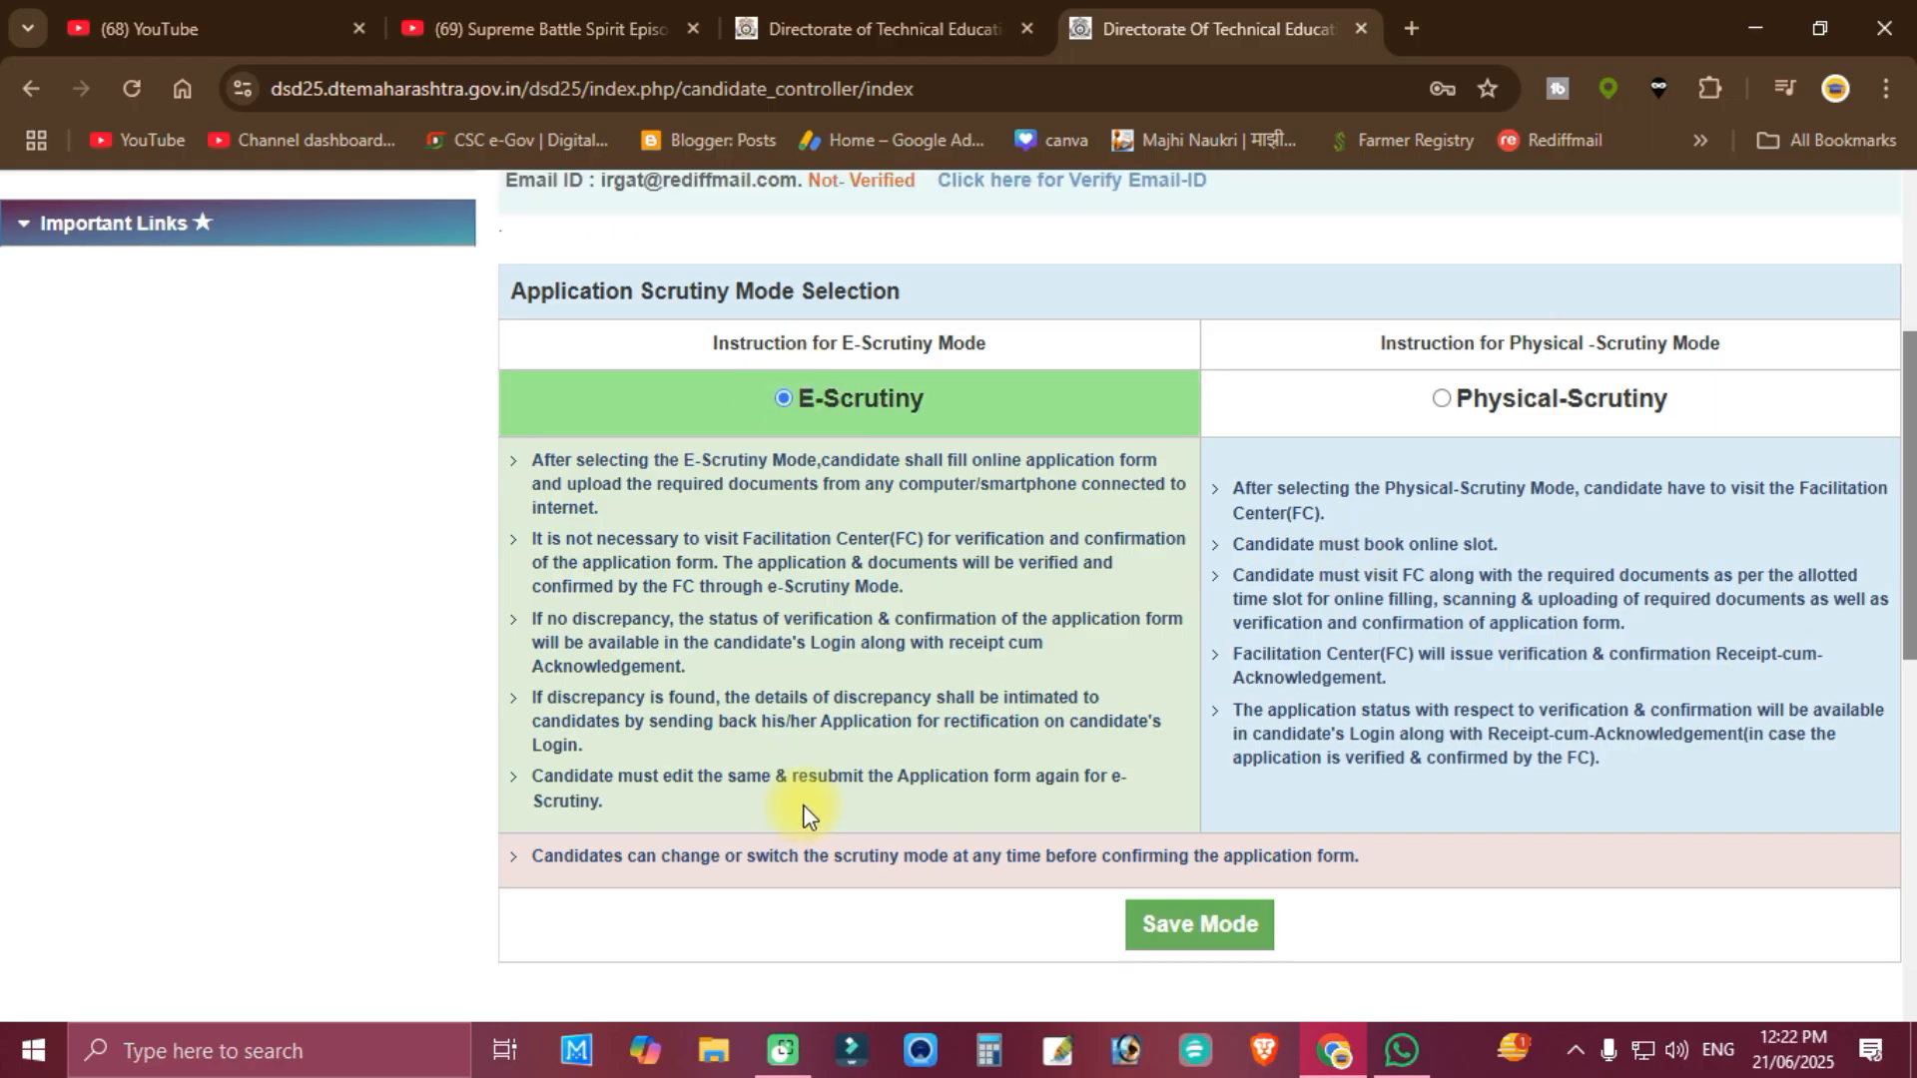
scroll(899, 883, "down", 2)
left_click(1179, 804)
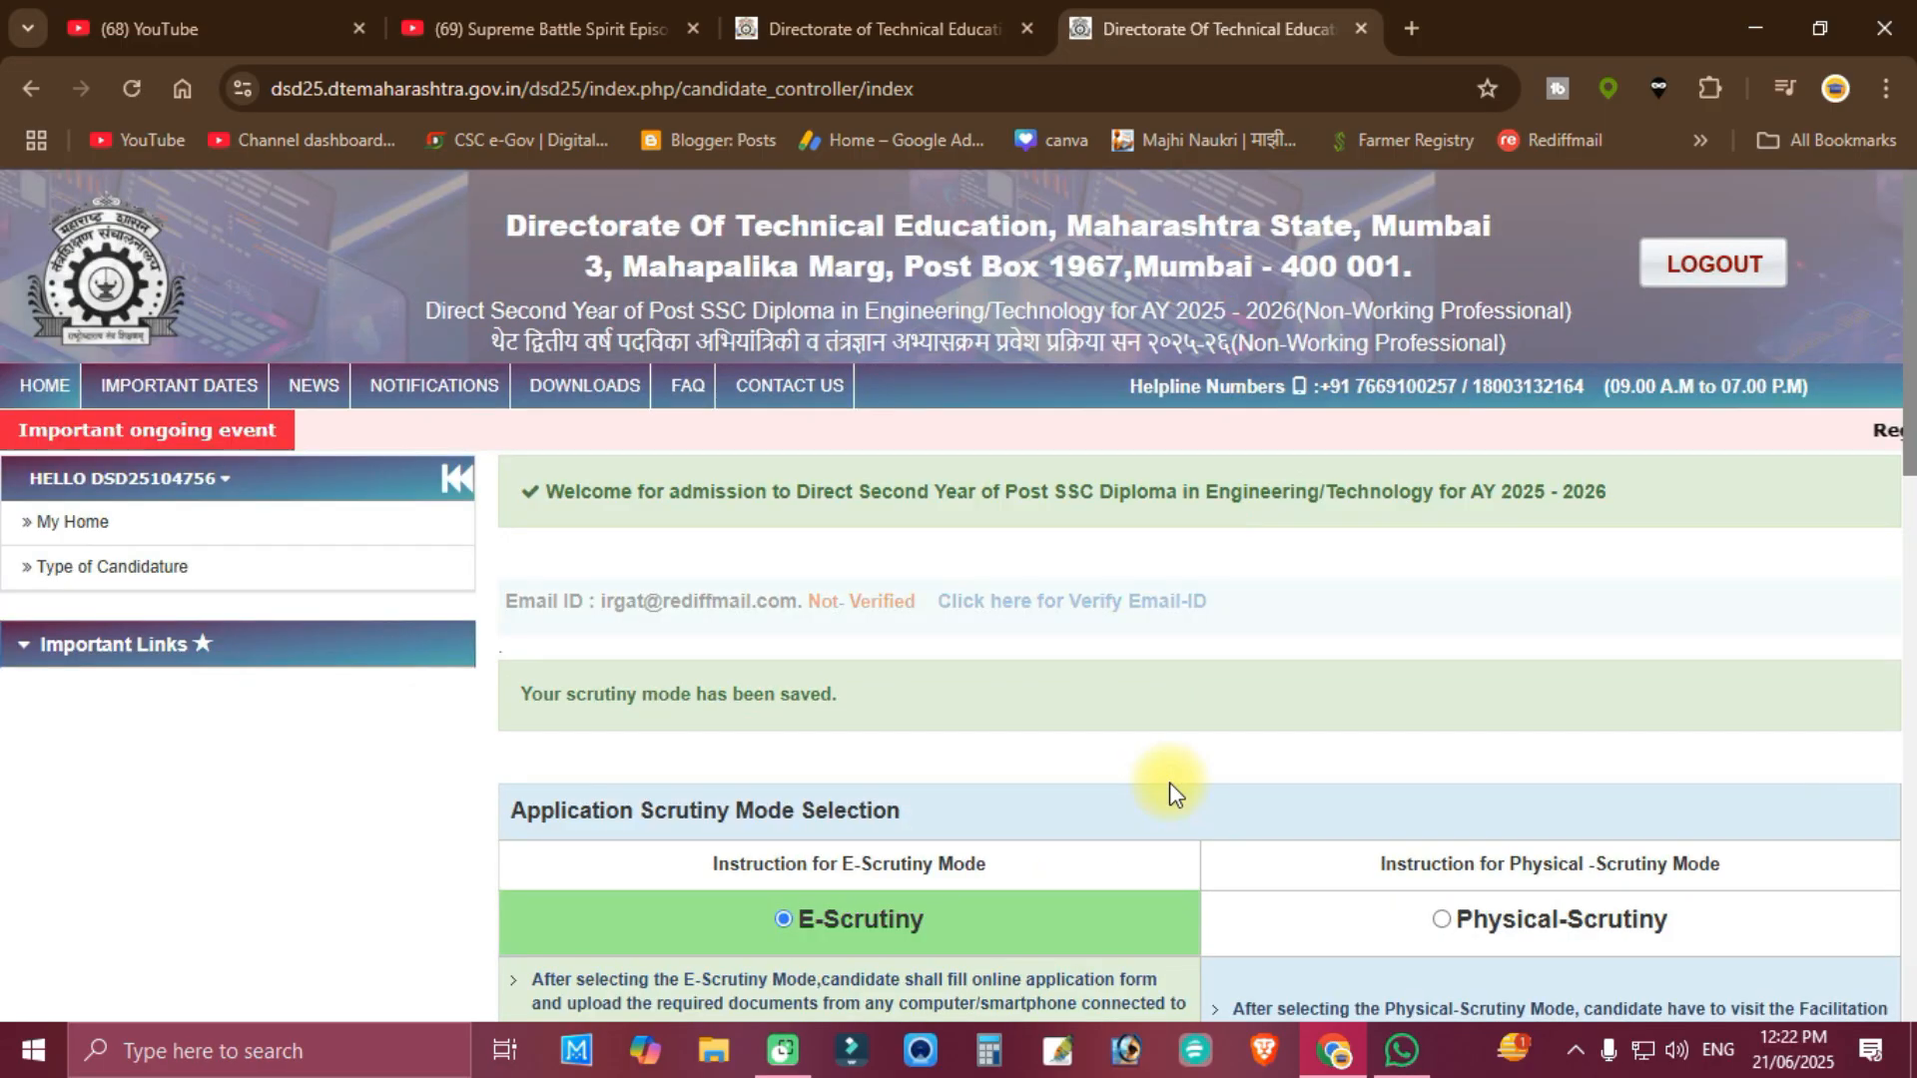
Check the application form status, proceed to the application form and choose Group 1(HSC) as the qualifying examination
scroll(1170, 782, "down", 10)
scroll(1158, 780, "down", 6)
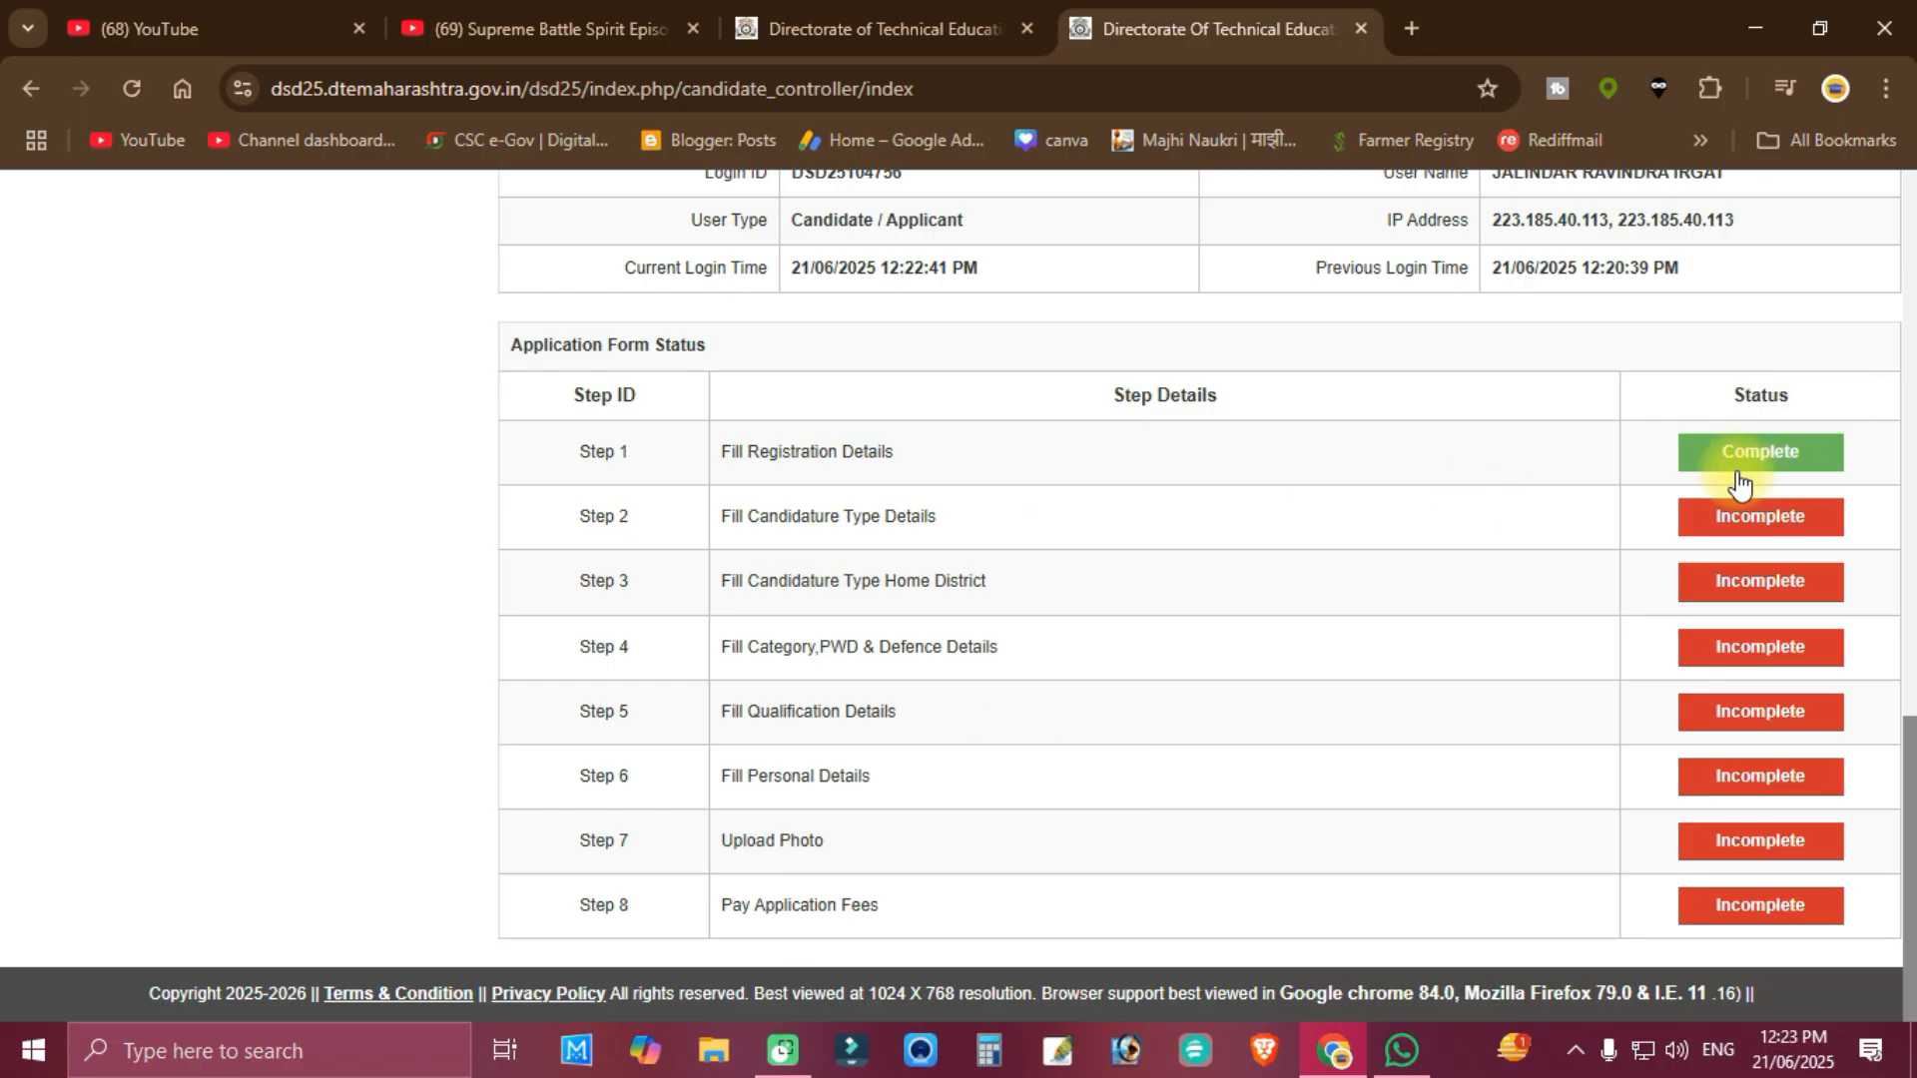
scroll(1802, 464, "up", 4)
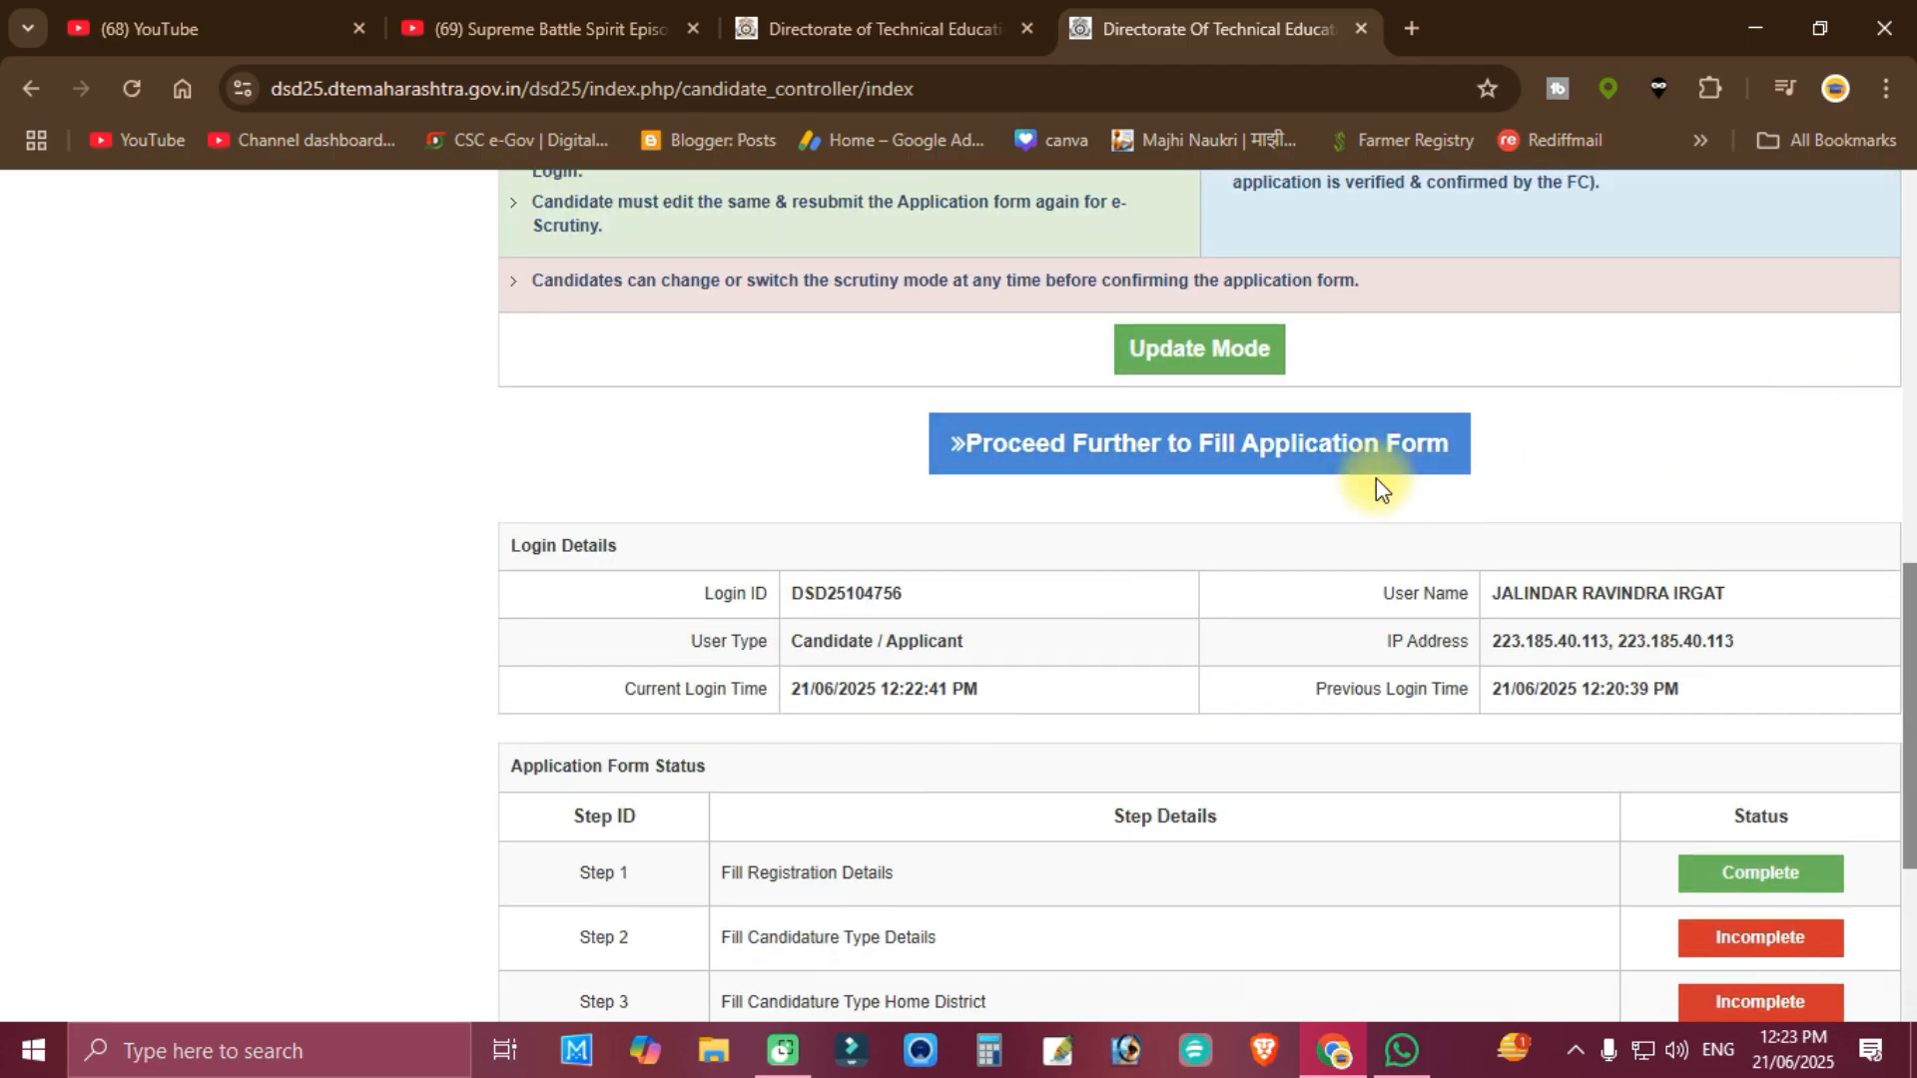
left_click(1278, 461)
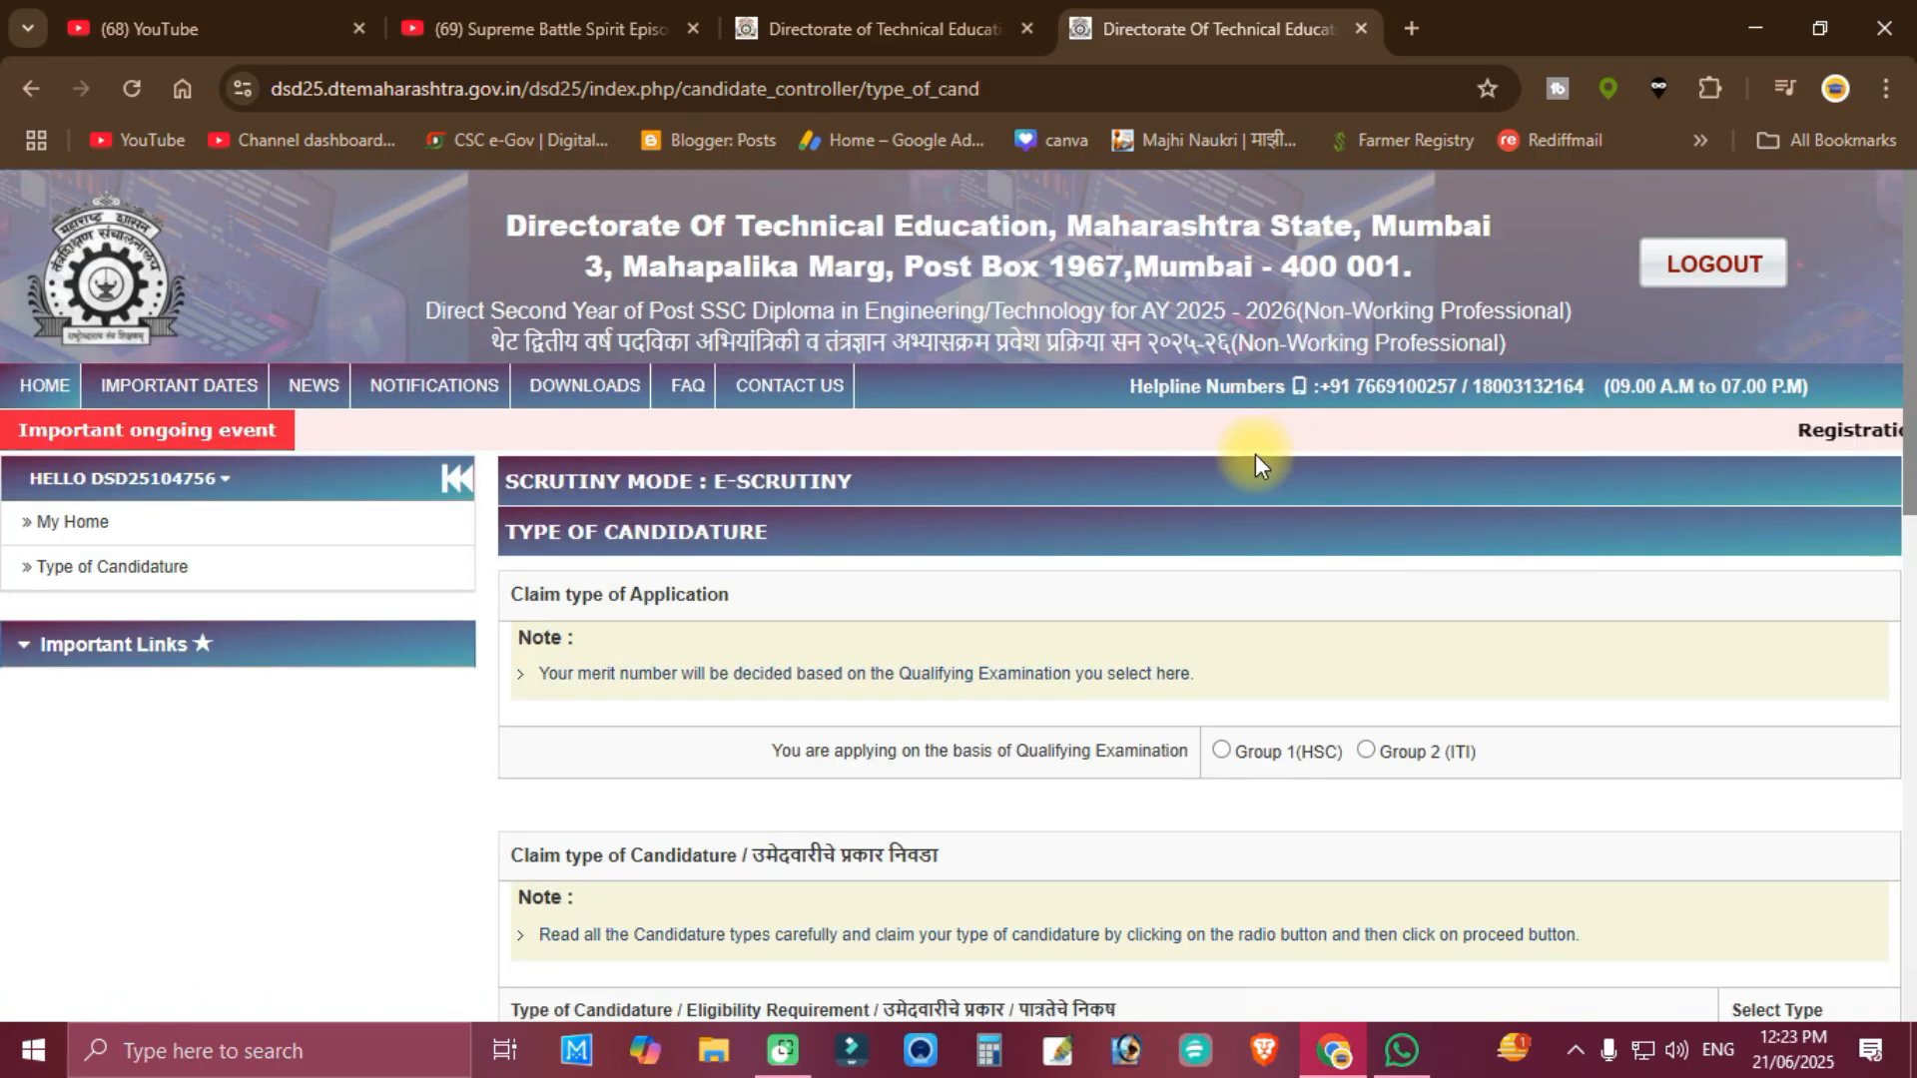
scroll(1238, 453, "down", 2)
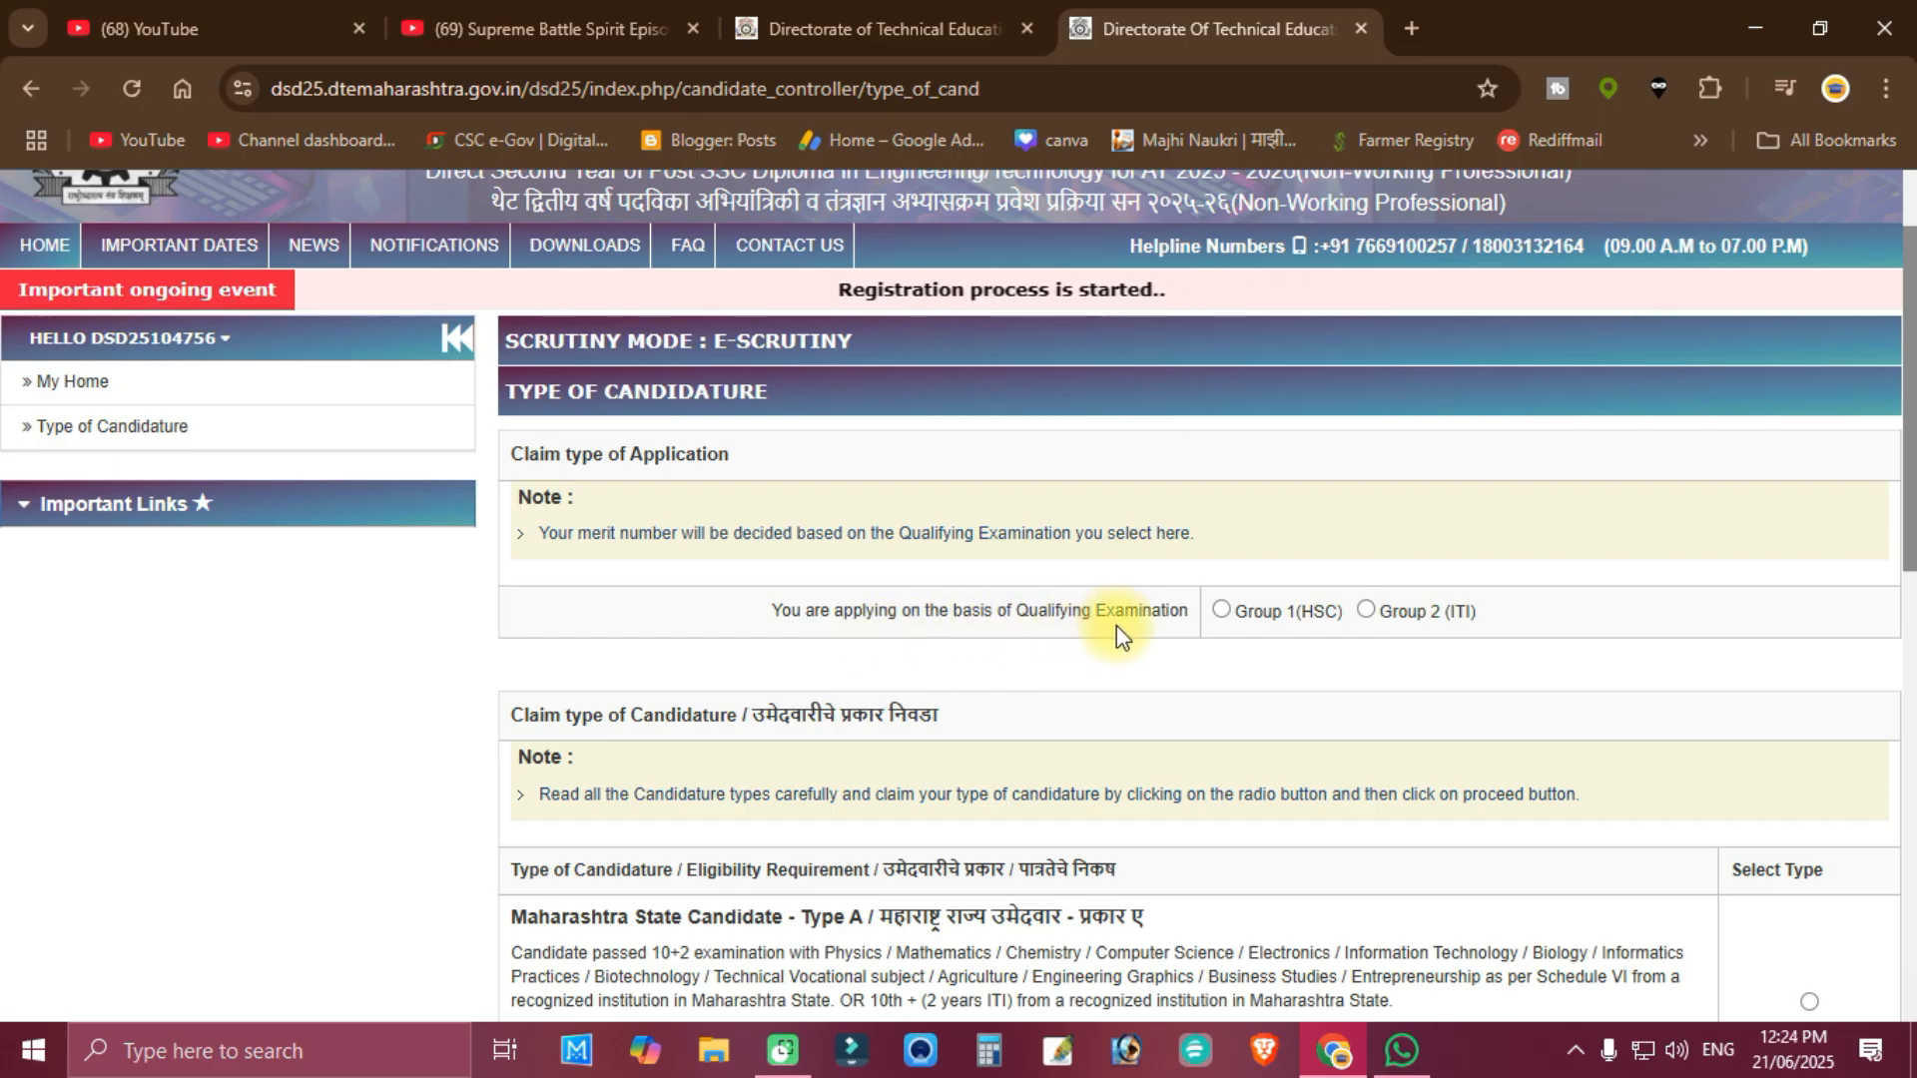
left_click(1223, 613)
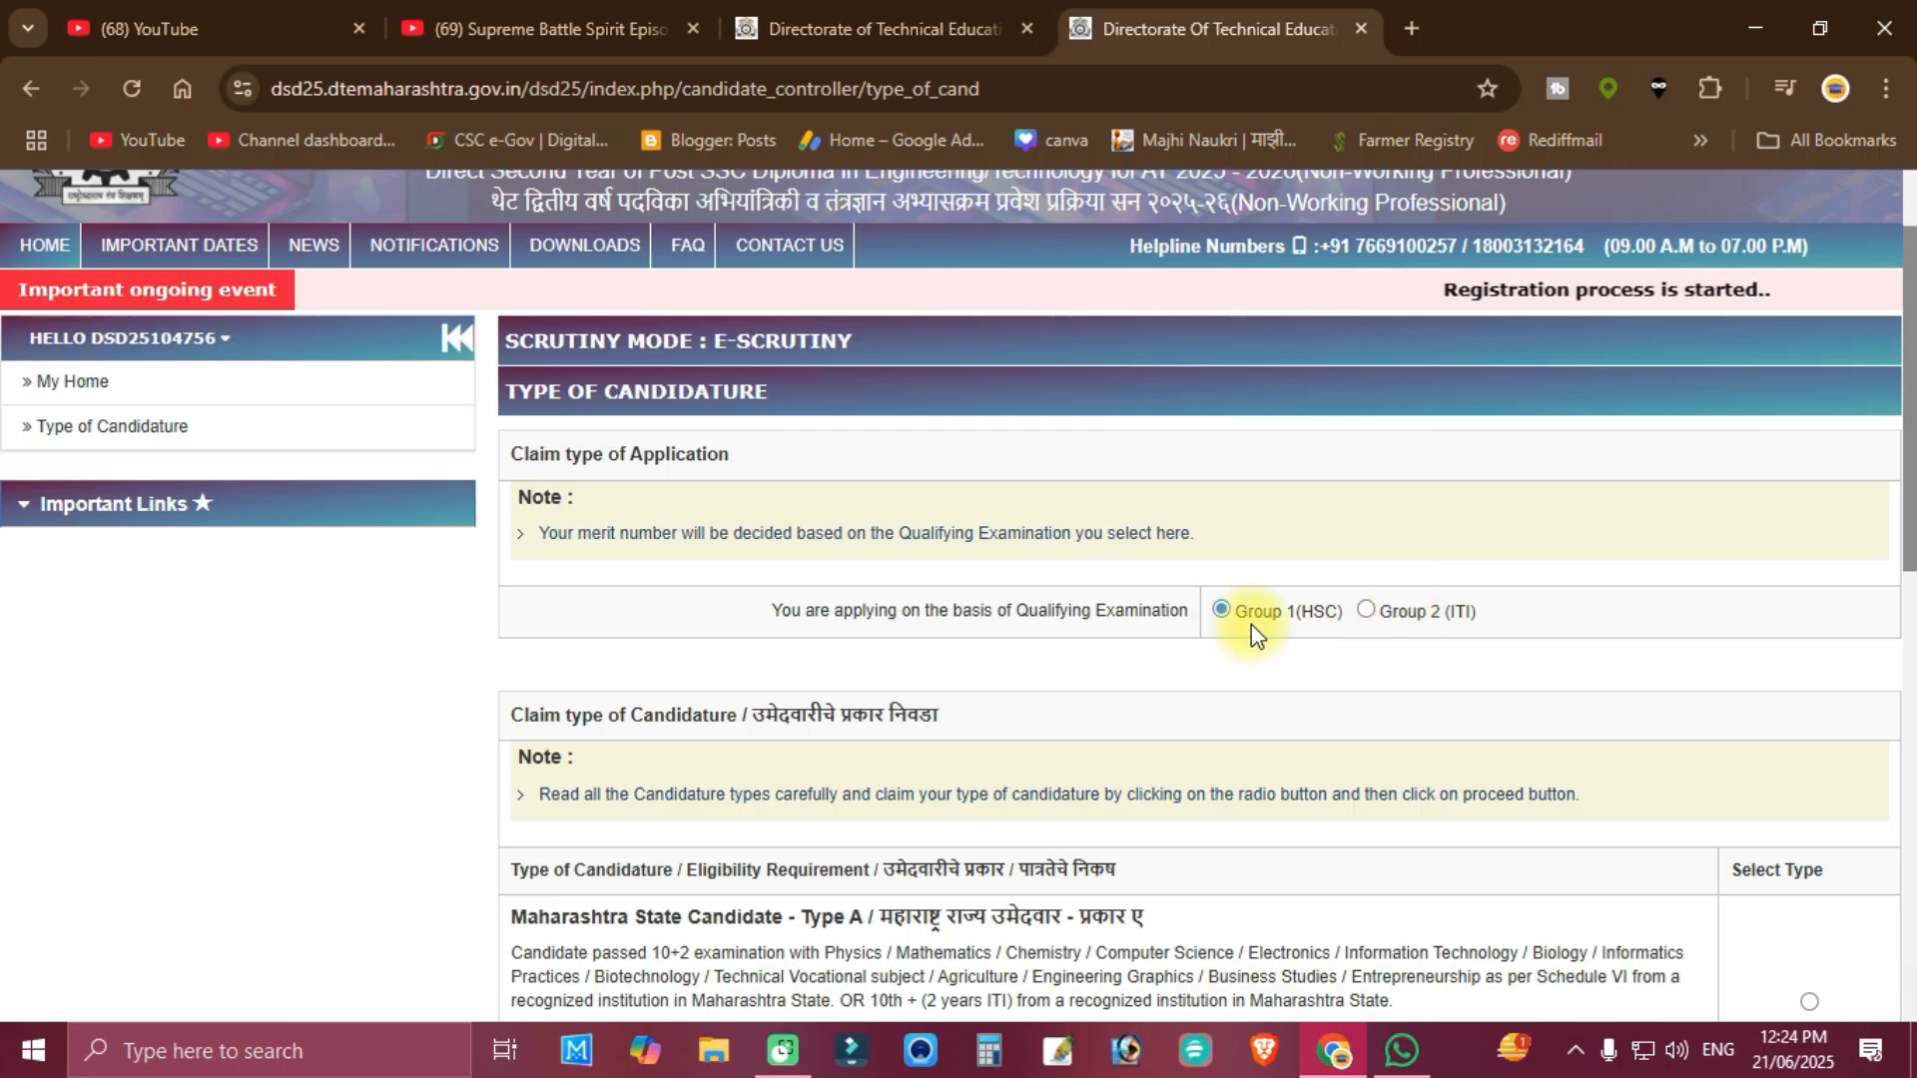
Claim Maharashtra State Candidate - Type A as the candidature type, then save and confirm the candidature details
scroll(1255, 627, "down", 4)
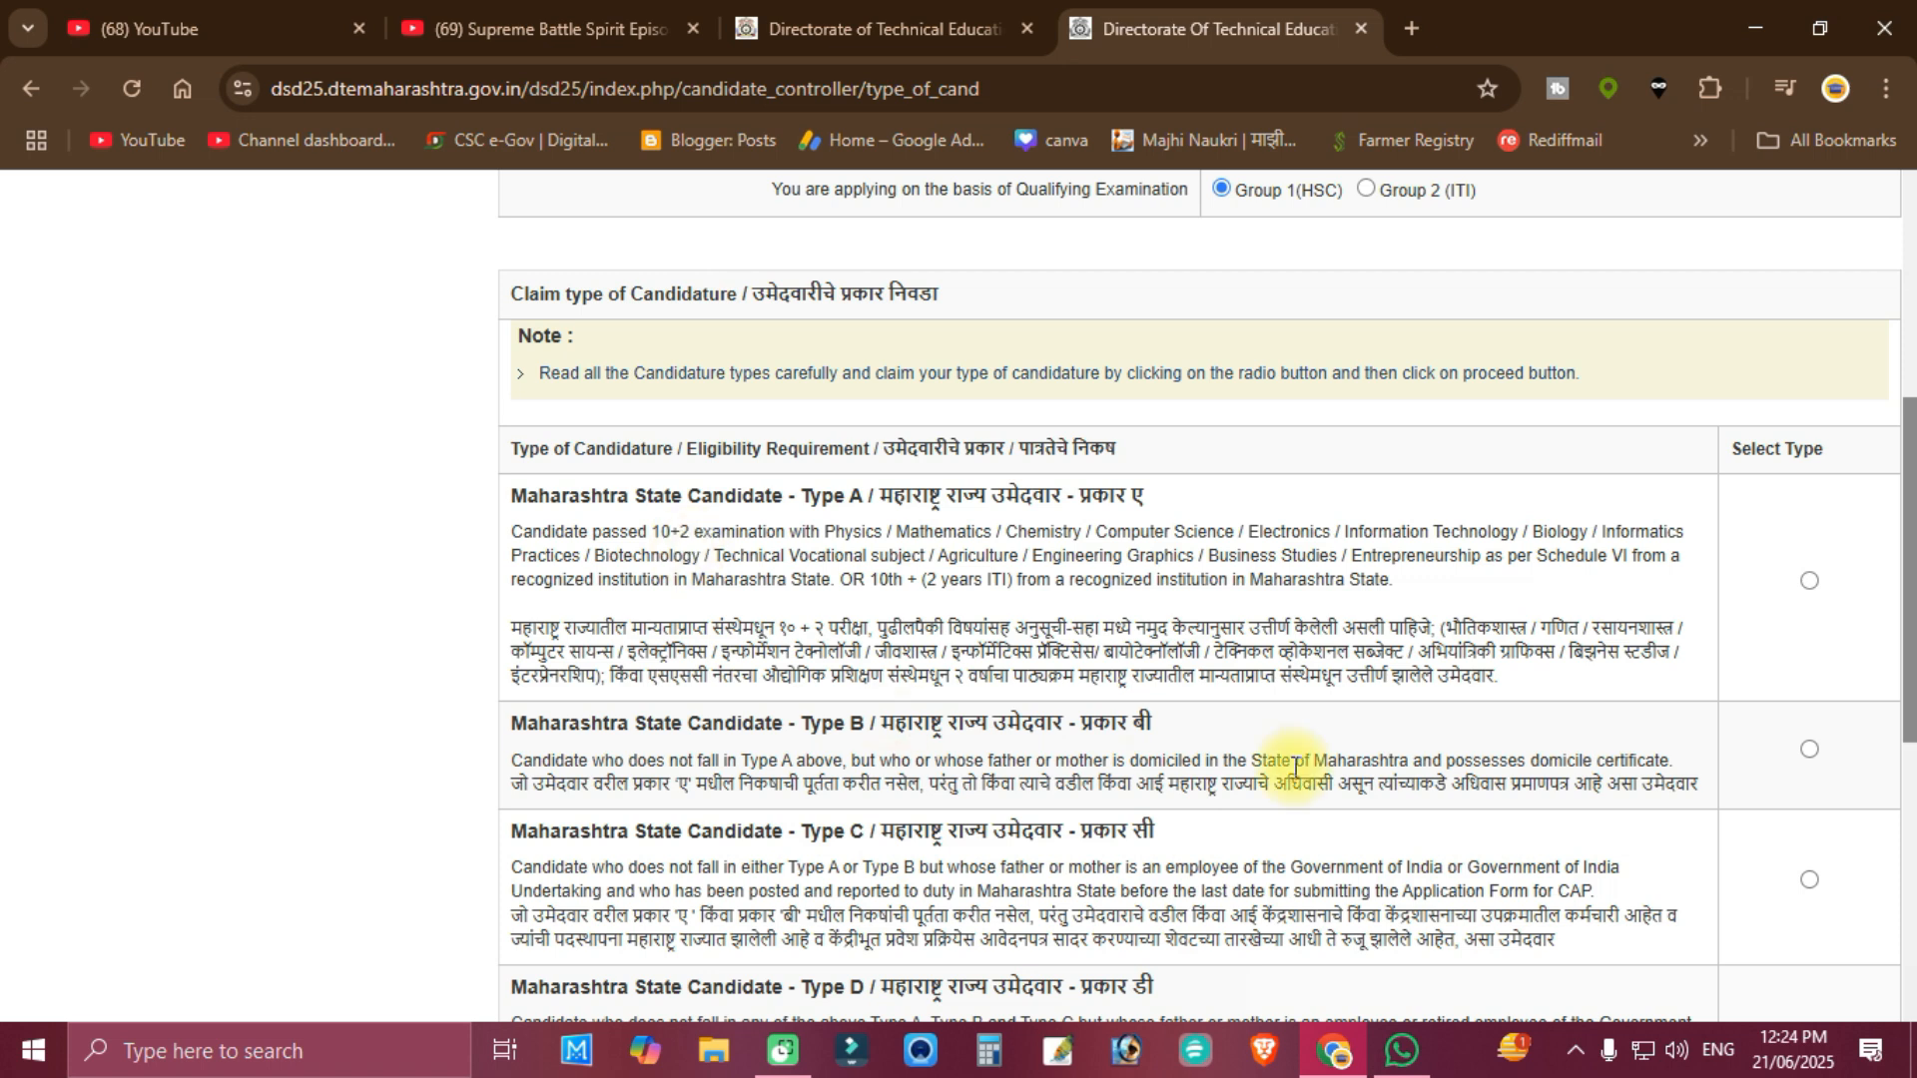
left_click(1812, 583)
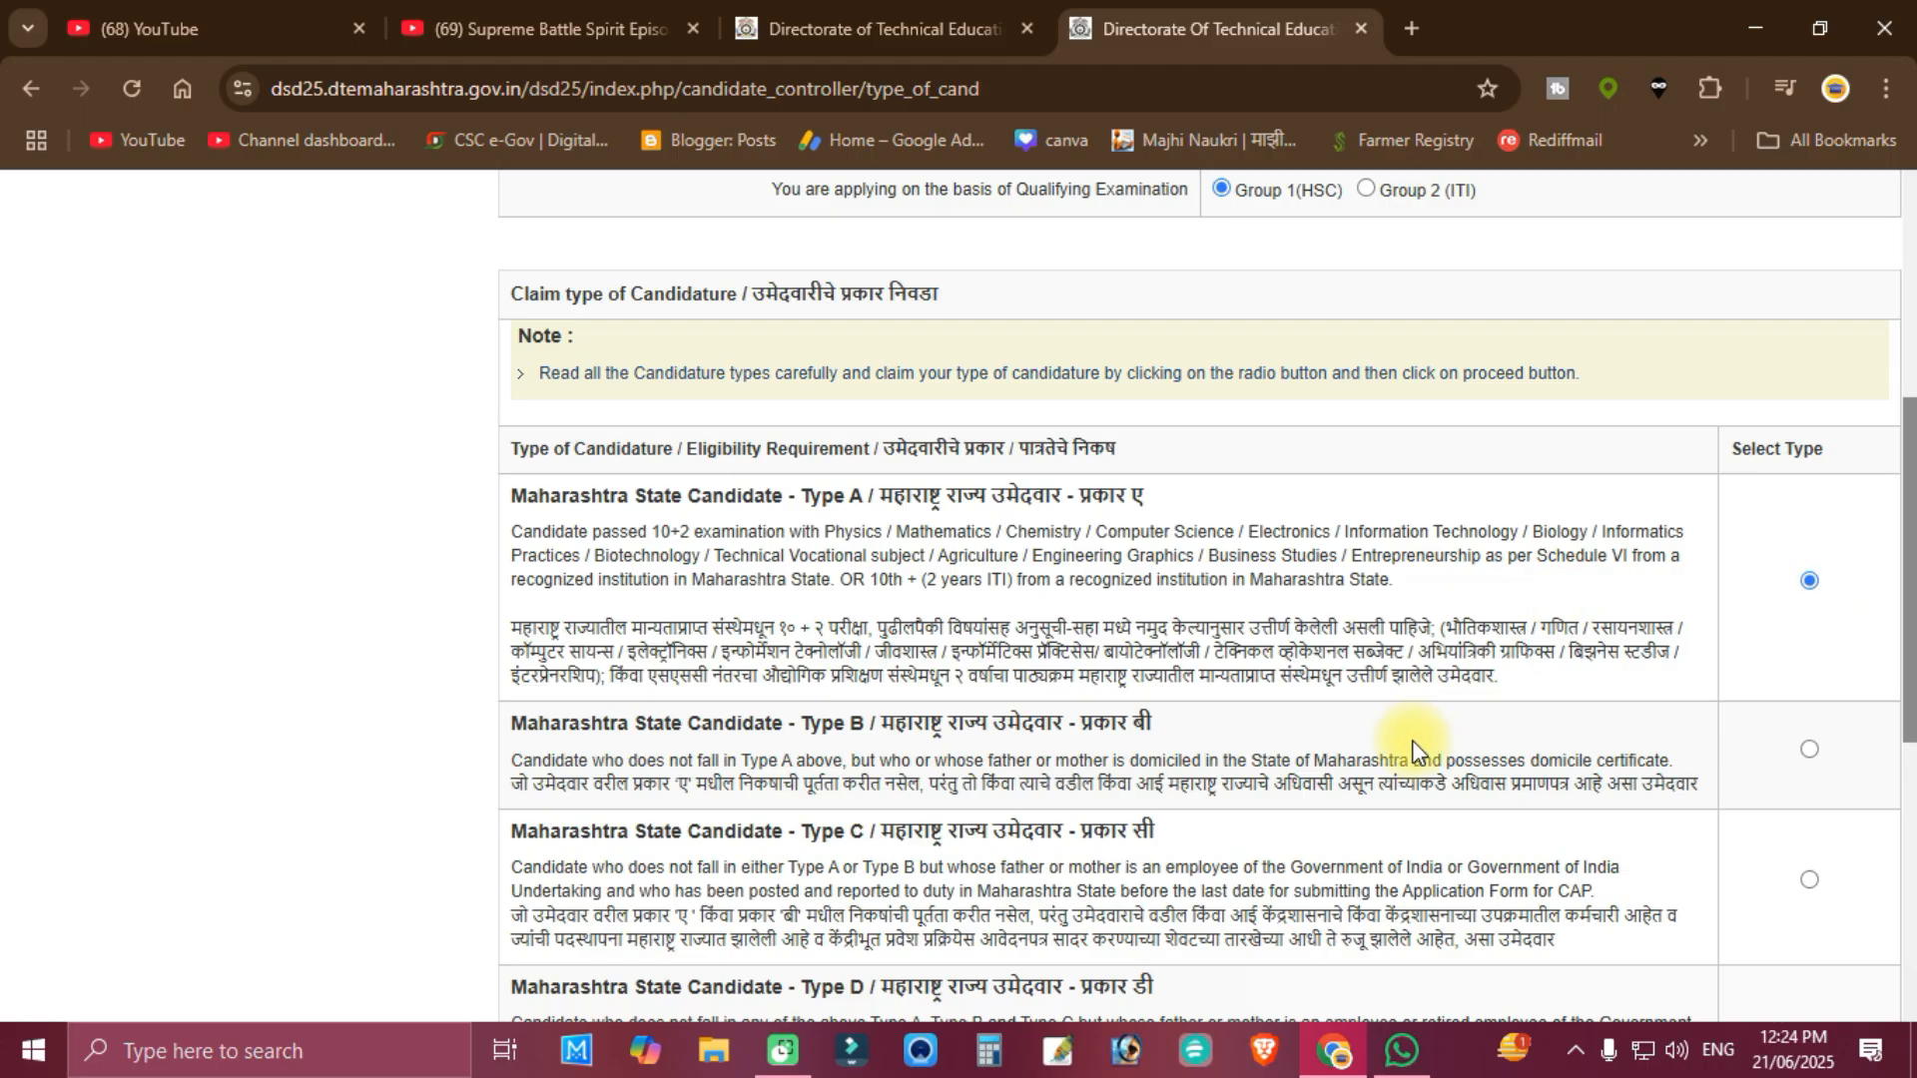
scroll(1408, 744, "down", 3)
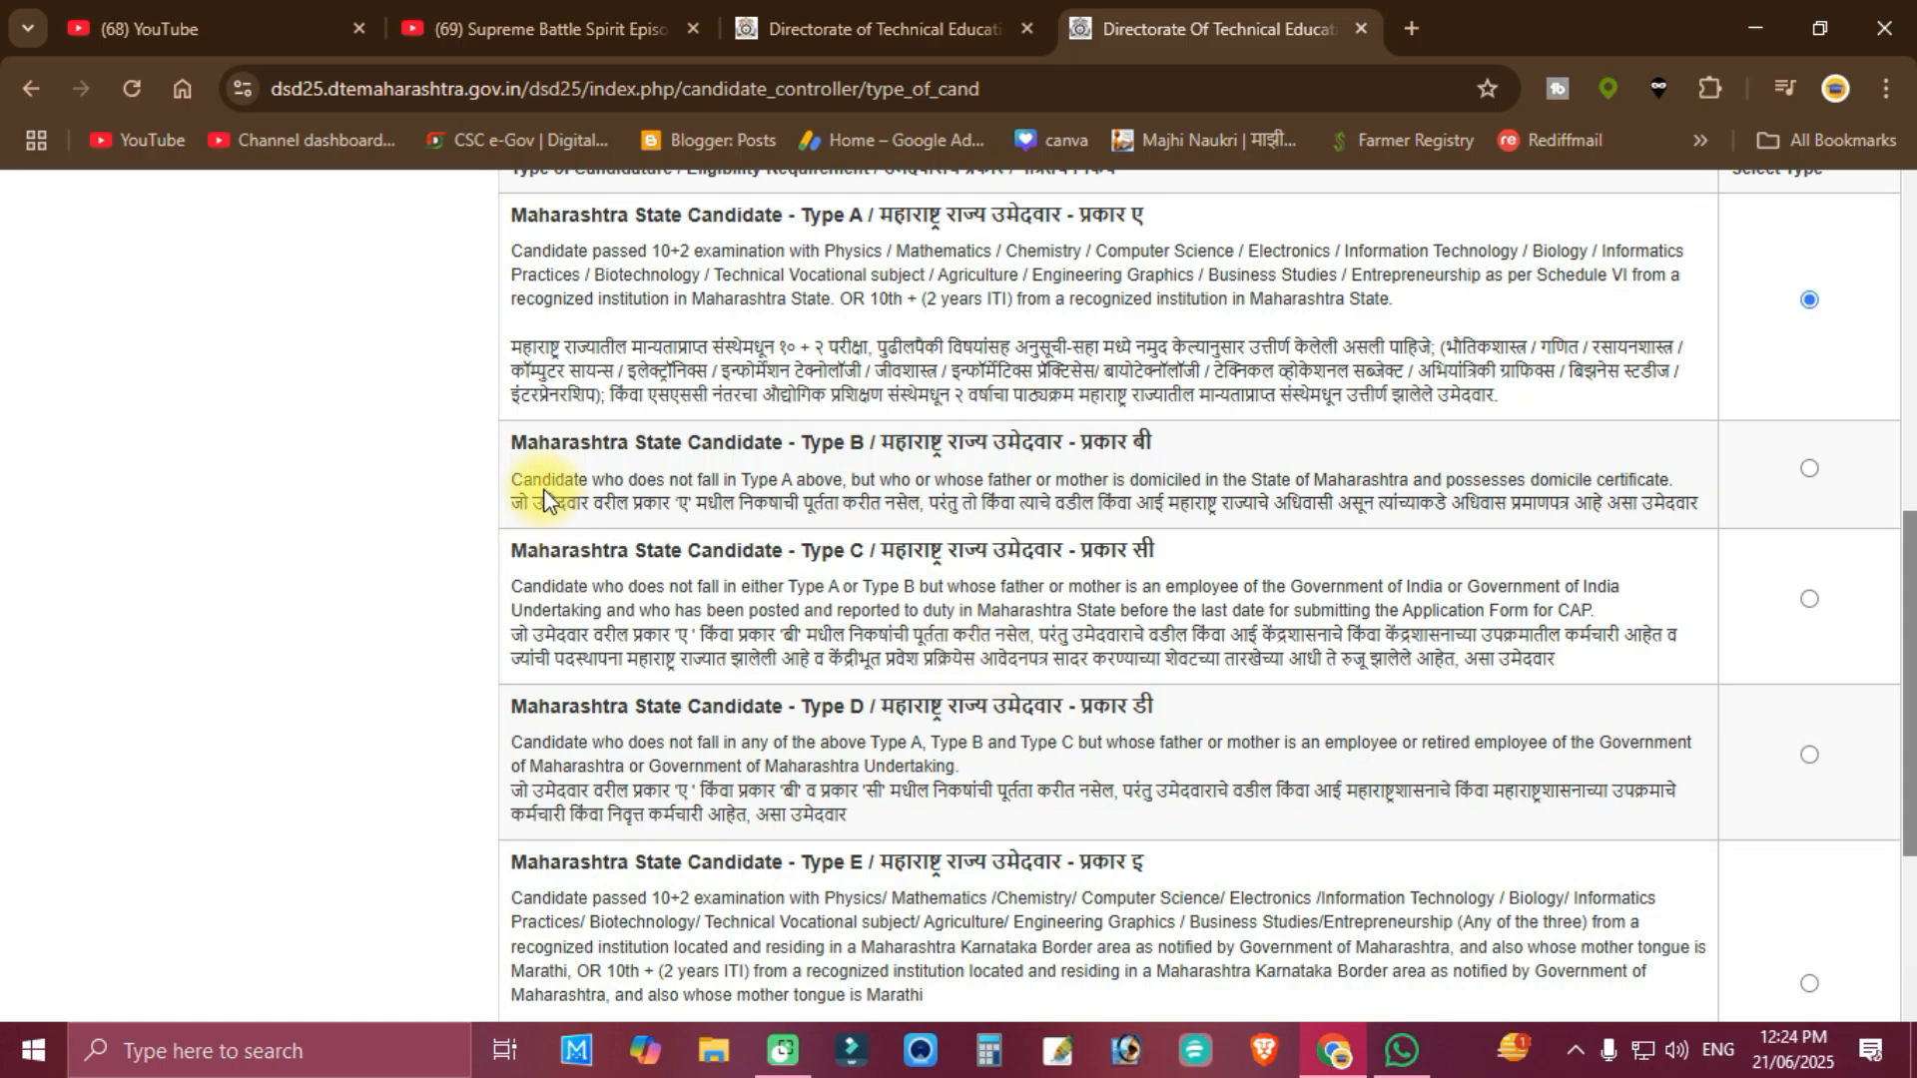
left_click_drag(522, 479, 1281, 564)
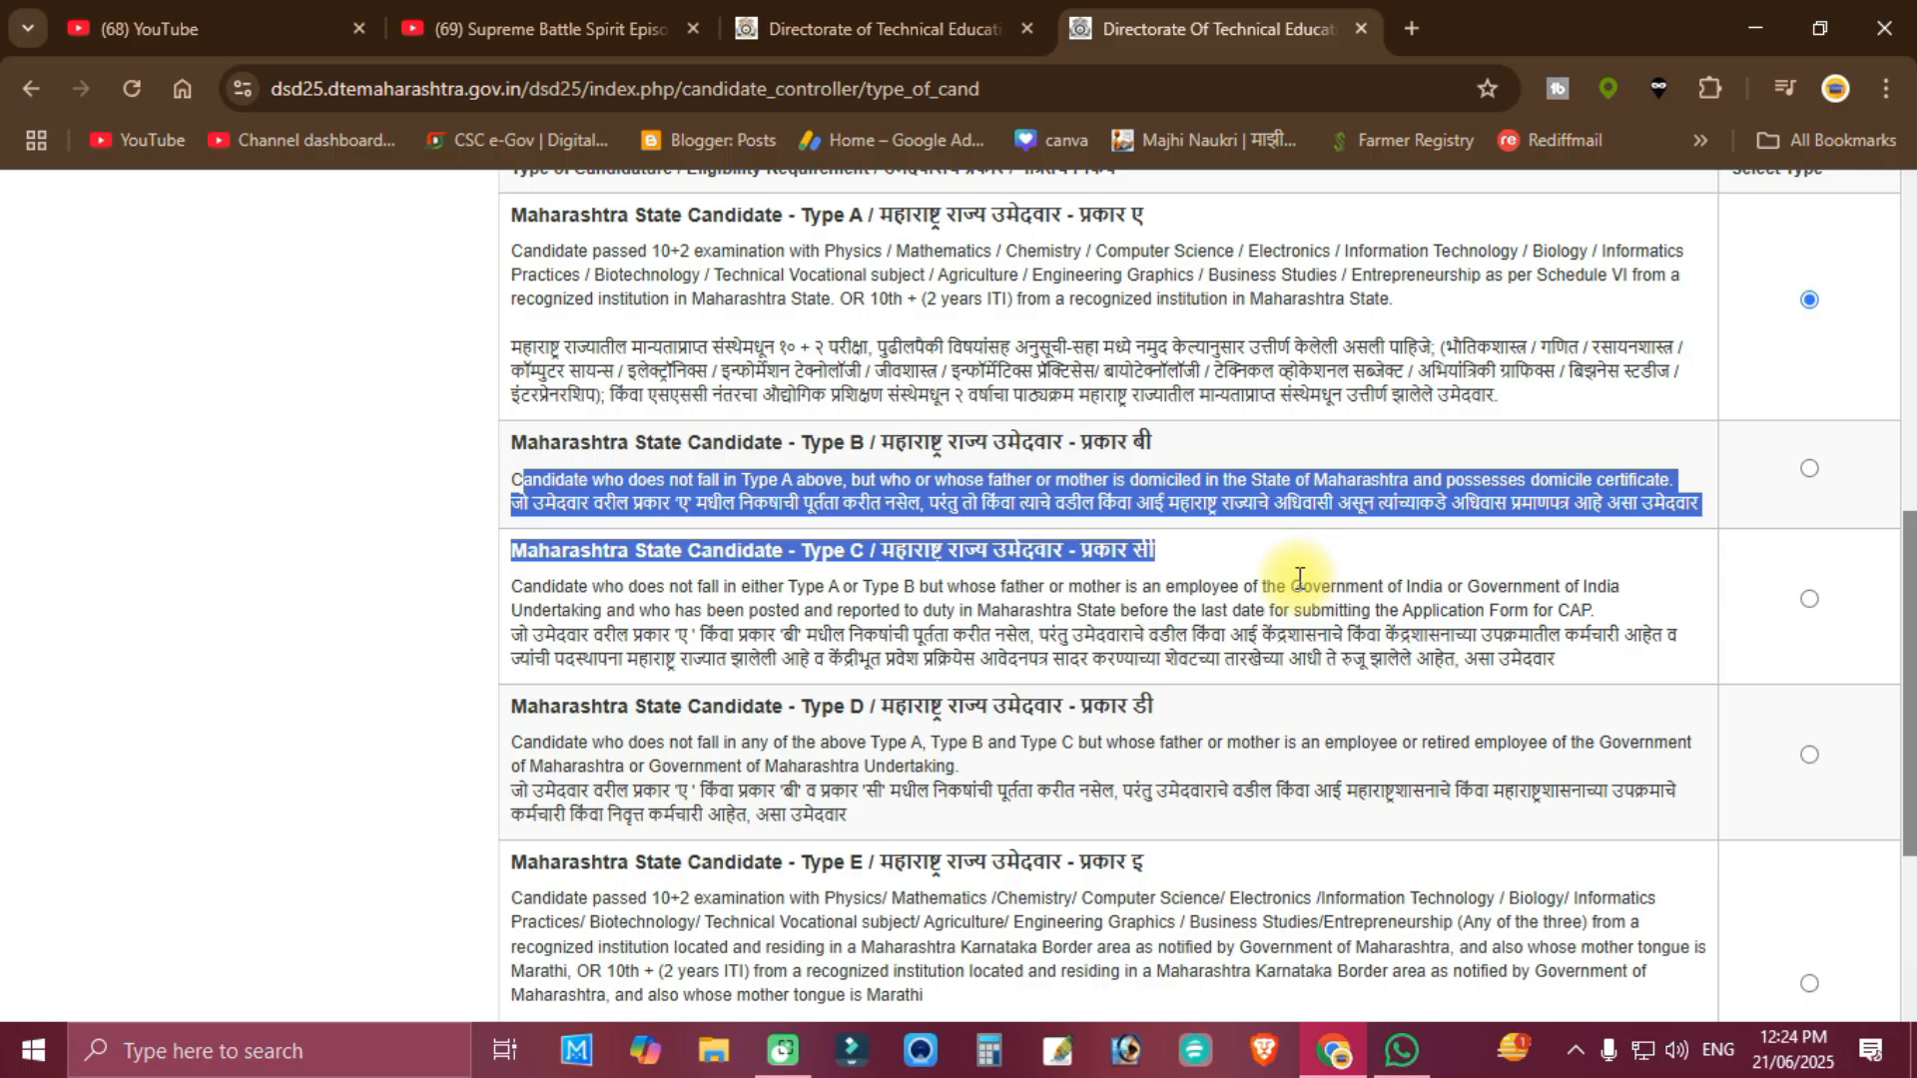
left_click(764, 654)
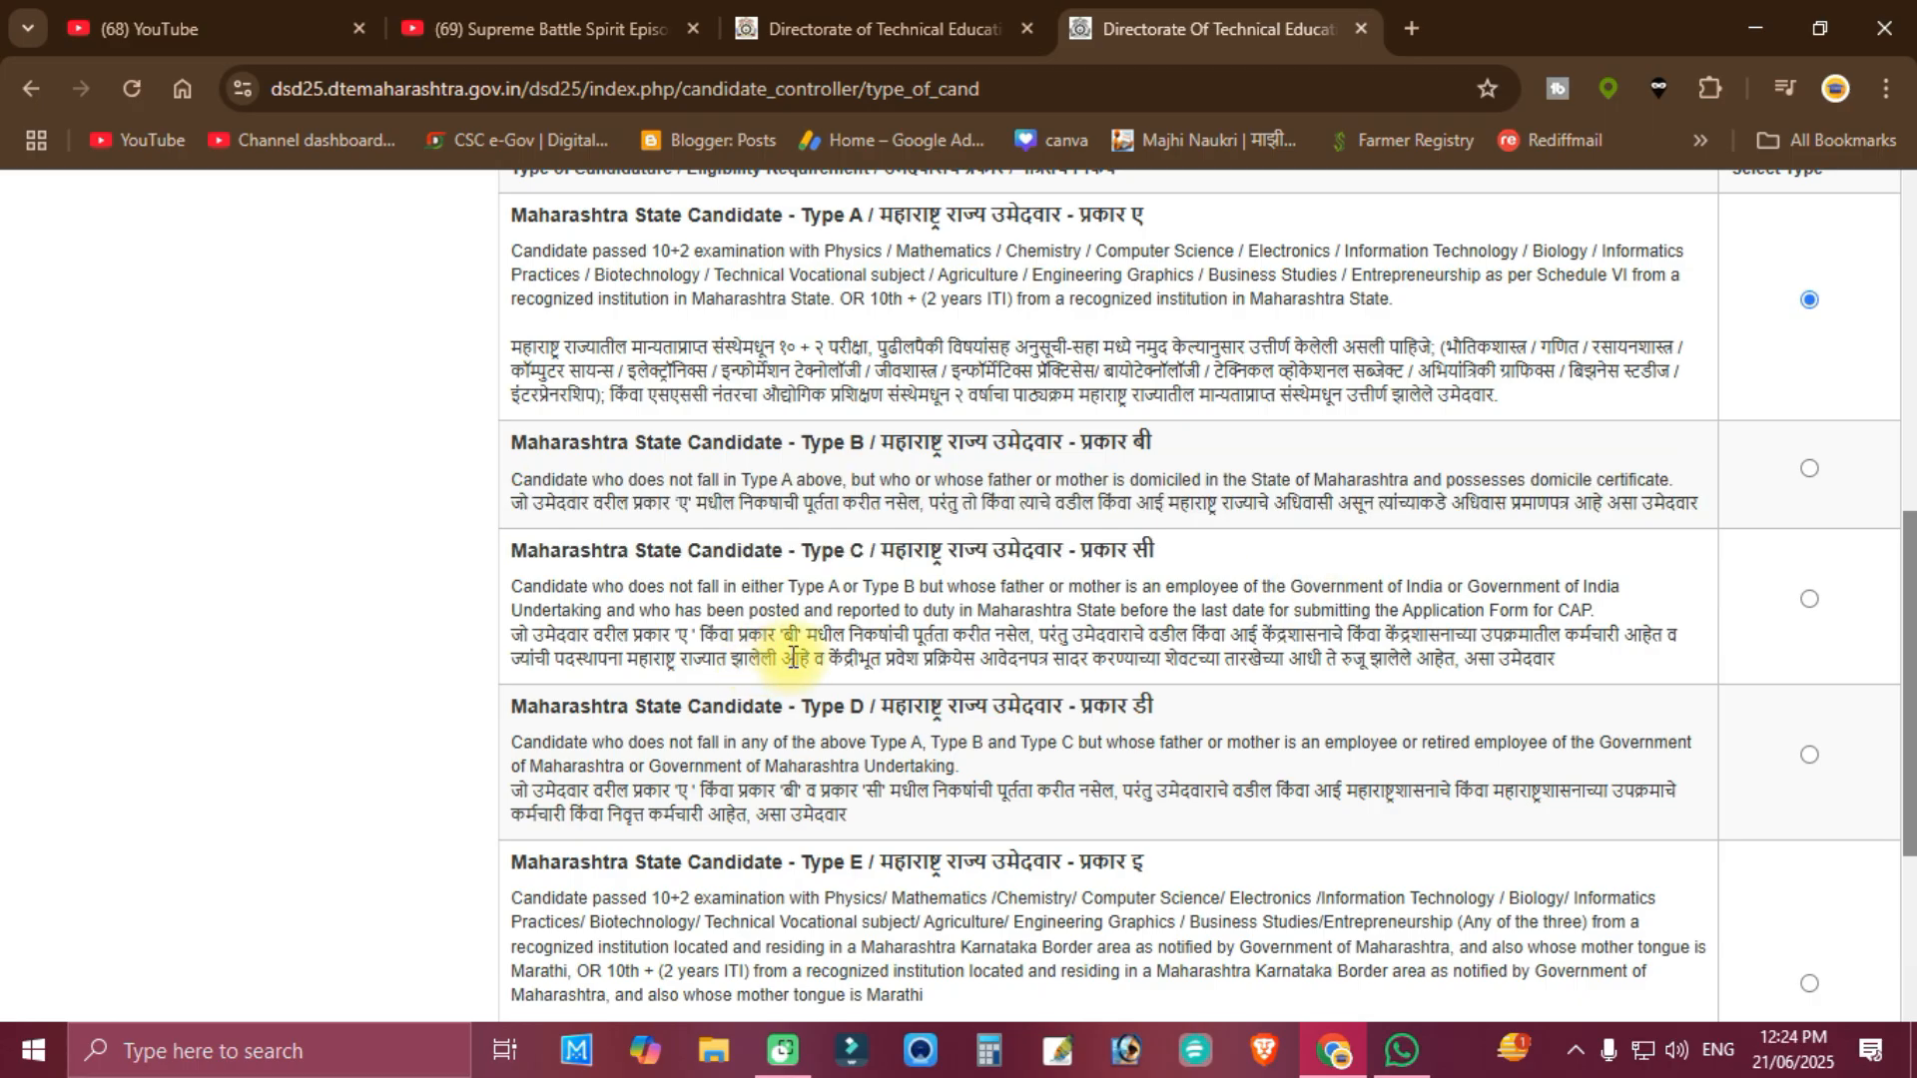
scroll(1202, 729, "down", 4)
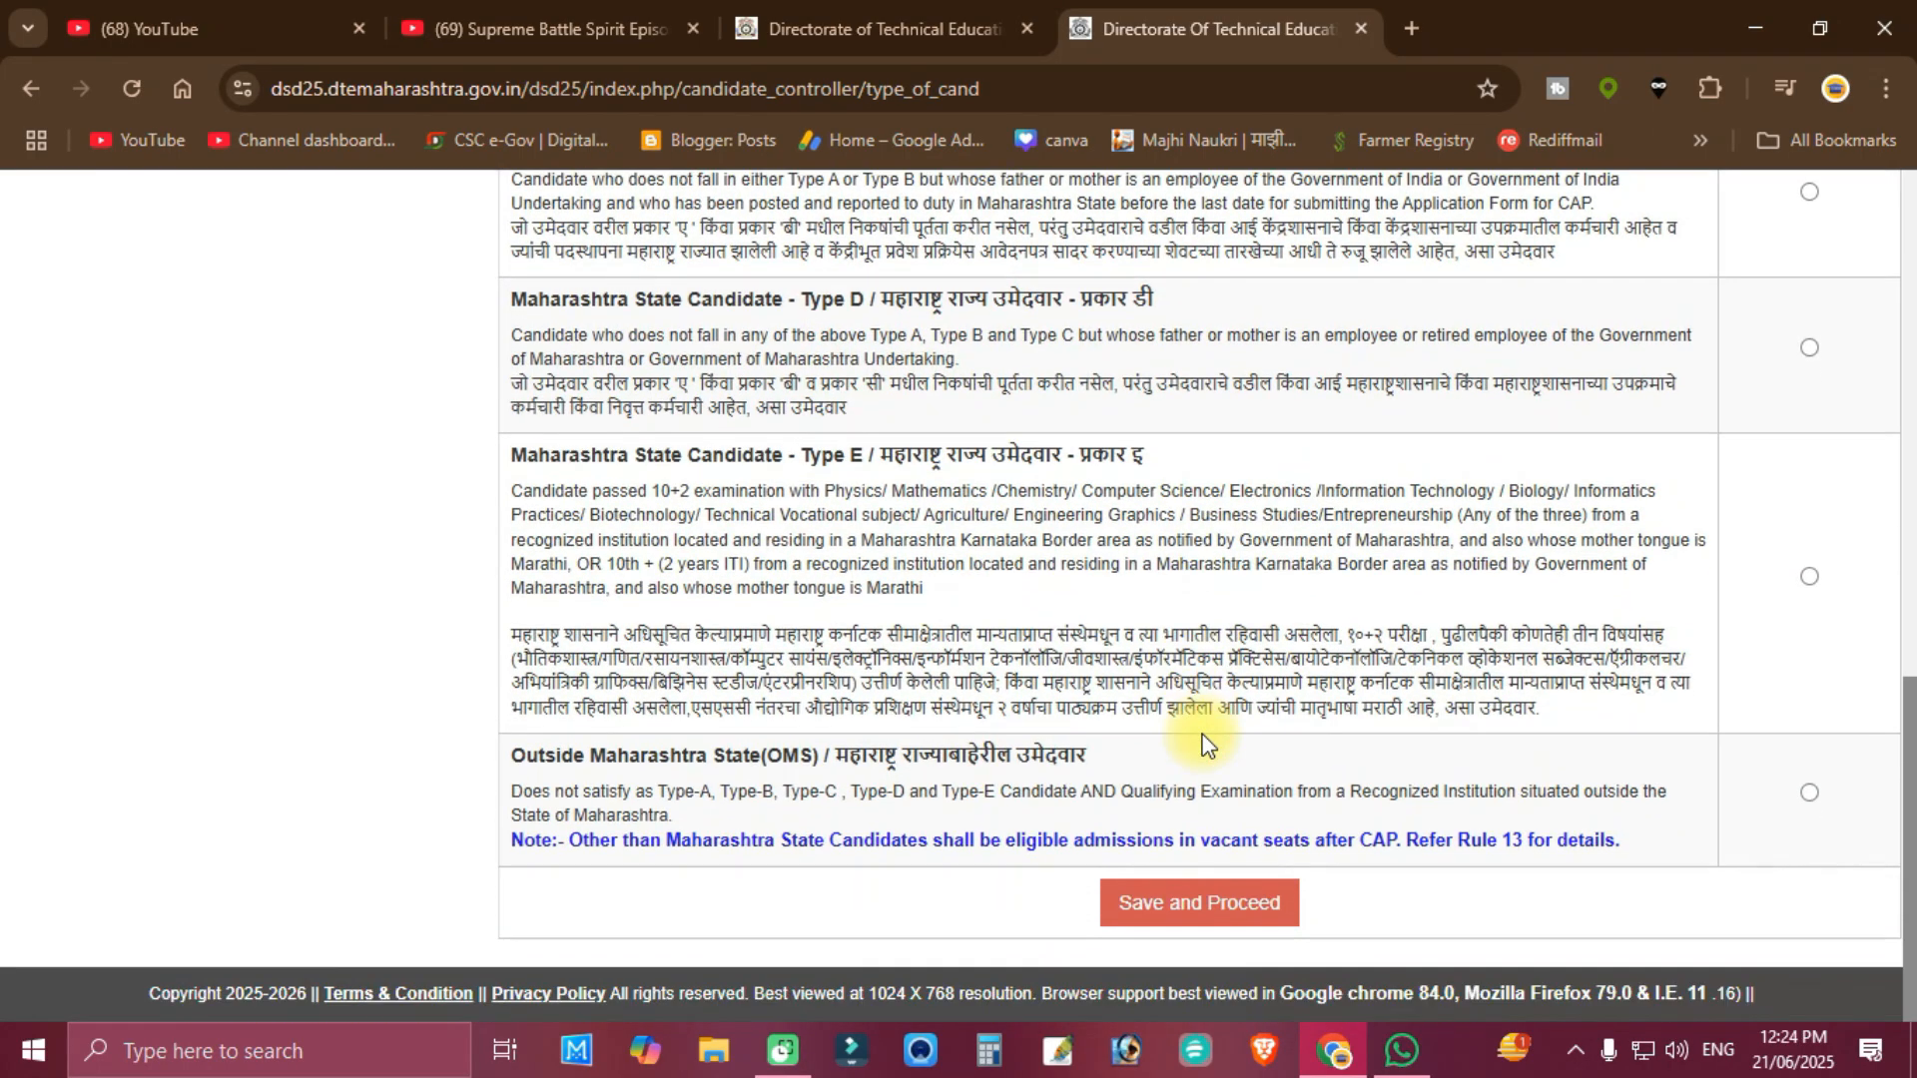
scroll(1202, 739, "up", 7)
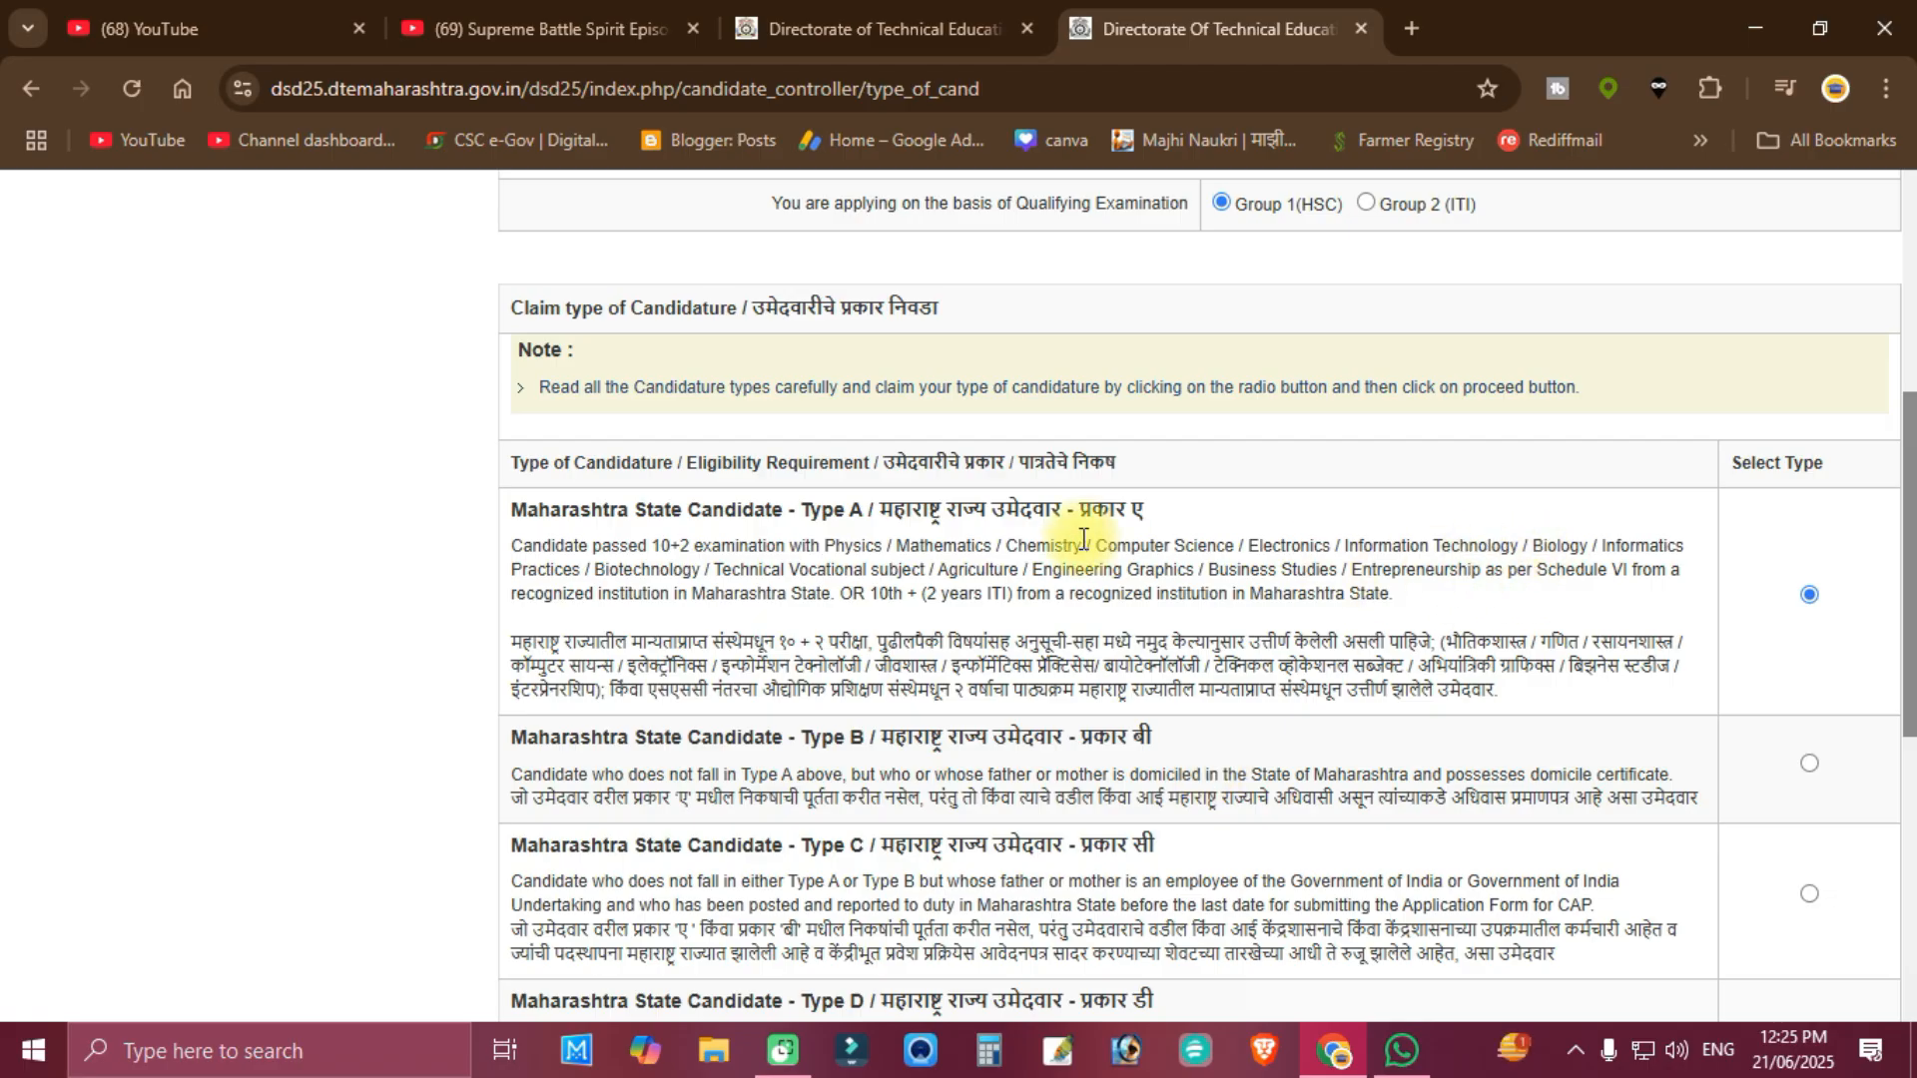
scroll(1473, 610, "down", 7)
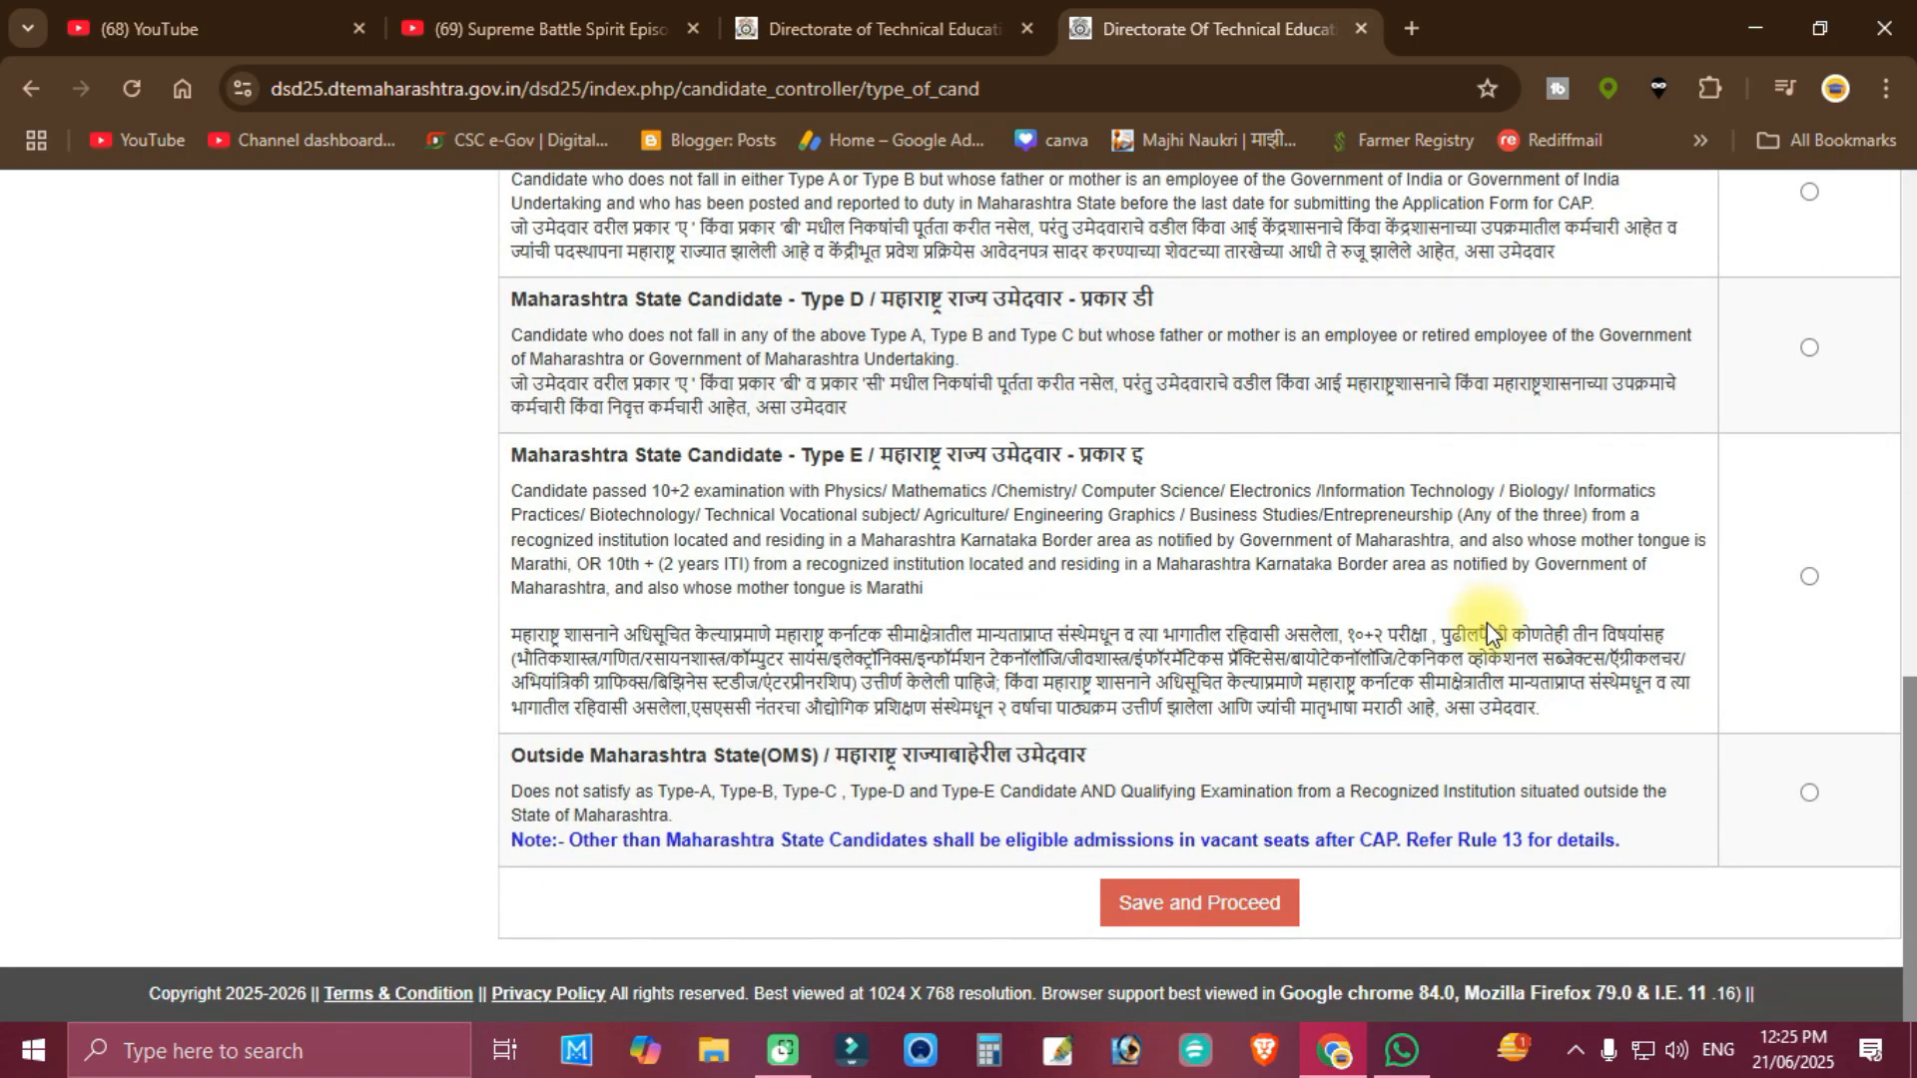
left_click(1194, 904)
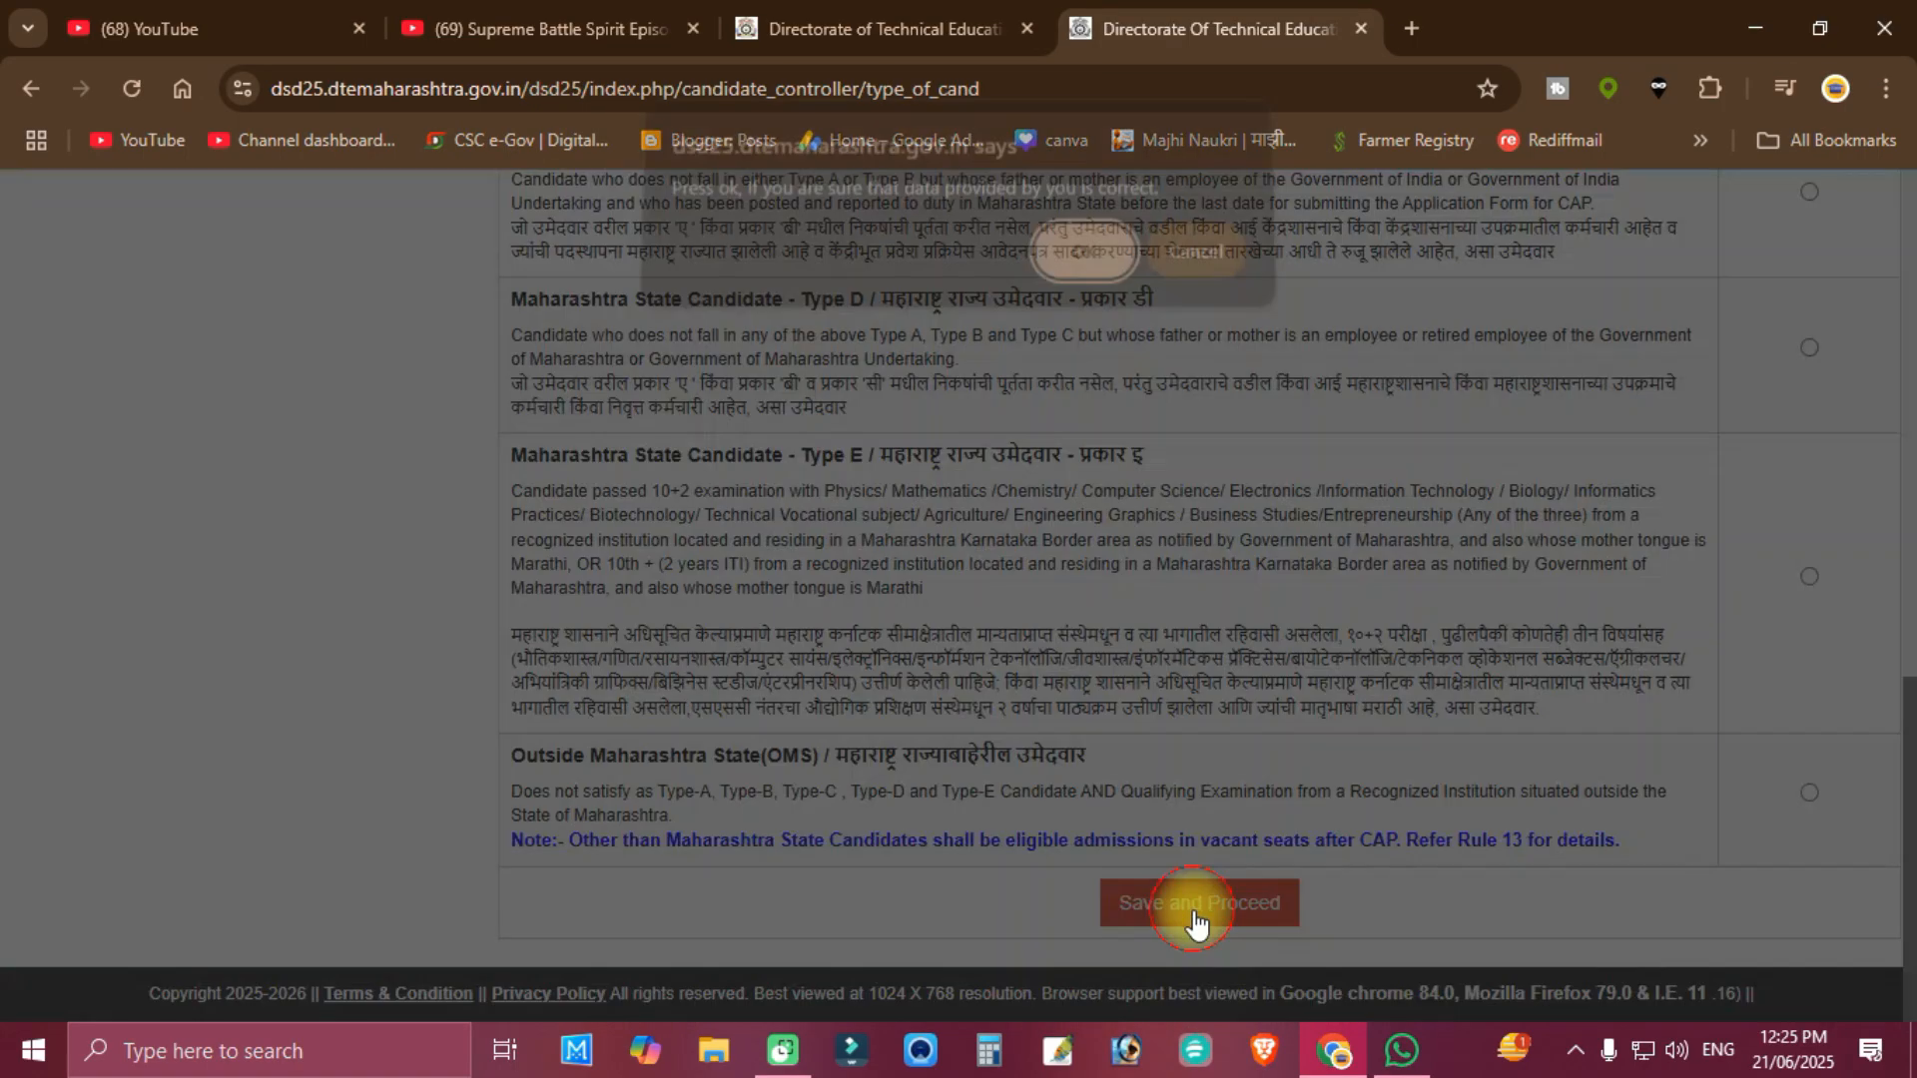
key("Return")
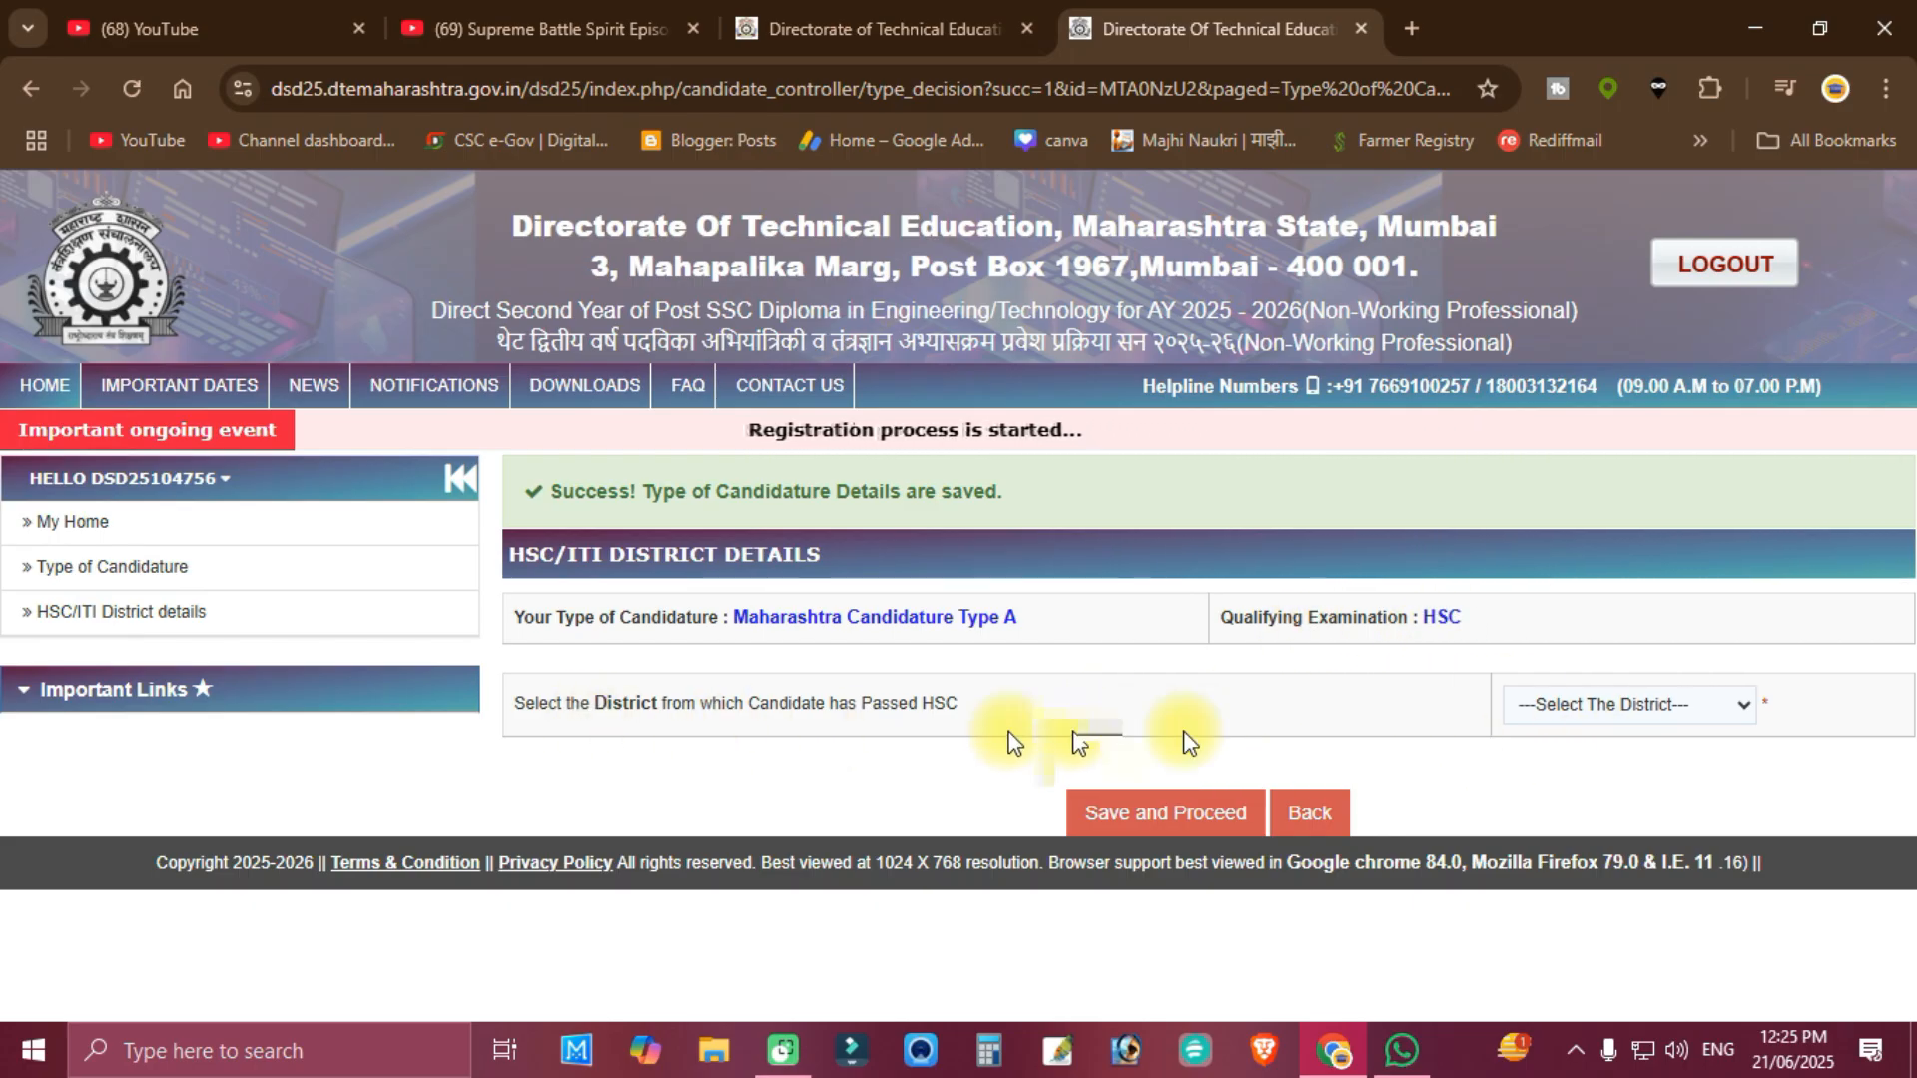
Select Beed as the district where the candidate passed HSC, then save and confirm the district details
left_click(1707, 705)
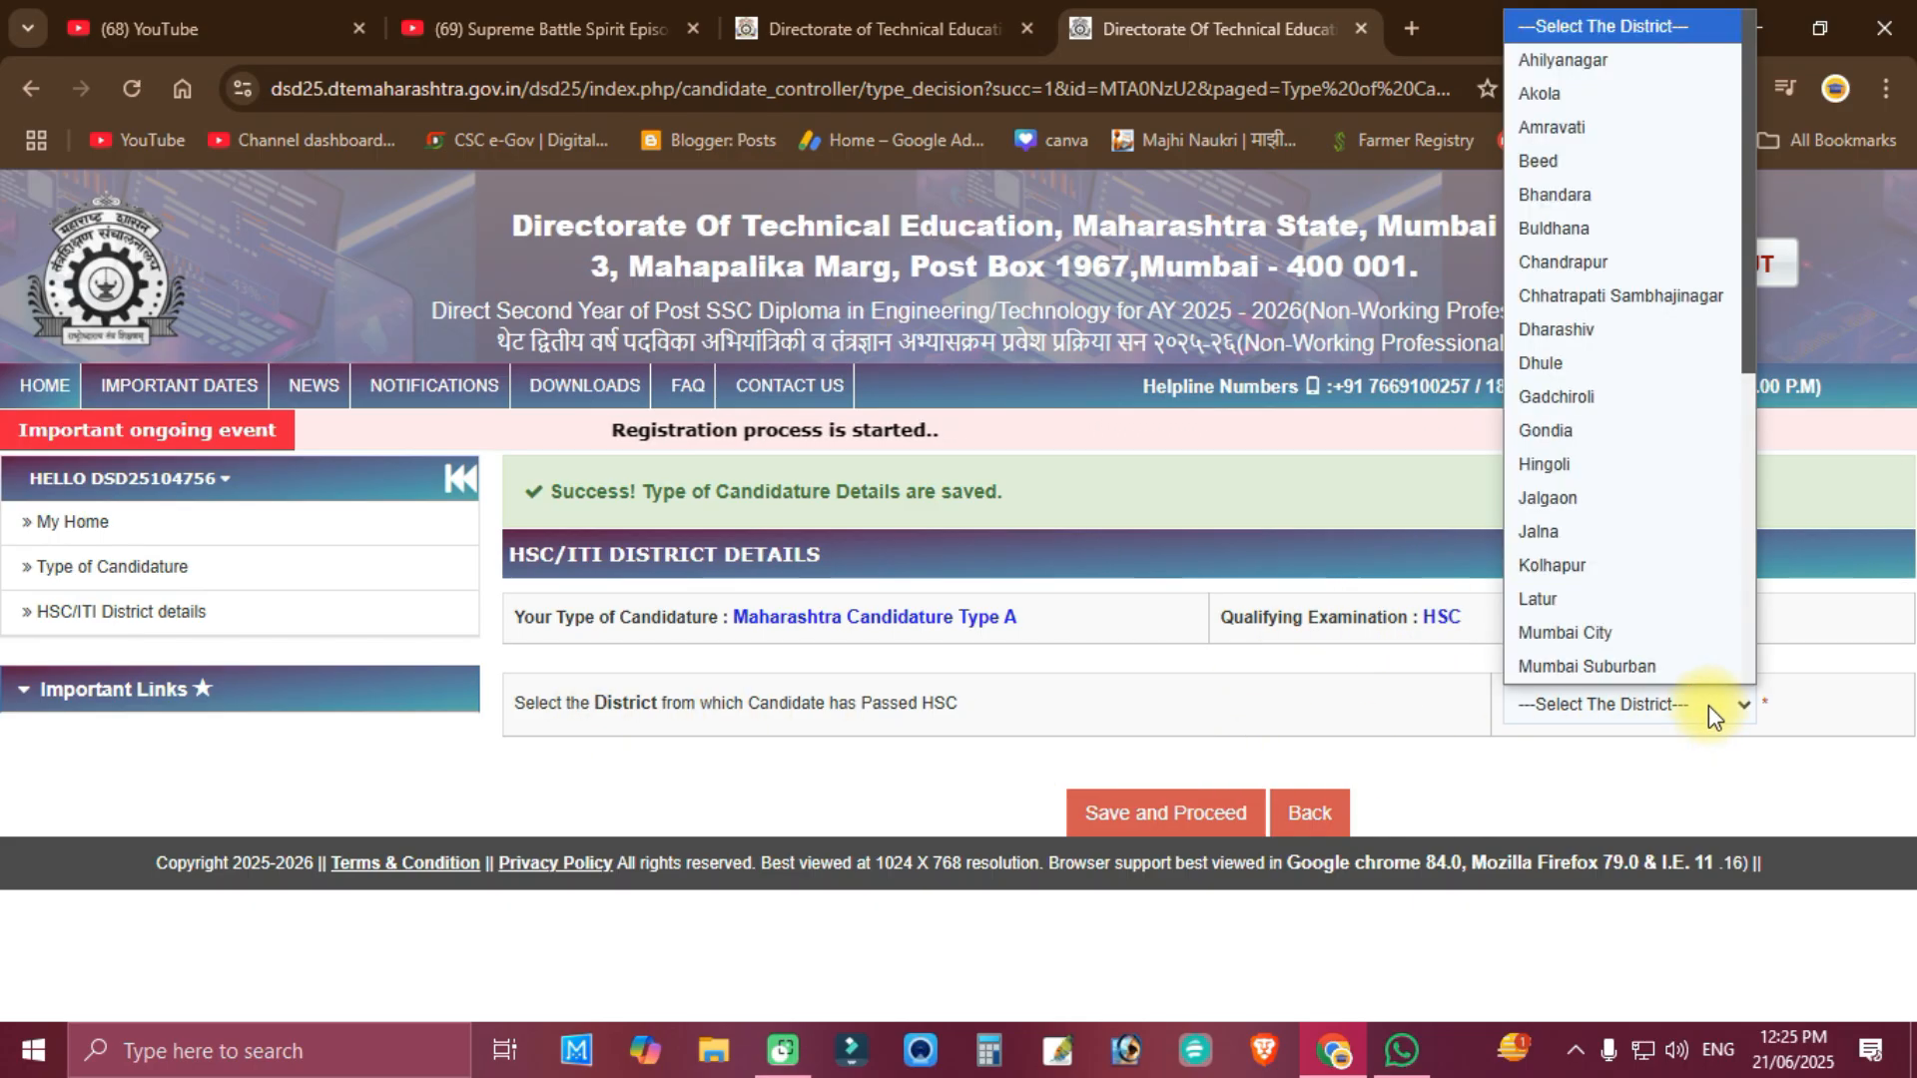
left_click(1582, 158)
left_click(1148, 813)
key("Return")
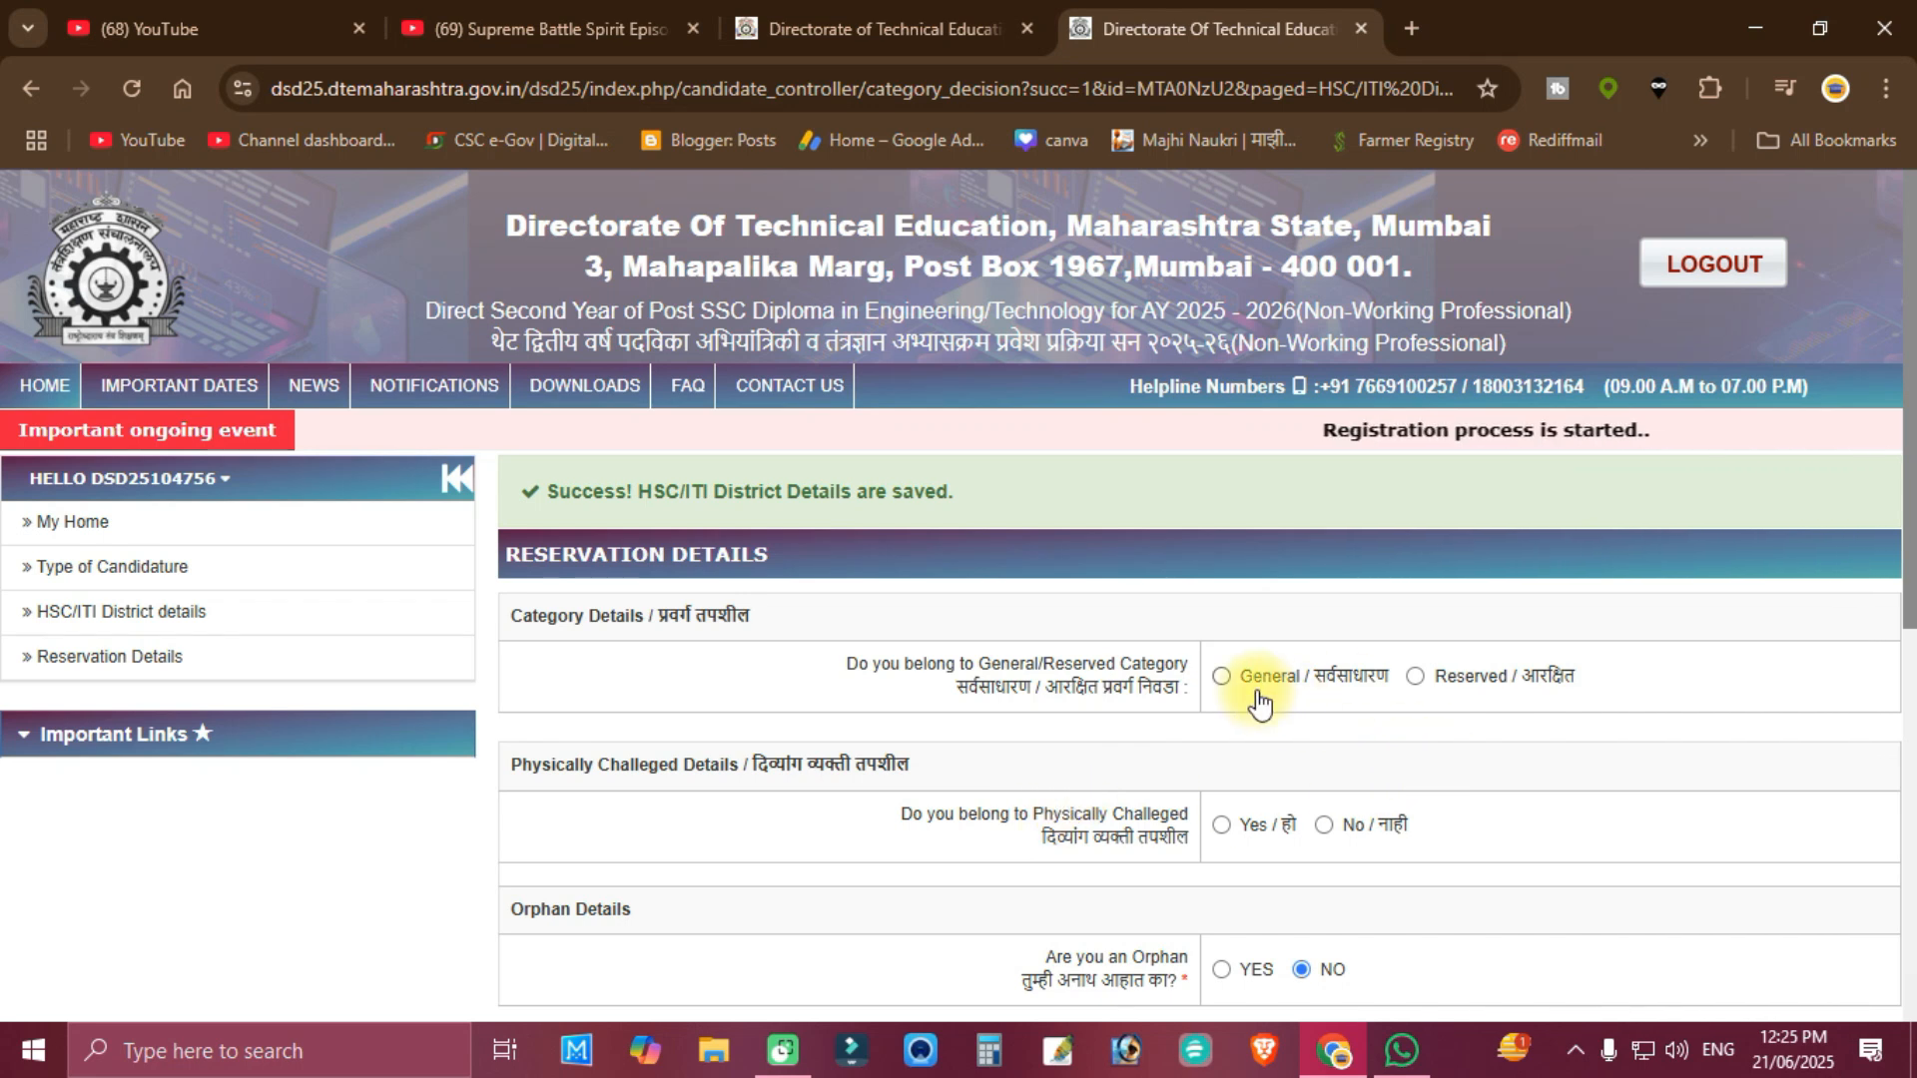
left_click(1221, 677)
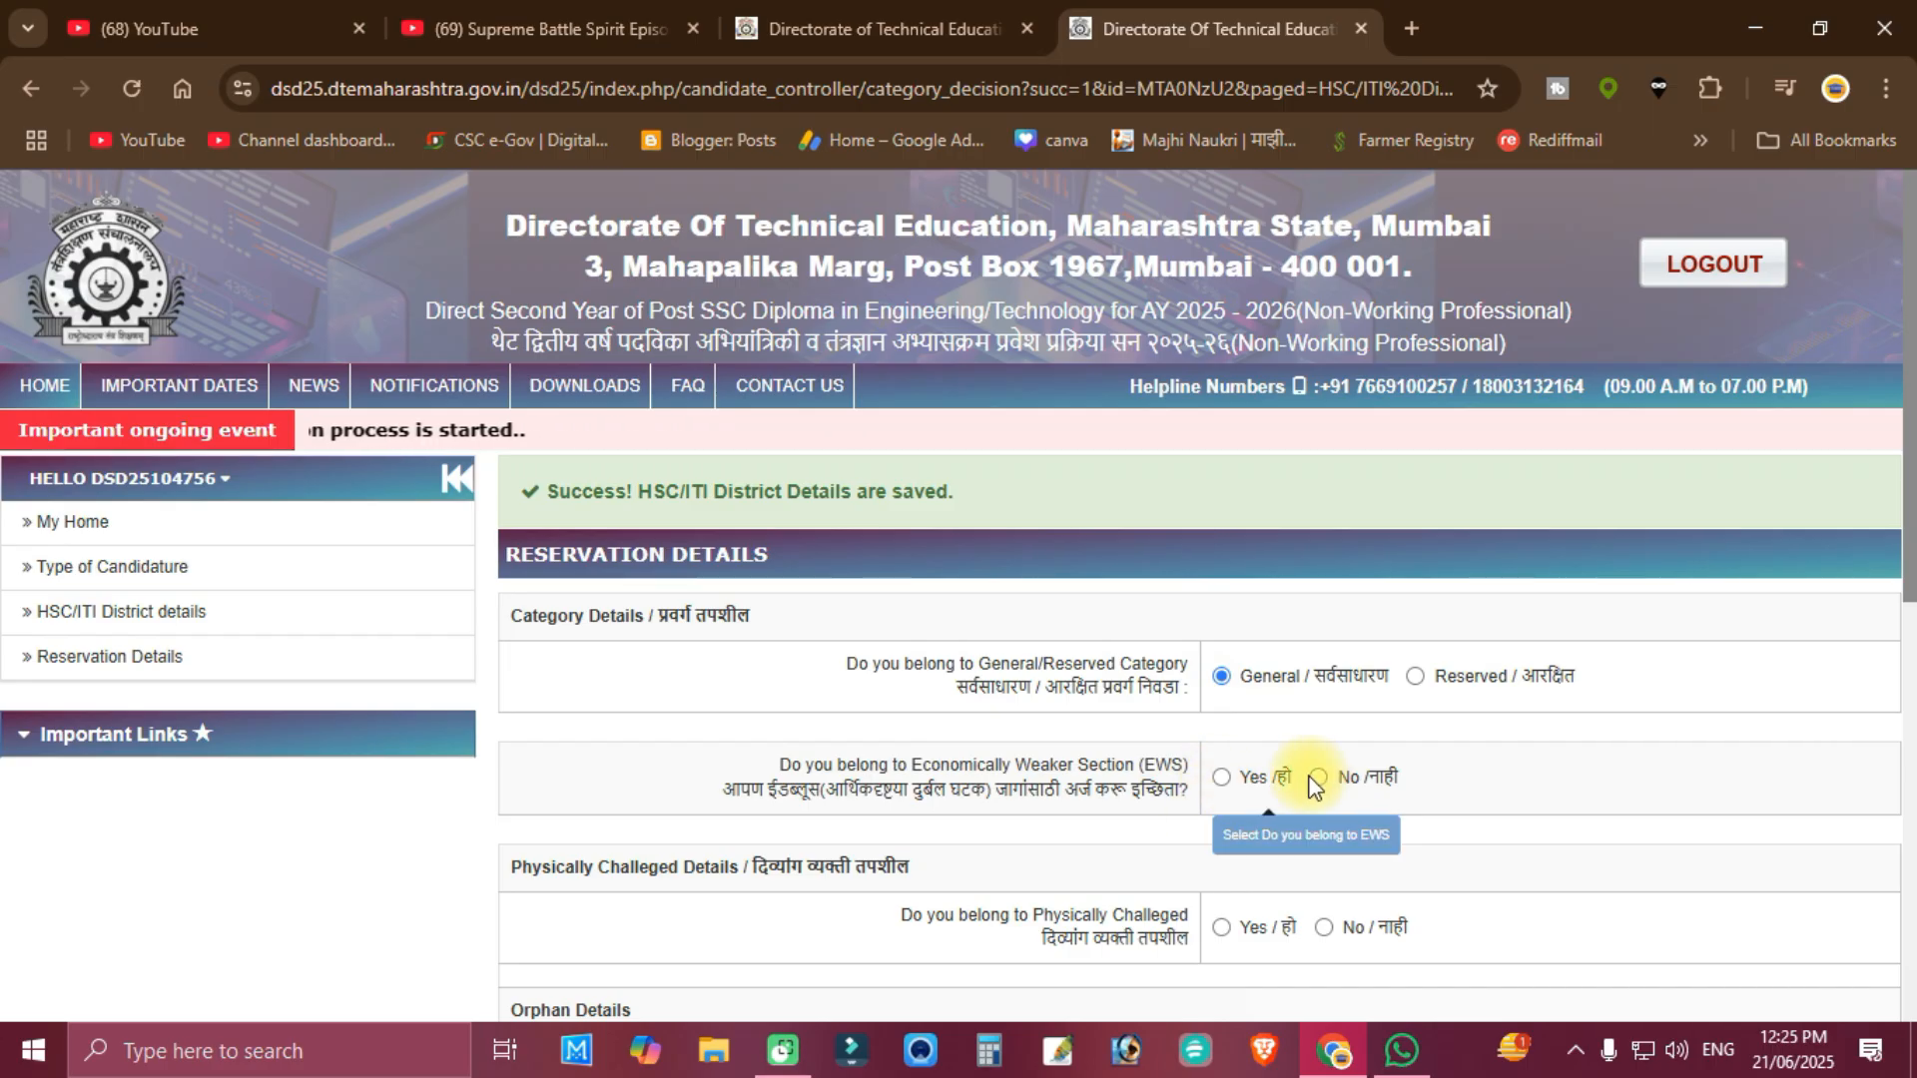
left_click(1476, 777)
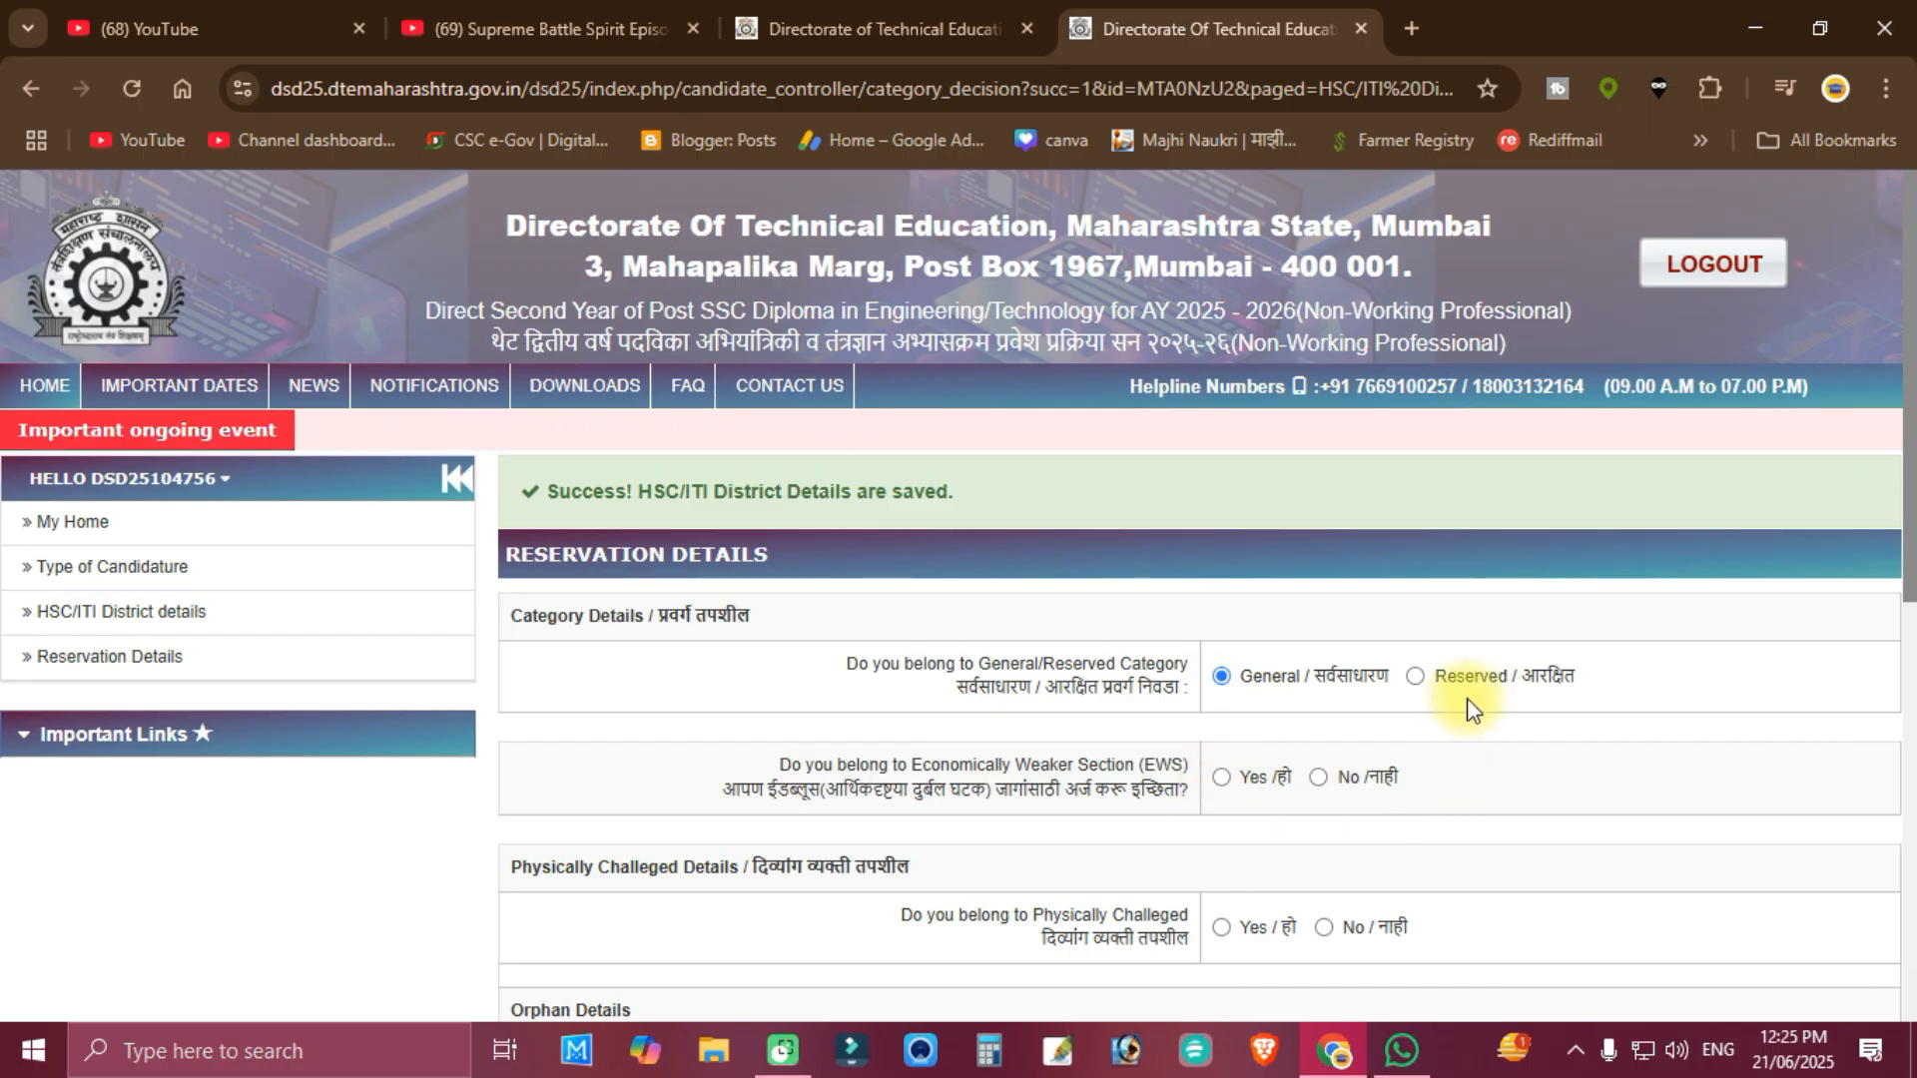
left_click(1416, 677)
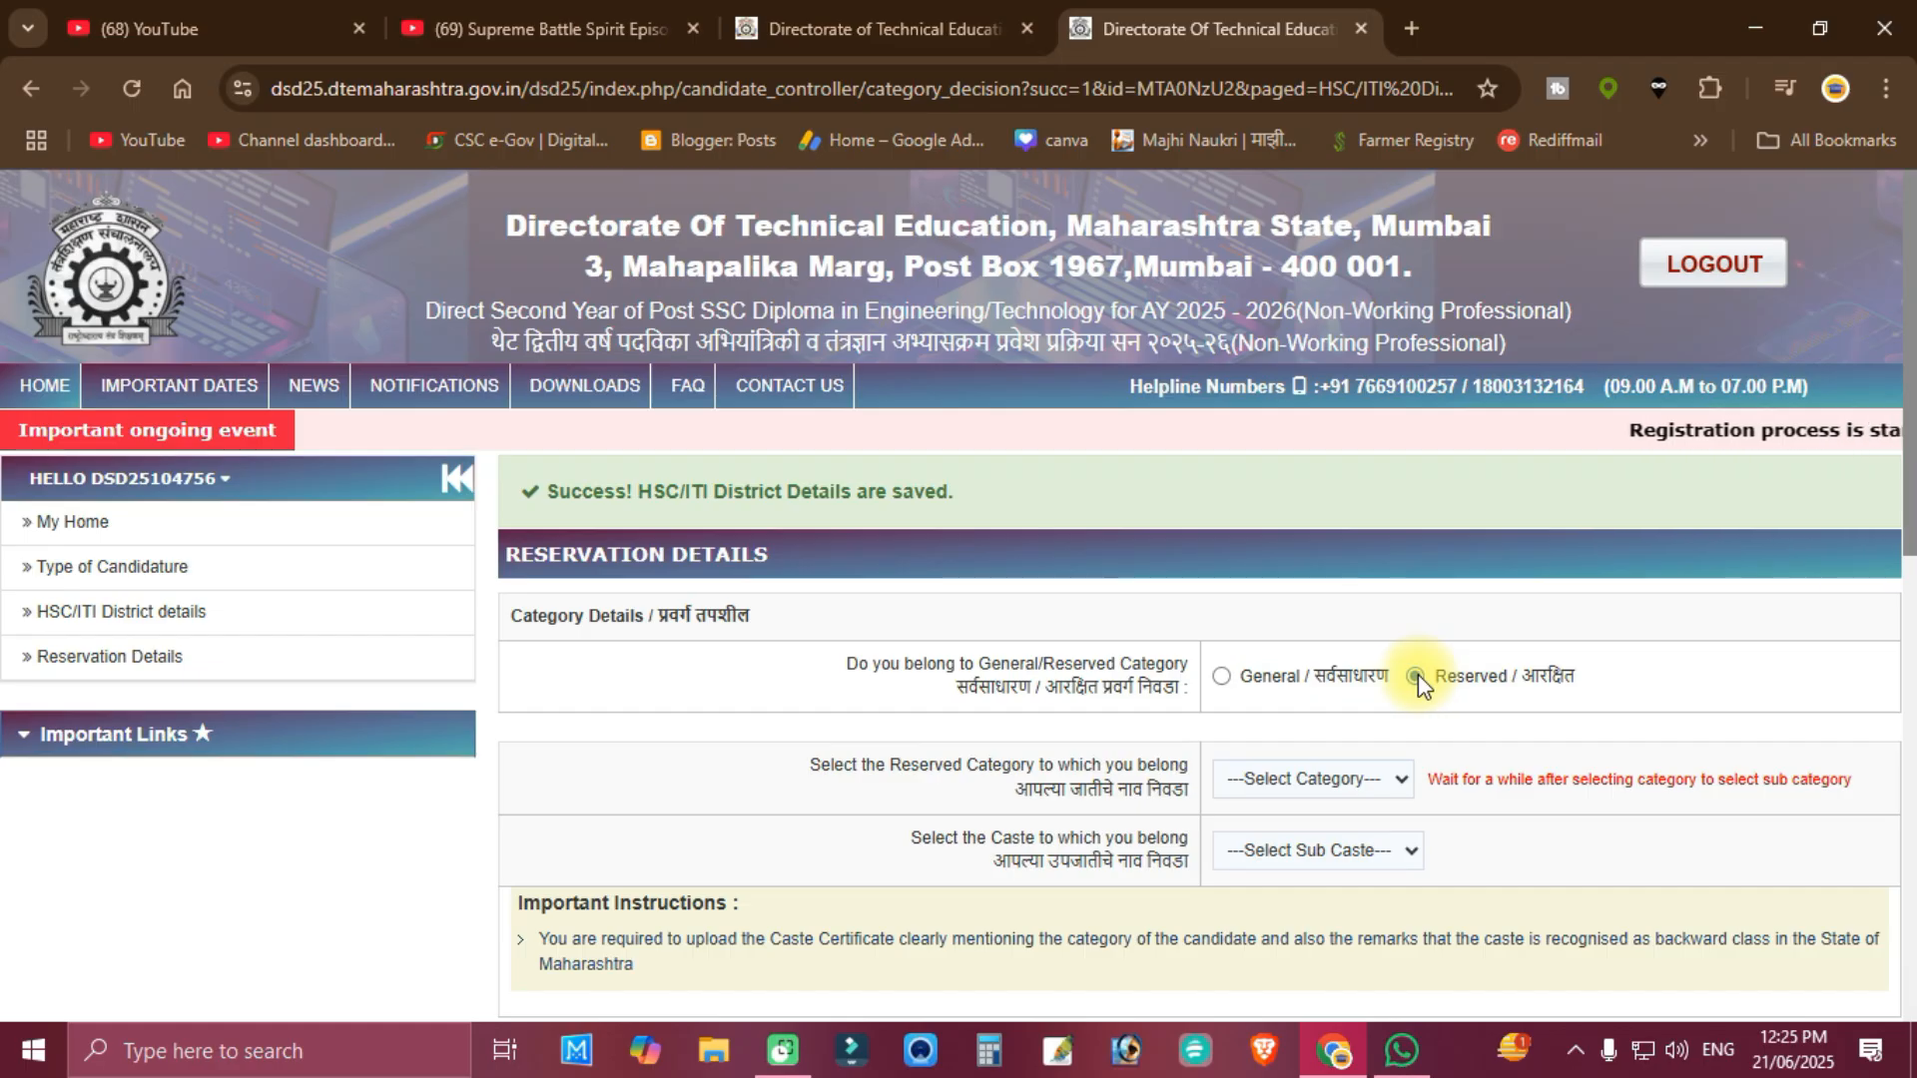
scroll(1418, 684, "down", 3)
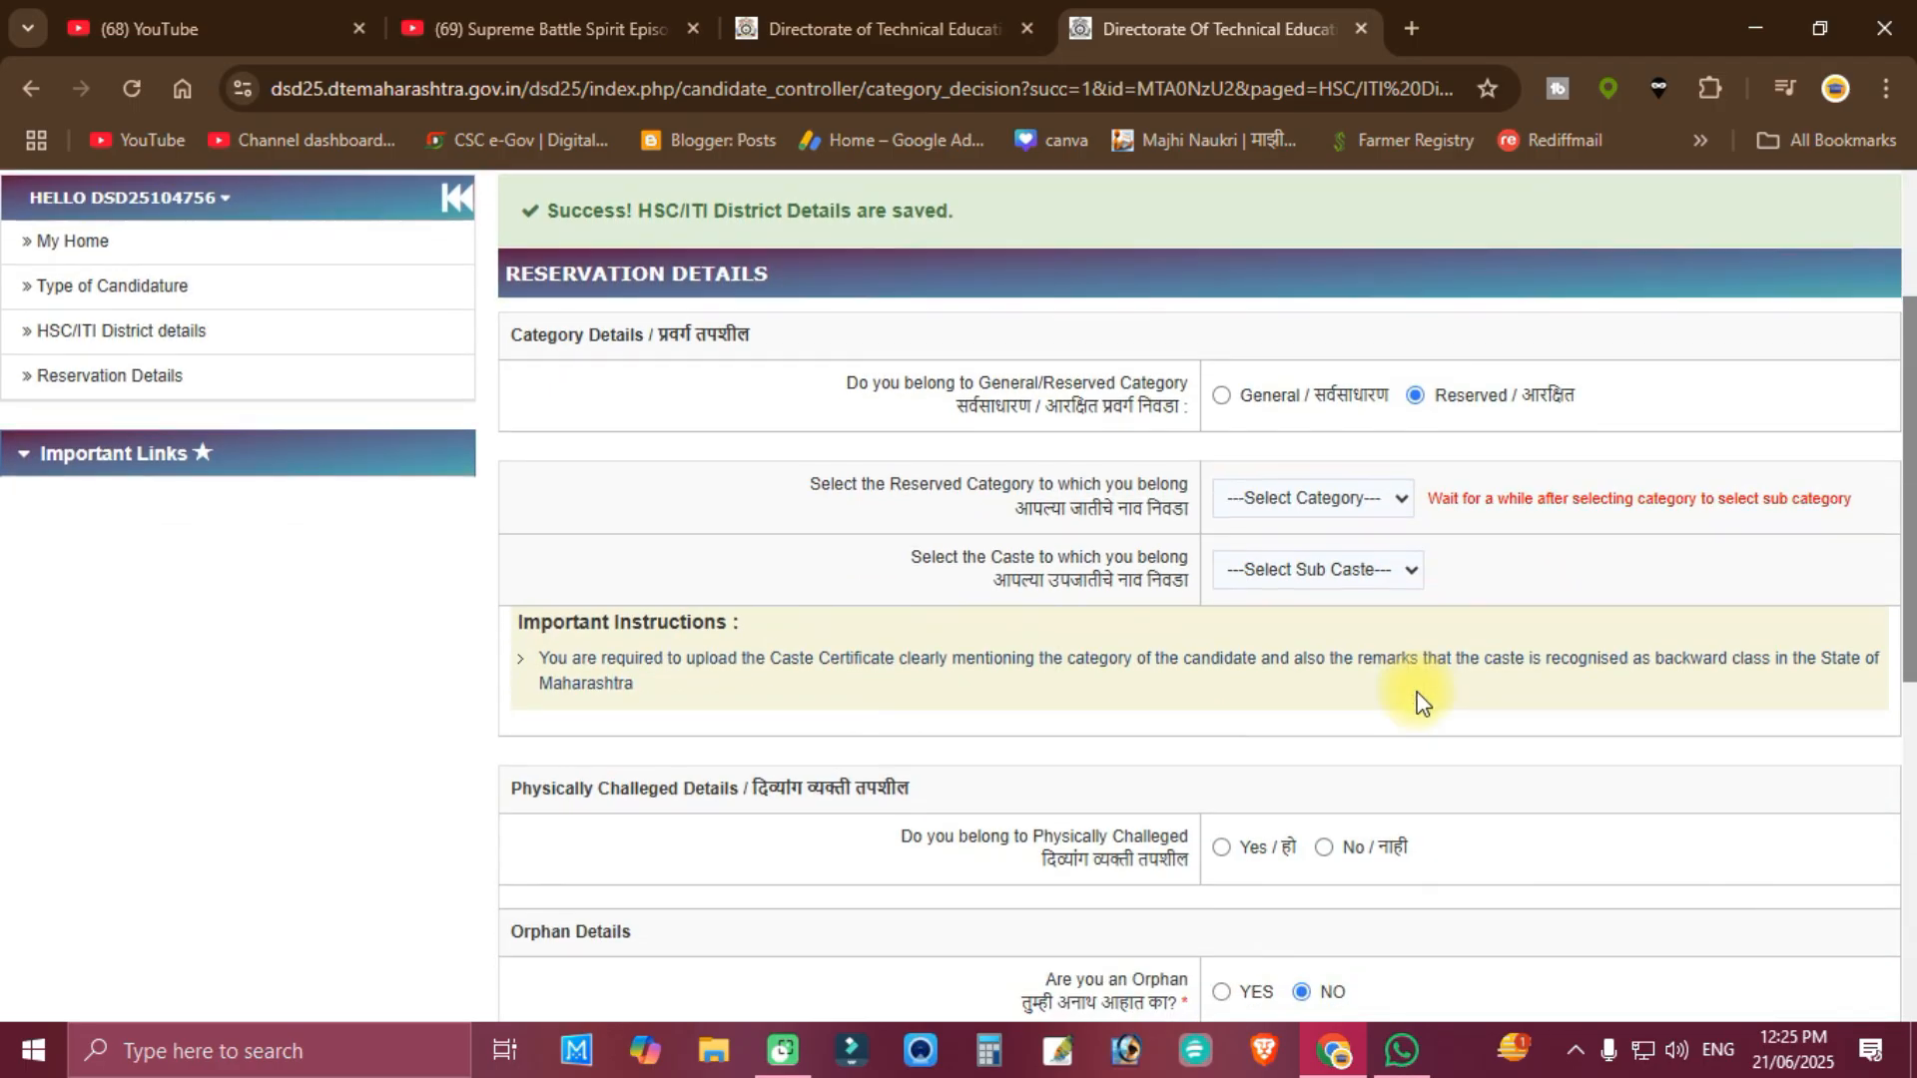
left_click(1295, 501)
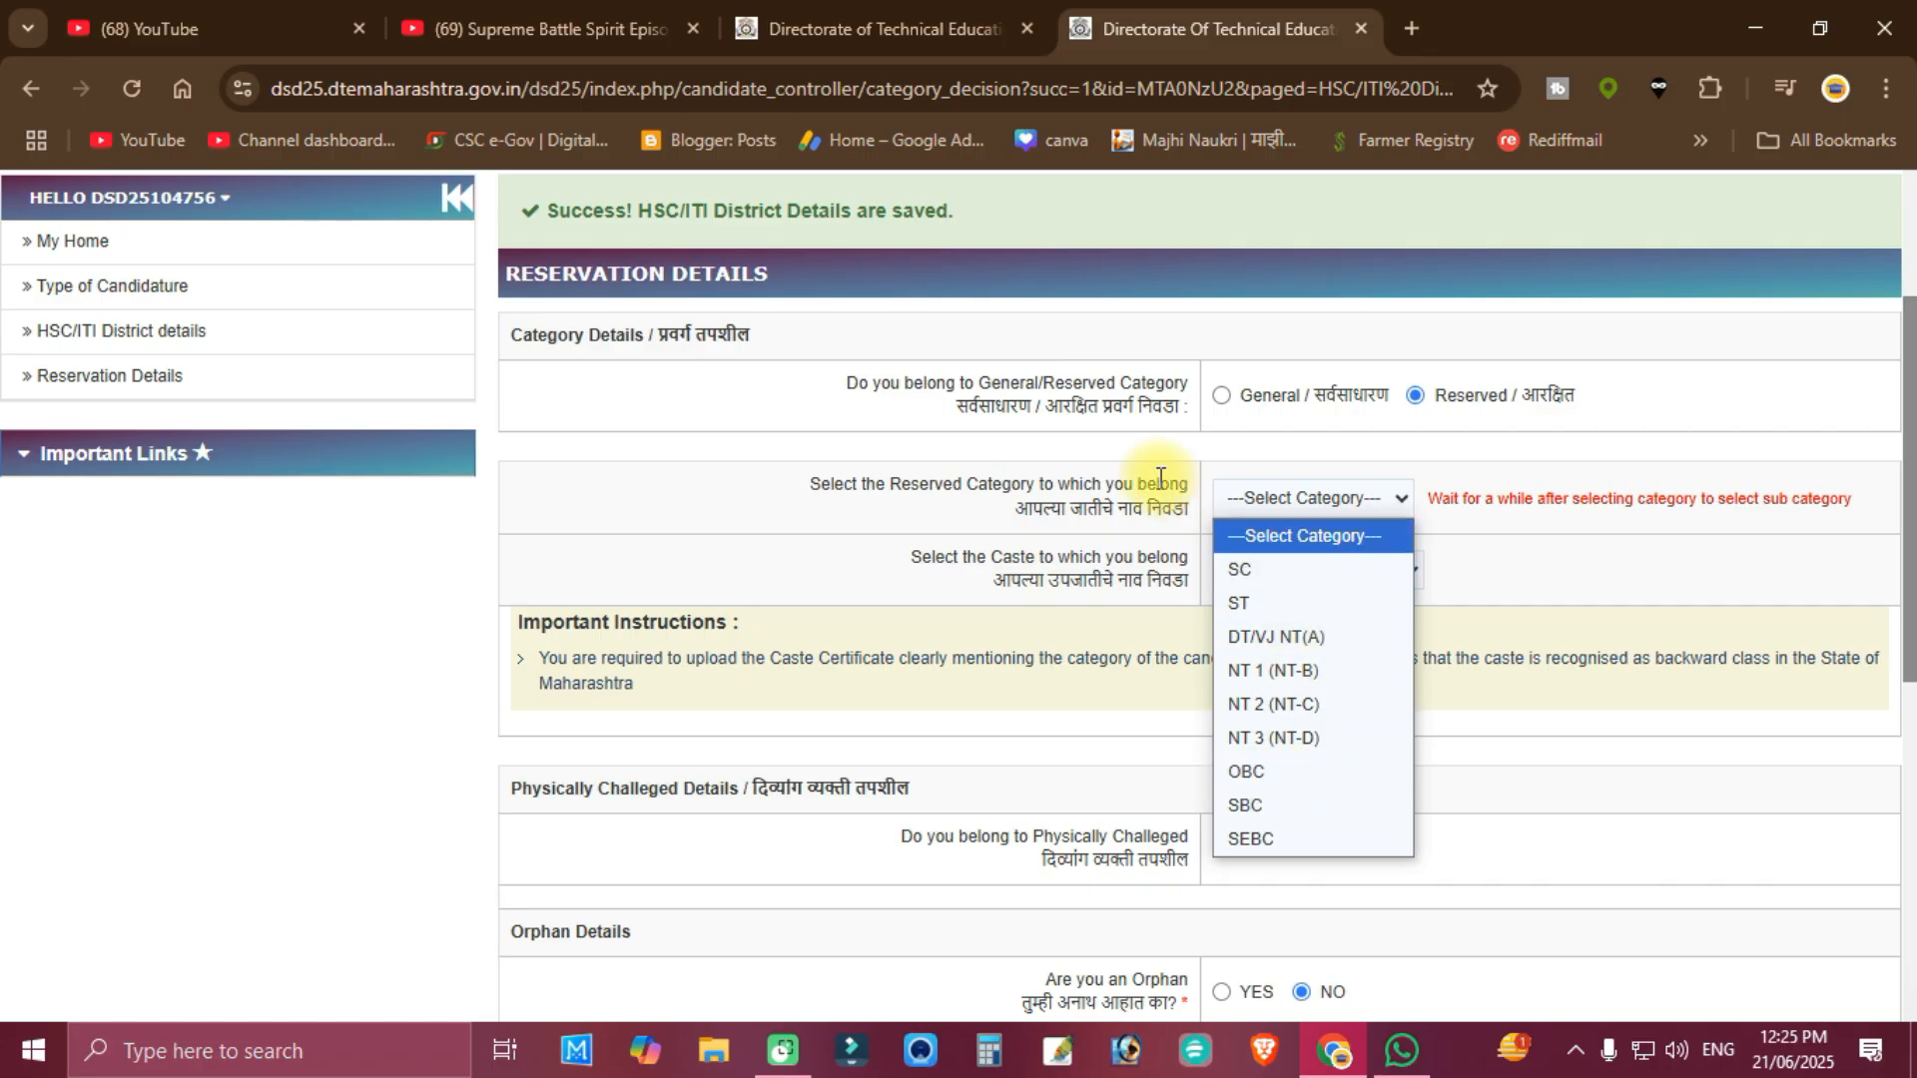
left_click(1223, 396)
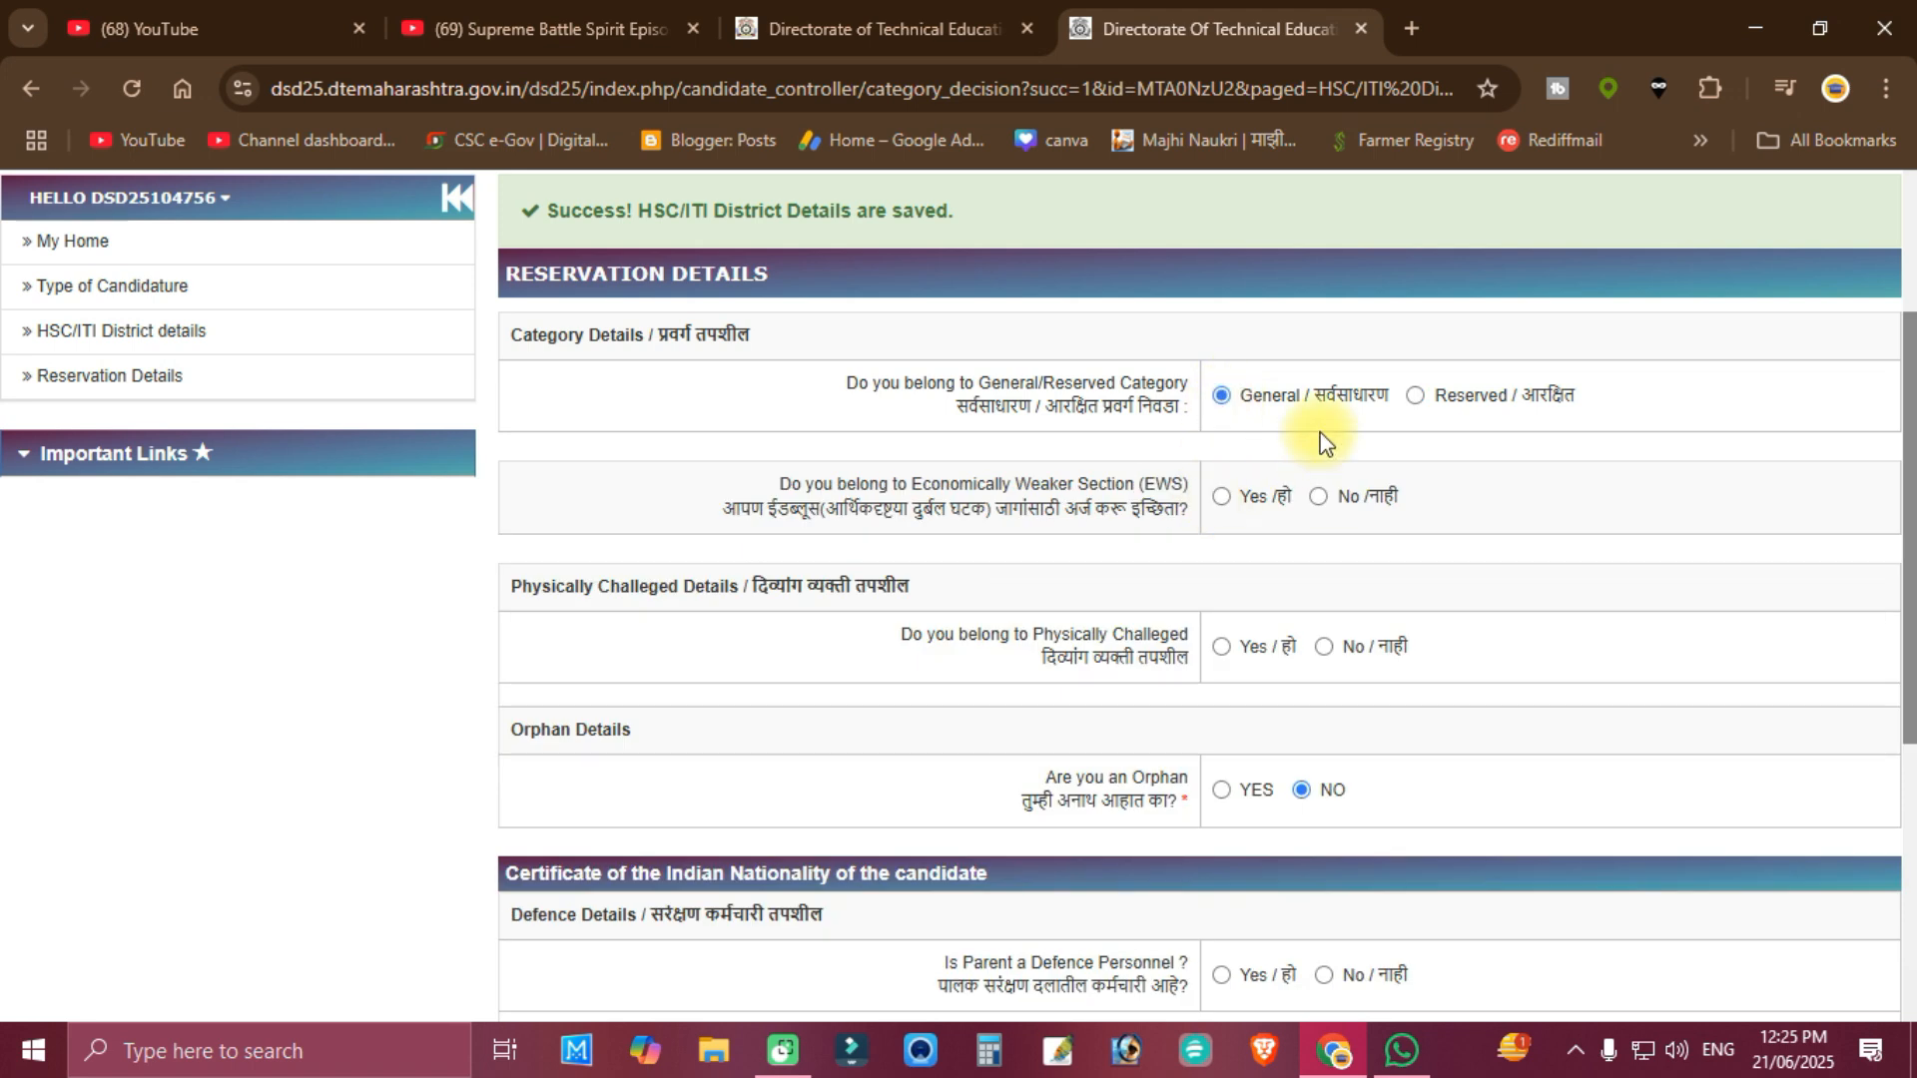
Mark the candidate as Reserved, with category NT 1 (NT-B) and Sub-Divisional Officer as the caste certificate issuing authority
left_click(1416, 396)
left_click(1351, 497)
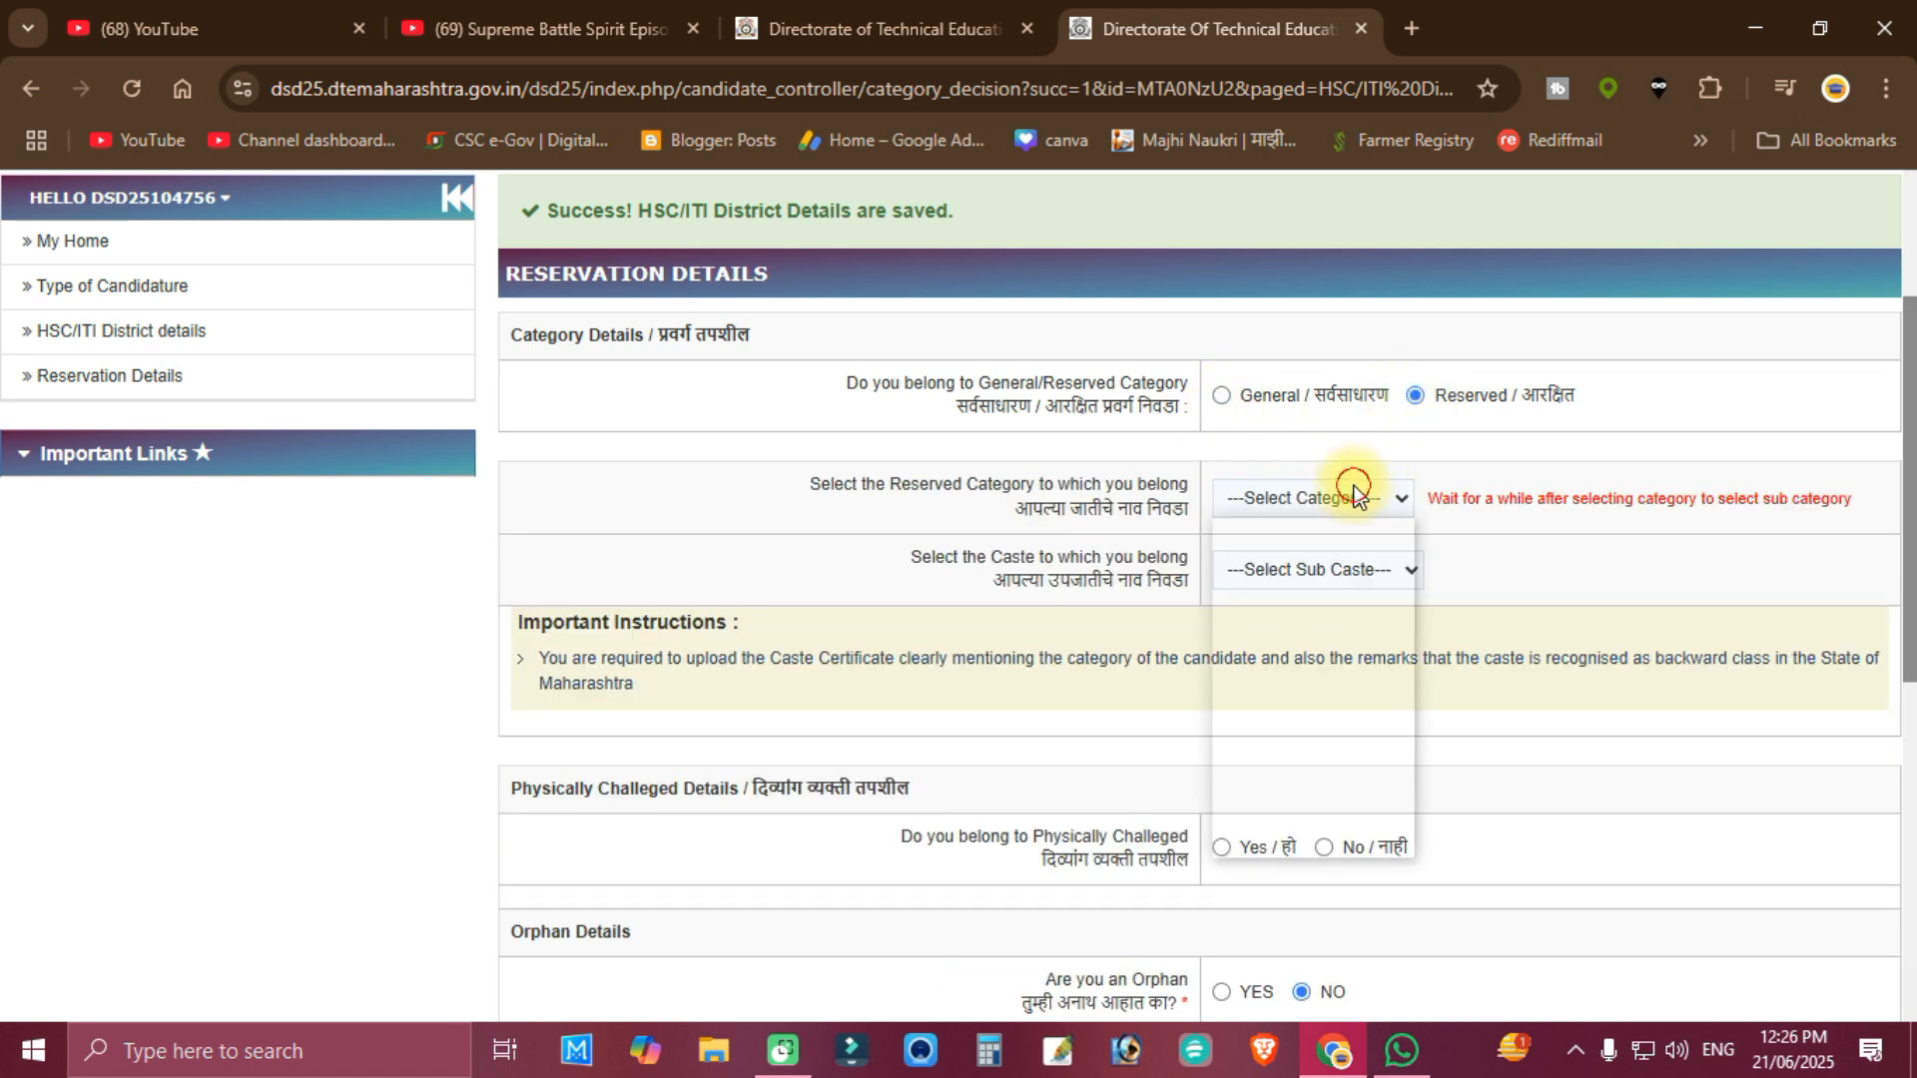
left_click(1350, 637)
left_click(1350, 631)
left_click(1563, 655)
left_click(1422, 565)
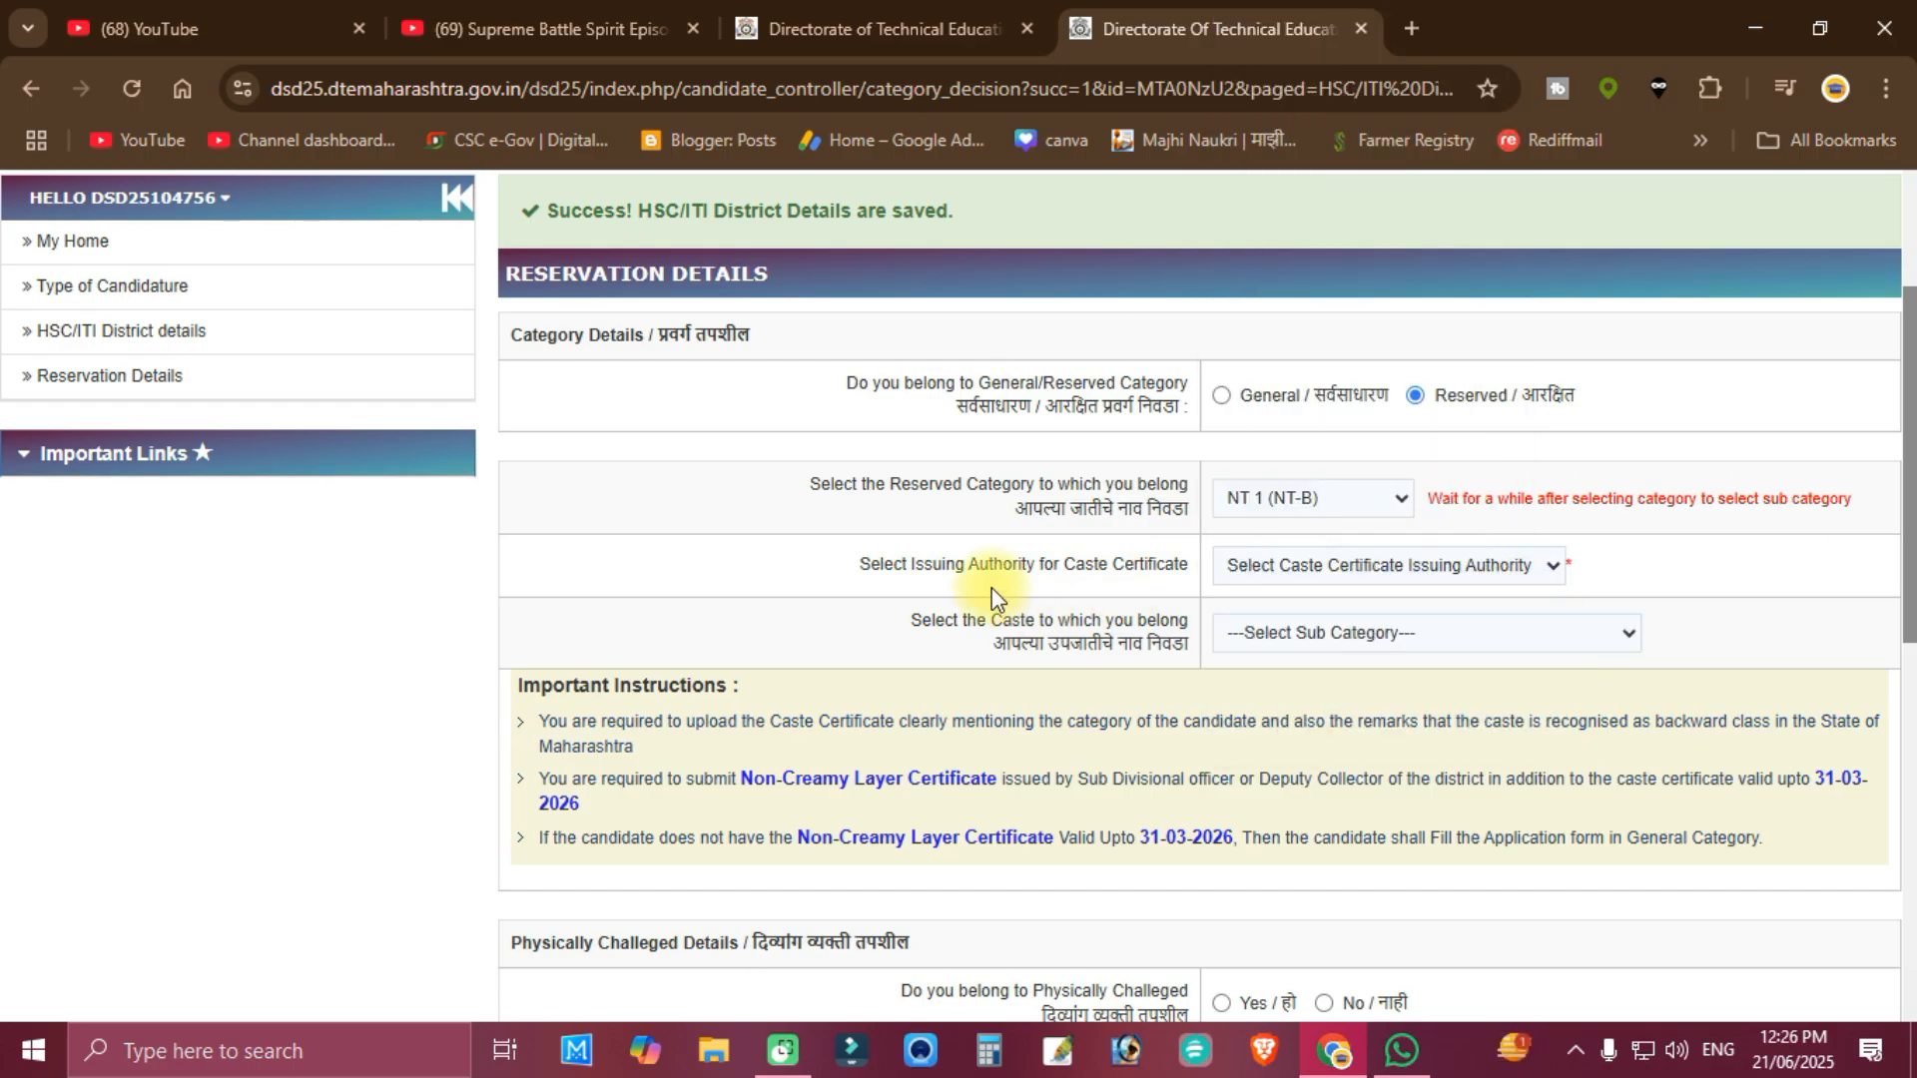
left_click(1318, 565)
left_click(1333, 705)
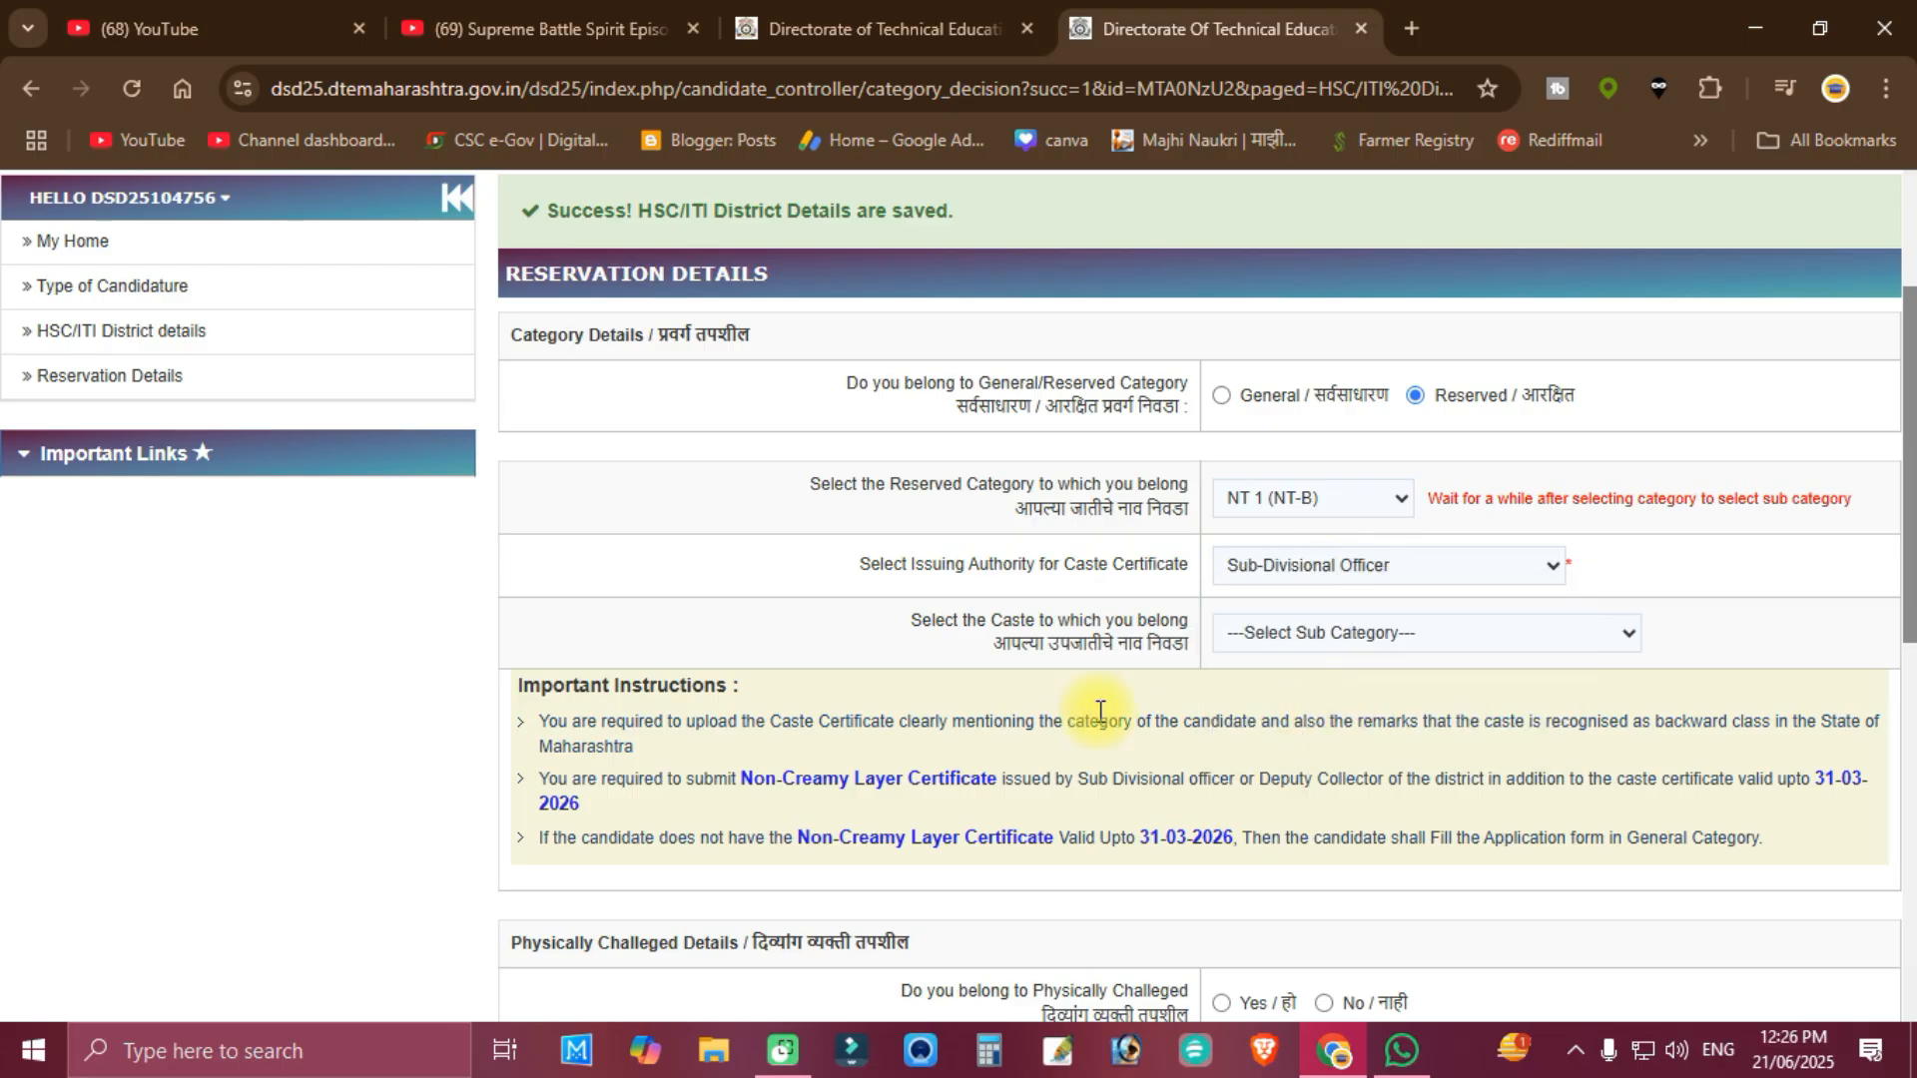
Select Nath Jogi [3] as the caste to which the candidate belongs
left_click(1364, 637)
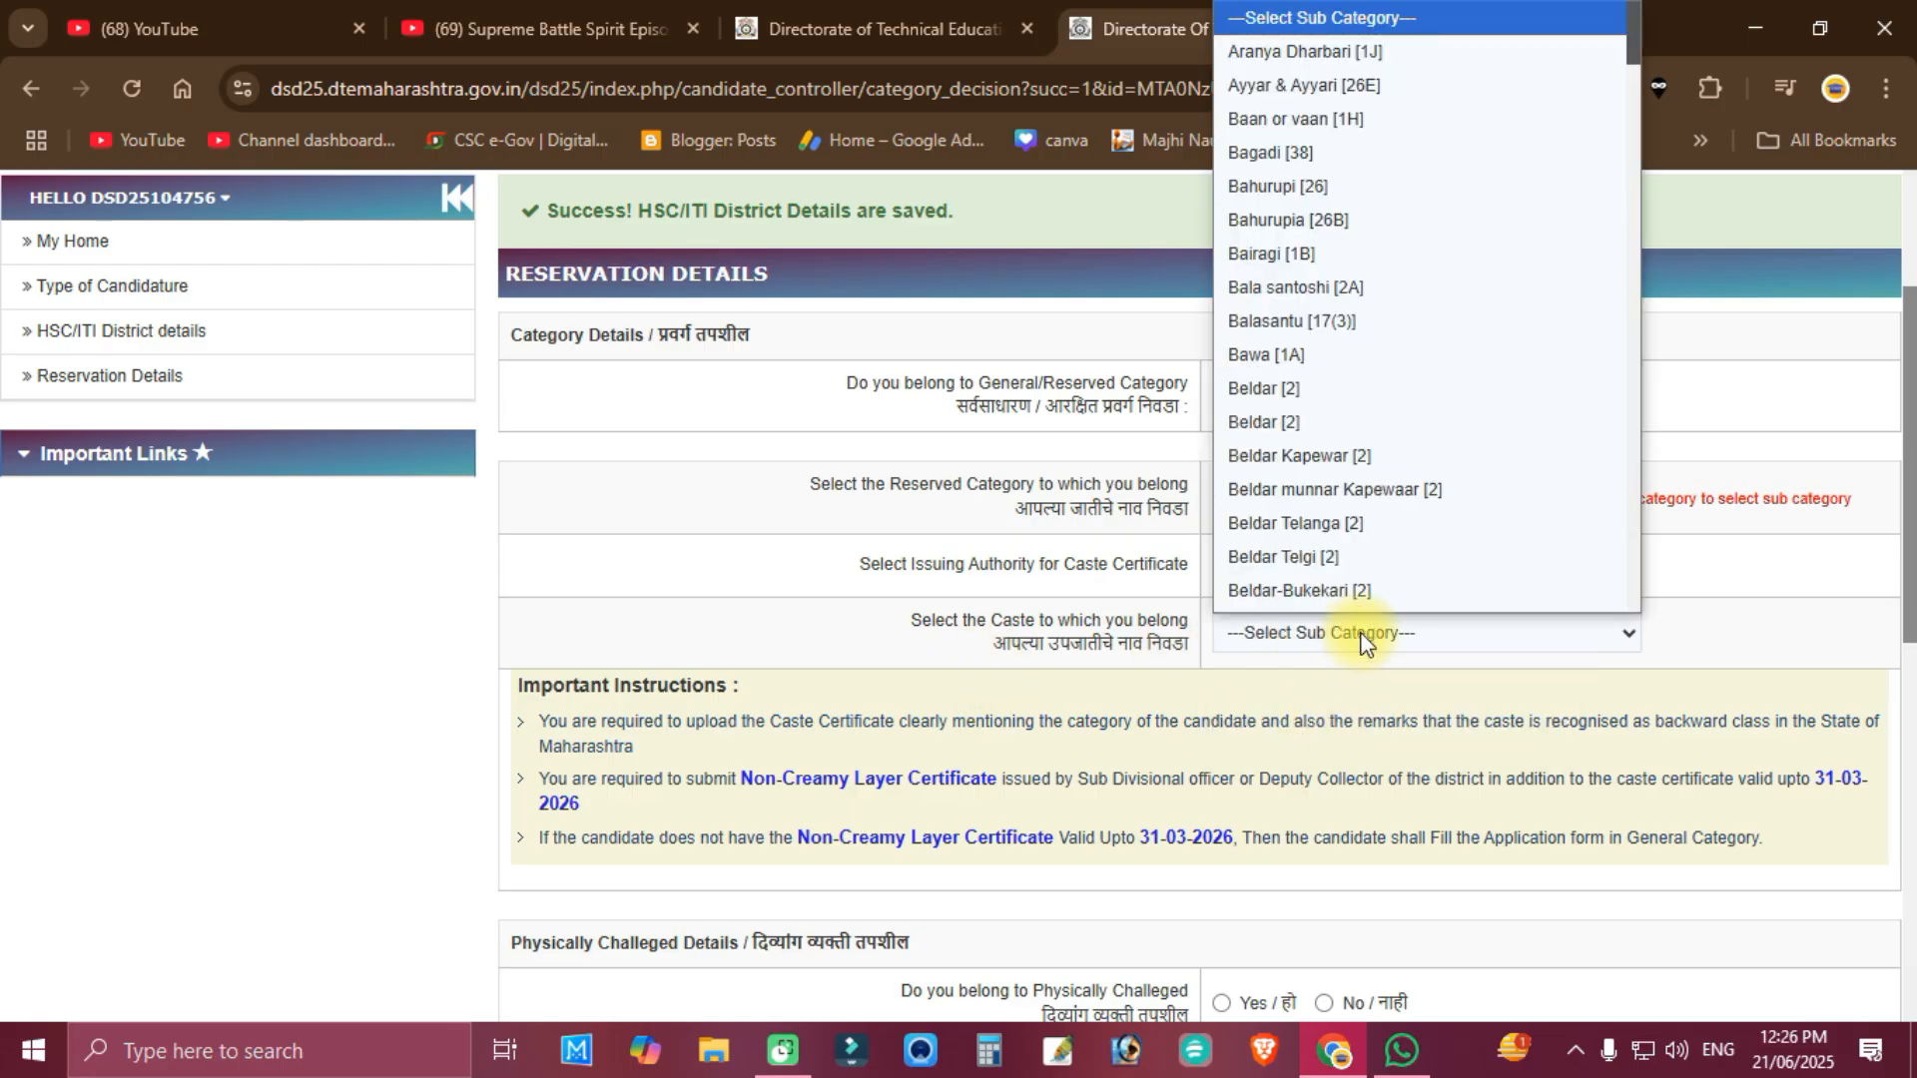
key("n")
key("n")
key("n")
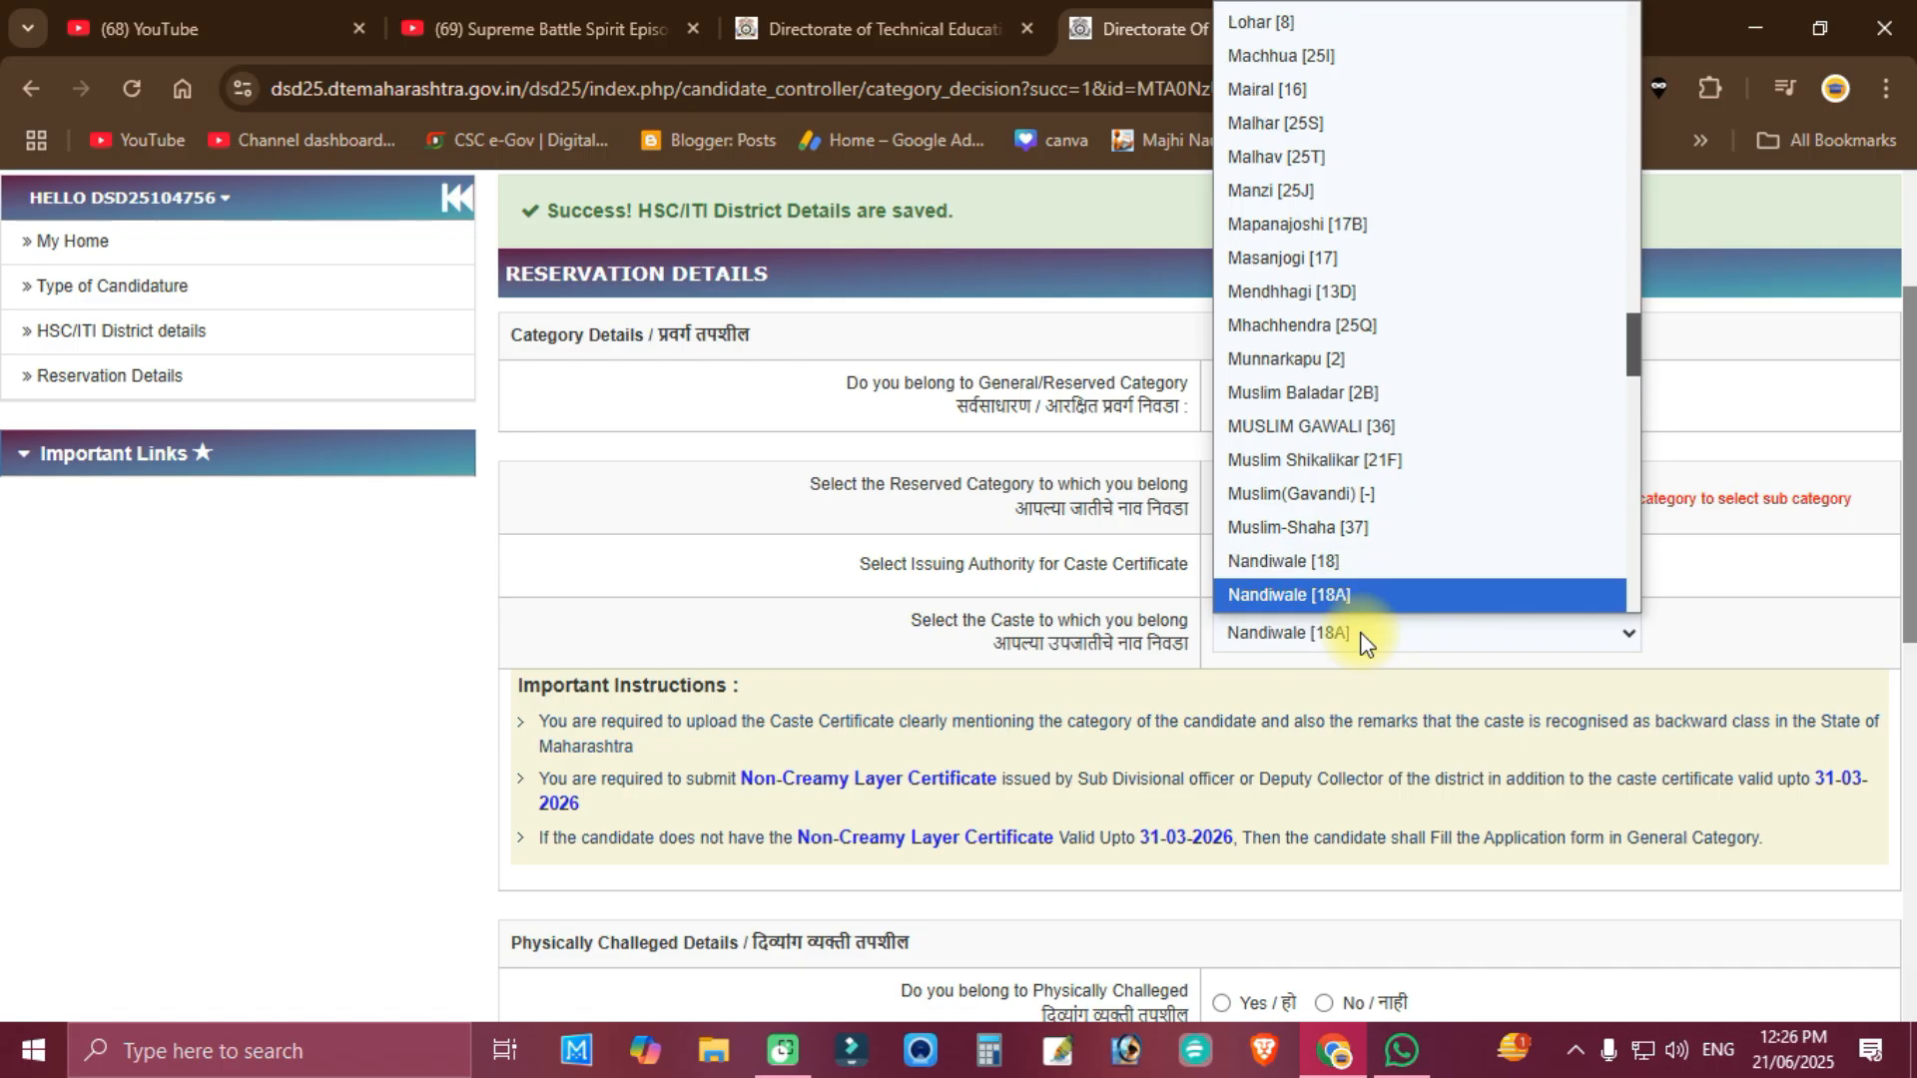
key("n")
key("n")
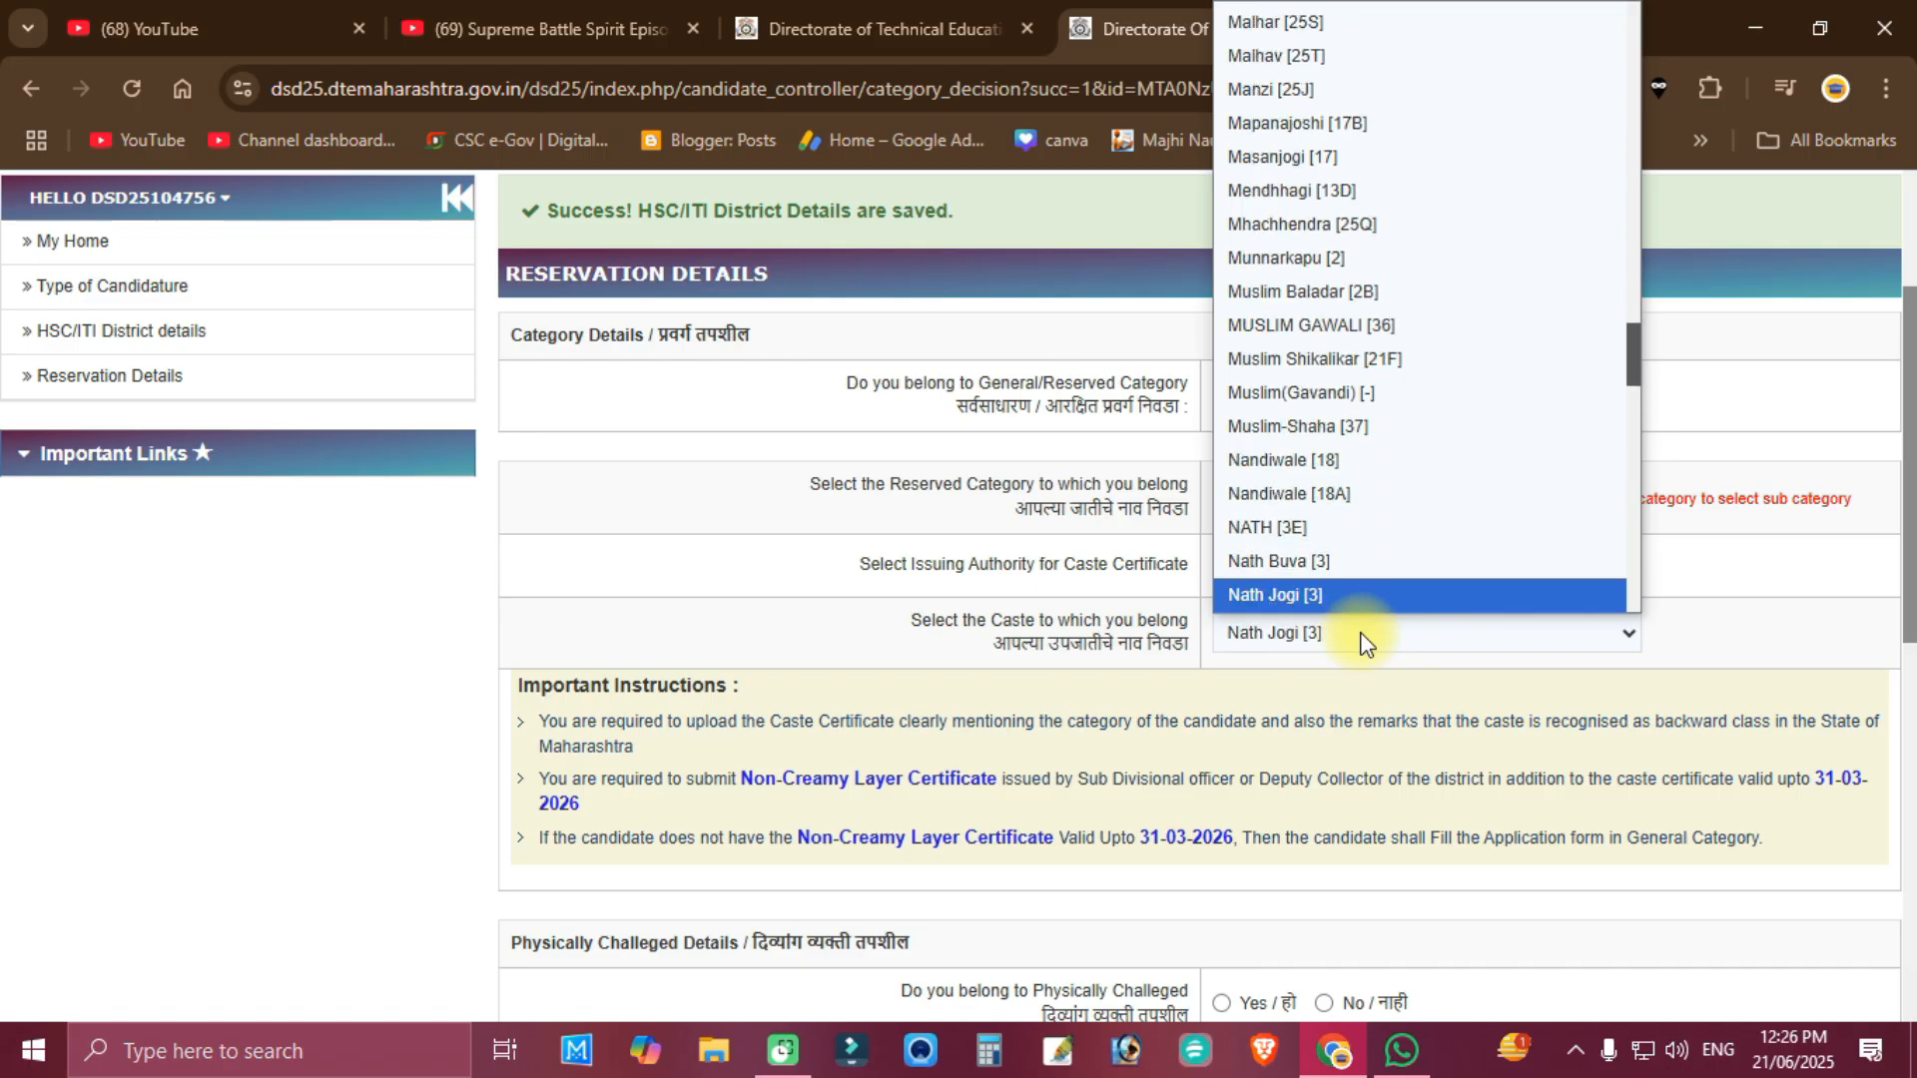
key("Return")
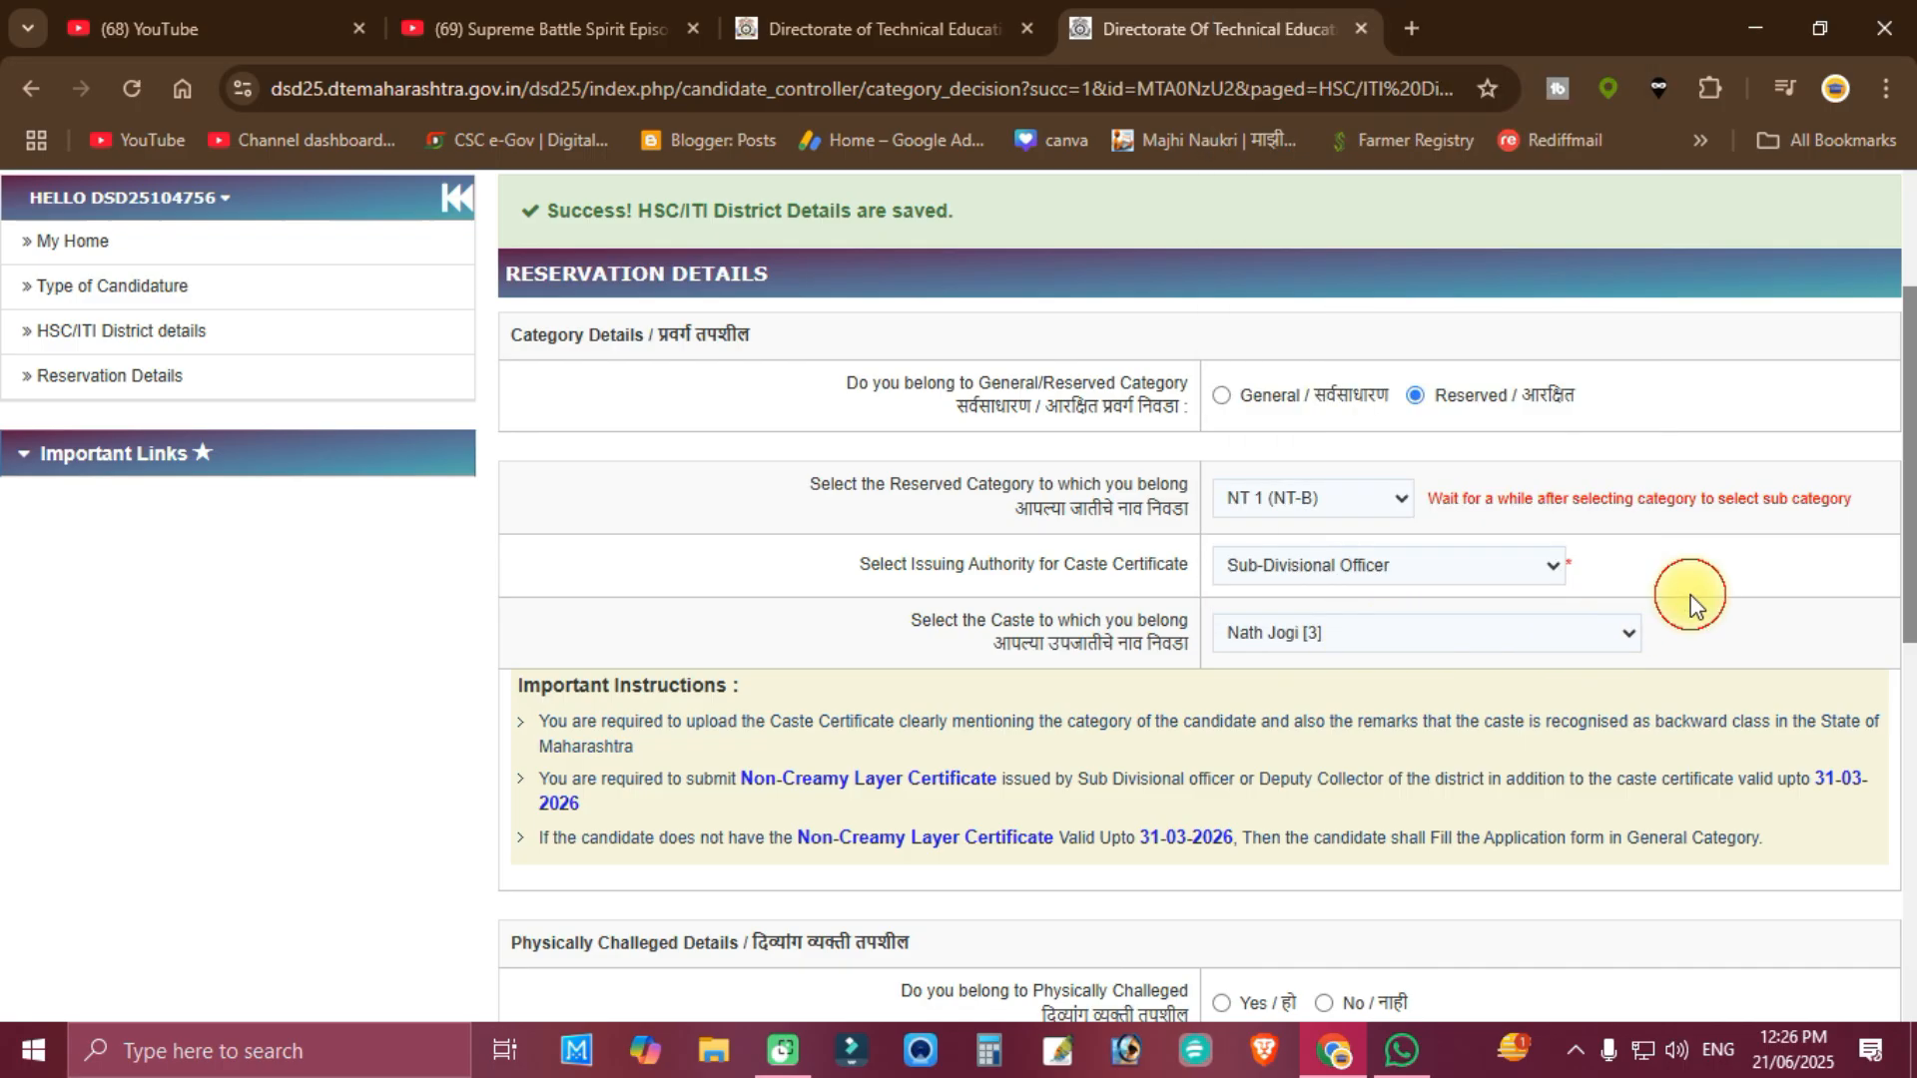
Answer No to the physically challenged question and No to the parent being defence personnel
scroll(1617, 627, "down", 1)
scroll(1616, 627, "down", 3)
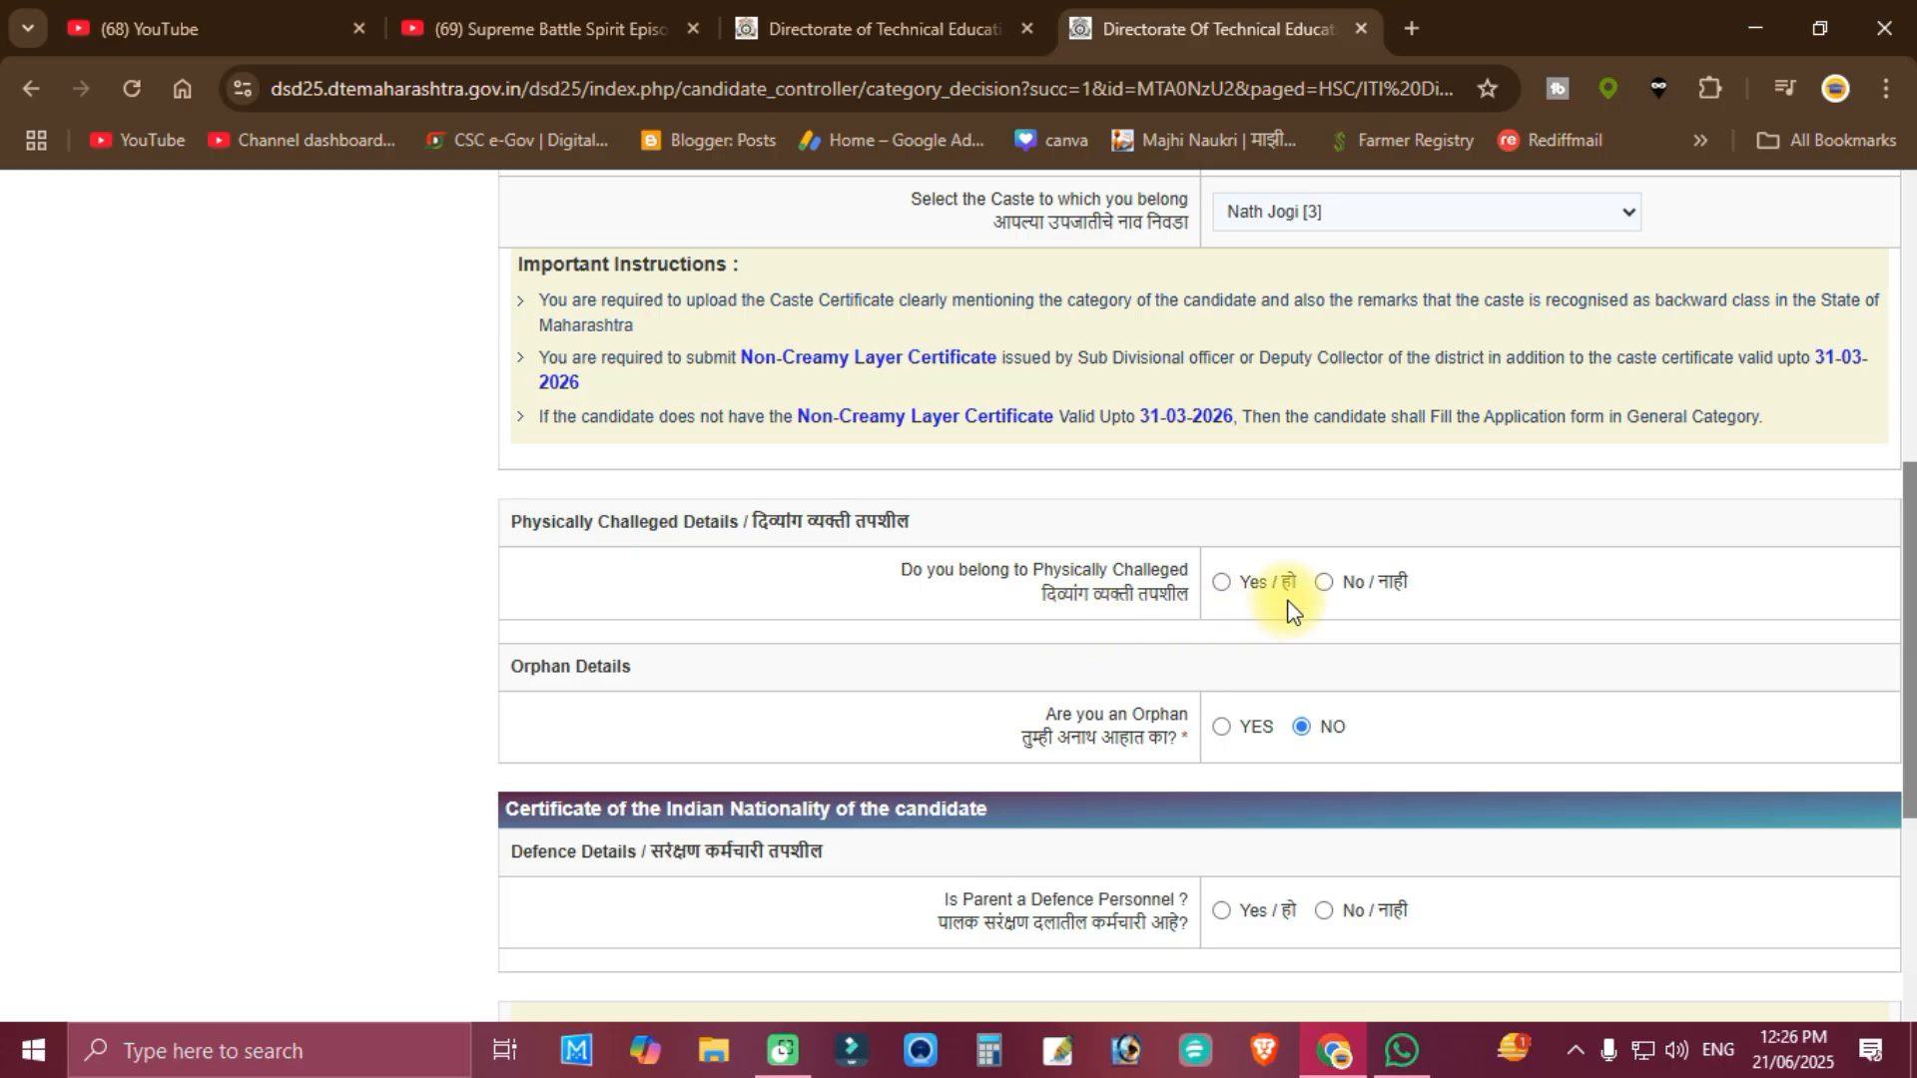
left_click(1324, 583)
scroll(1324, 599, "down", 1)
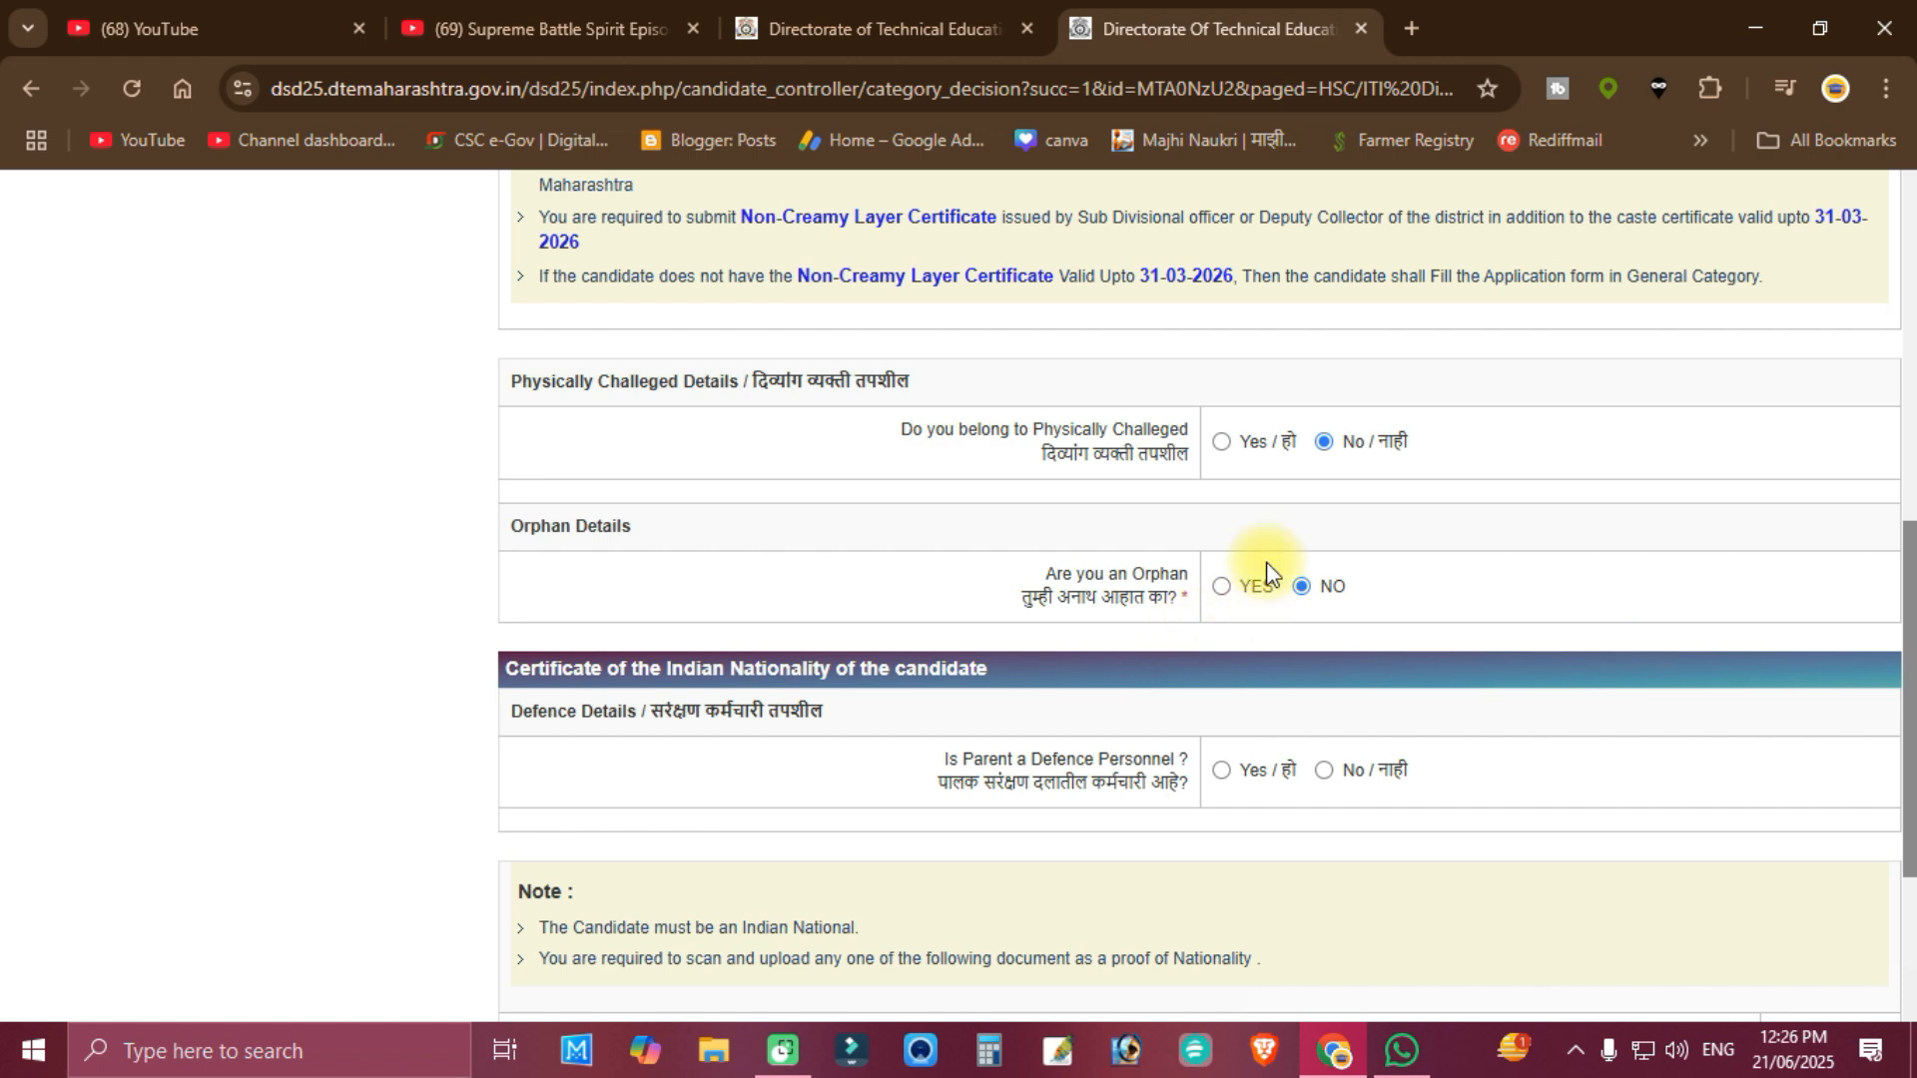
scroll(1267, 573, "down", 1)
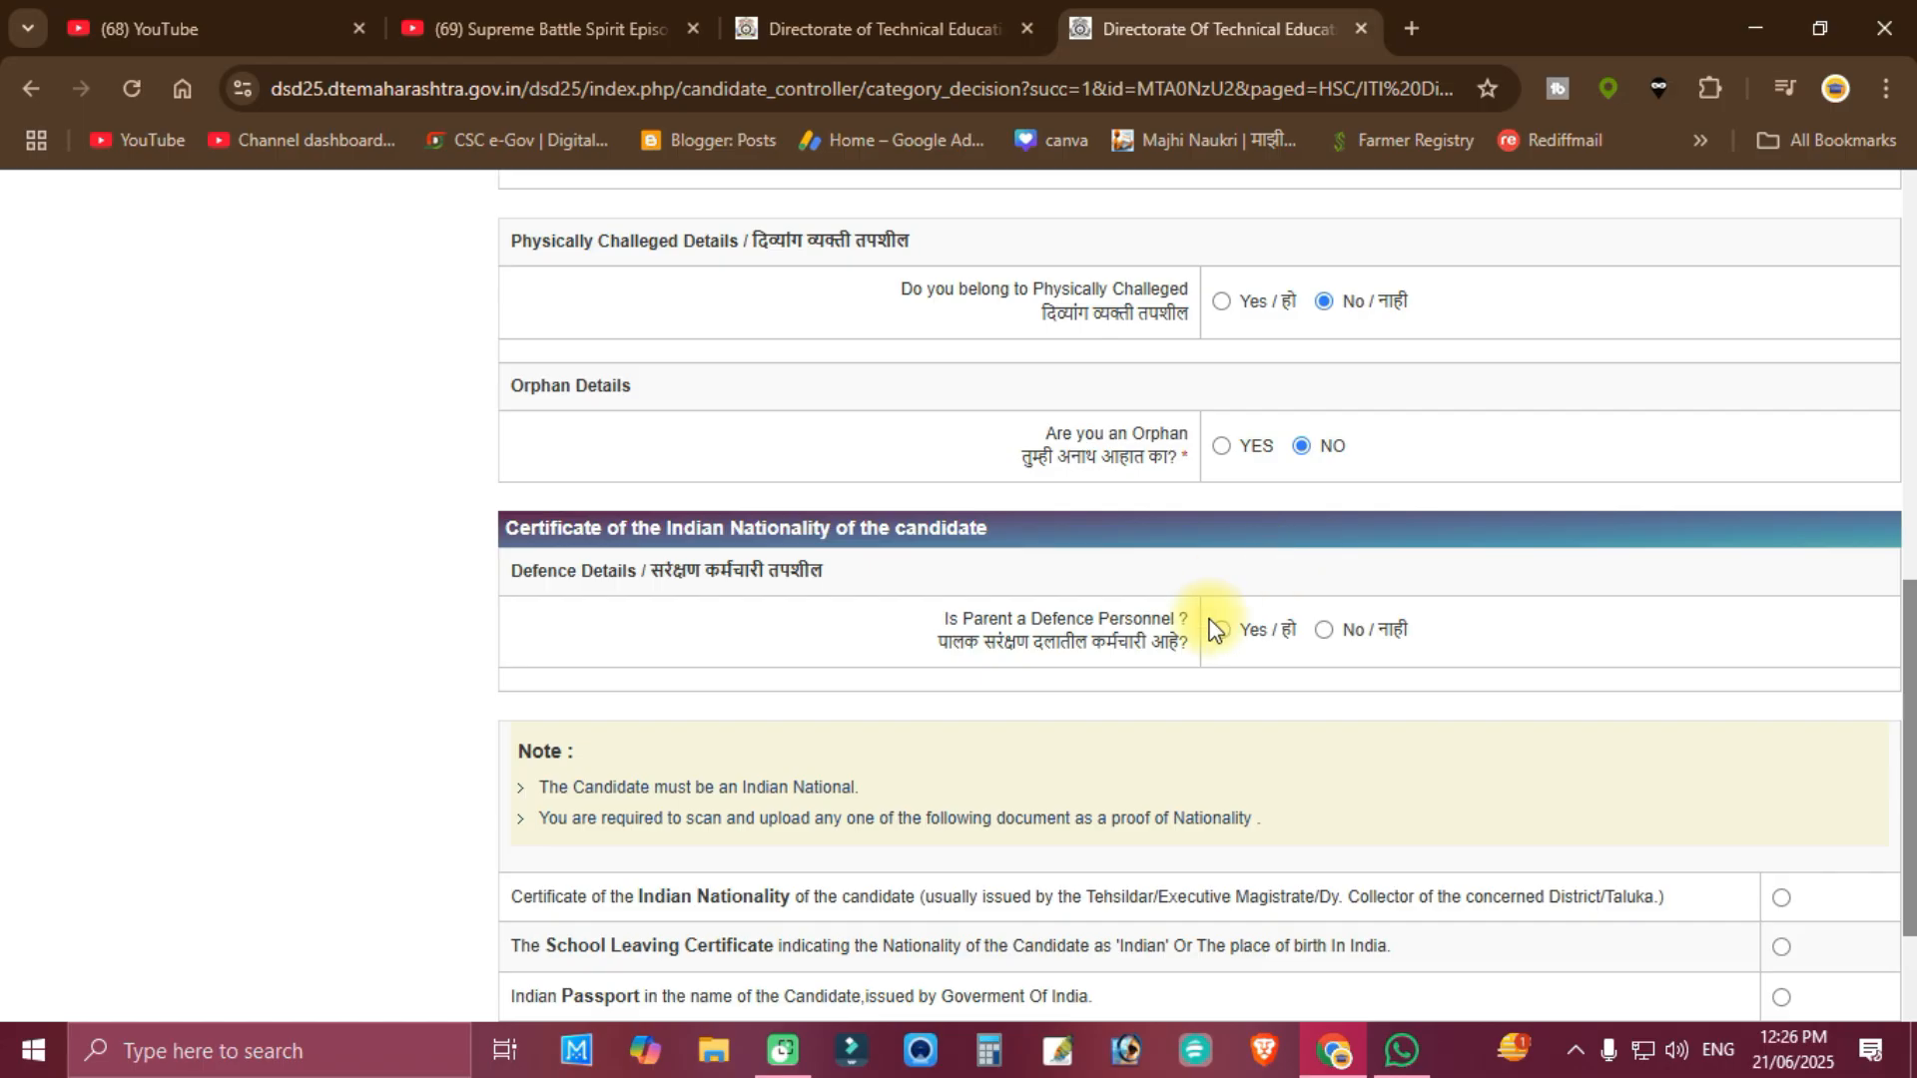
left_click(1317, 631)
Choose the Certificate of the Indian Nationality as the nationality proof, then save and confirm the reservation details
scroll(1314, 639, "down", 2)
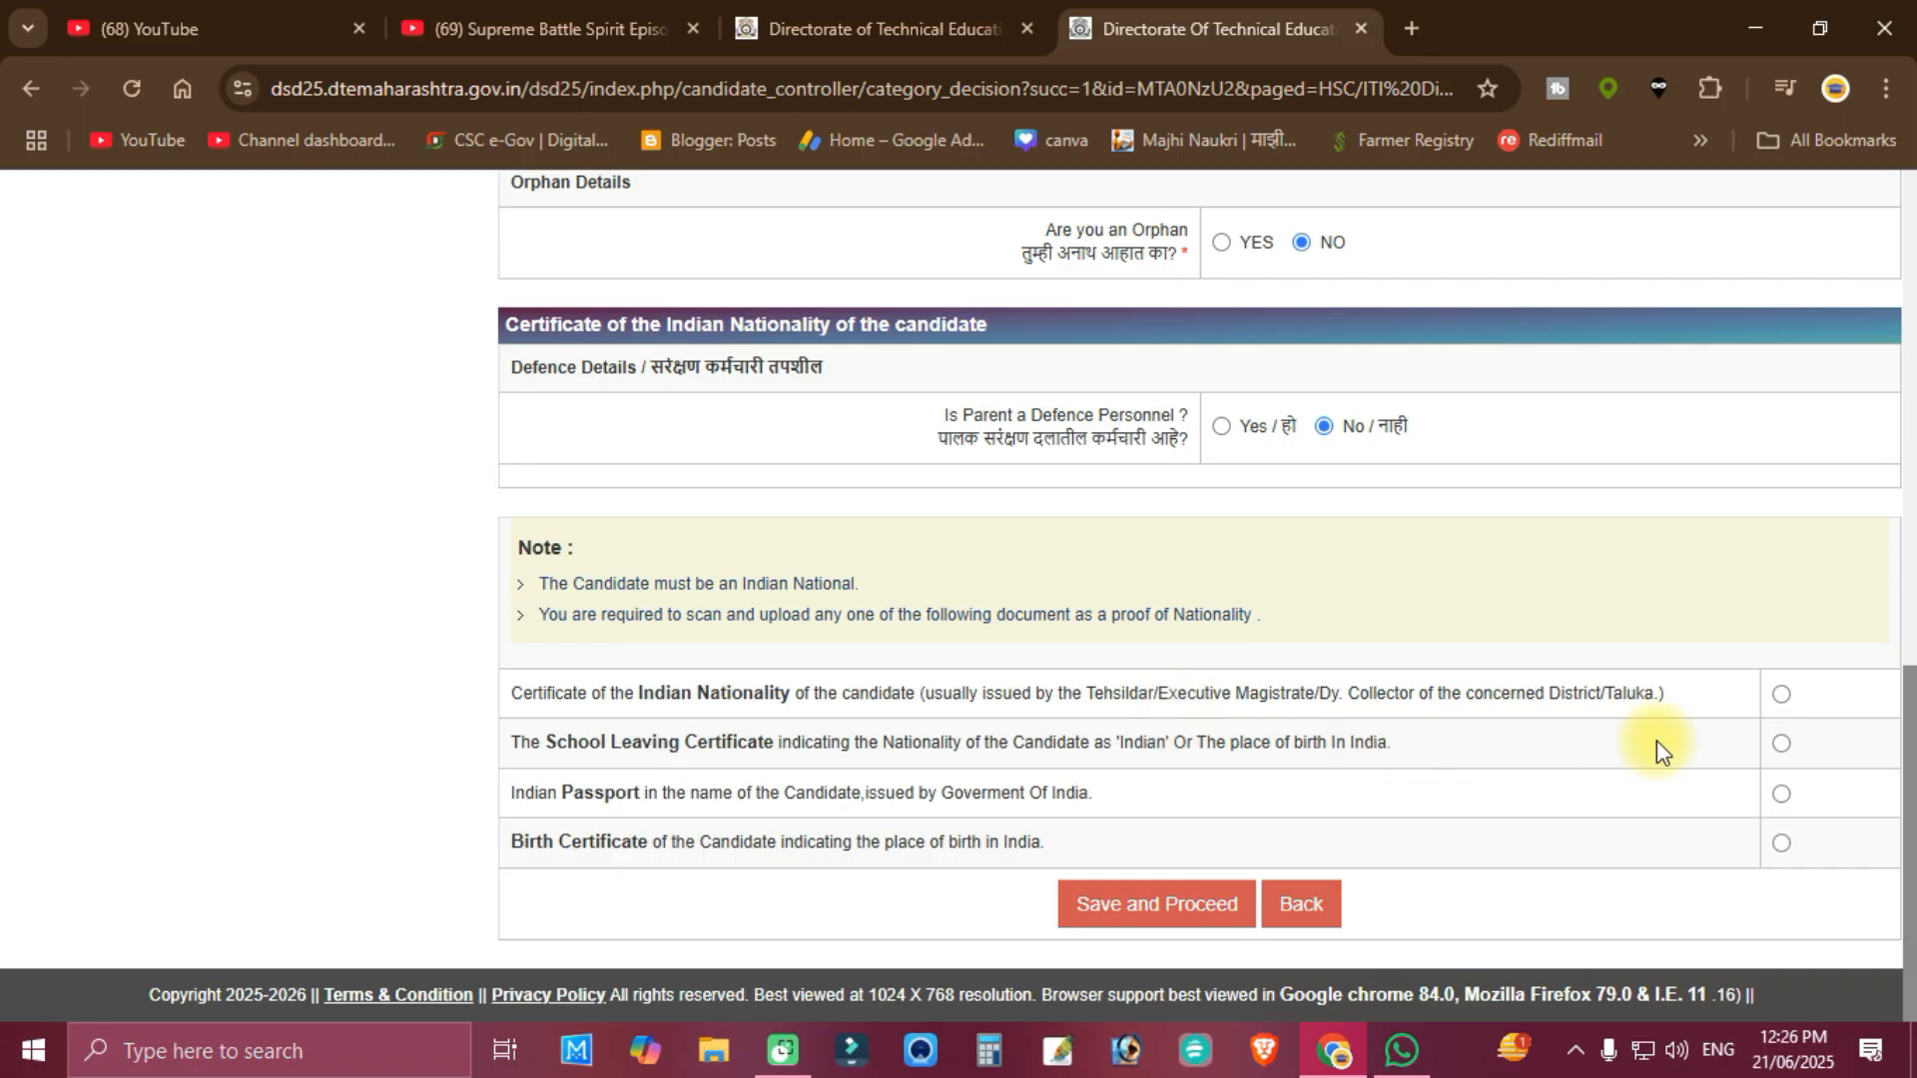
left_click(1784, 696)
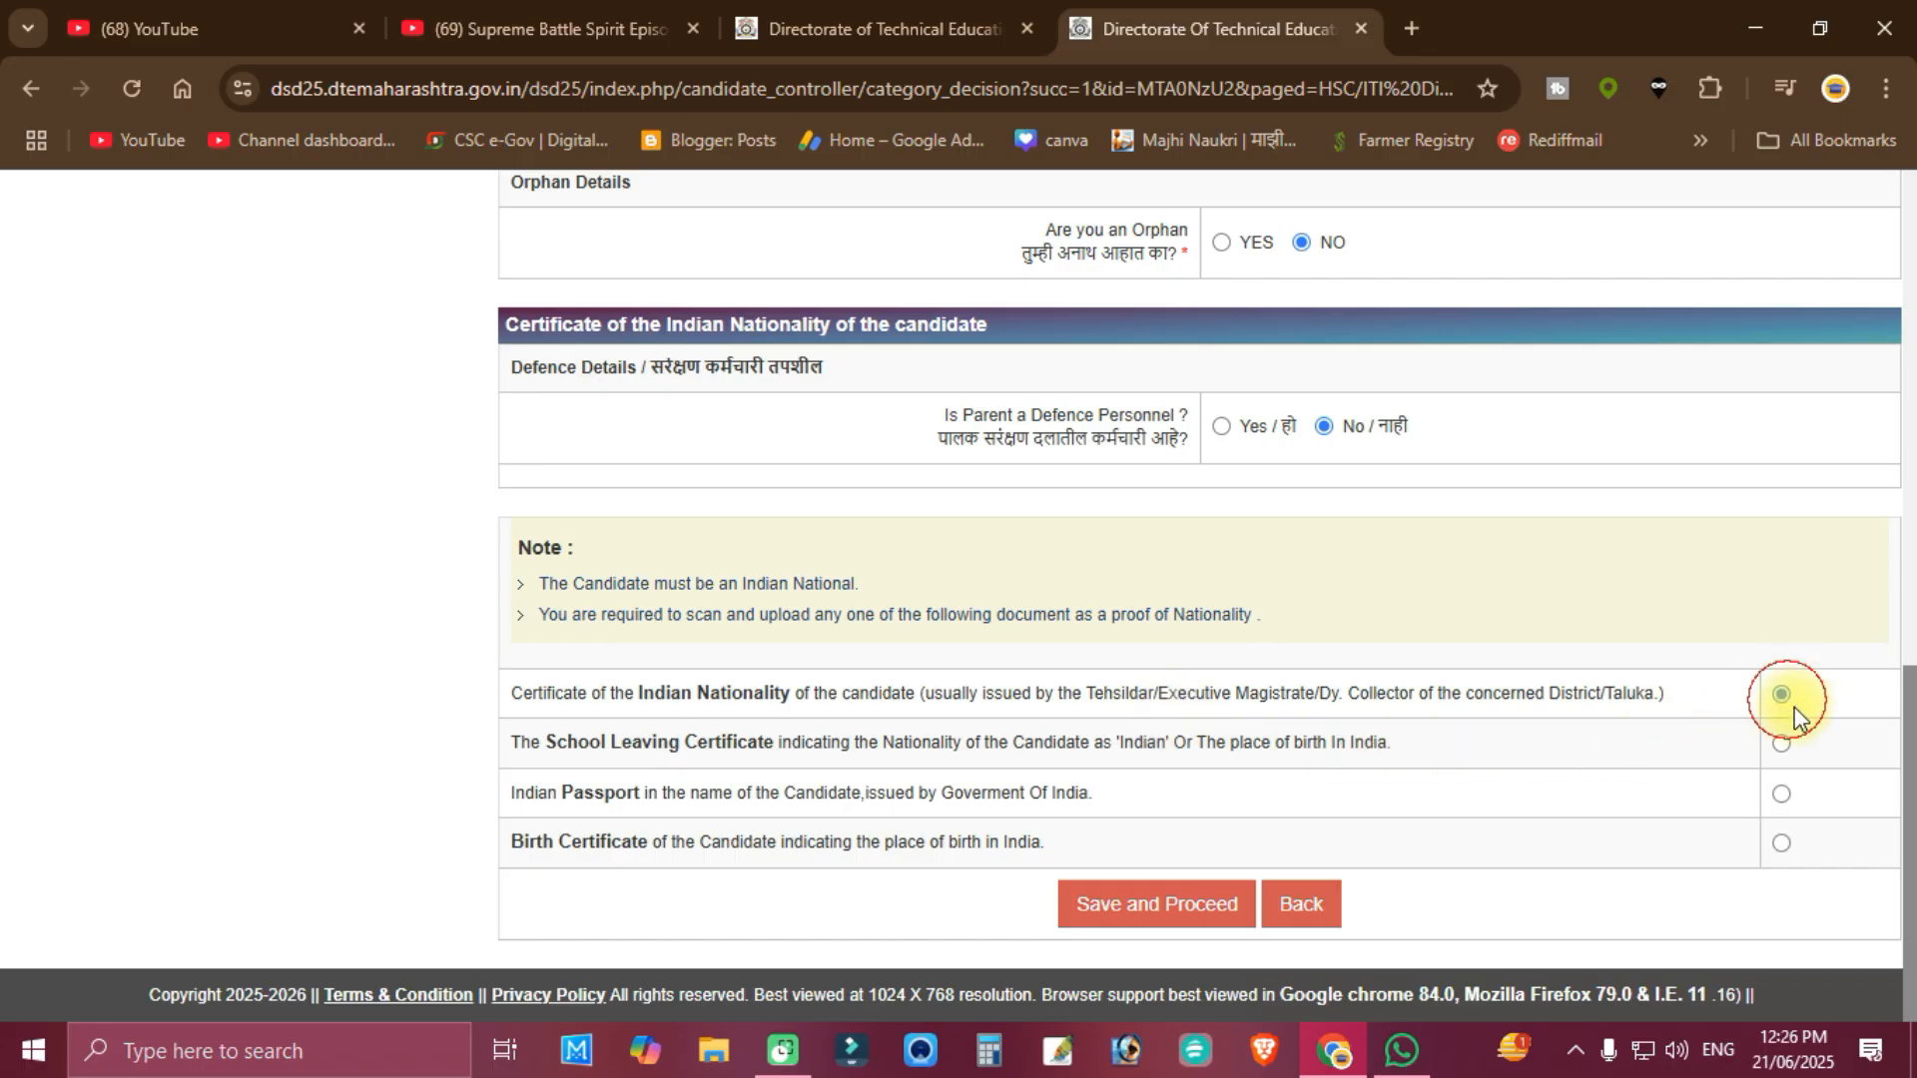
left_click(1148, 927)
key("Return")
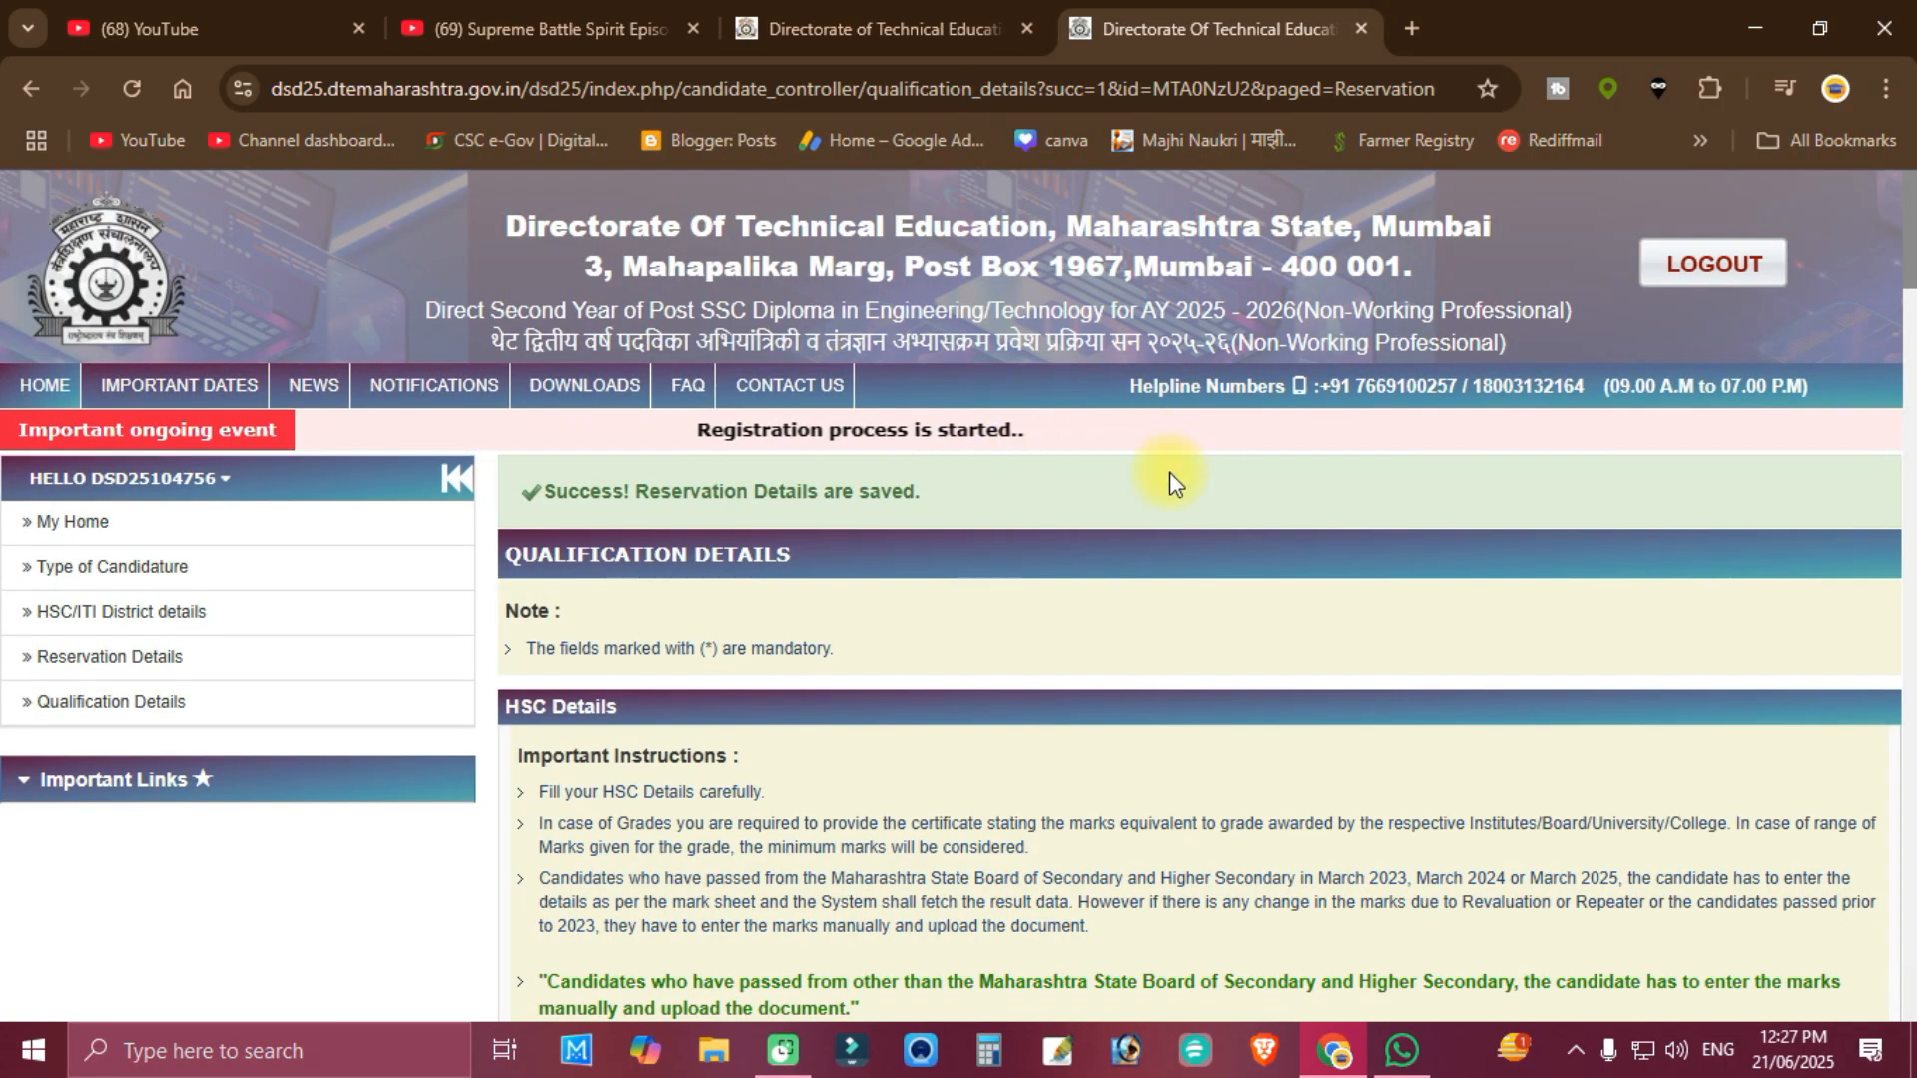
Set the HSC board to Maharashtra State Board of Secondary and Higher Secondary Education, Pune, and the passing year to 2025 March
scroll(1166, 484, "down", 7)
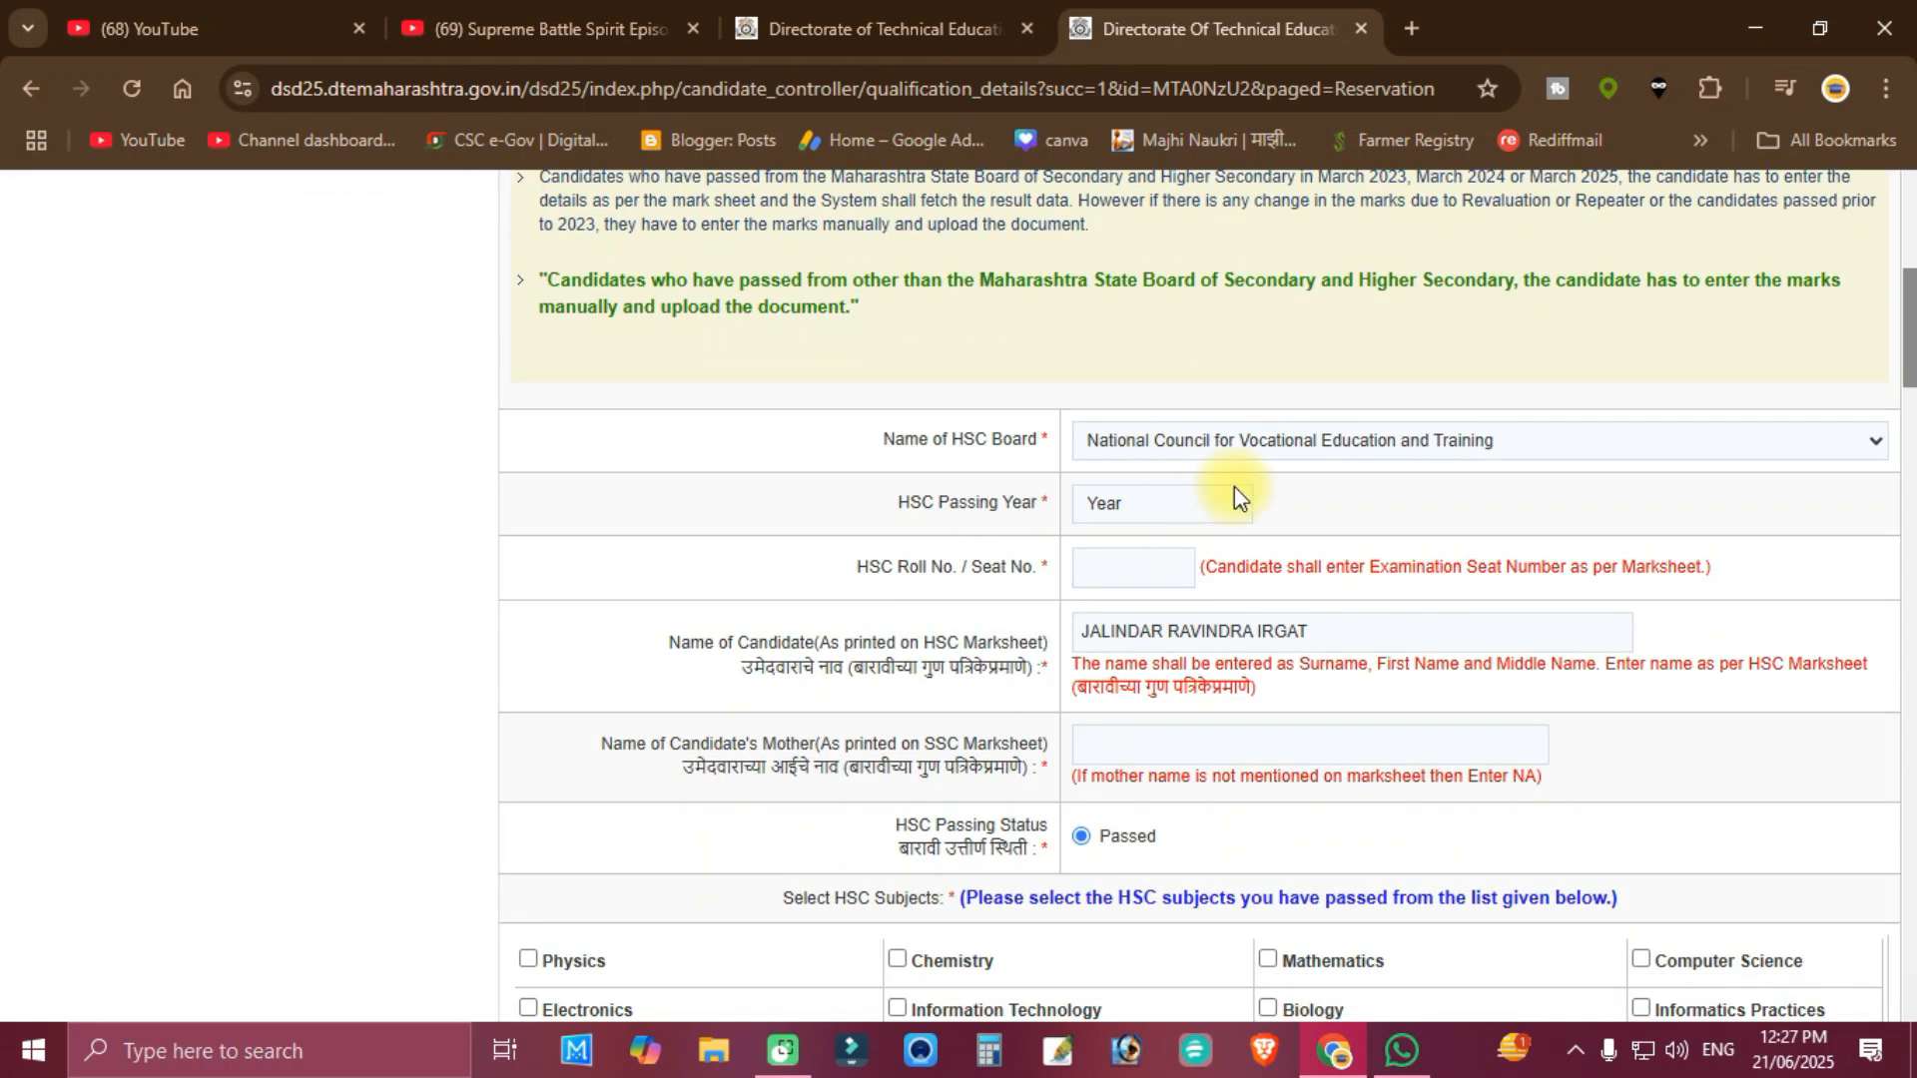
left_click(1277, 456)
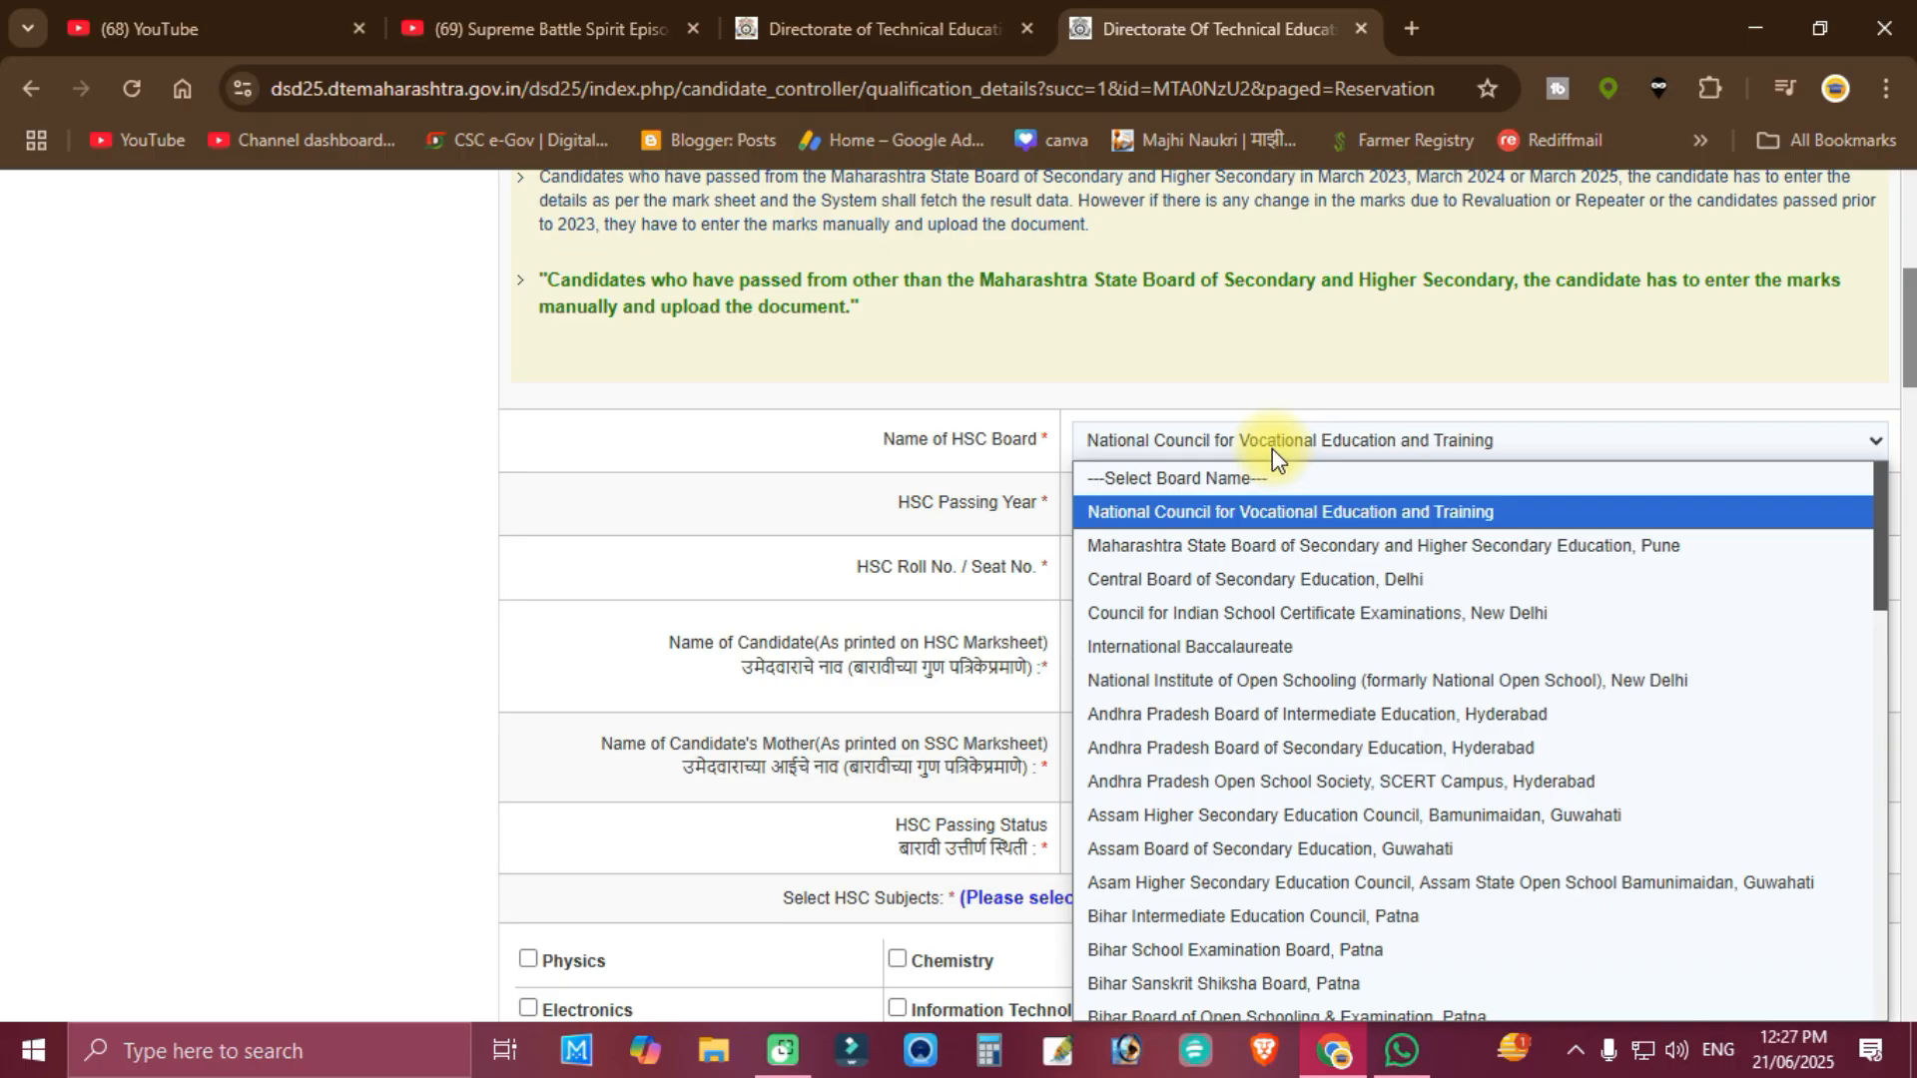
left_click(1256, 548)
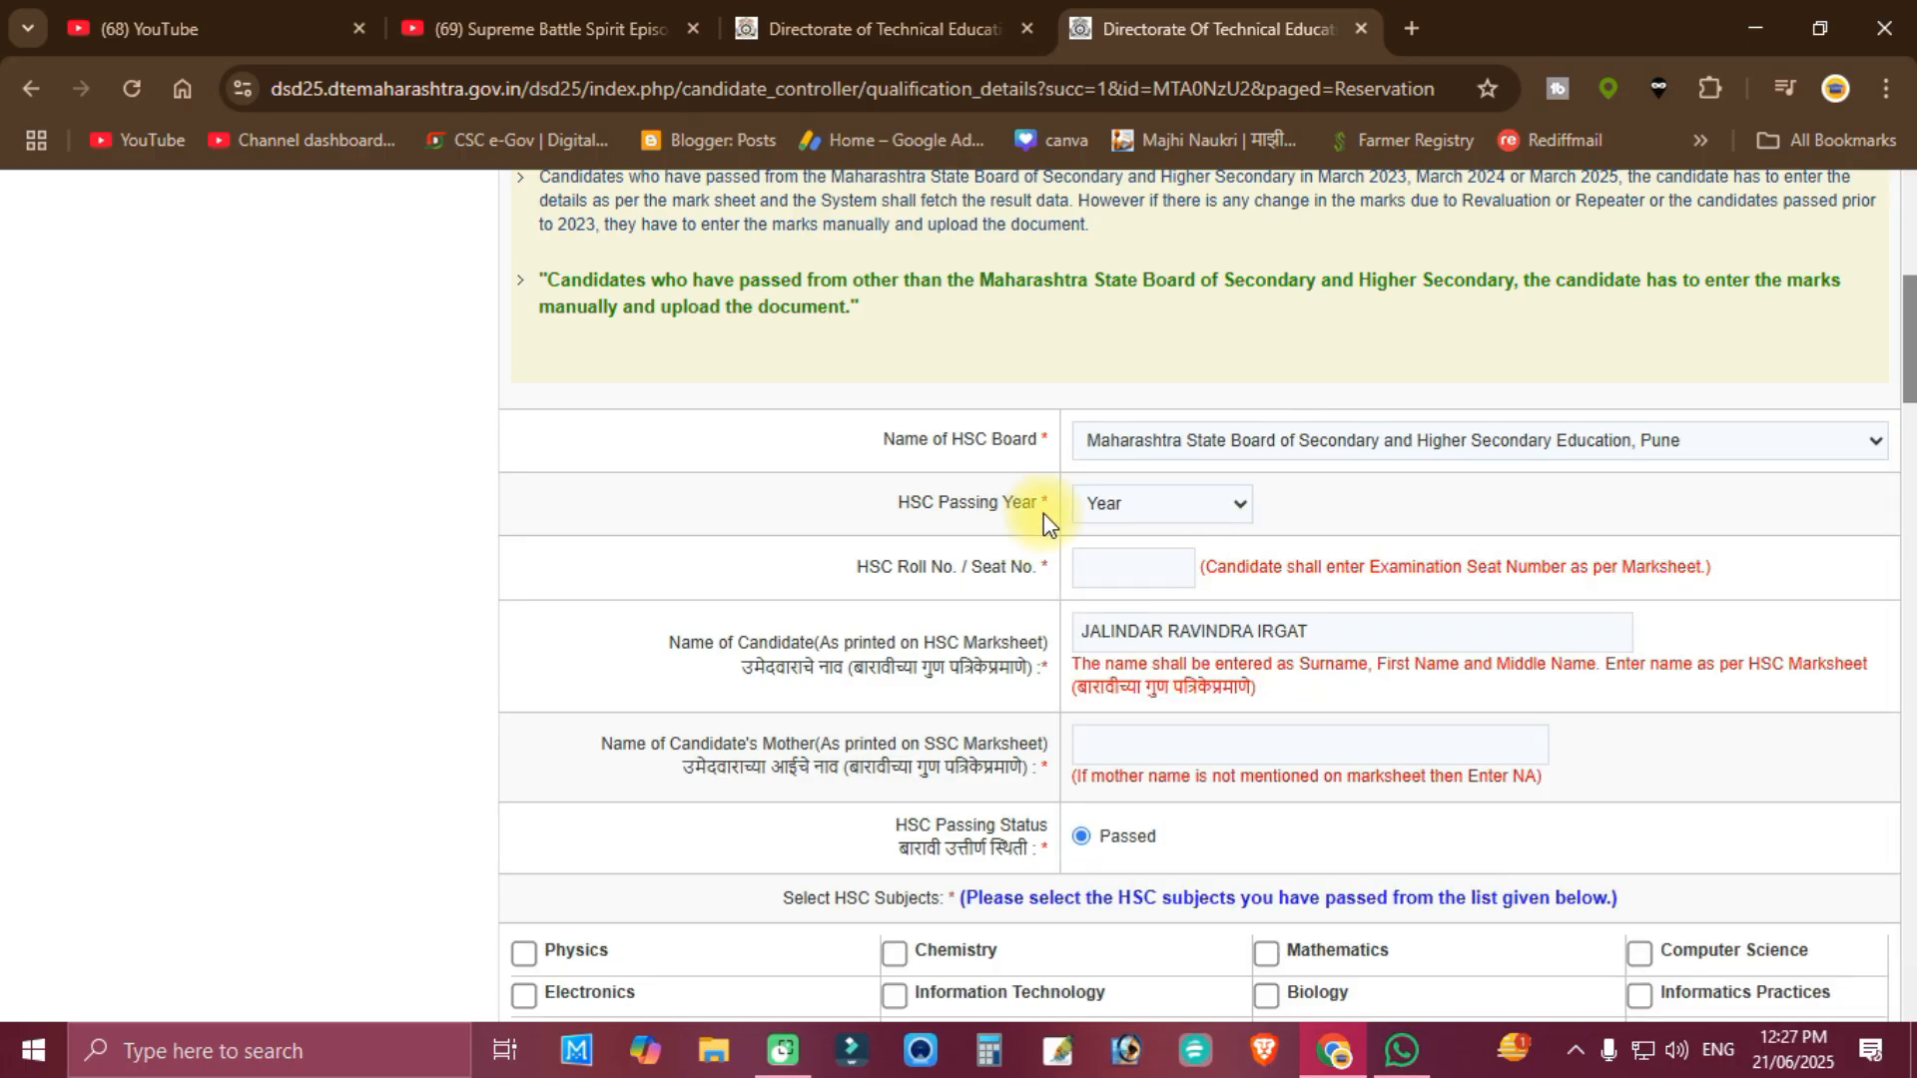
left_click(1152, 509)
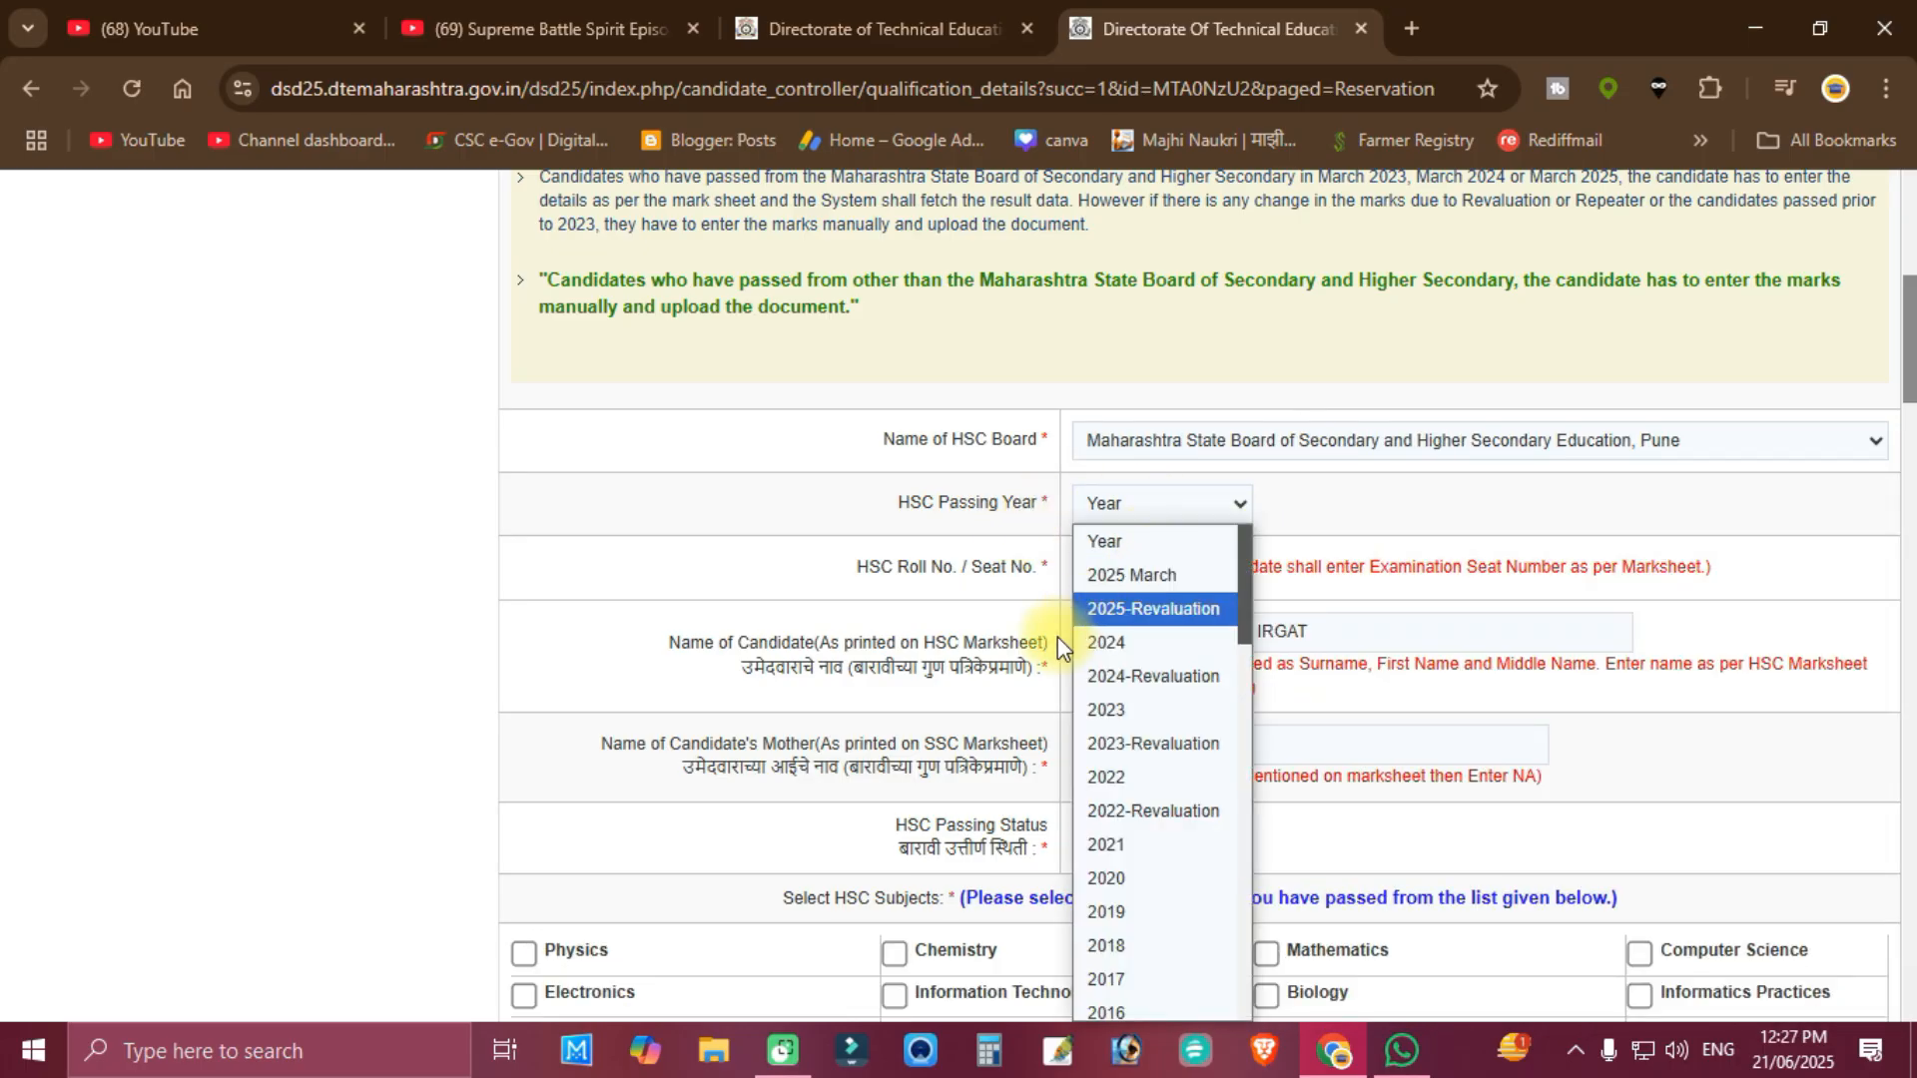
left_click(1123, 581)
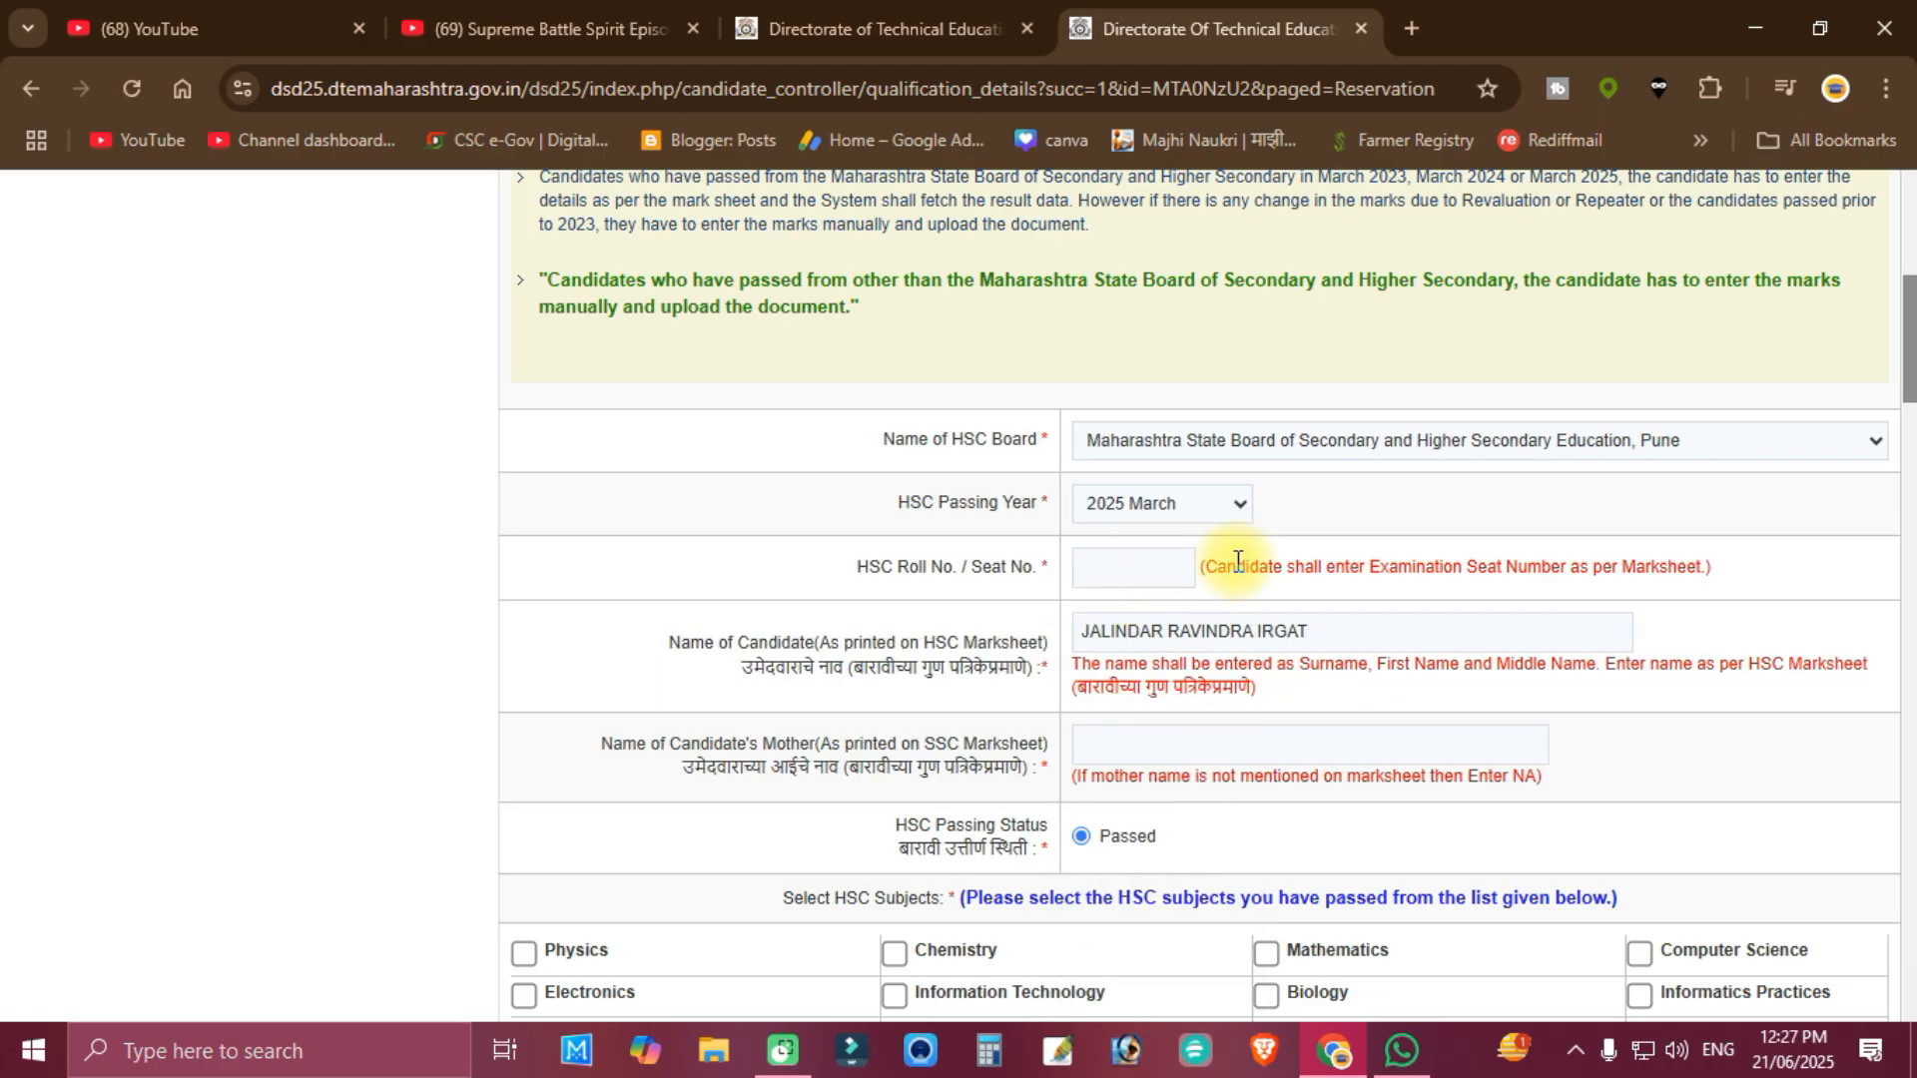
Change the HSC passing year to 2016 and fill in the name of the candidate's mother
left_click(1149, 572)
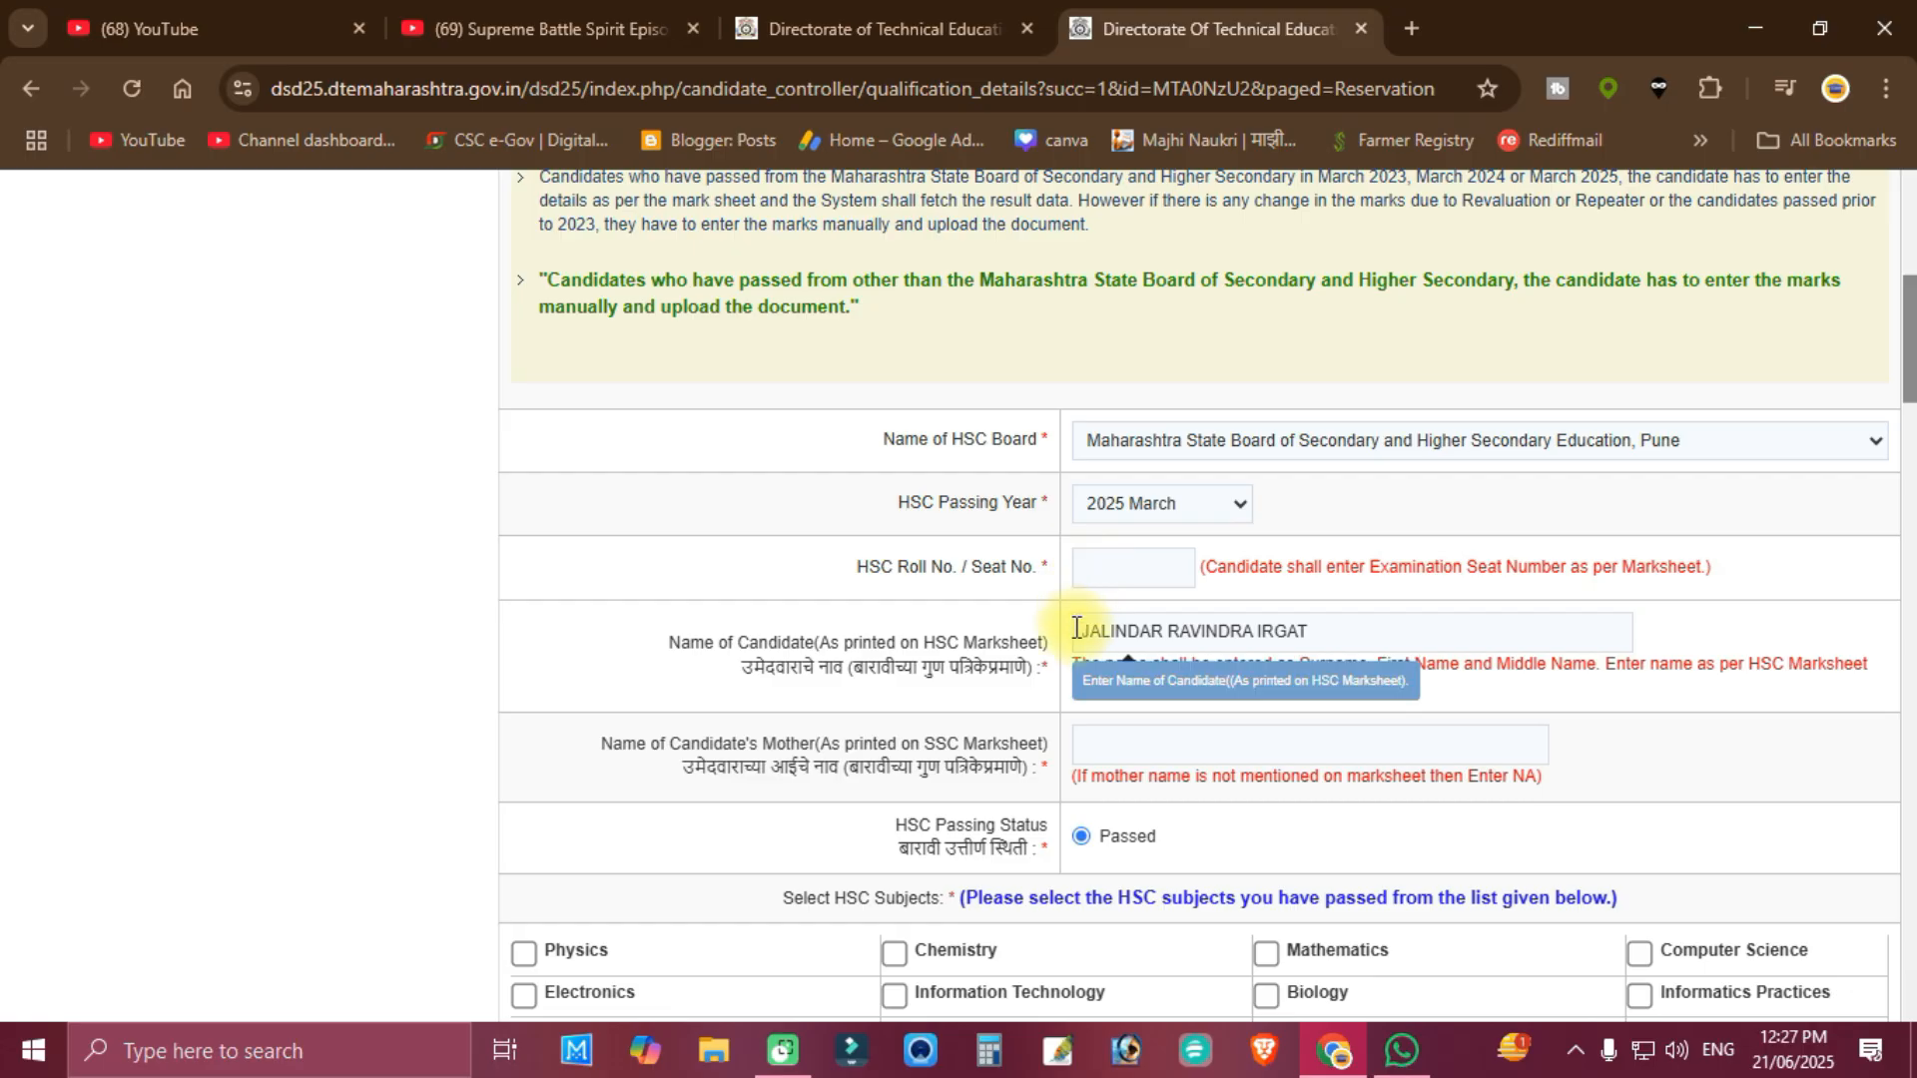
left_click(1191, 756)
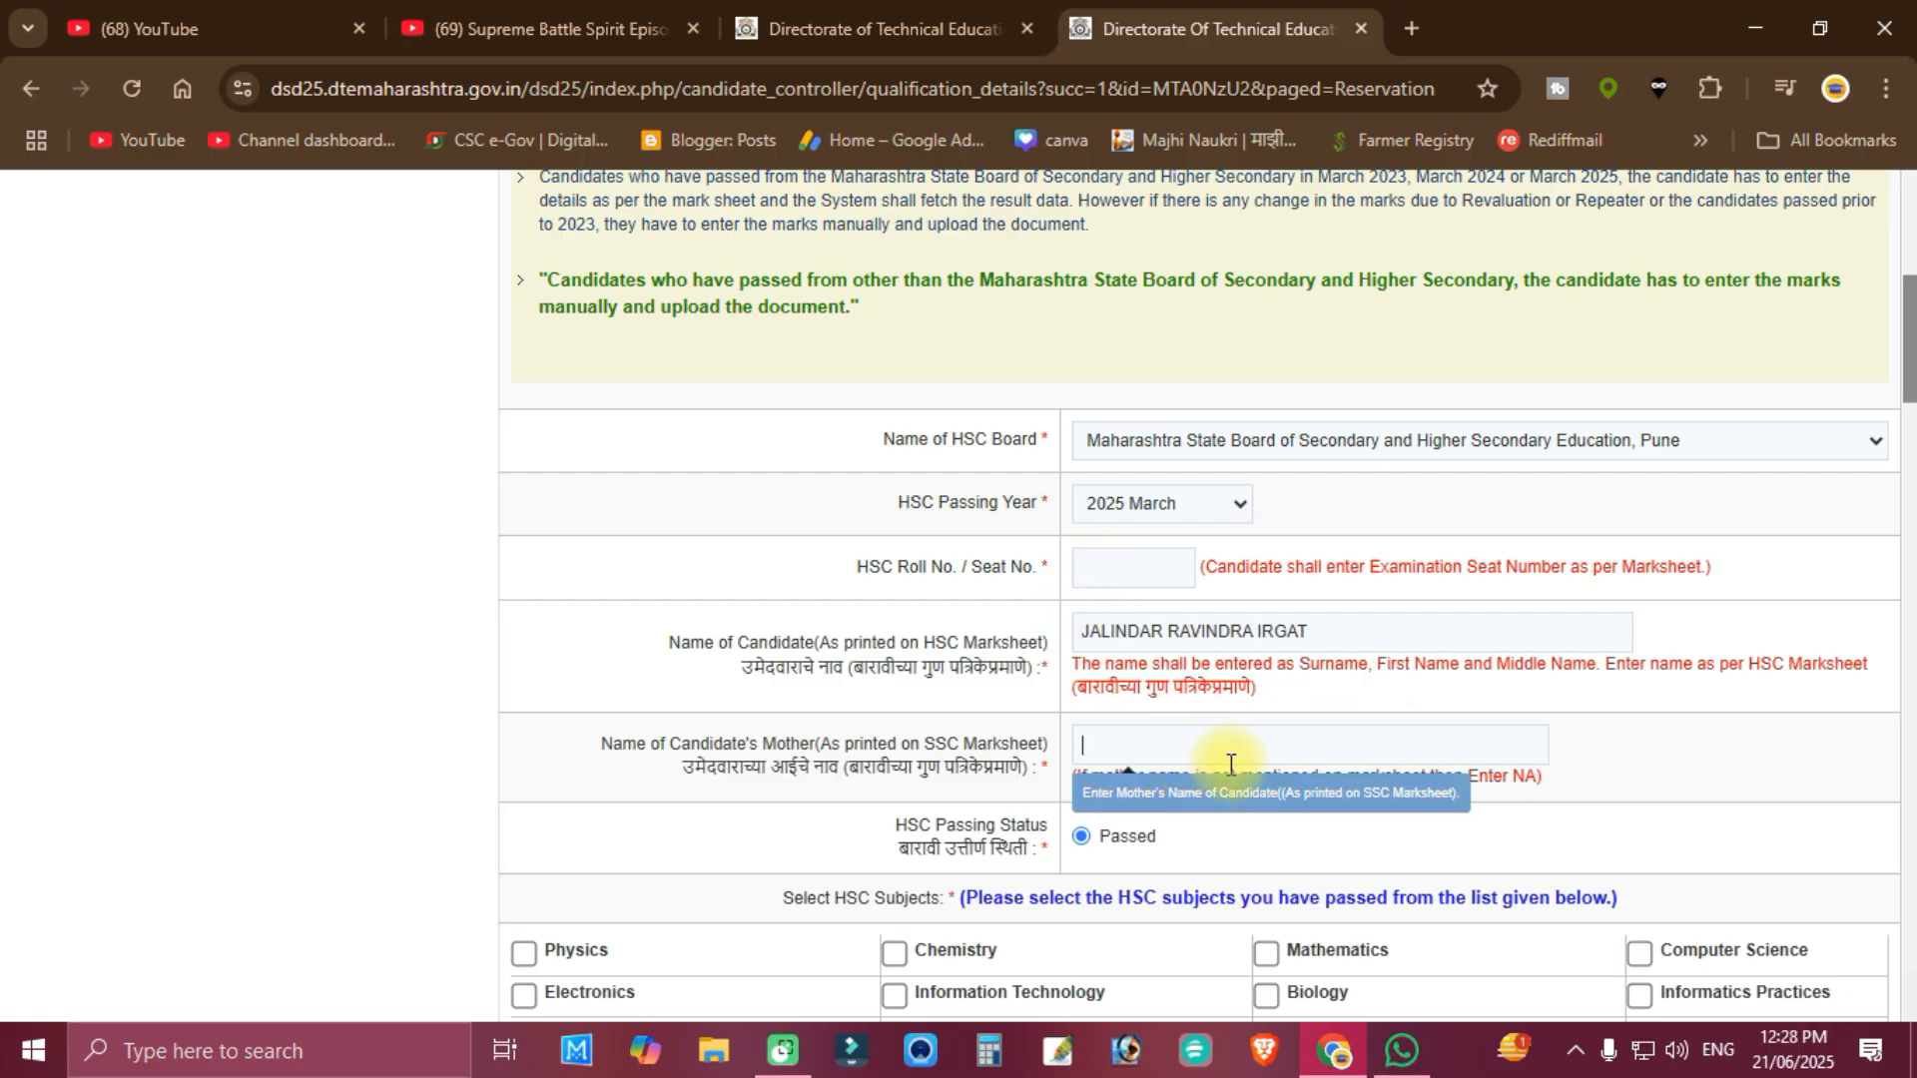
scroll(1232, 767, "down", 7)
scroll(1230, 769, "up", 6)
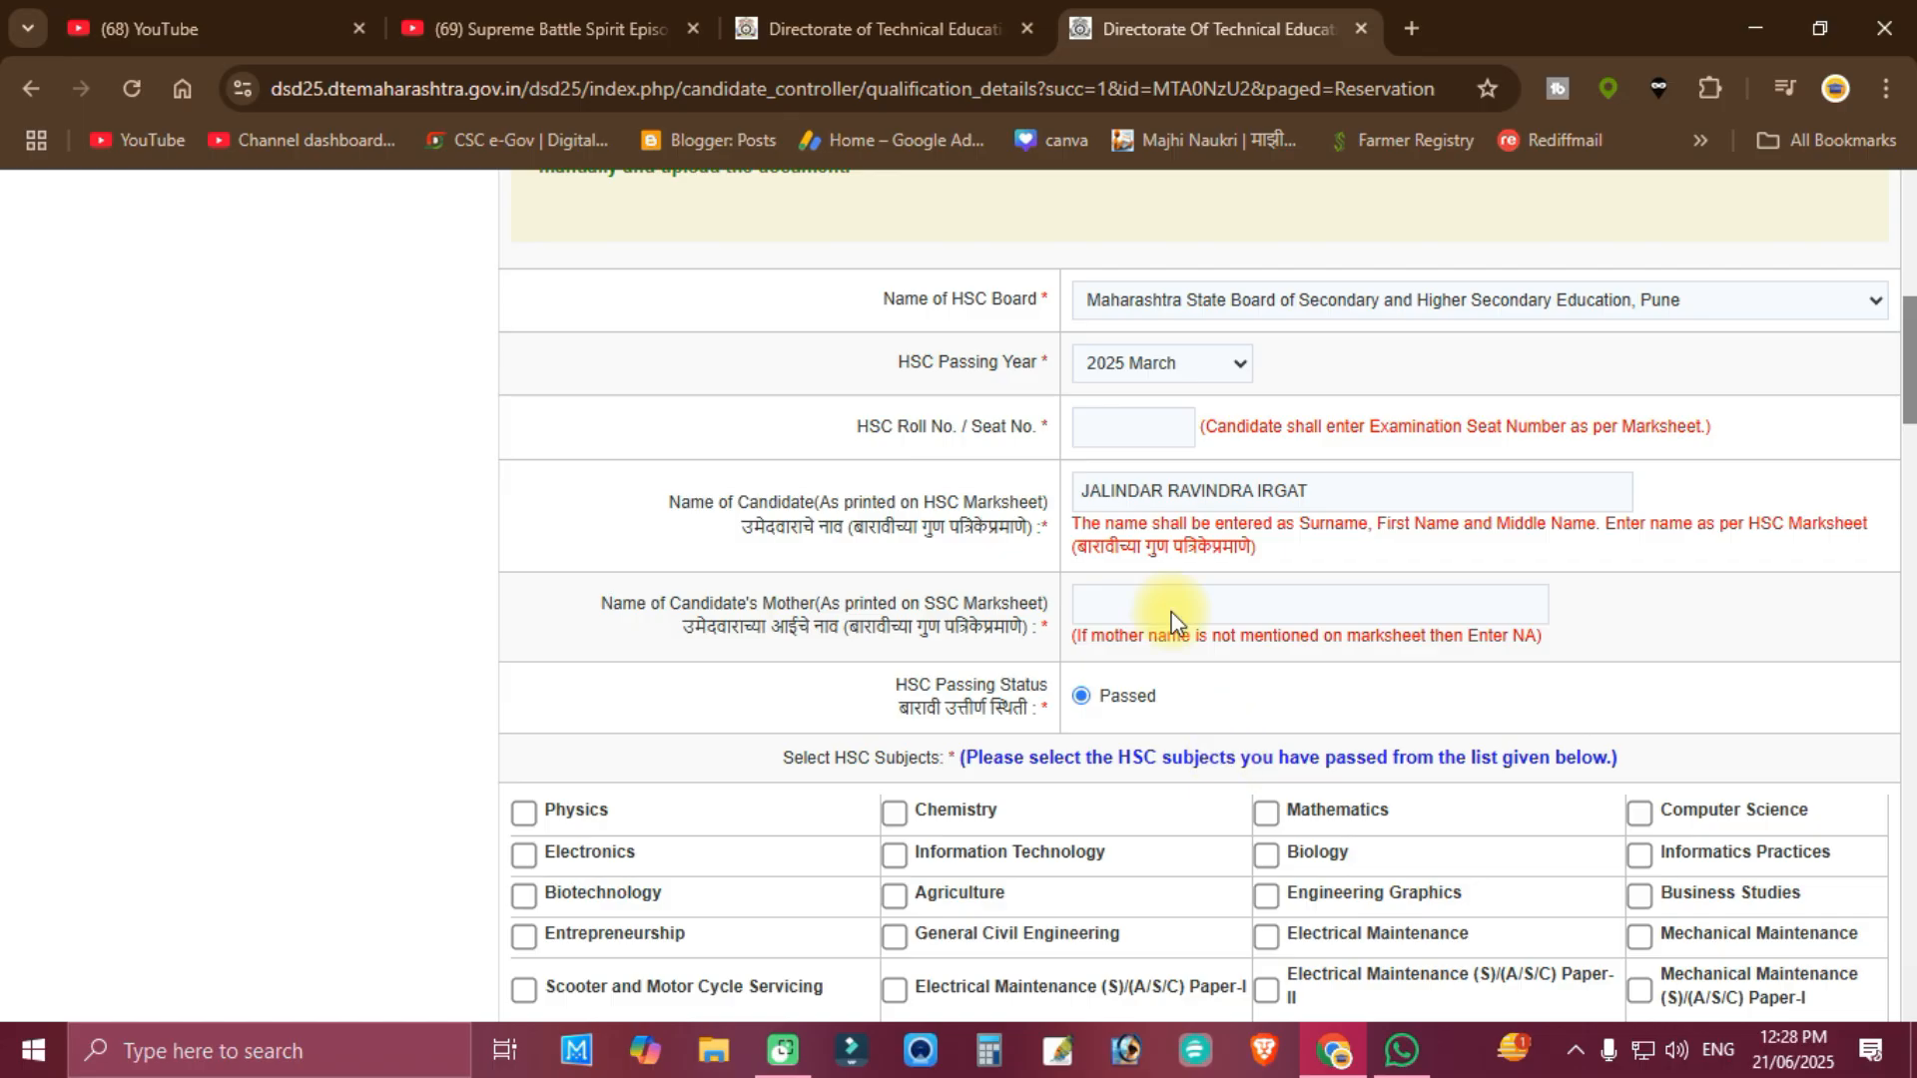
left_click(1139, 372)
scroll(1119, 872, "down", 10)
scroll(1152, 759, "up", 5)
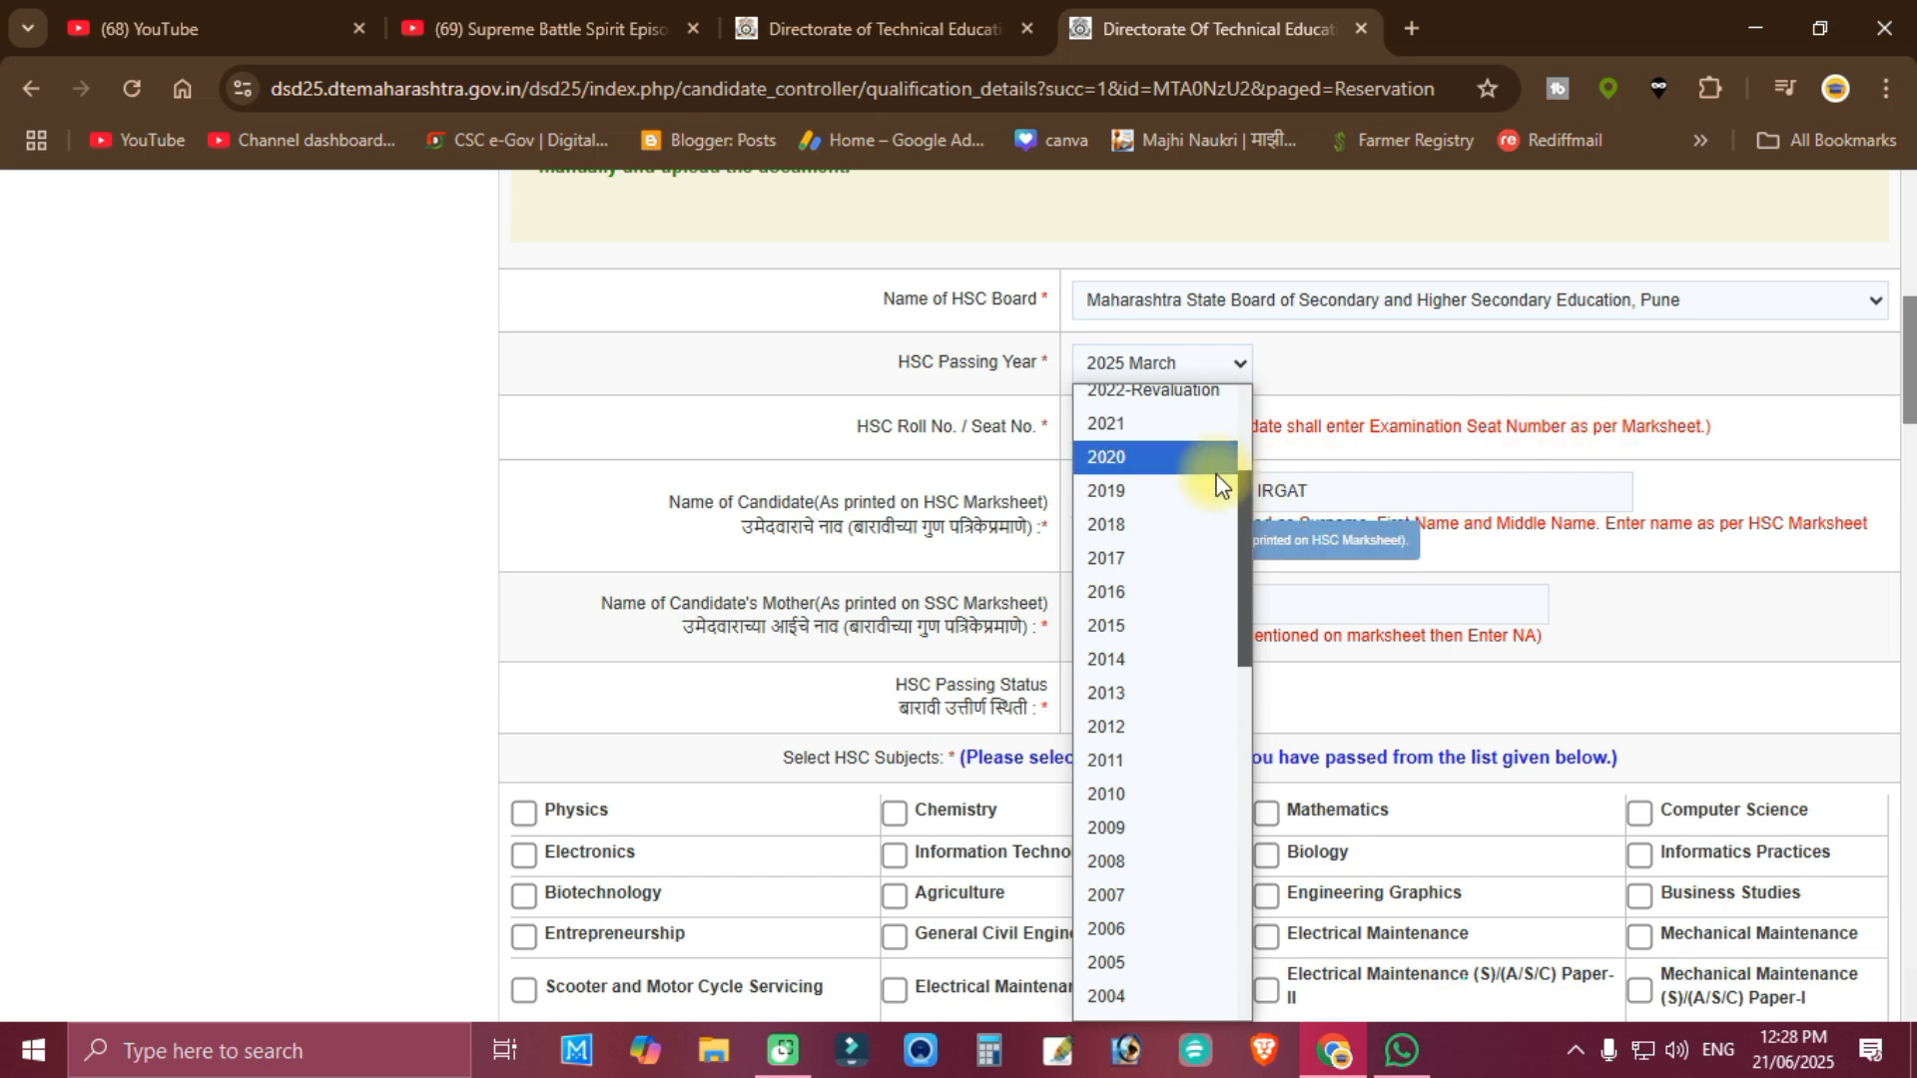
left_click(1143, 599)
scroll(1487, 723, "down", 3)
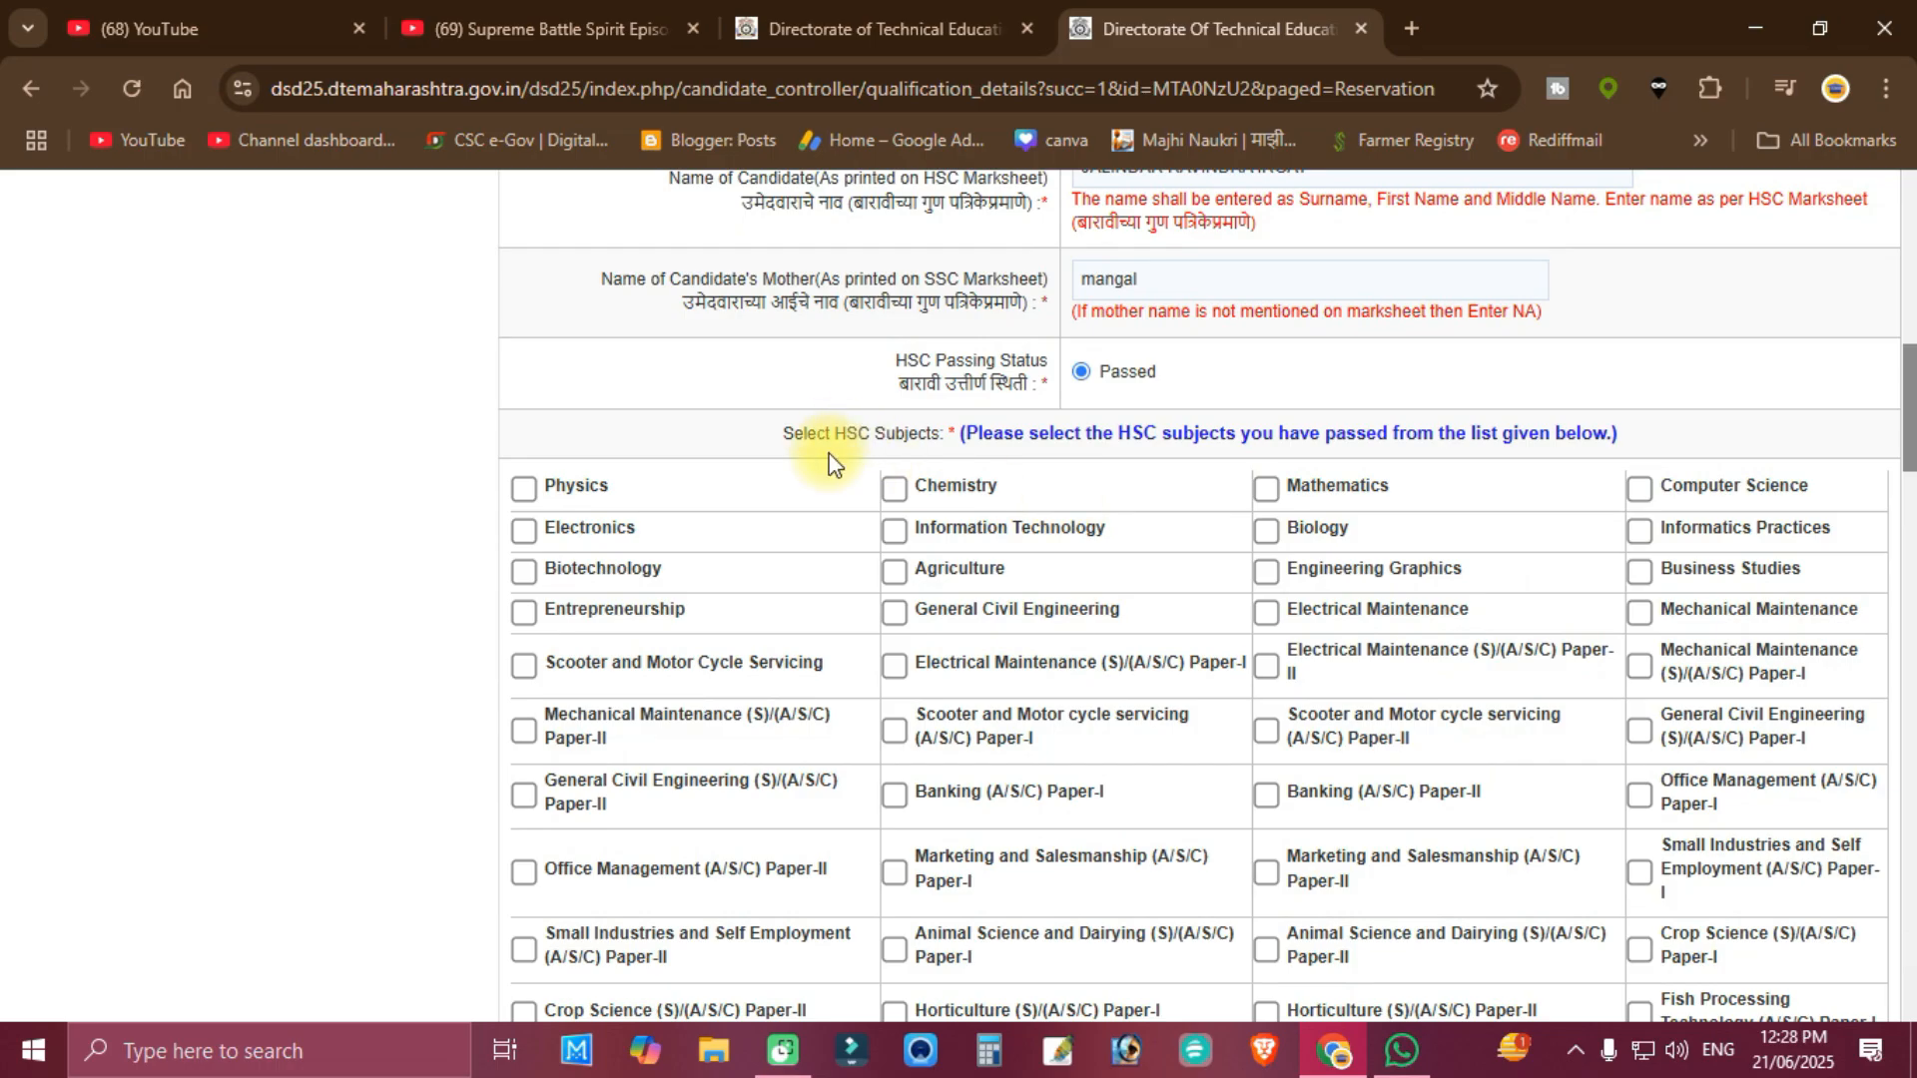
Select Physics, Chemistry, Mathematics and Biology as passed HSC subjects and enter aggregate marks of 521 out of 650
left_click(523, 488)
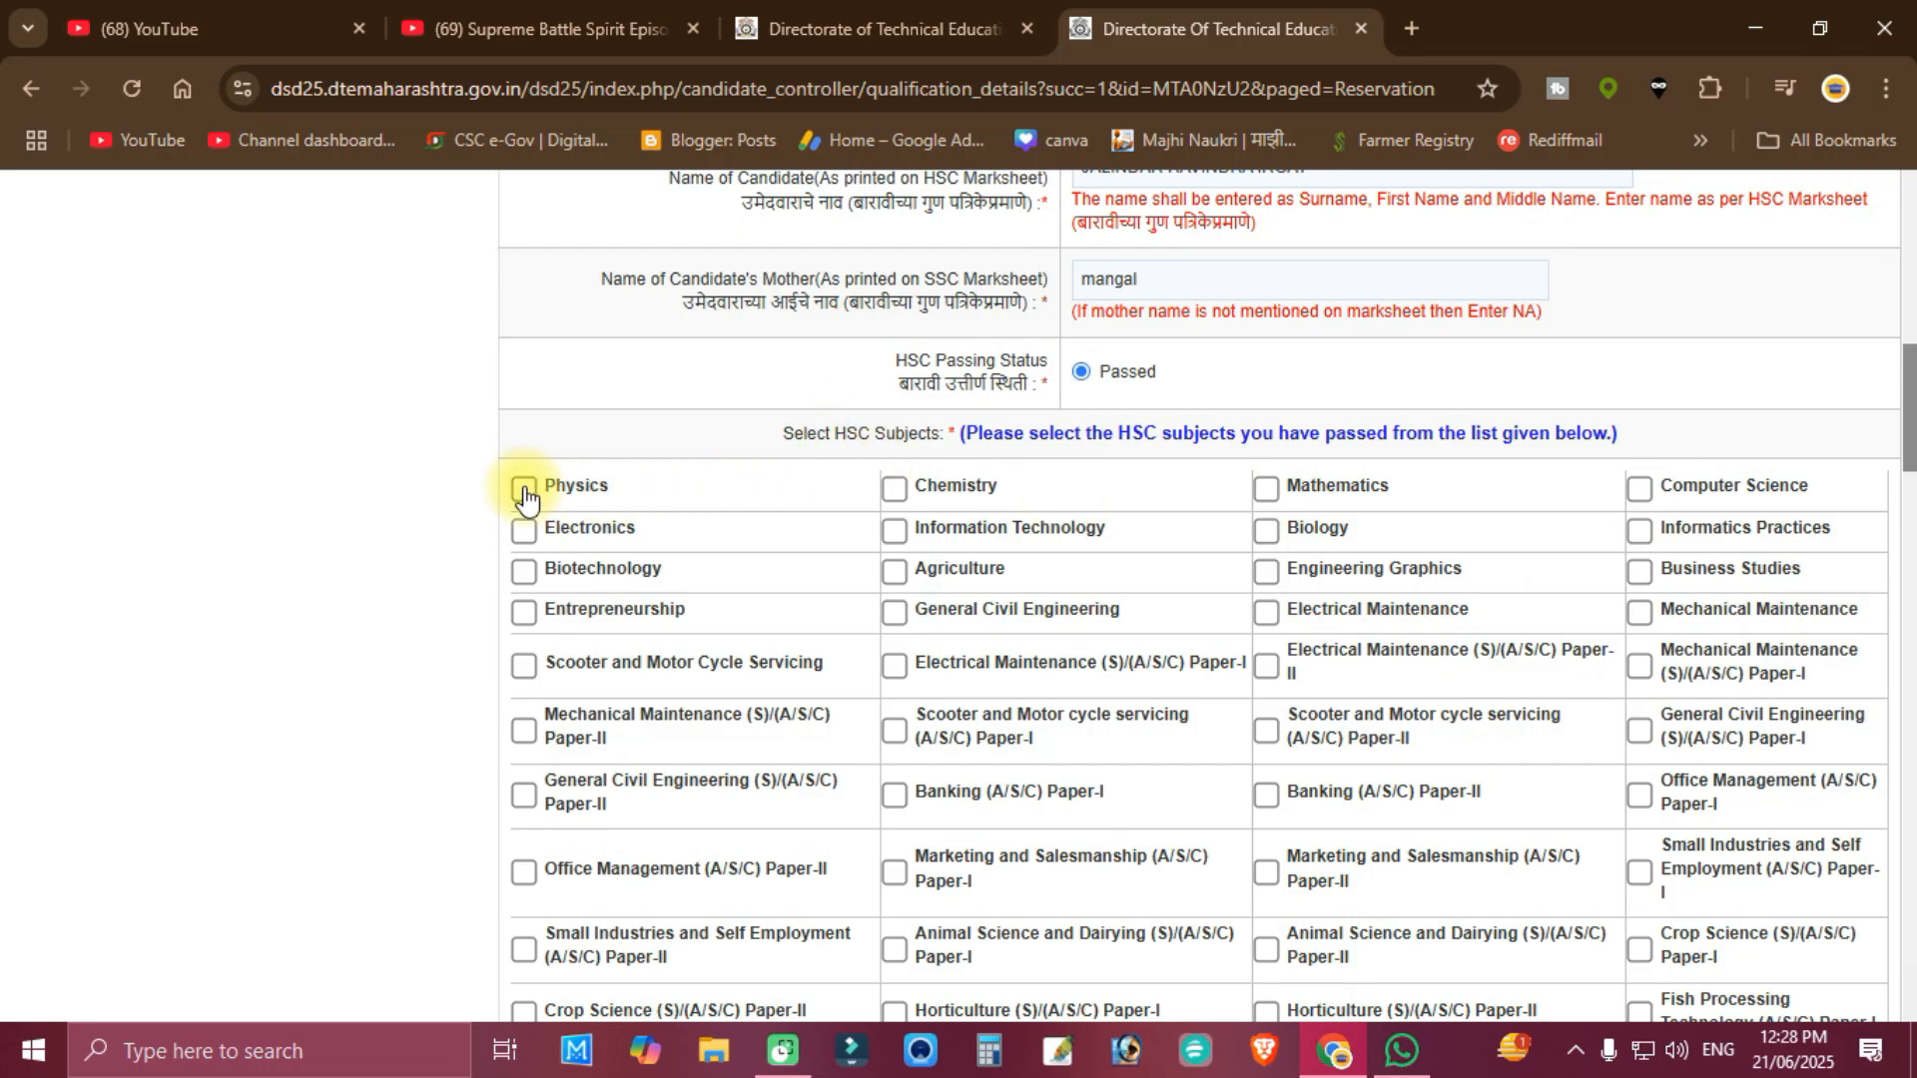
left_click(895, 491)
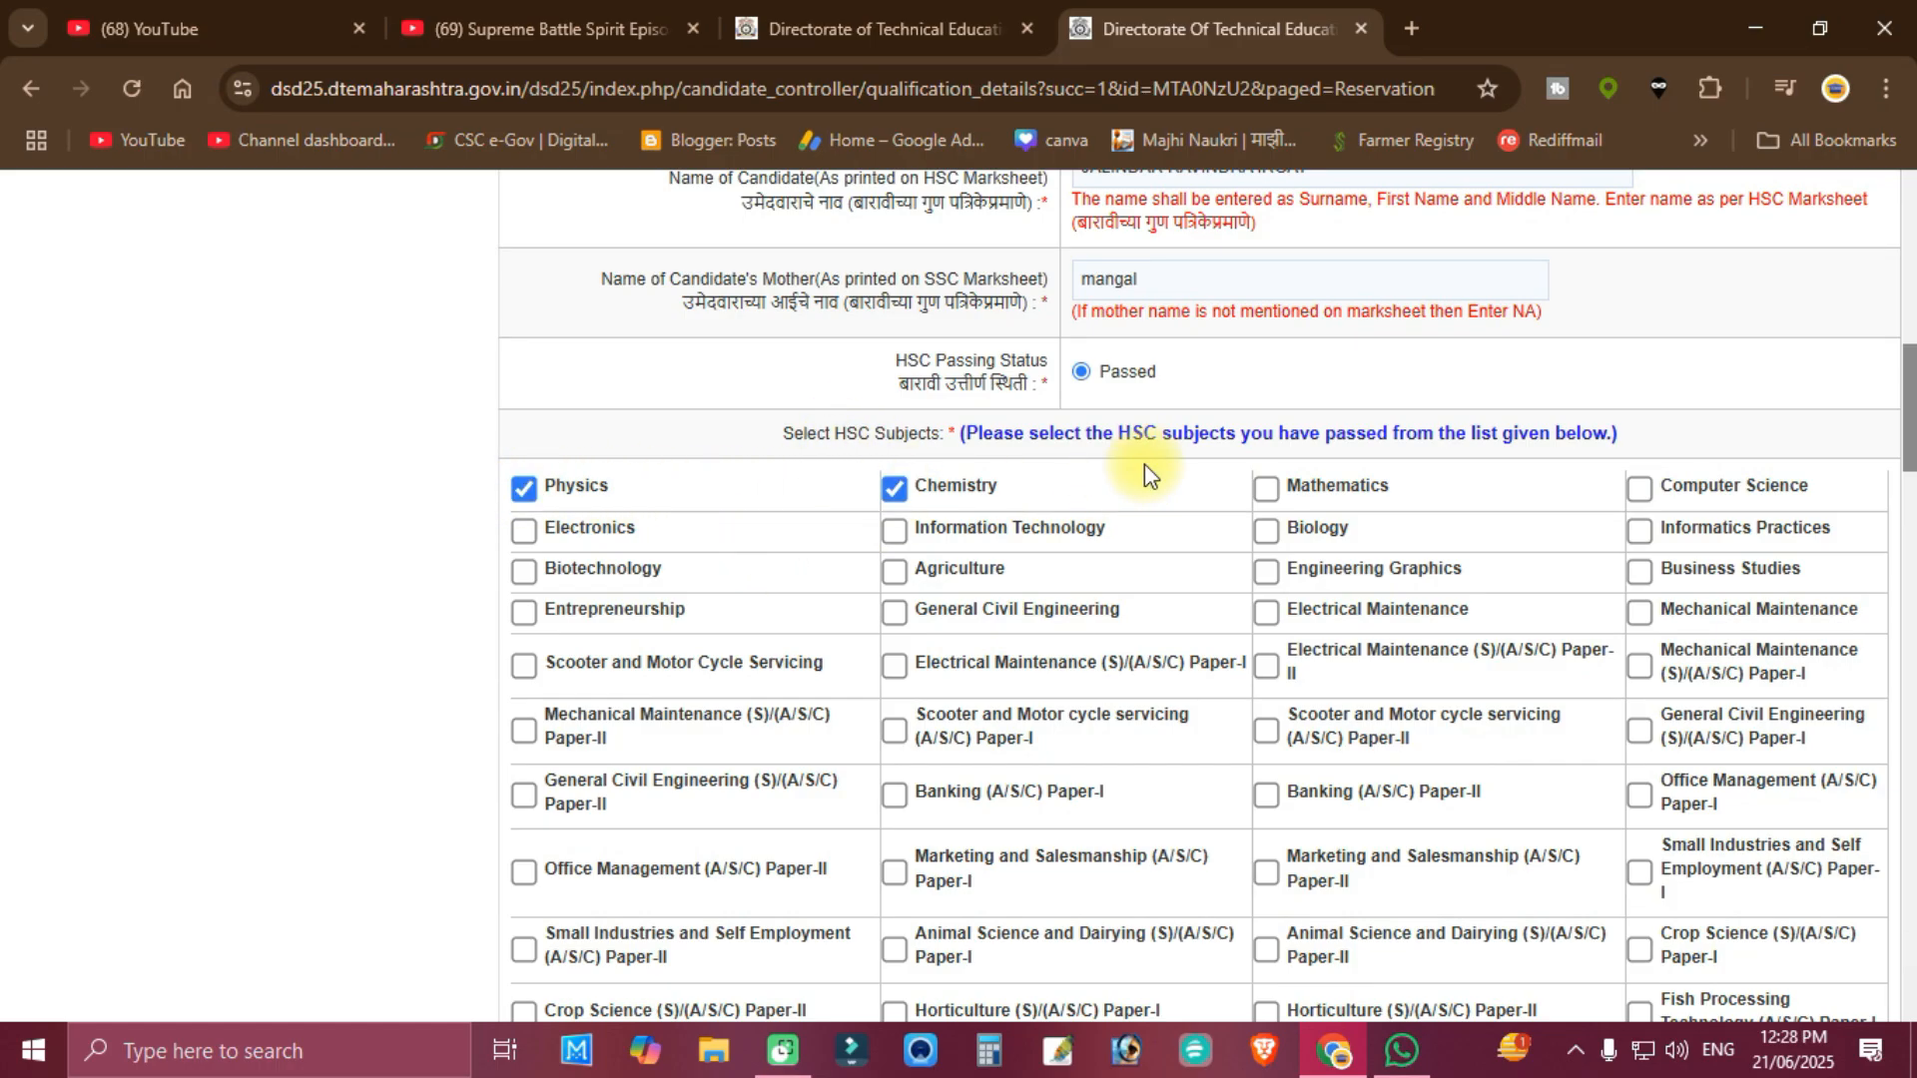
left_click(1268, 488)
left_click(1266, 530)
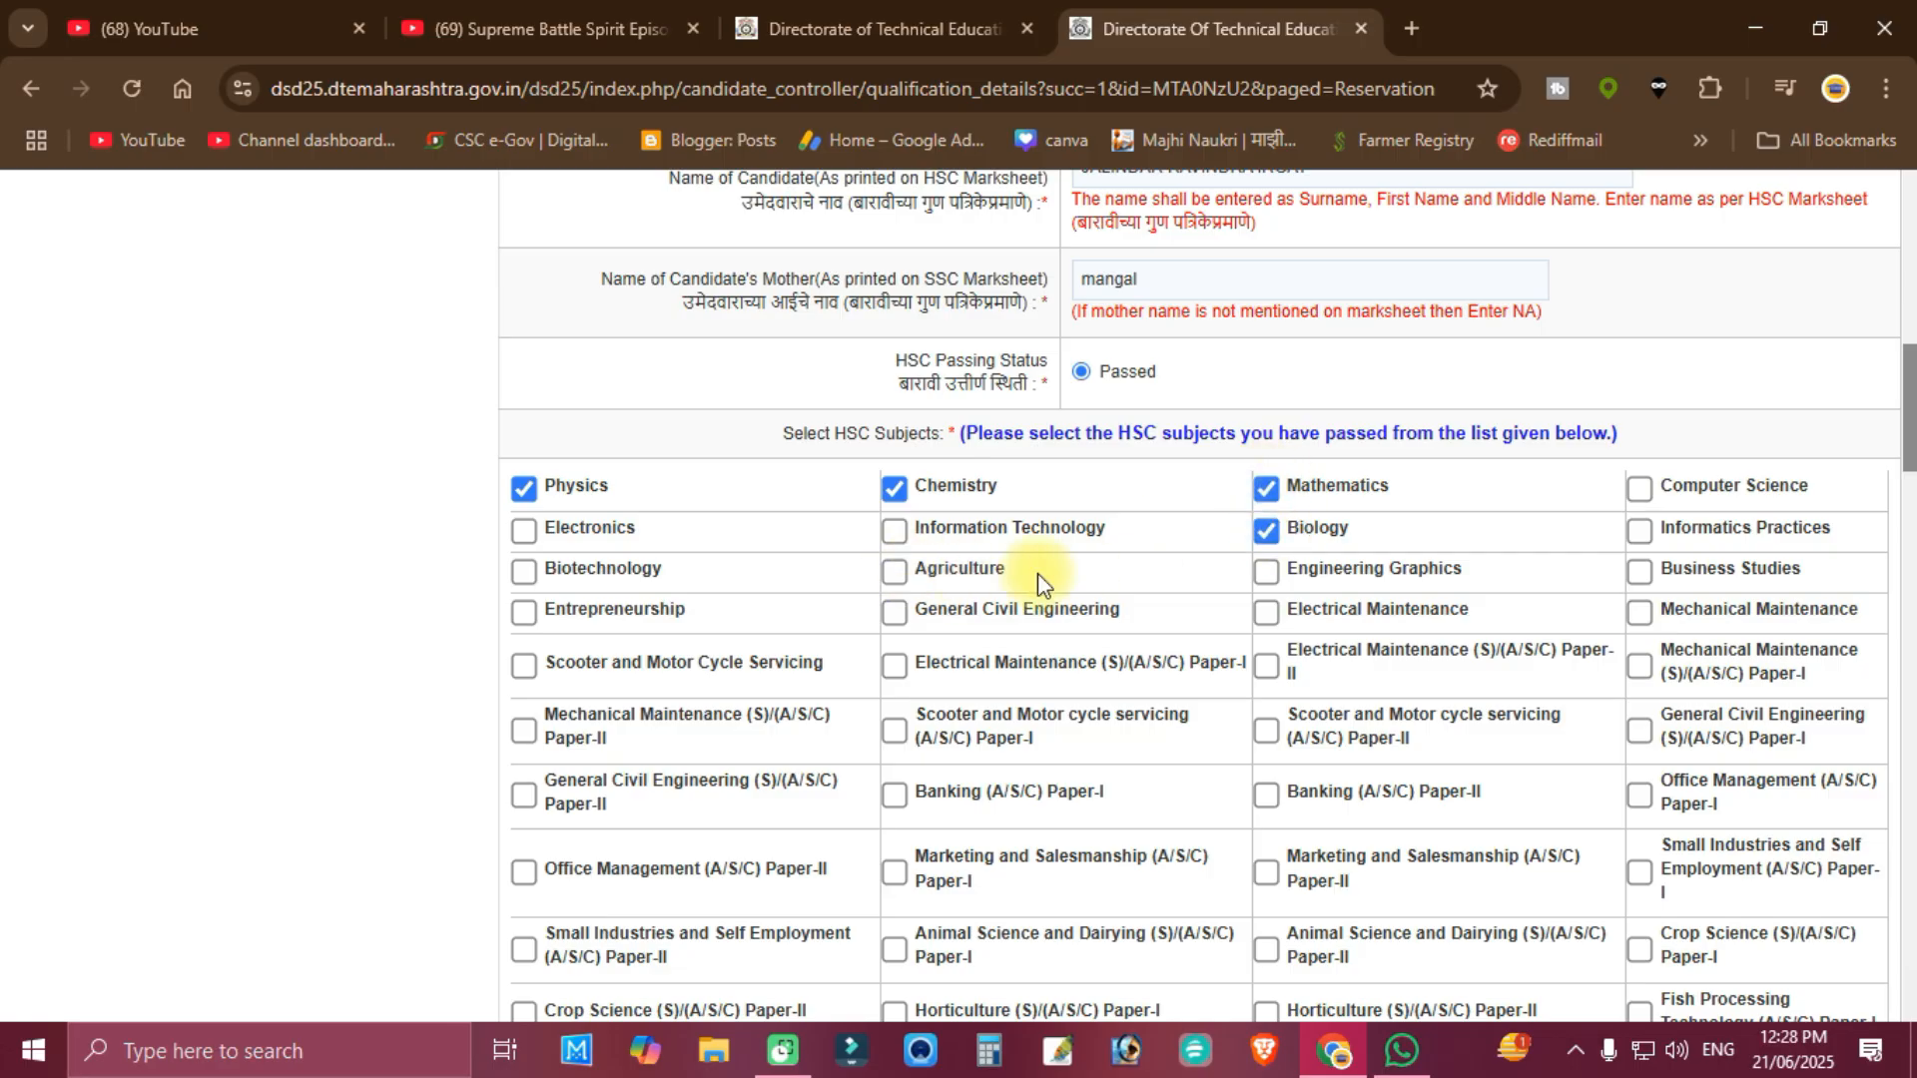
left_click(1212, 736)
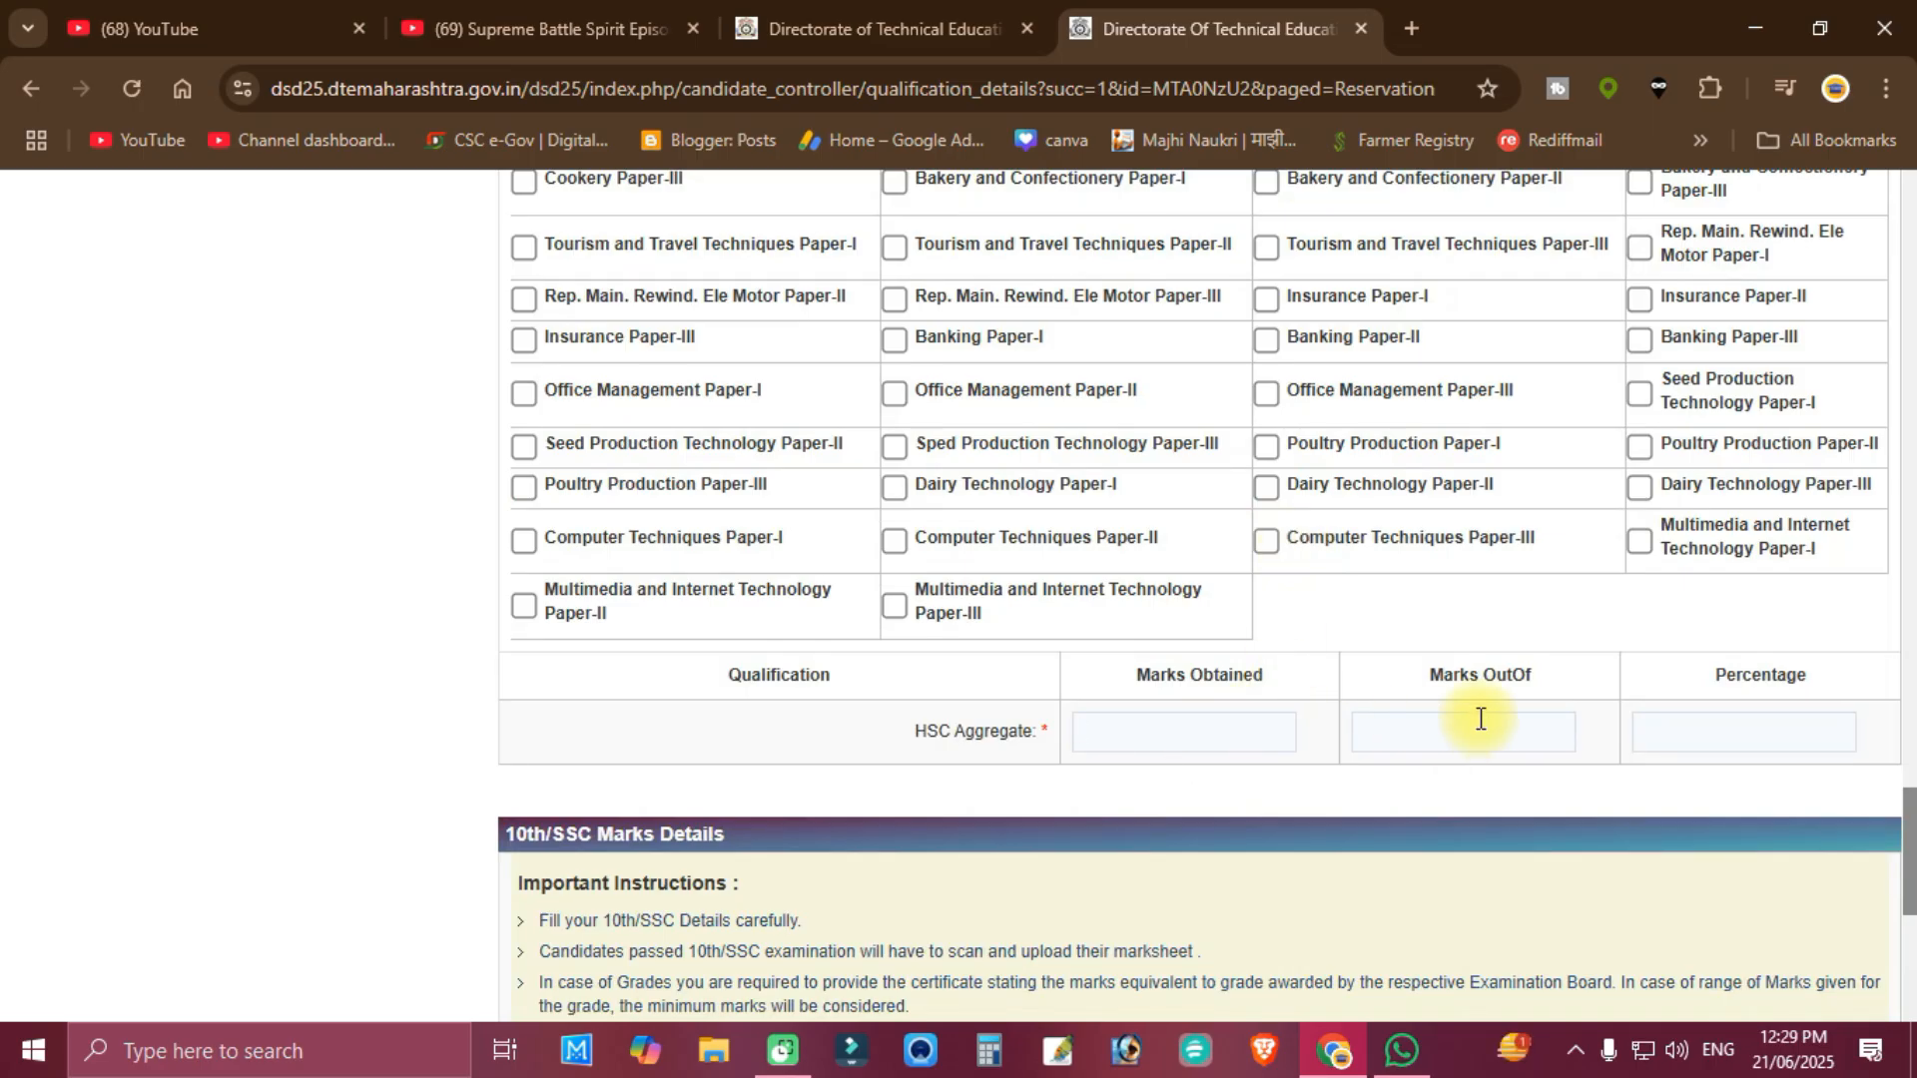
left_click(1605, 776)
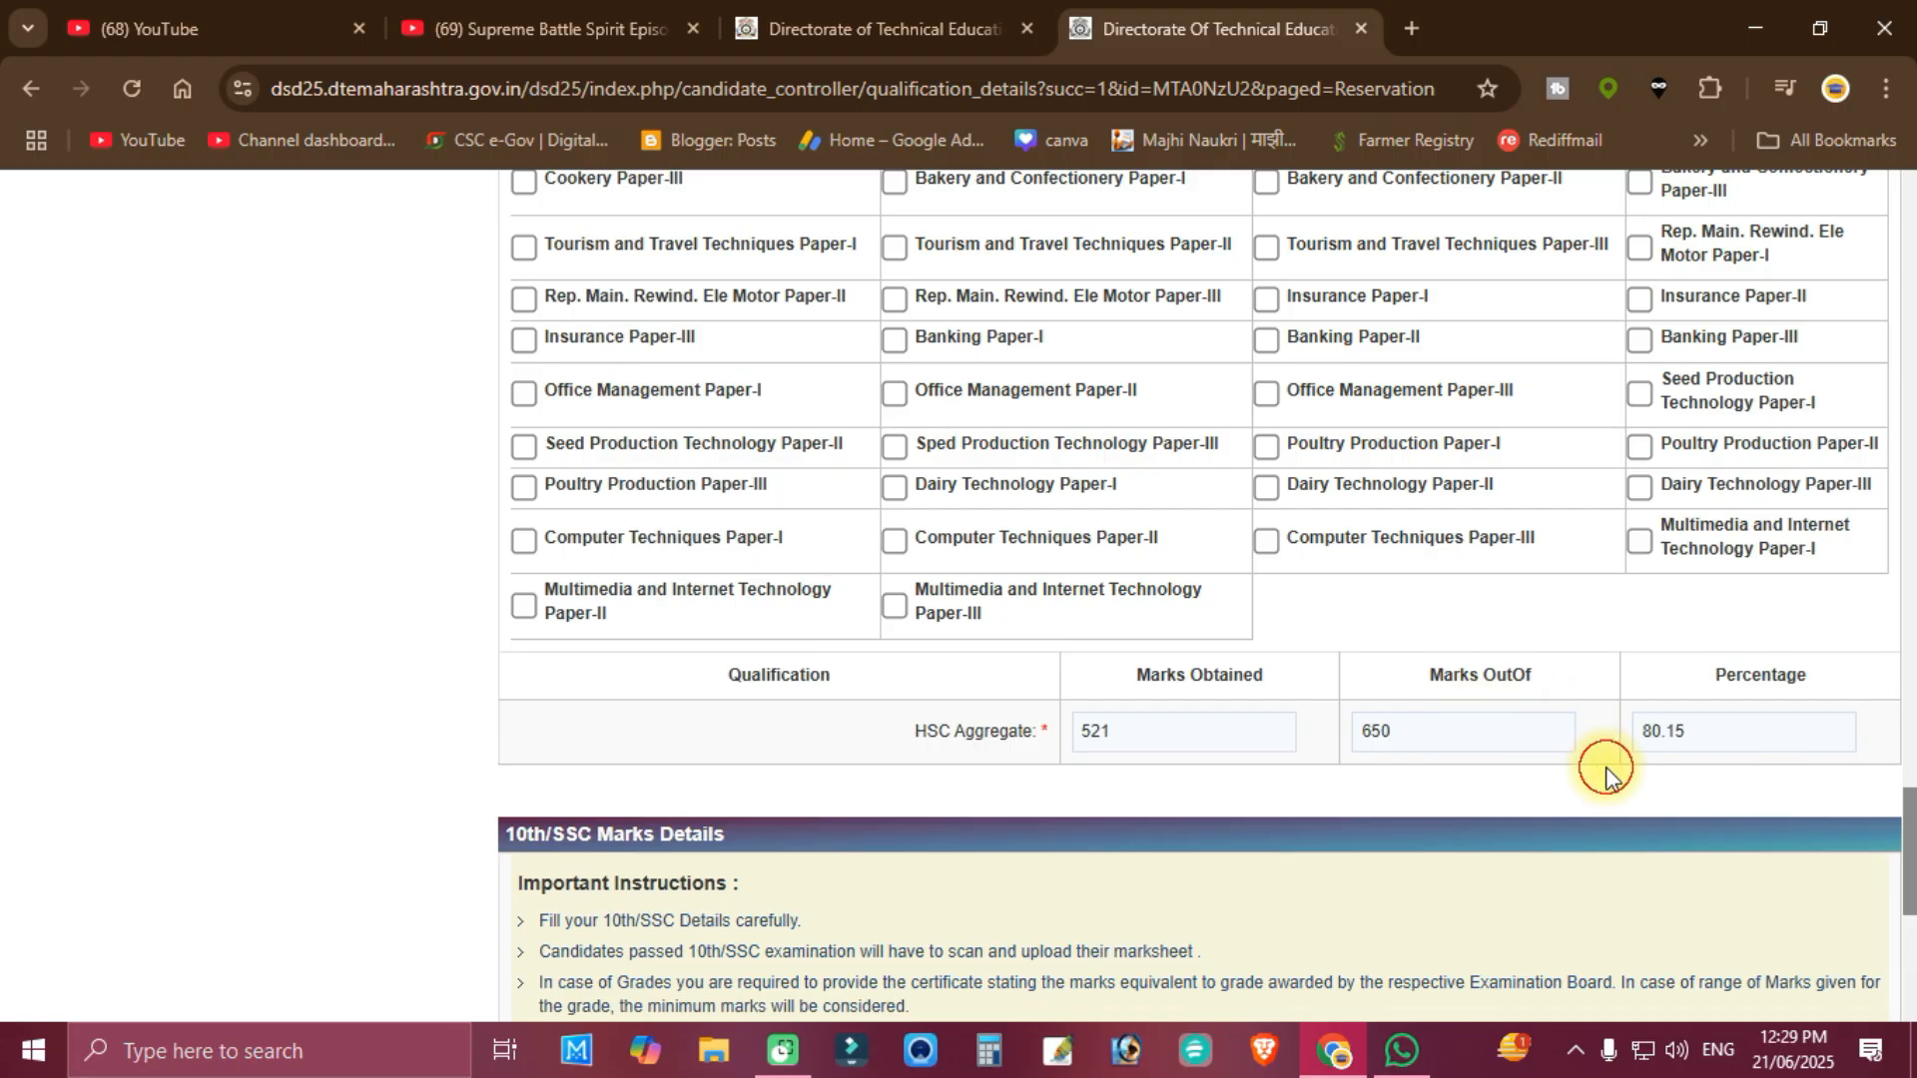
Choose the Maharashtra State Board as the SSC board, complete the remaining SSC details and save the qualification details
scroll(1266, 579, "down", 7)
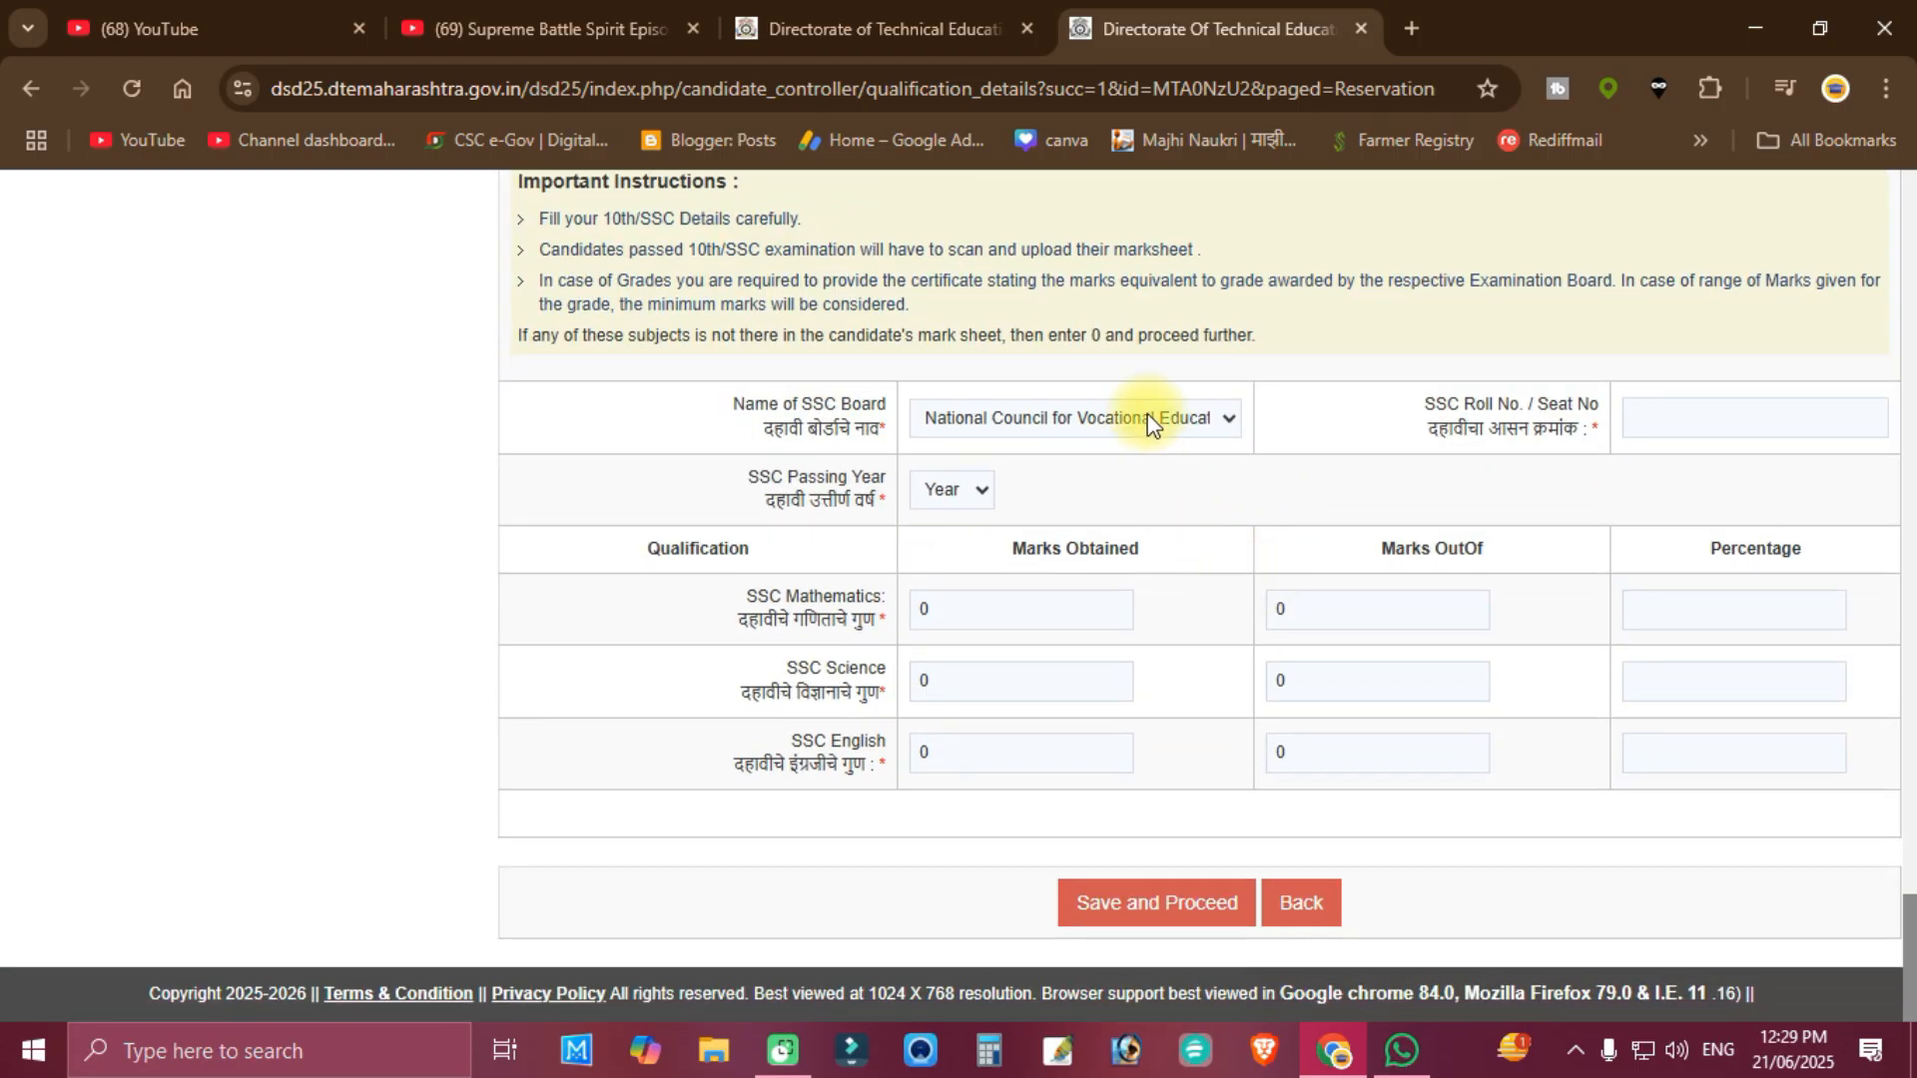
left_click(1148, 419)
left_click(1152, 515)
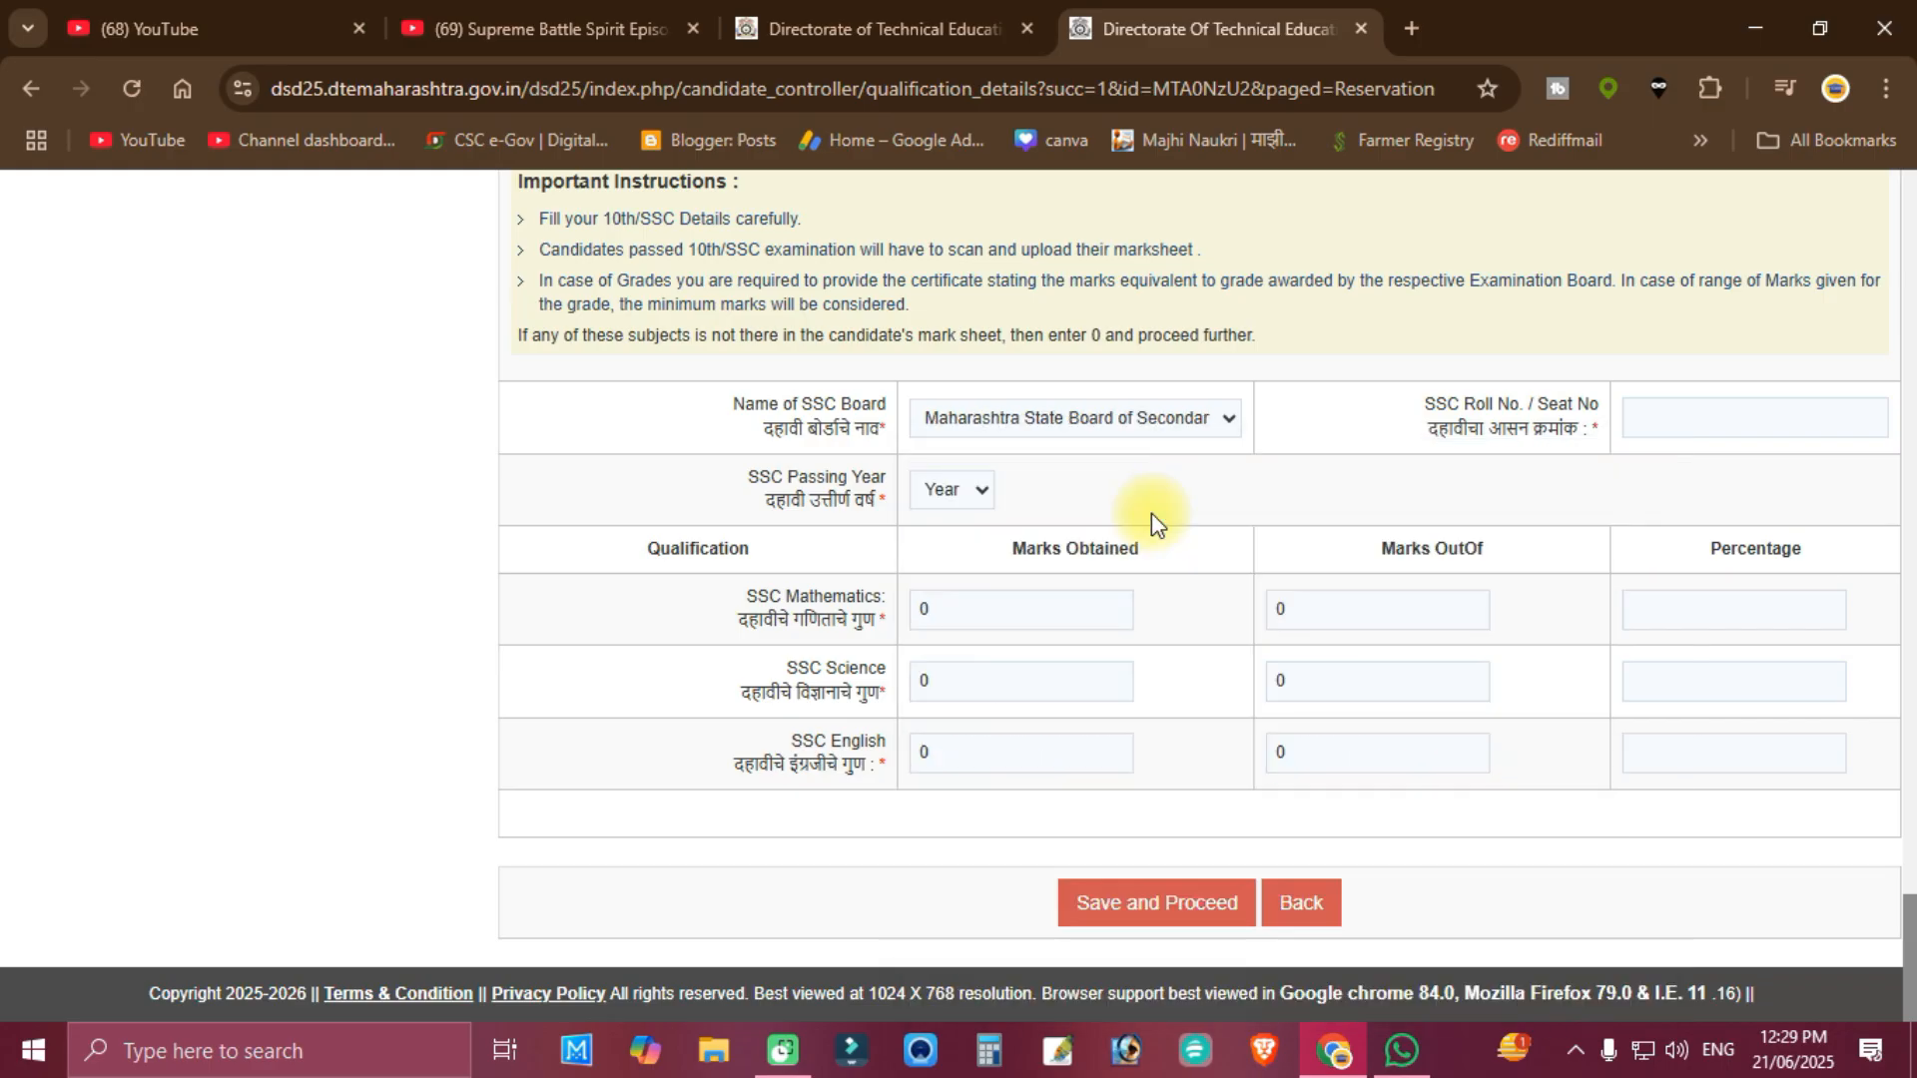
left_click(949, 489)
left_click(1166, 485)
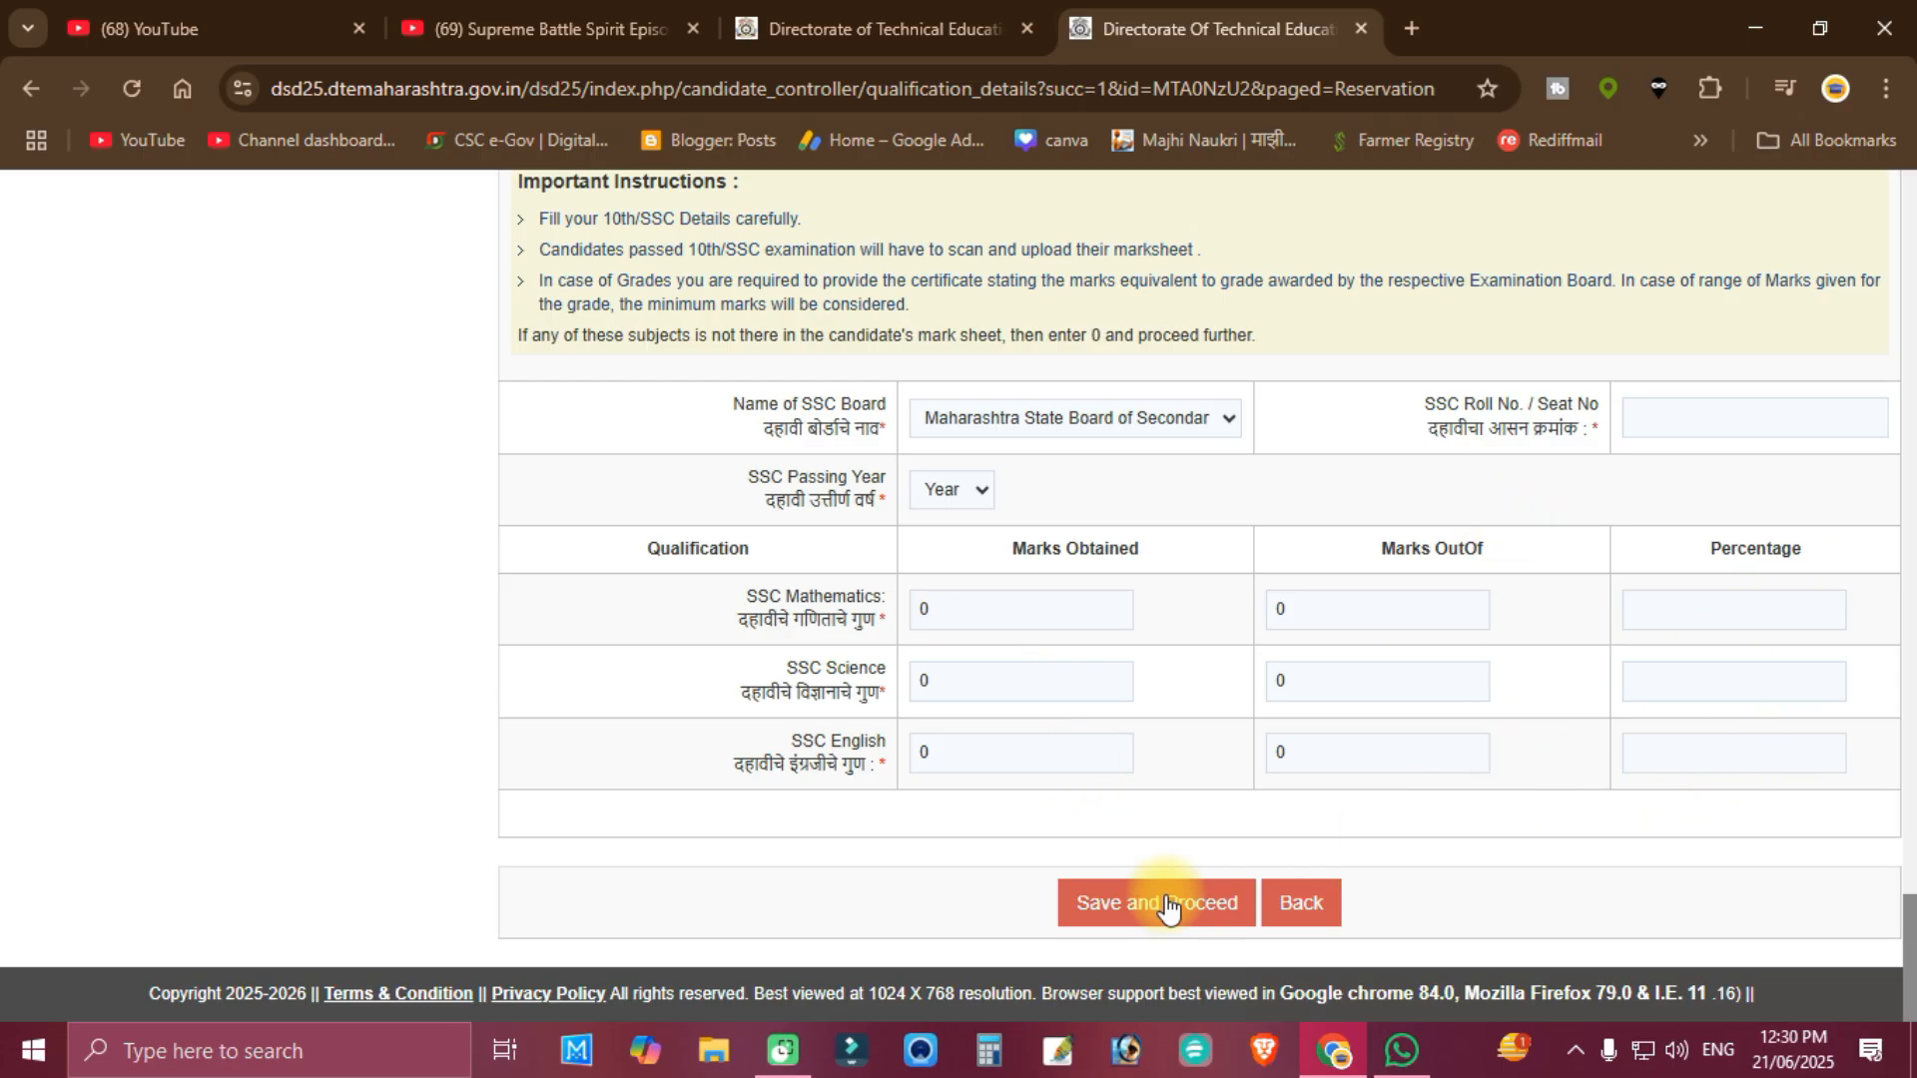
left_click(1124, 939)
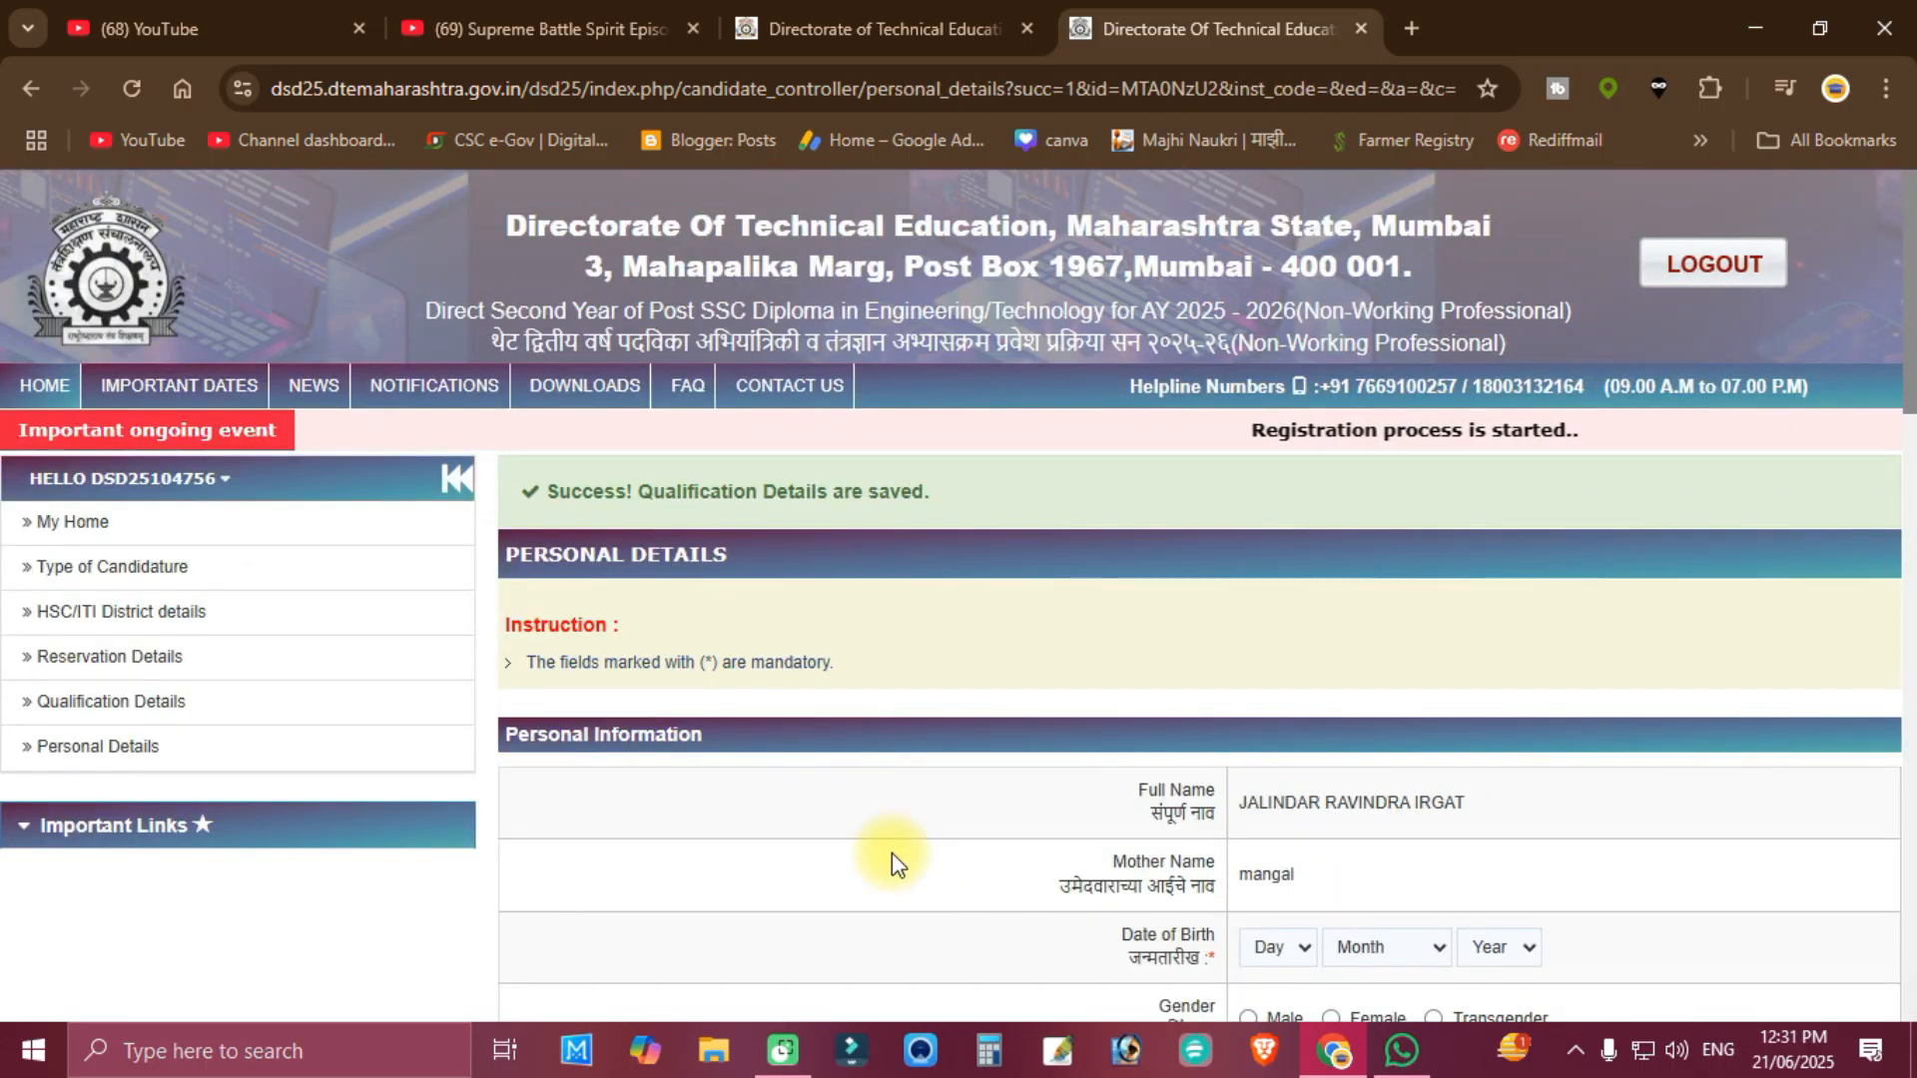
Set the candidate's gender to Male and the annual family income to 15,001 - 50,000
scroll(891, 852, "down", 4)
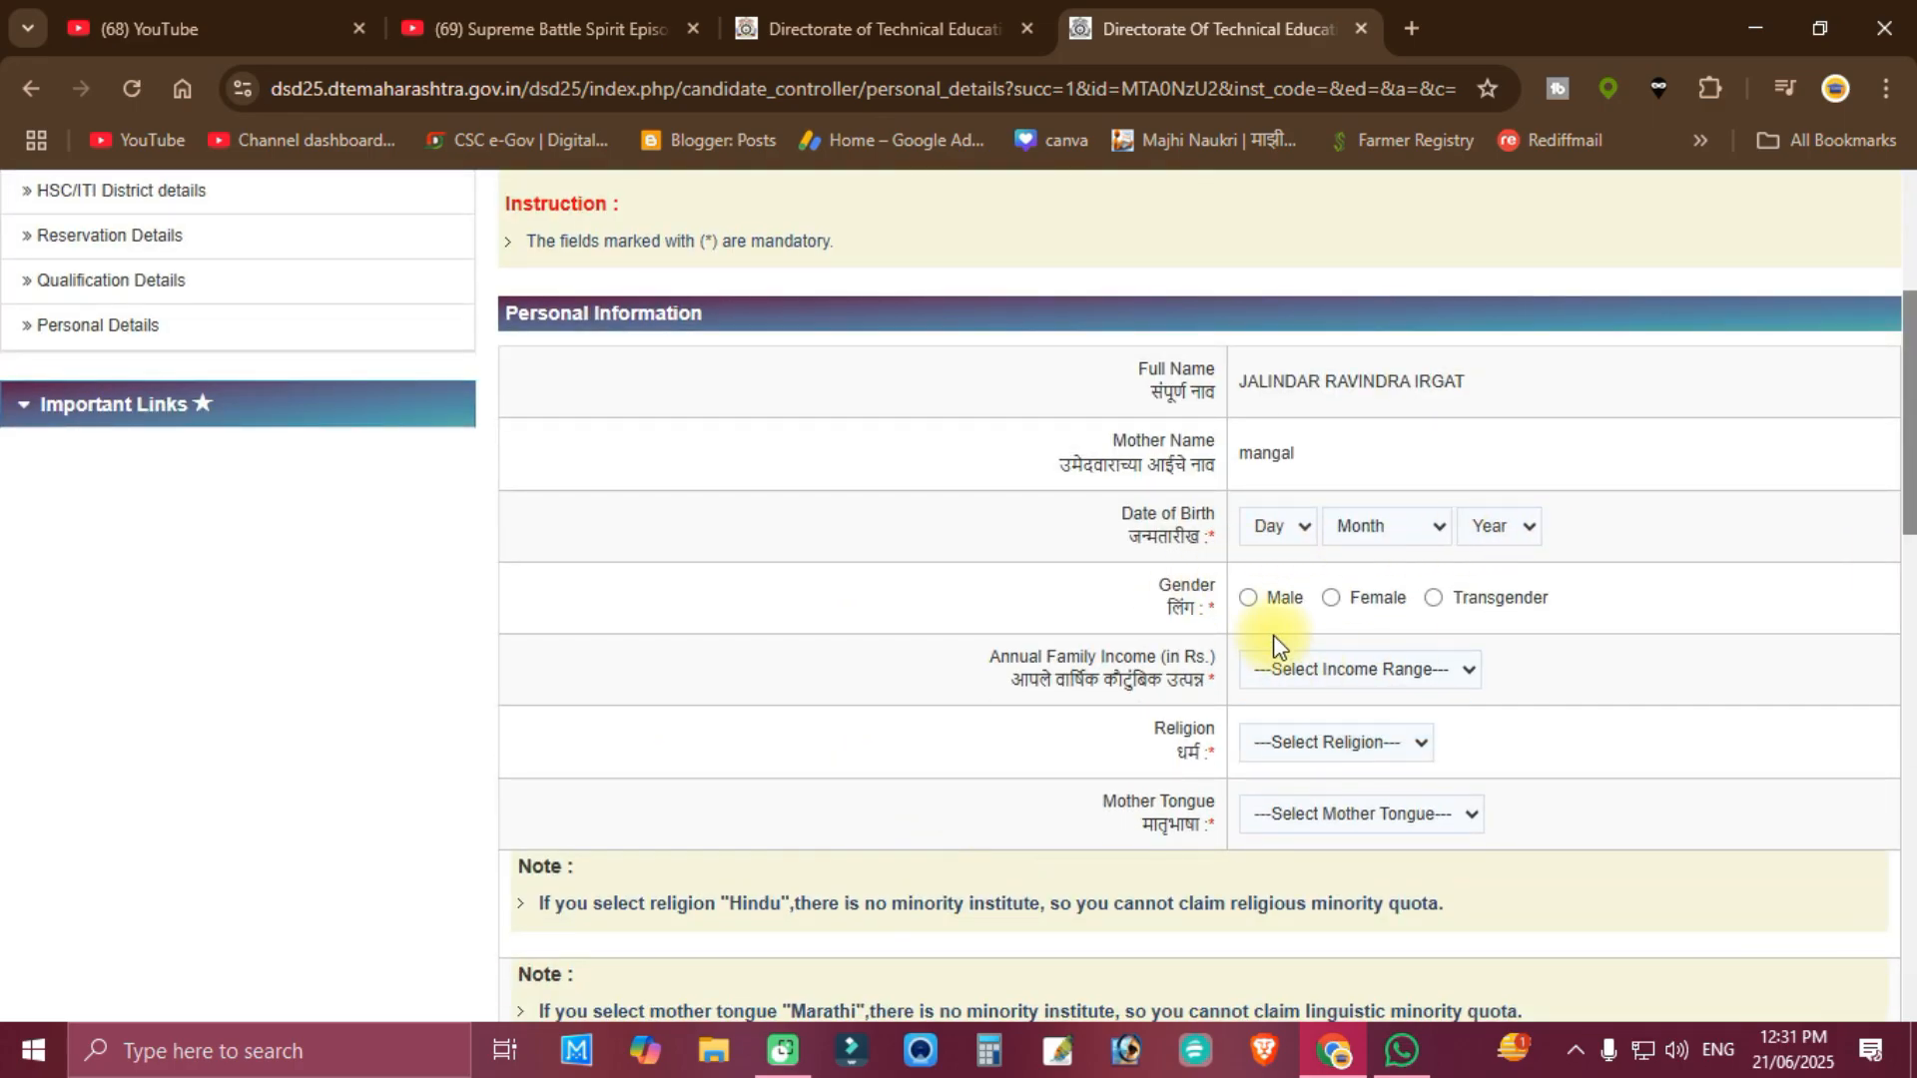
scroll(1213, 691, "down", 1)
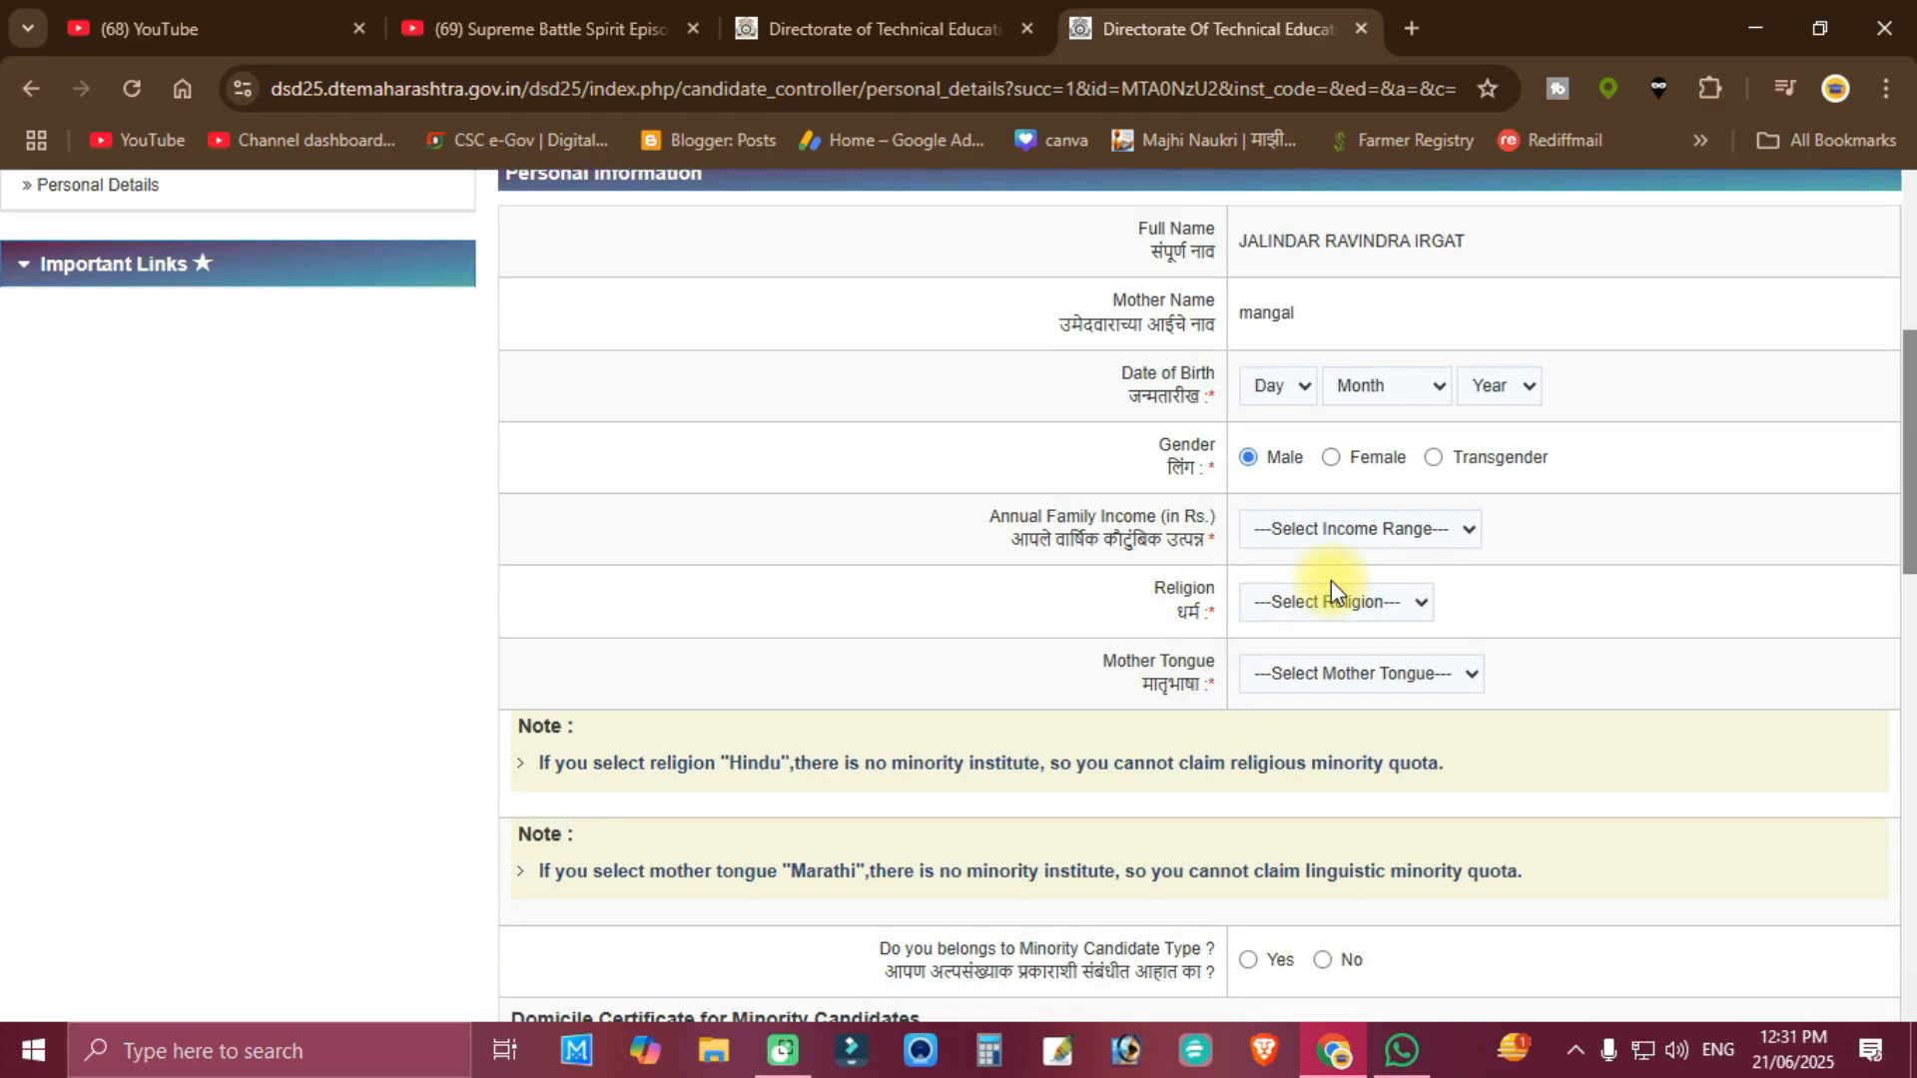
left_click(1382, 555)
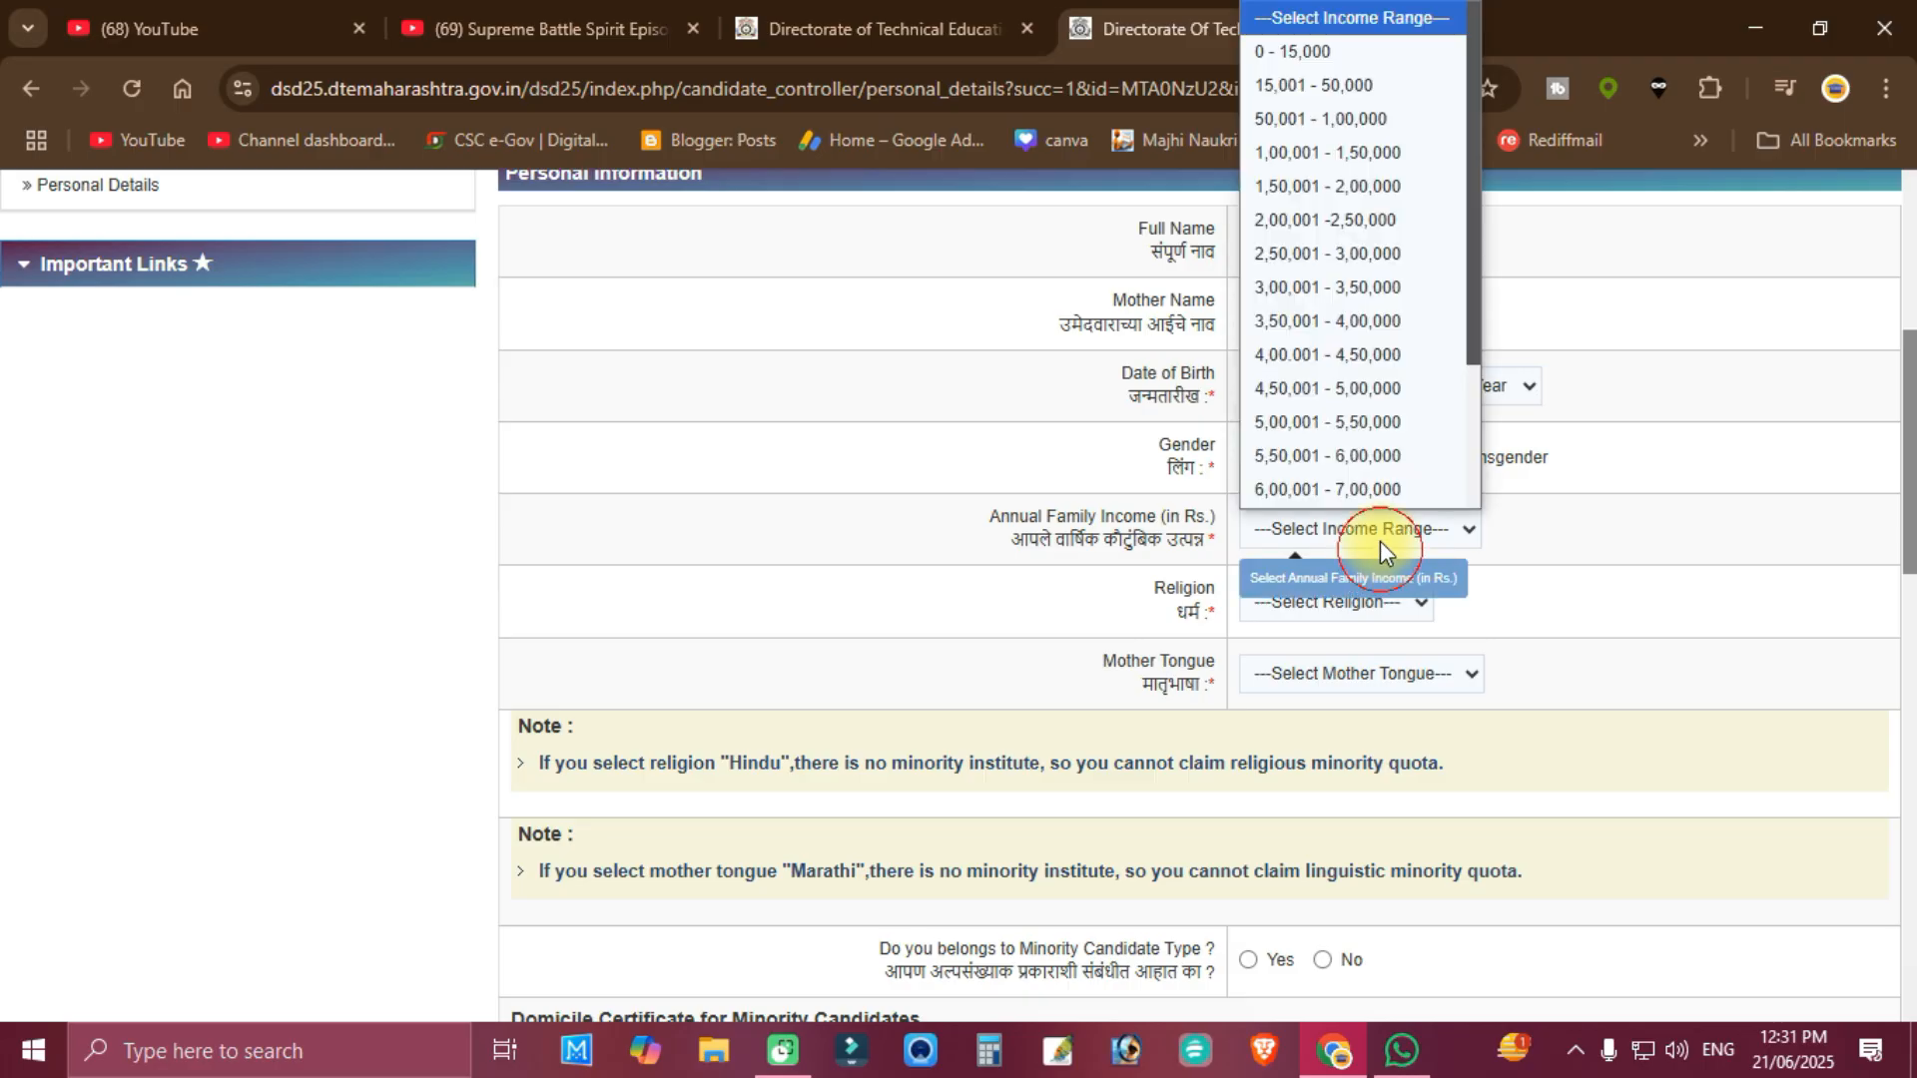
left_click(1384, 86)
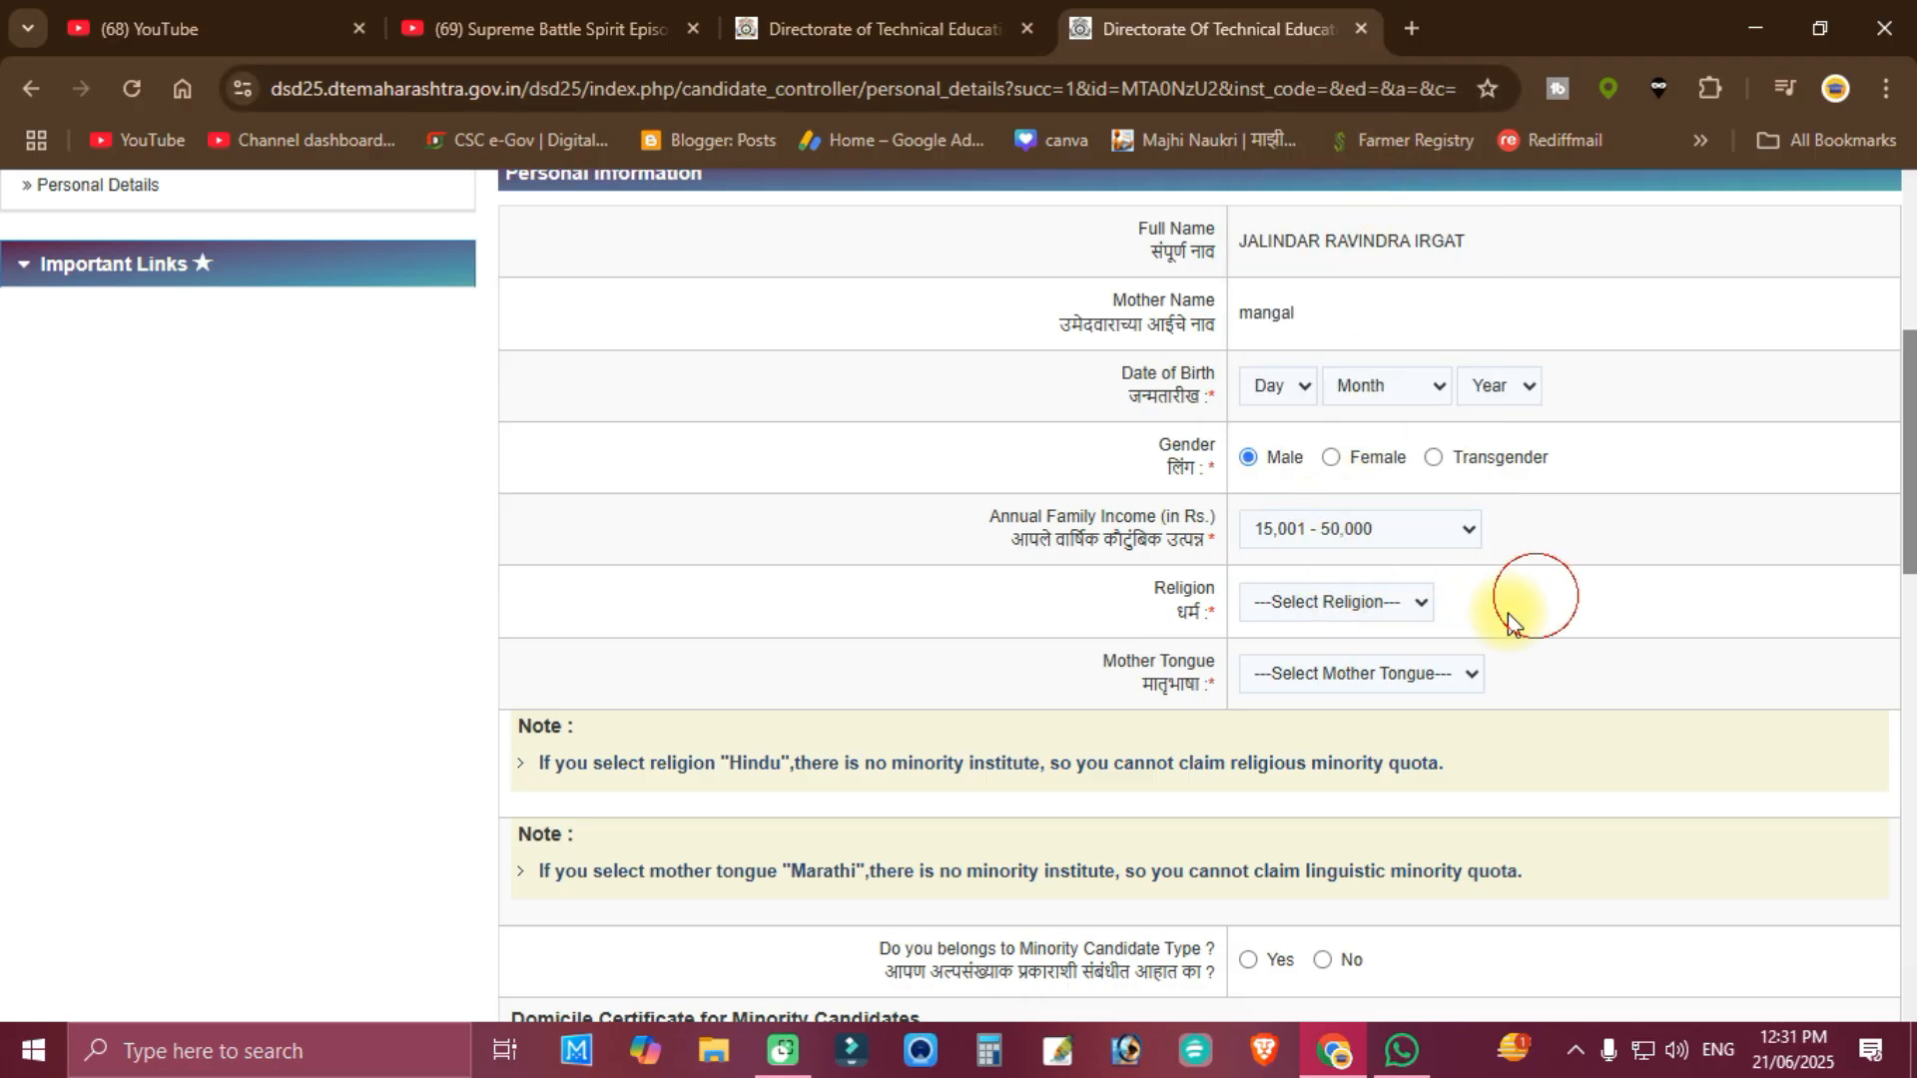
Set the candidate's religion to Hindu and the mother tongue to Marathi
left_click(1362, 609)
left_click(1348, 740)
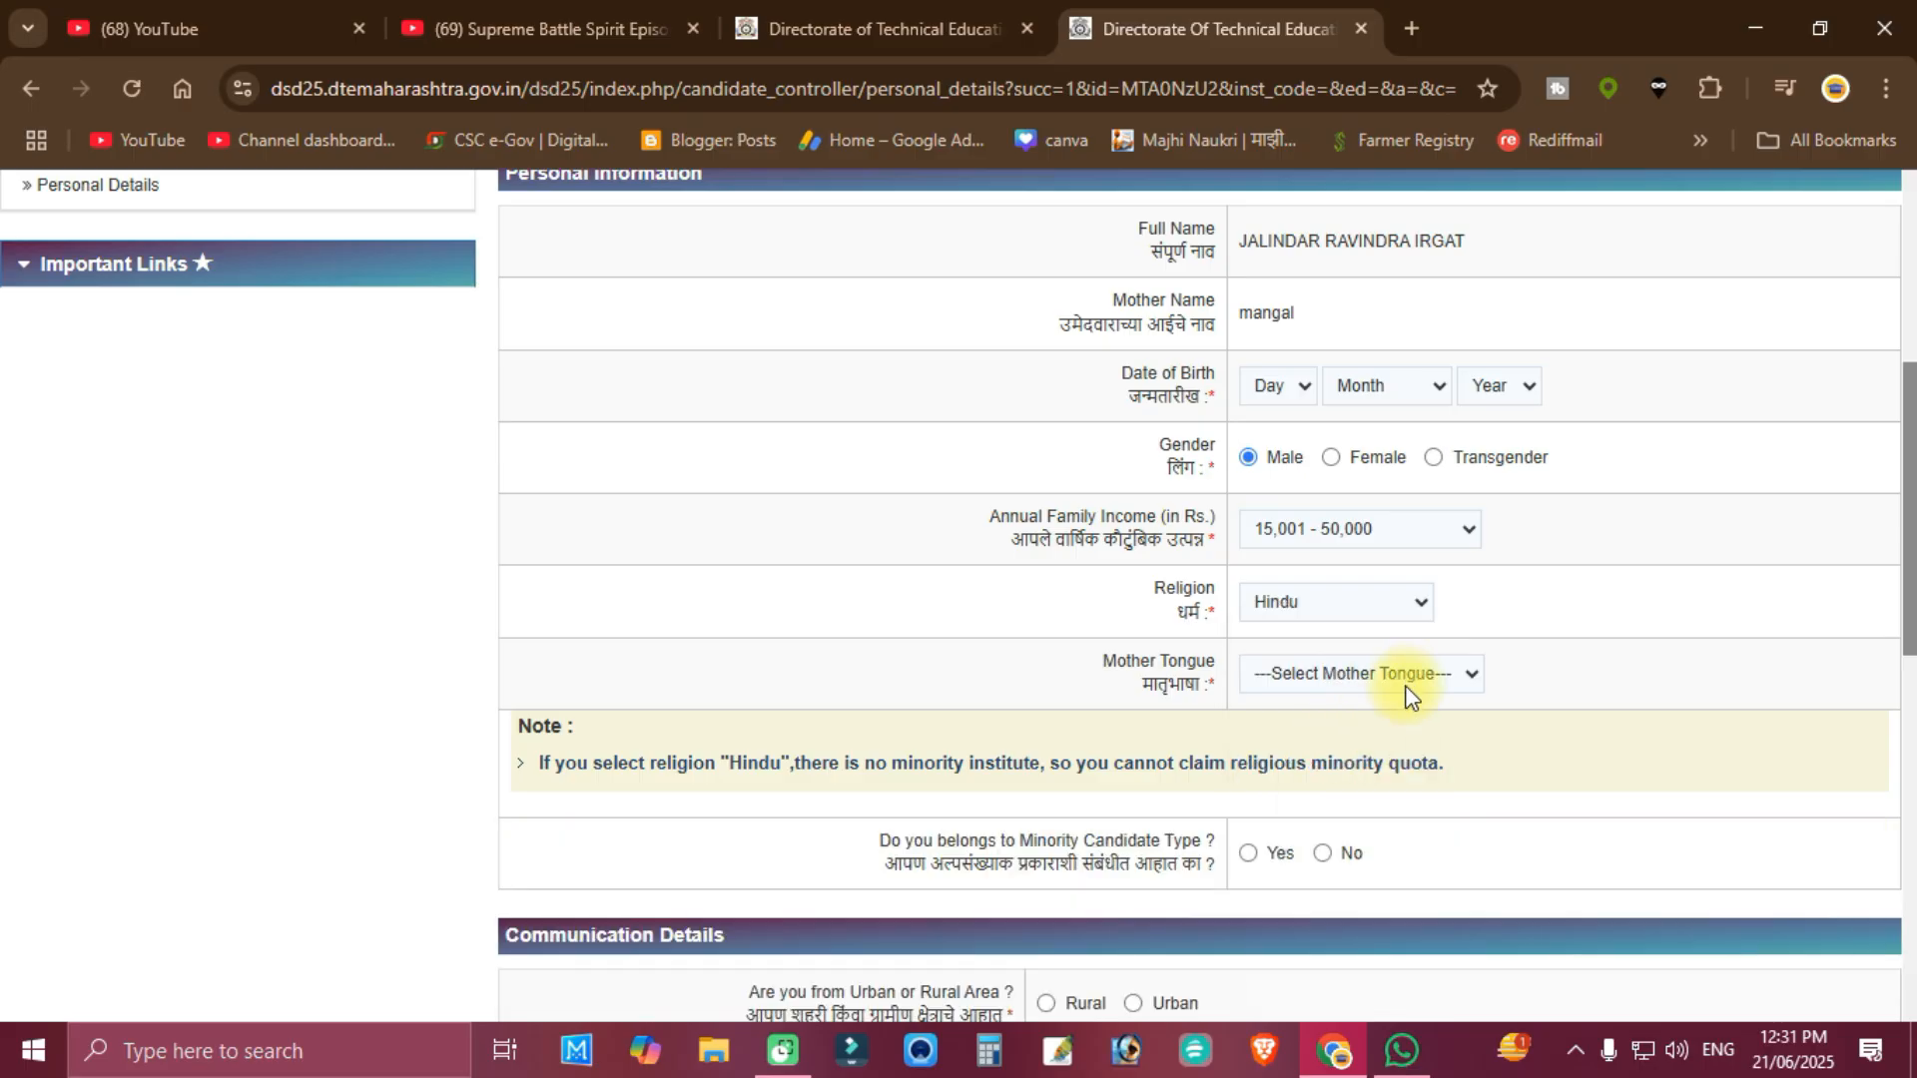
left_click(1408, 685)
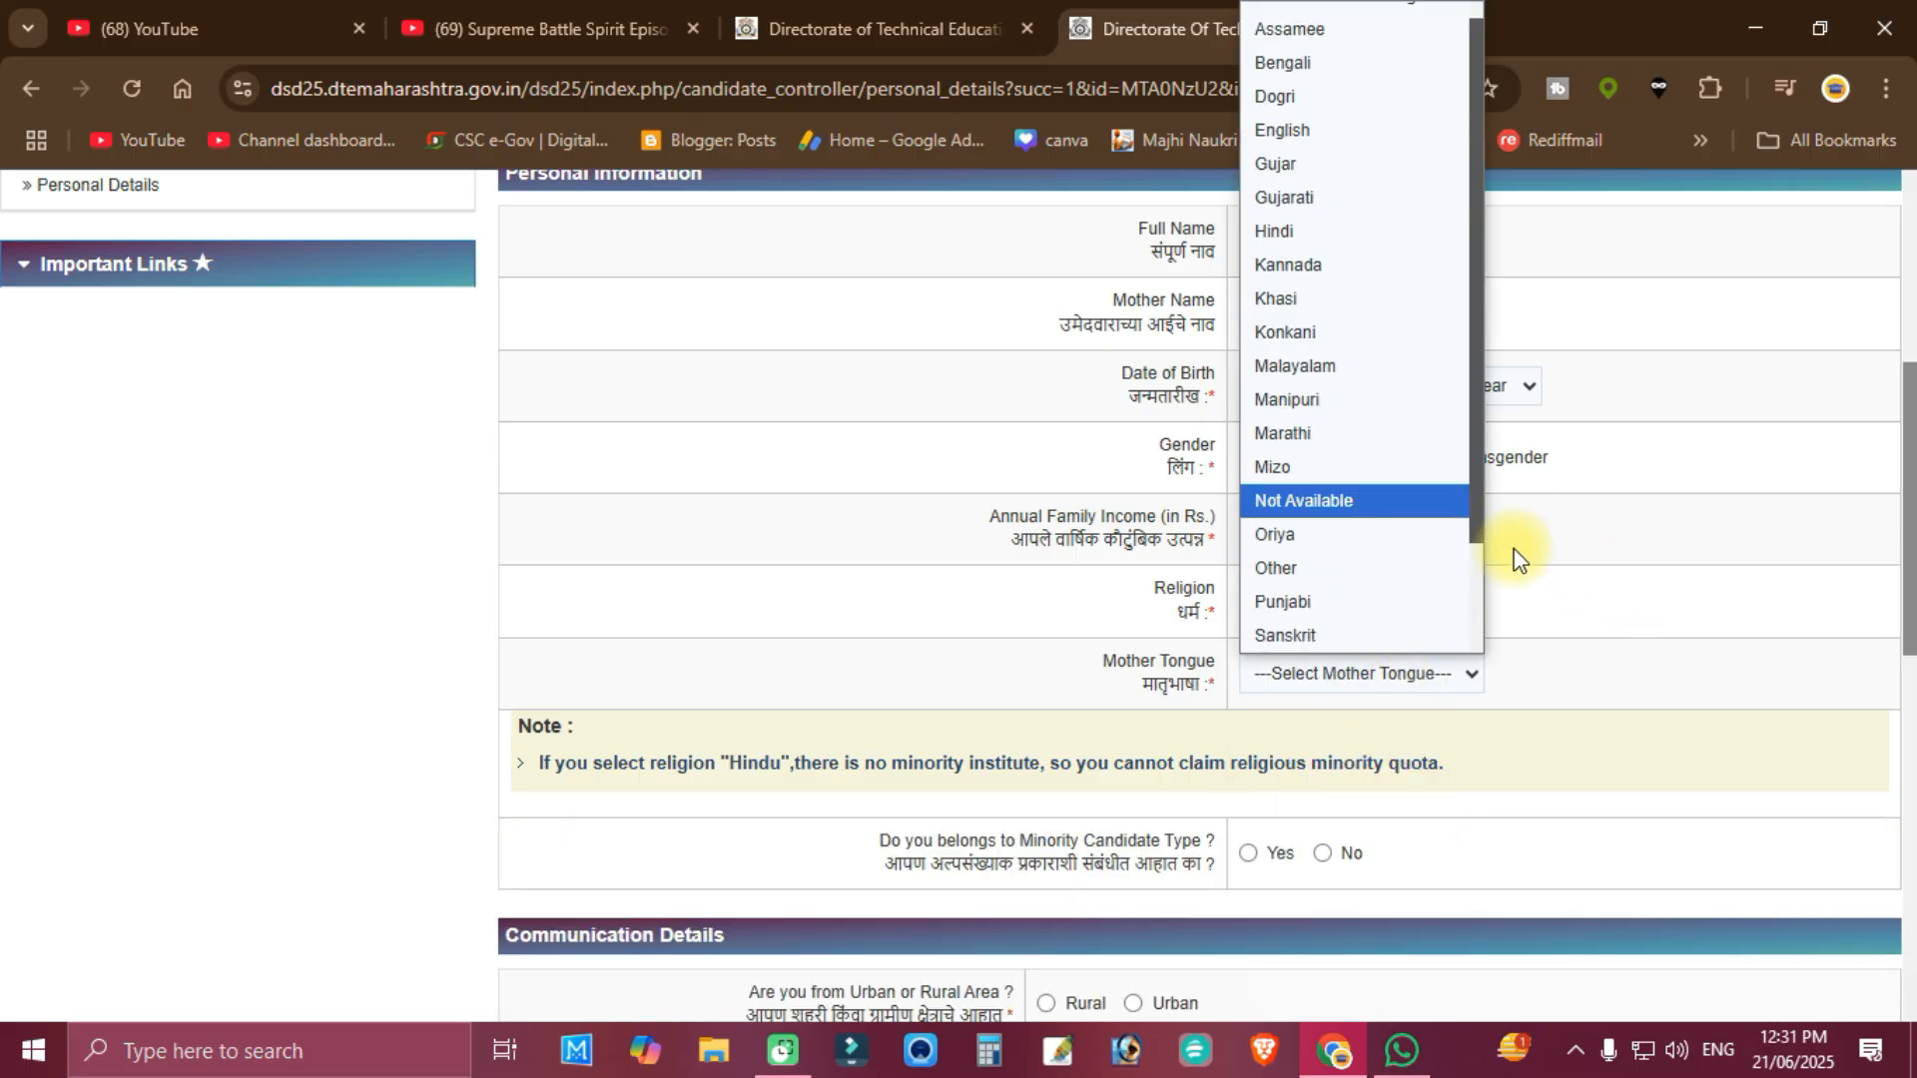
left_click(1393, 433)
Mark the candidate as living in a Rural area and select the taluka of the candidate's address
scroll(1370, 581, "down", 2)
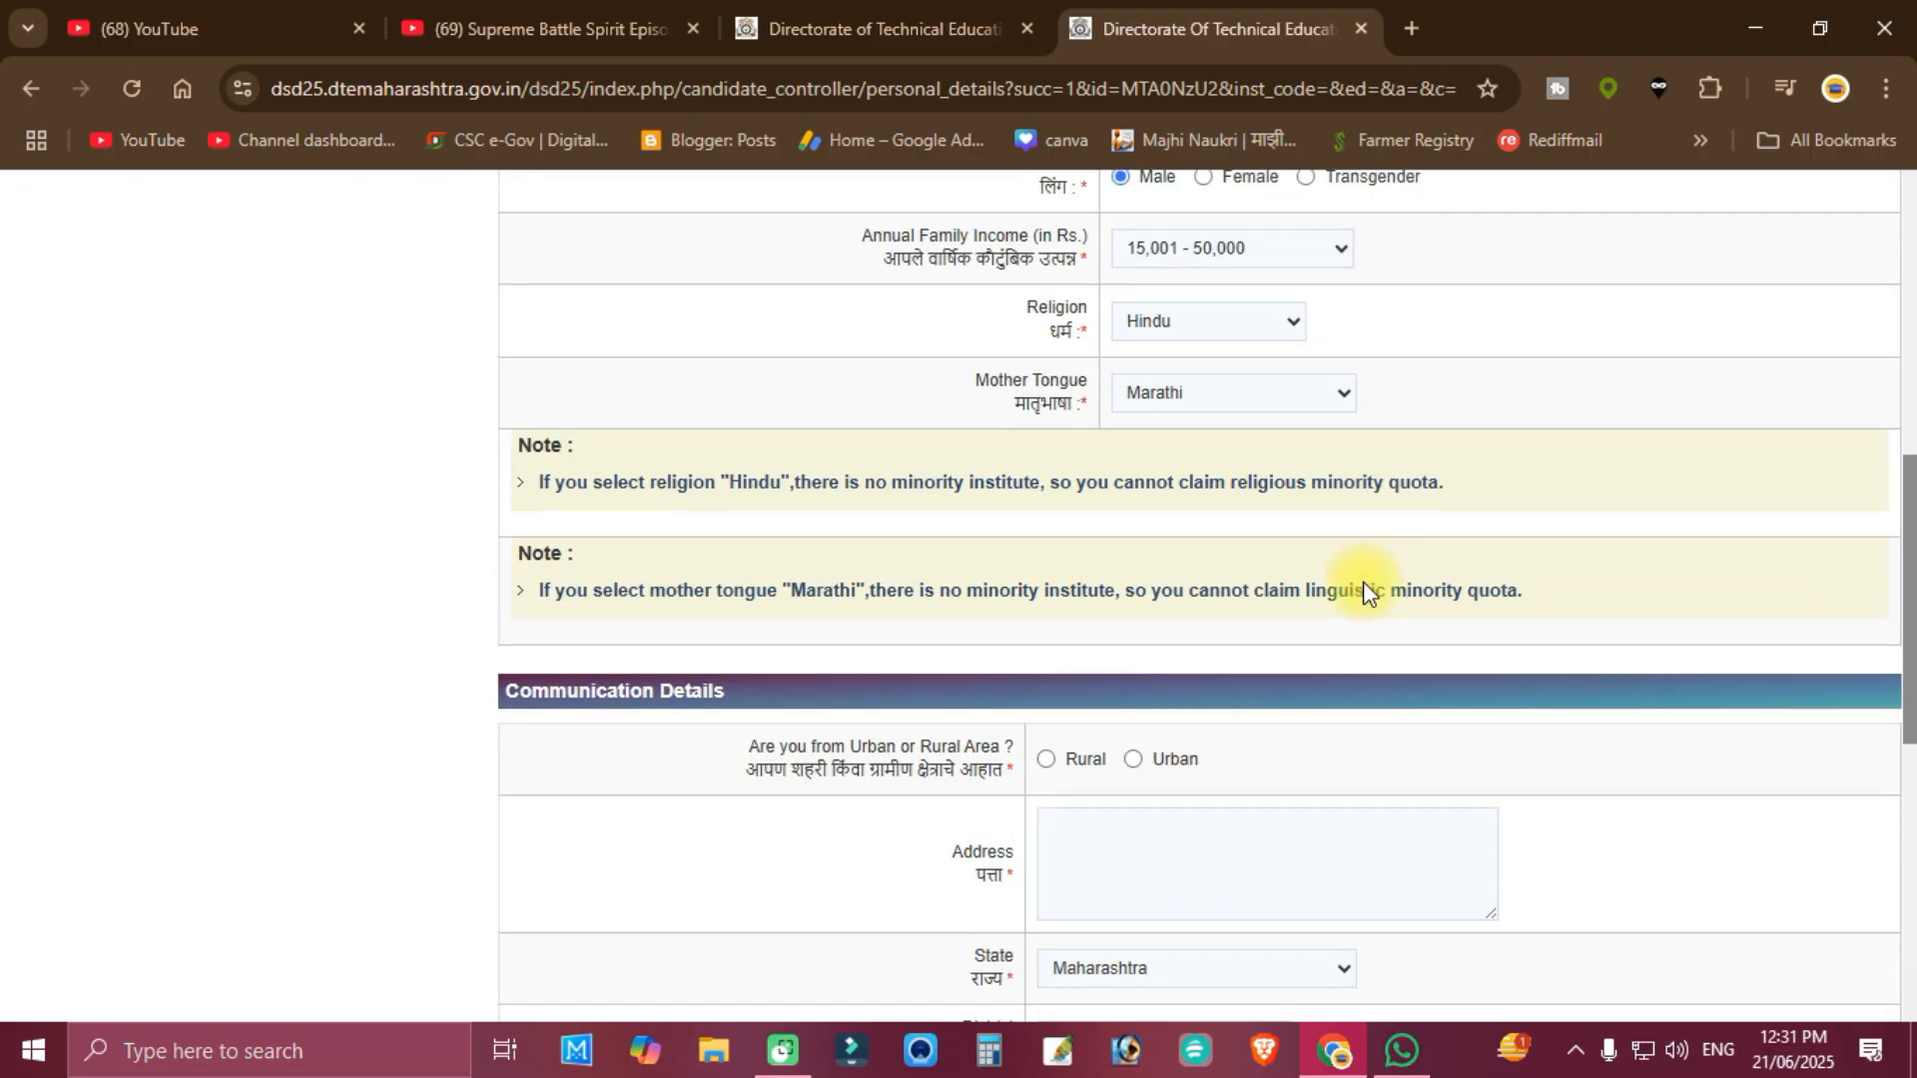
scroll(1310, 539, "down", 1)
scroll(1125, 635, "down", 1)
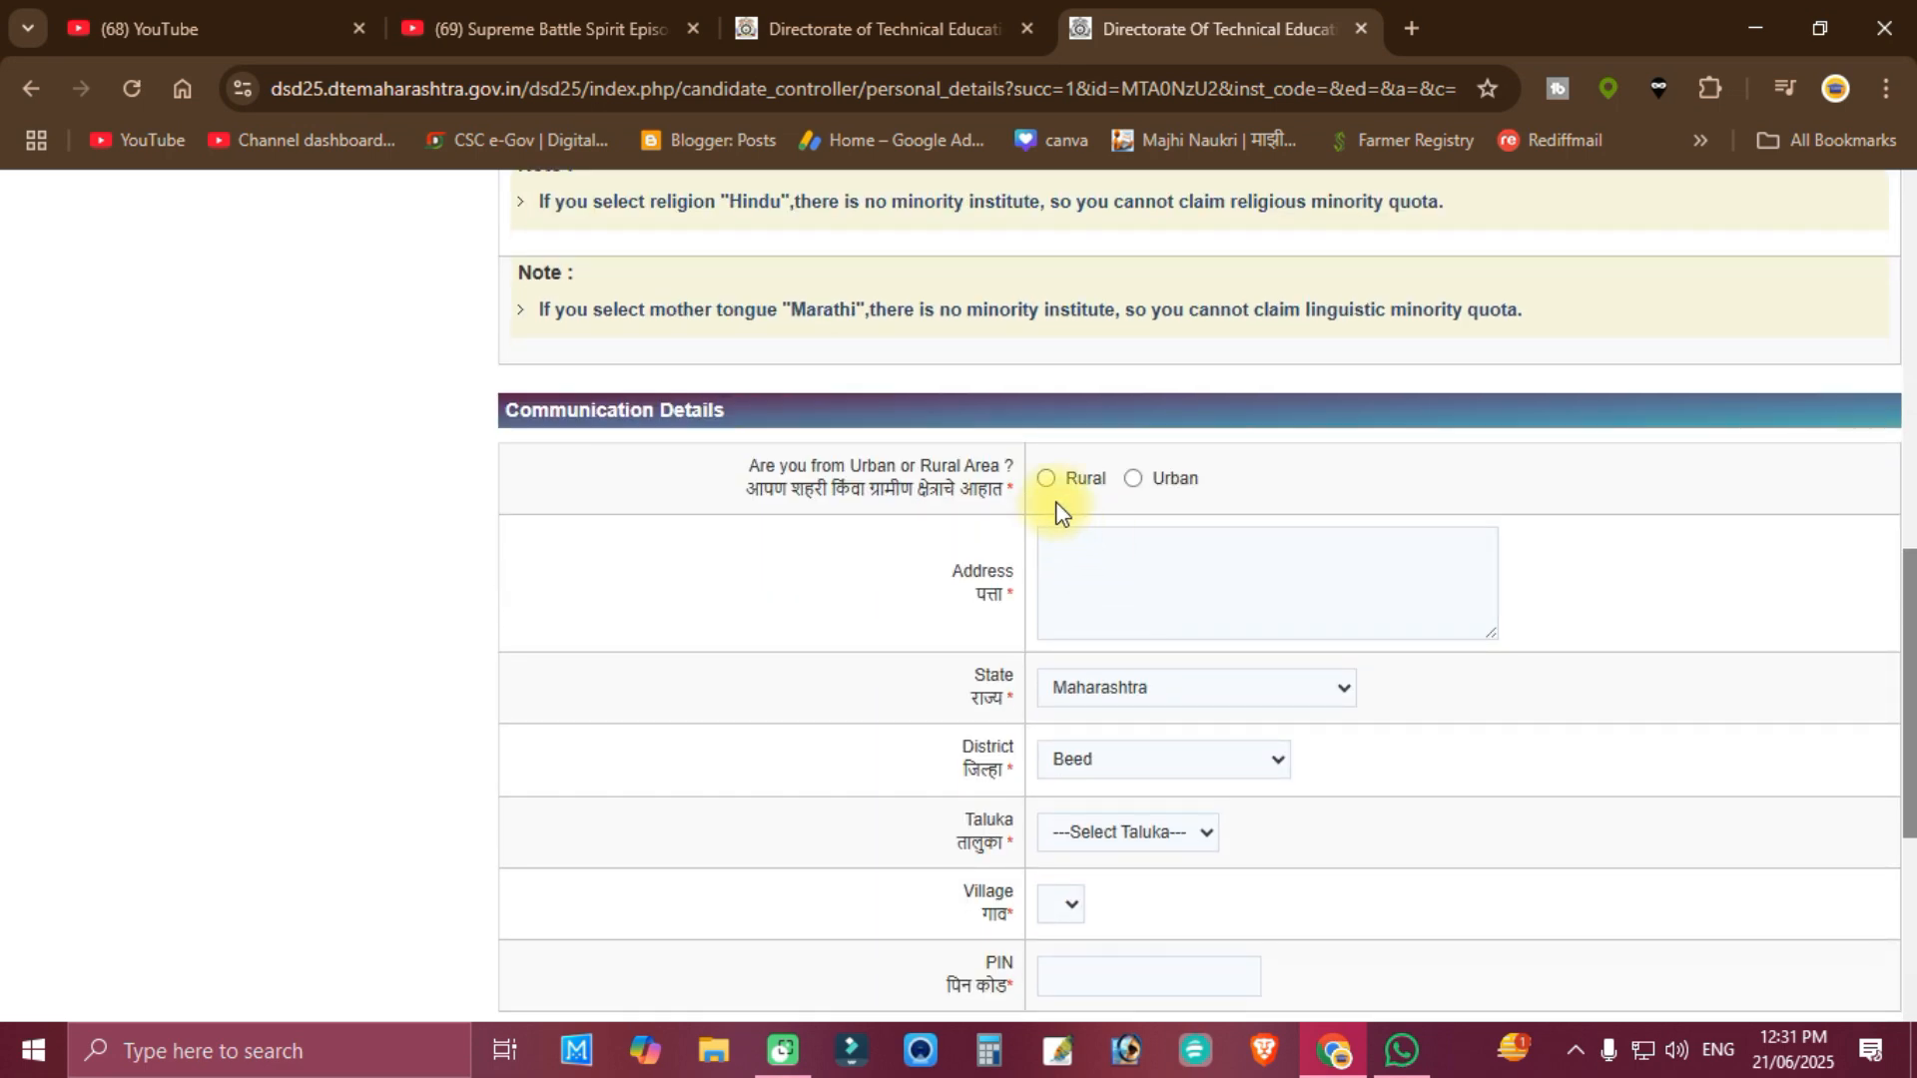
left_click(1159, 562)
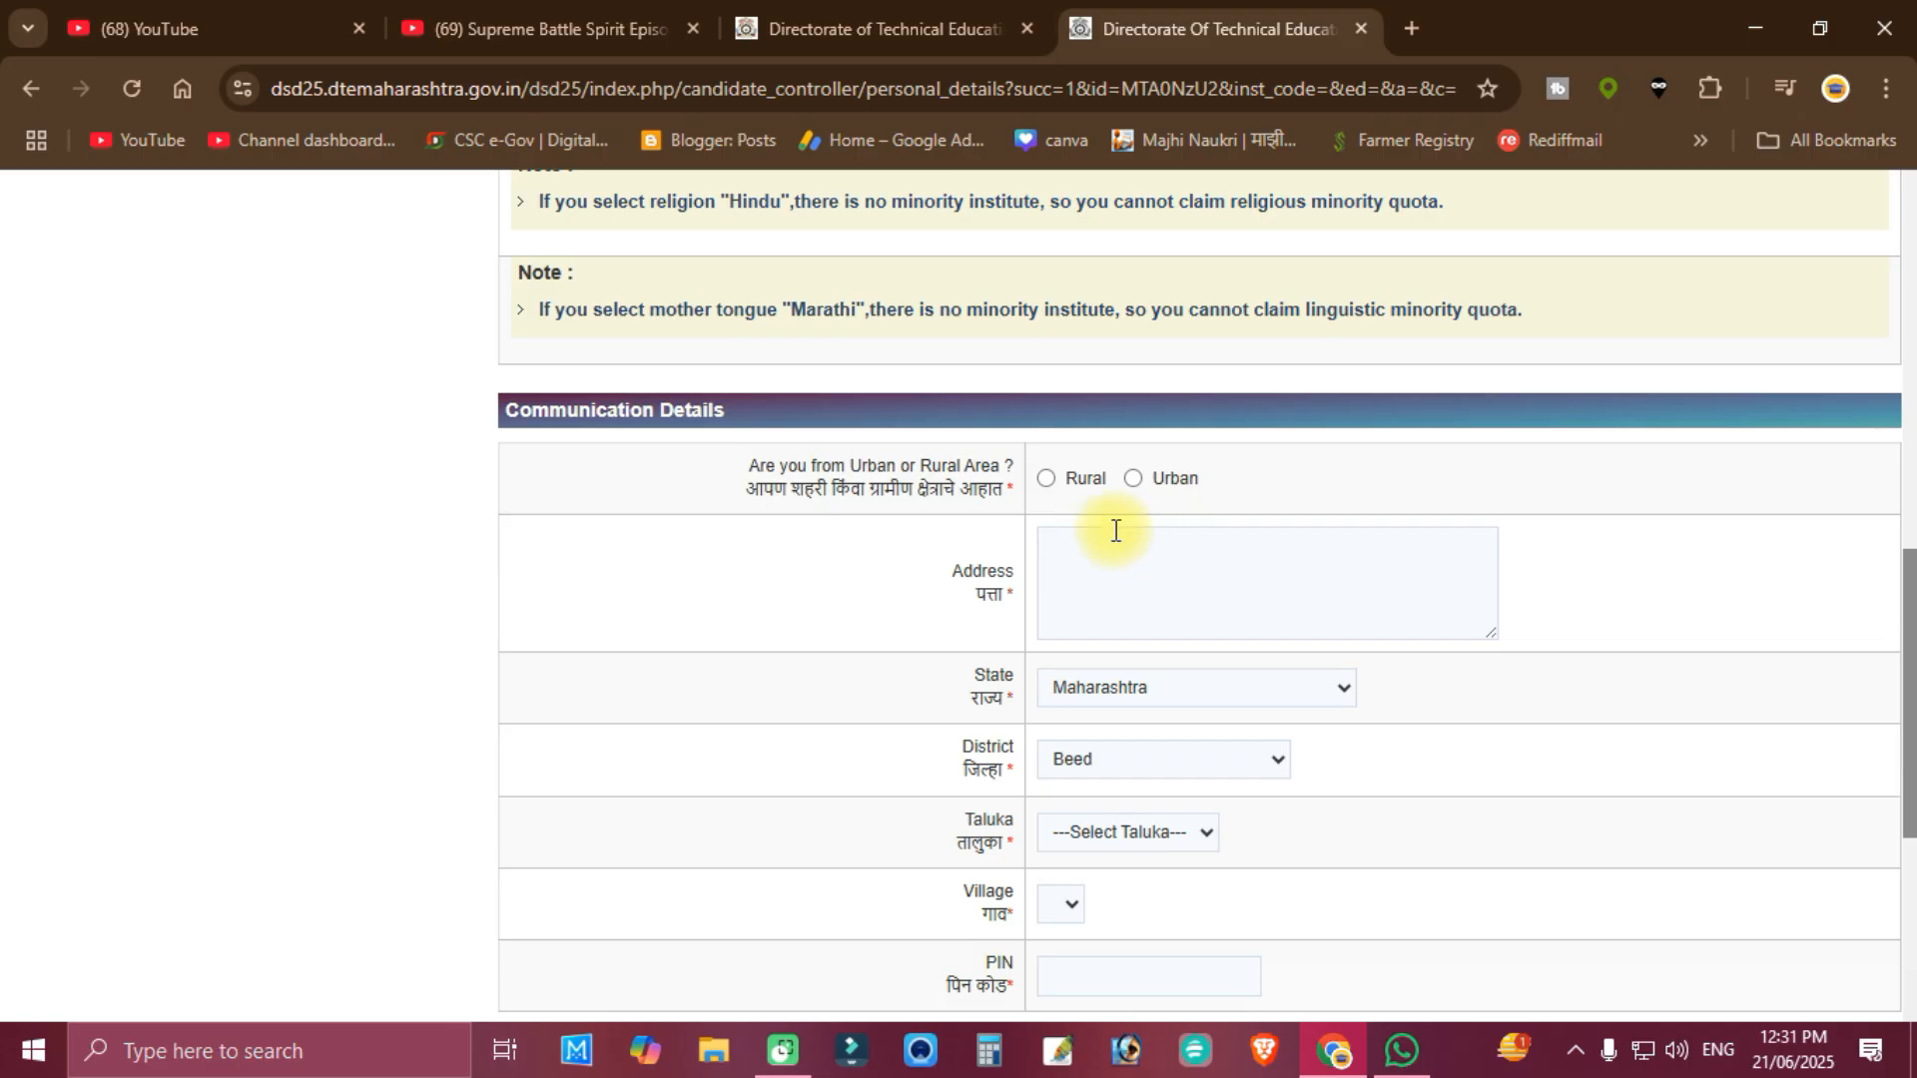
left_click(1047, 480)
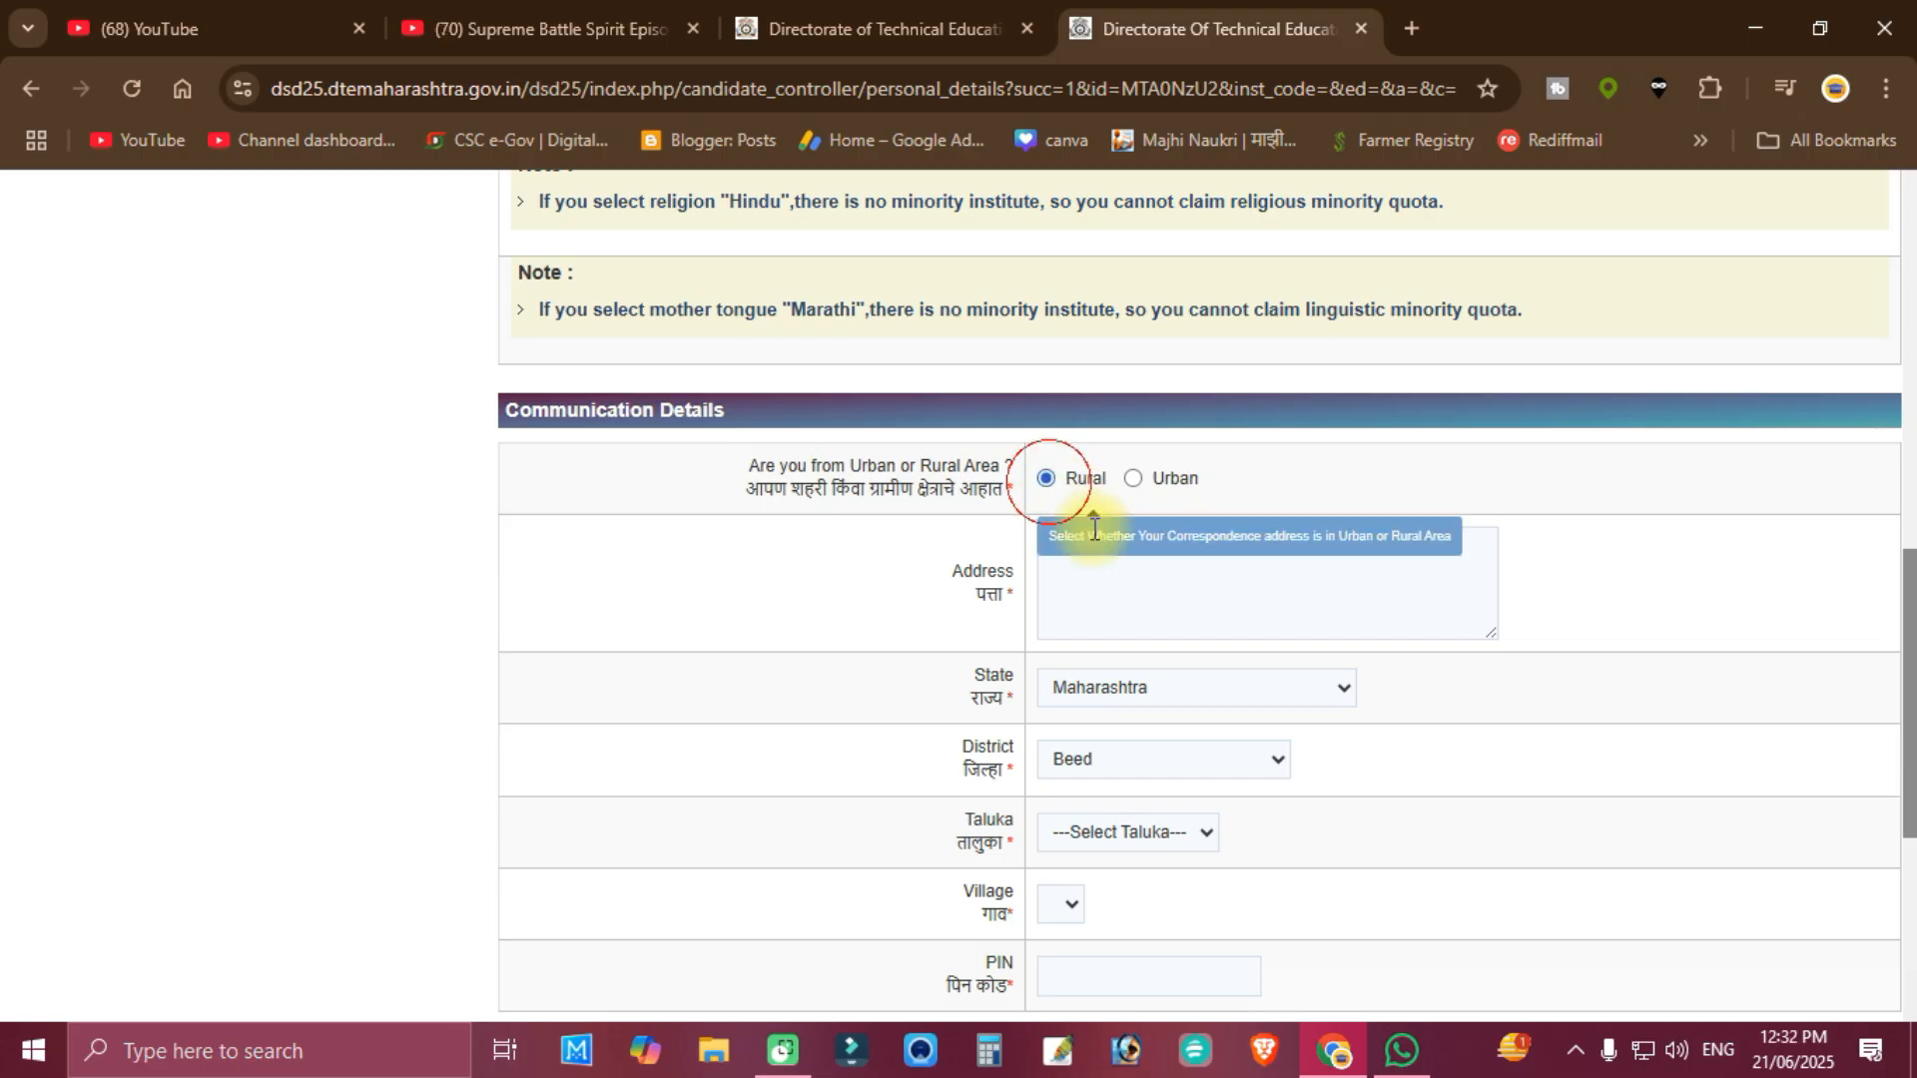
left_click(1122, 587)
scroll(1122, 587, "down", 3)
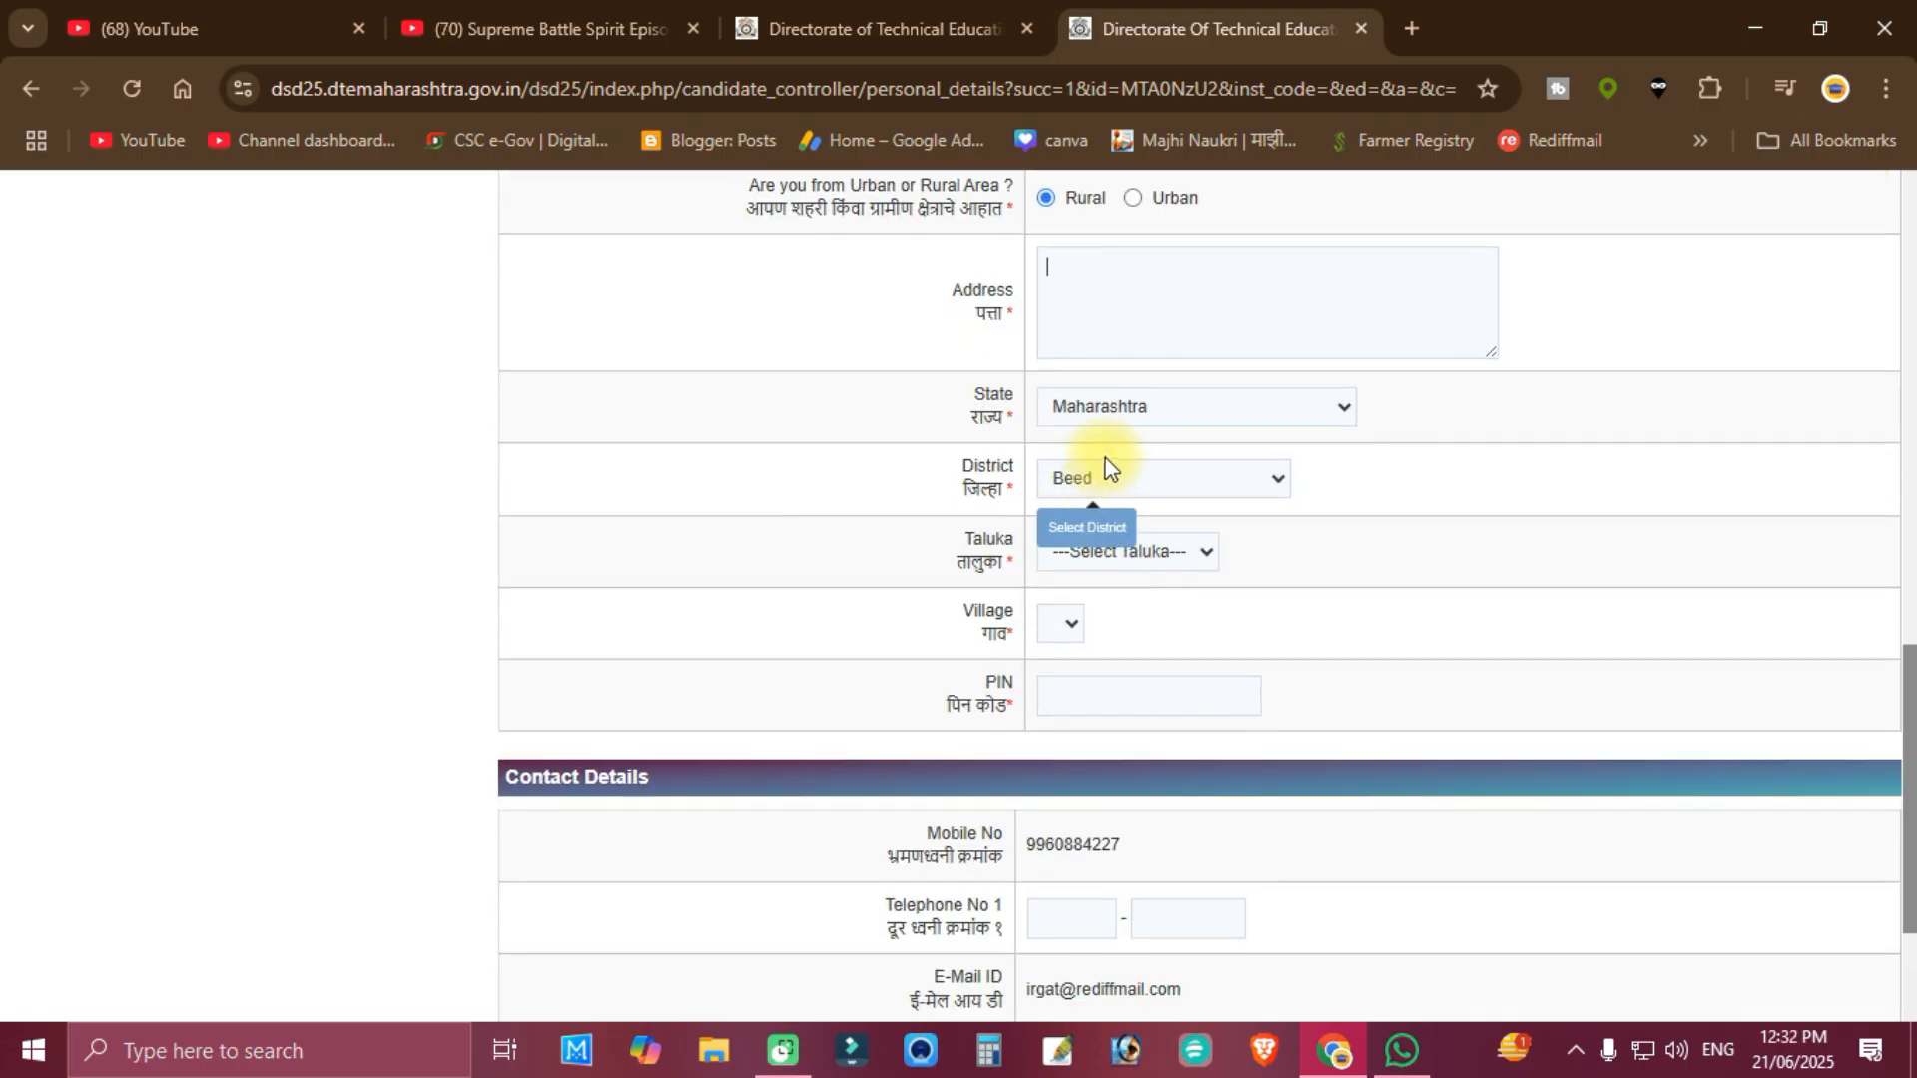
left_click(1156, 552)
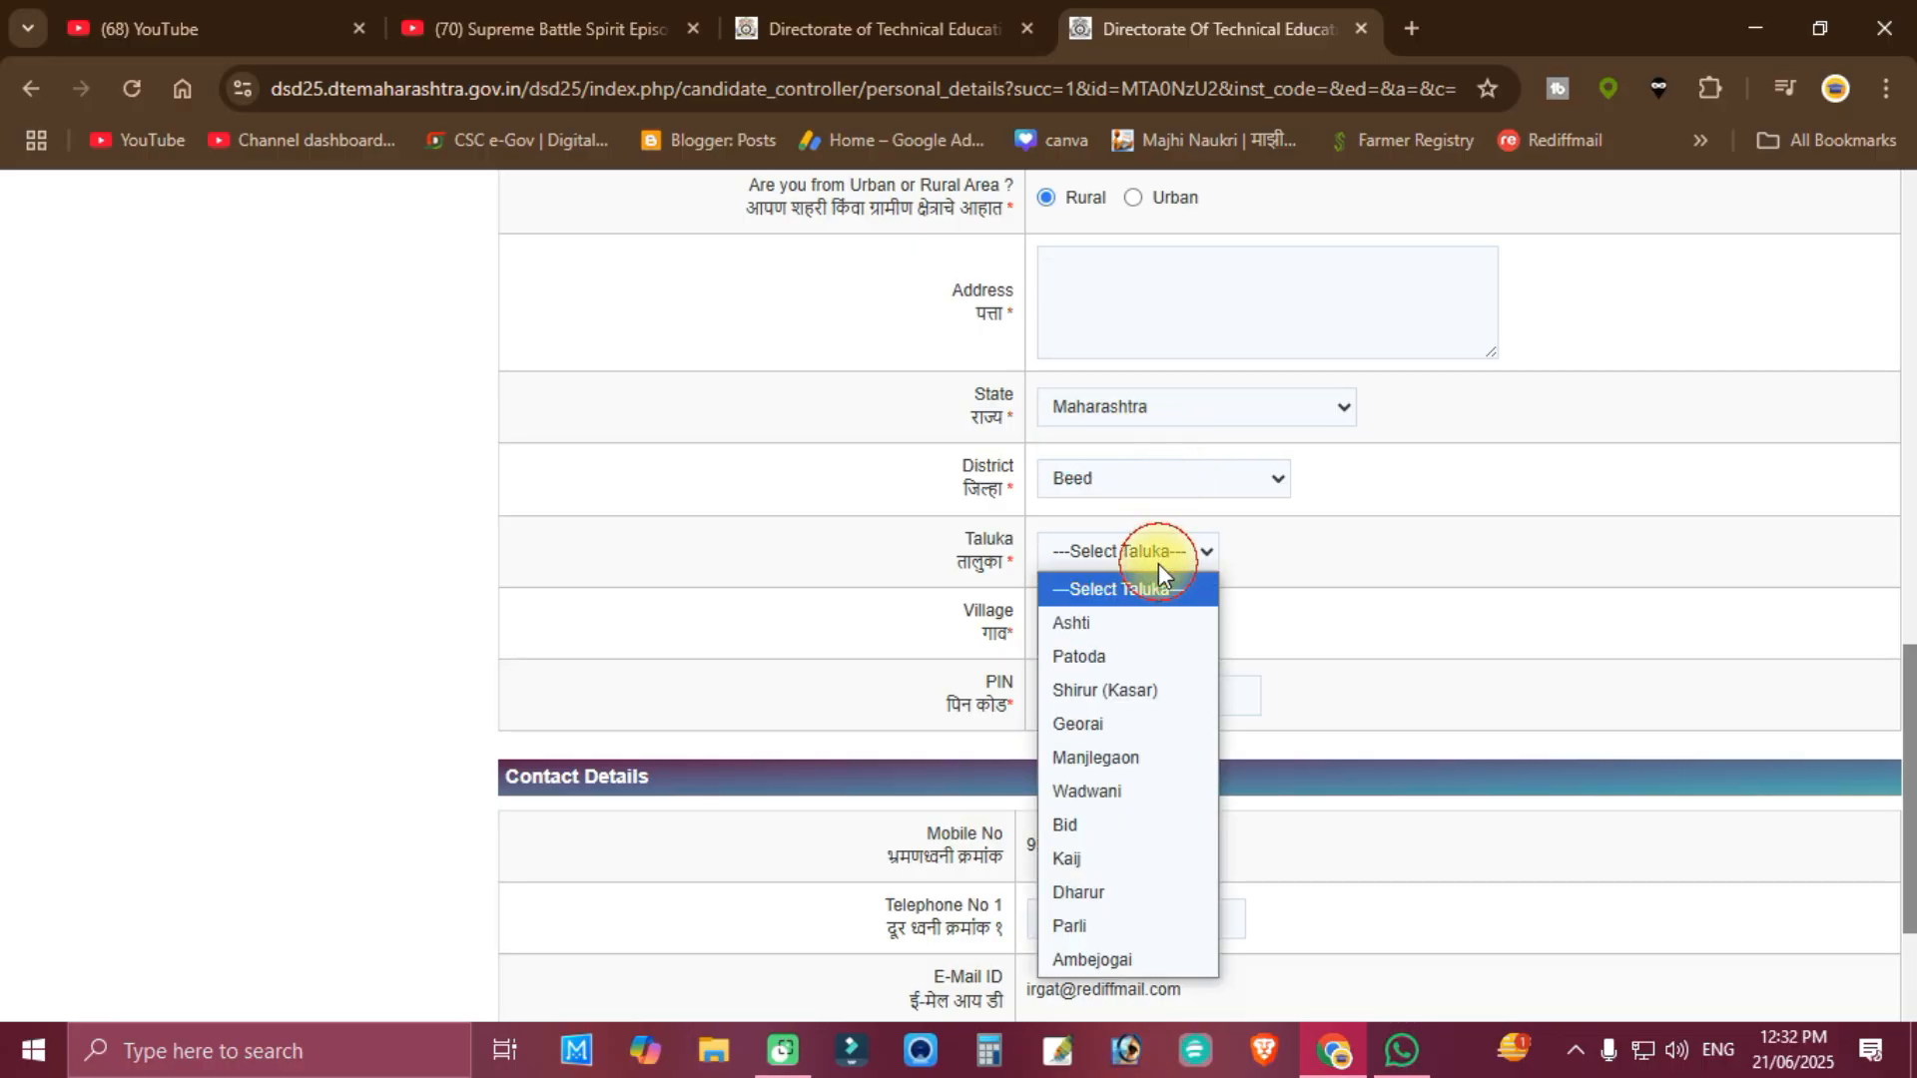
left_click(1092, 859)
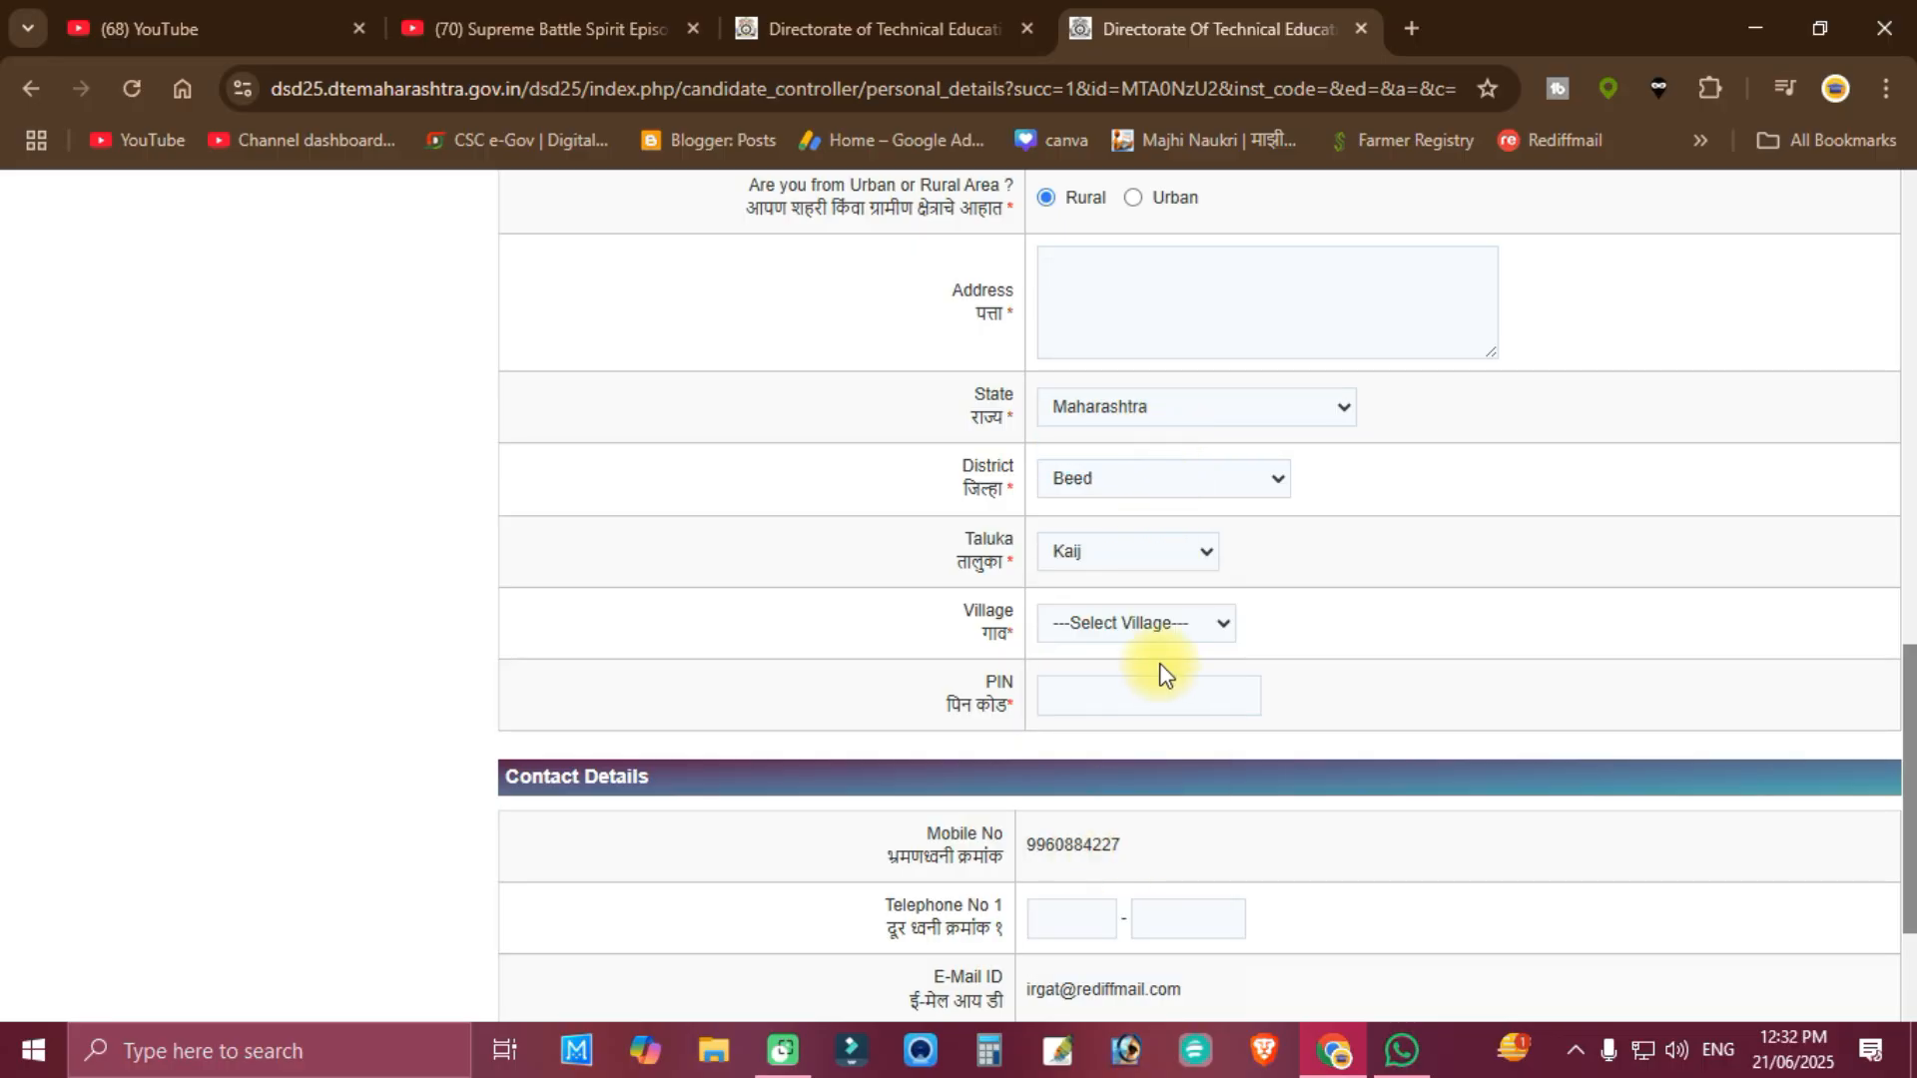
Select the candidate's village, enter the postal code of the address and save the personal details
left_click(1120, 631)
type("yu")
left_click(1120, 631)
left_click(1125, 686)
type("43151")
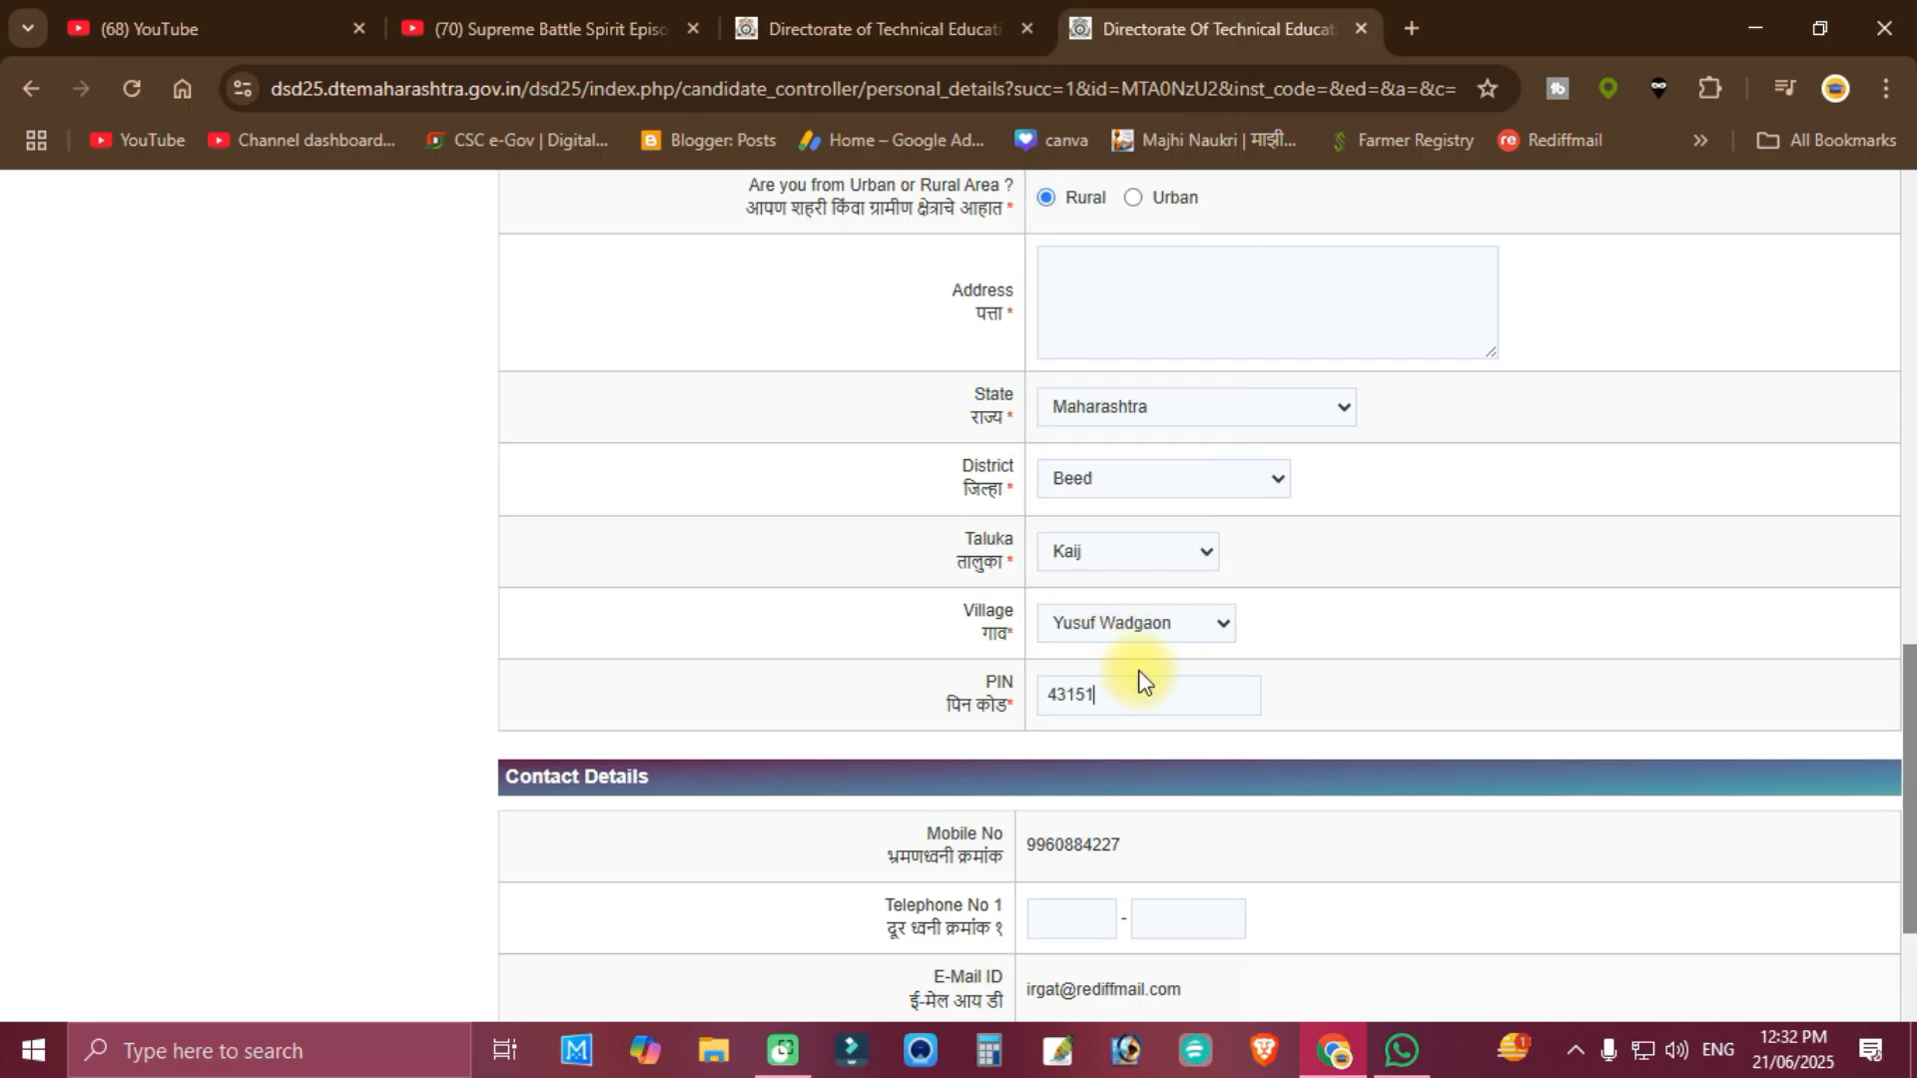
type("7")
scroll(1709, 674, "down", 3)
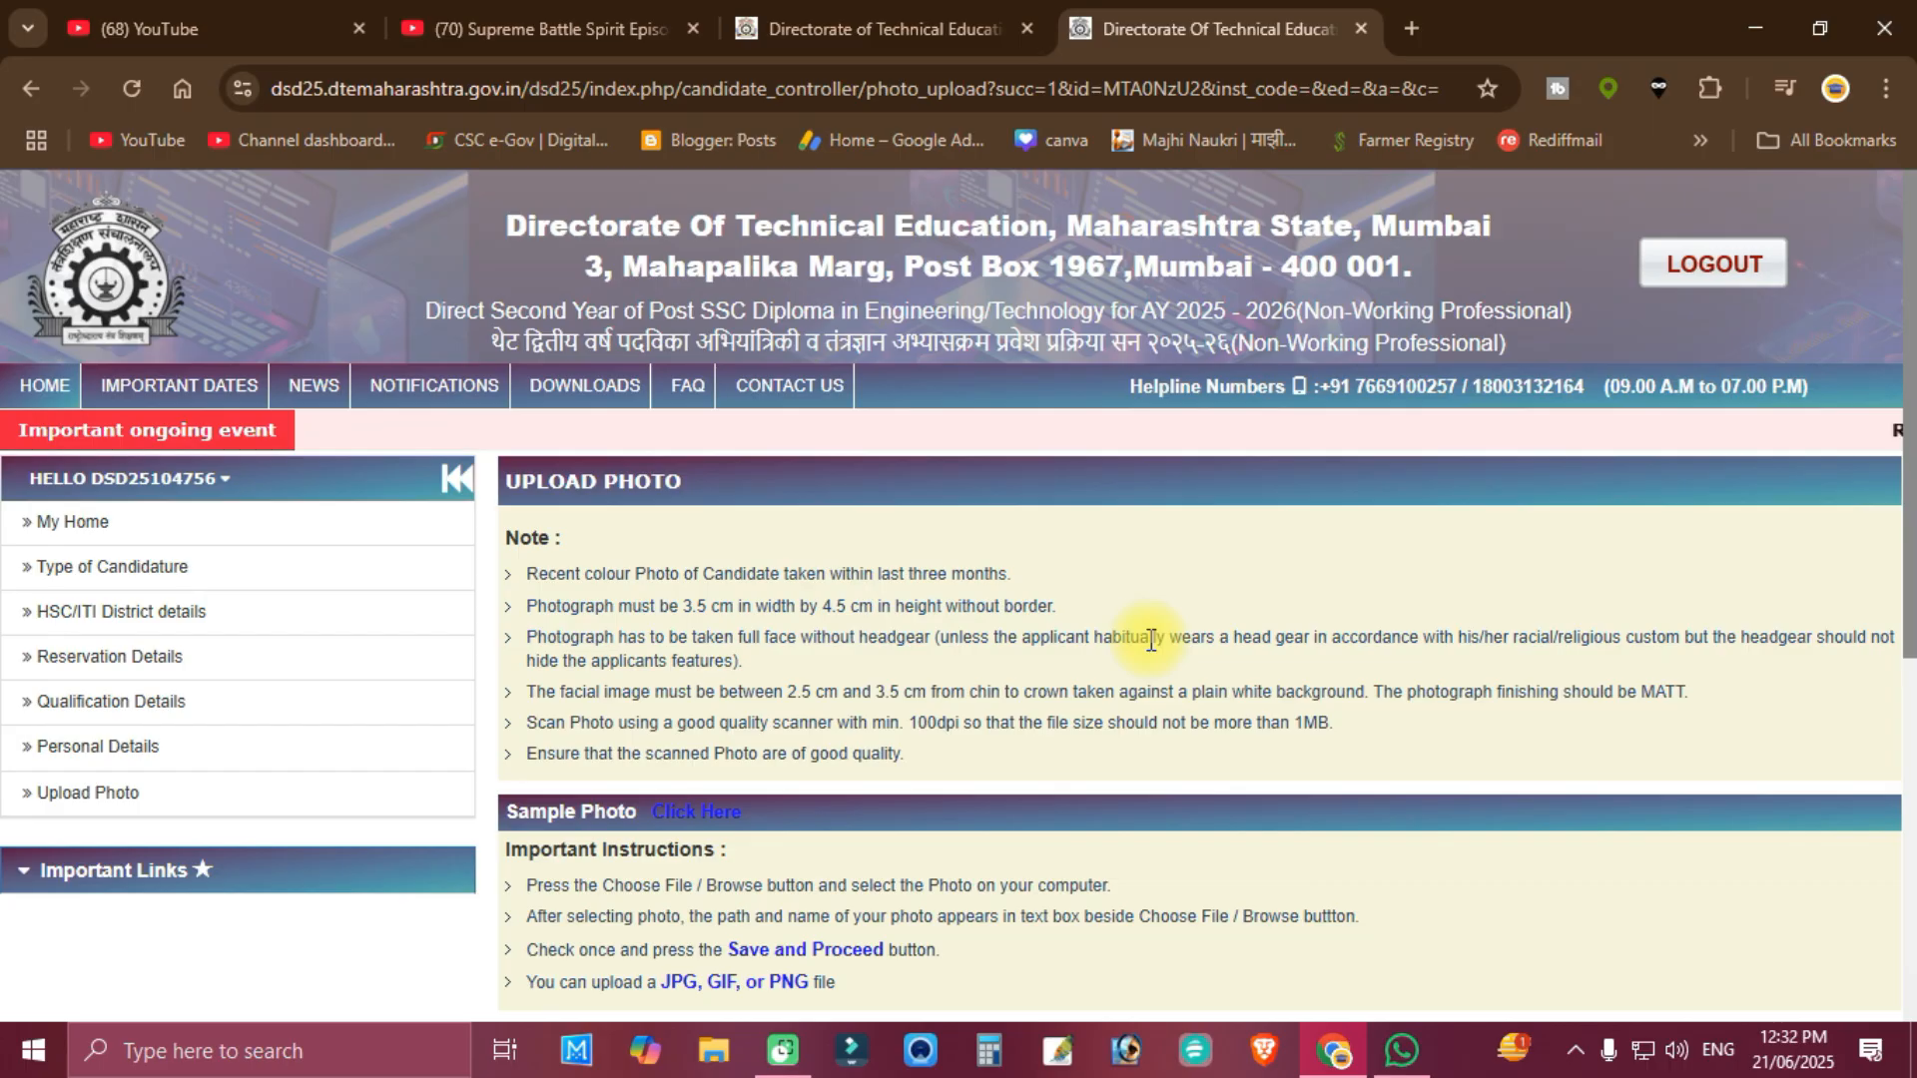
Review the candidate photo requirements and the upload instructions
scroll(1151, 640, "down", 5)
scroll(1151, 647, "up", 1)
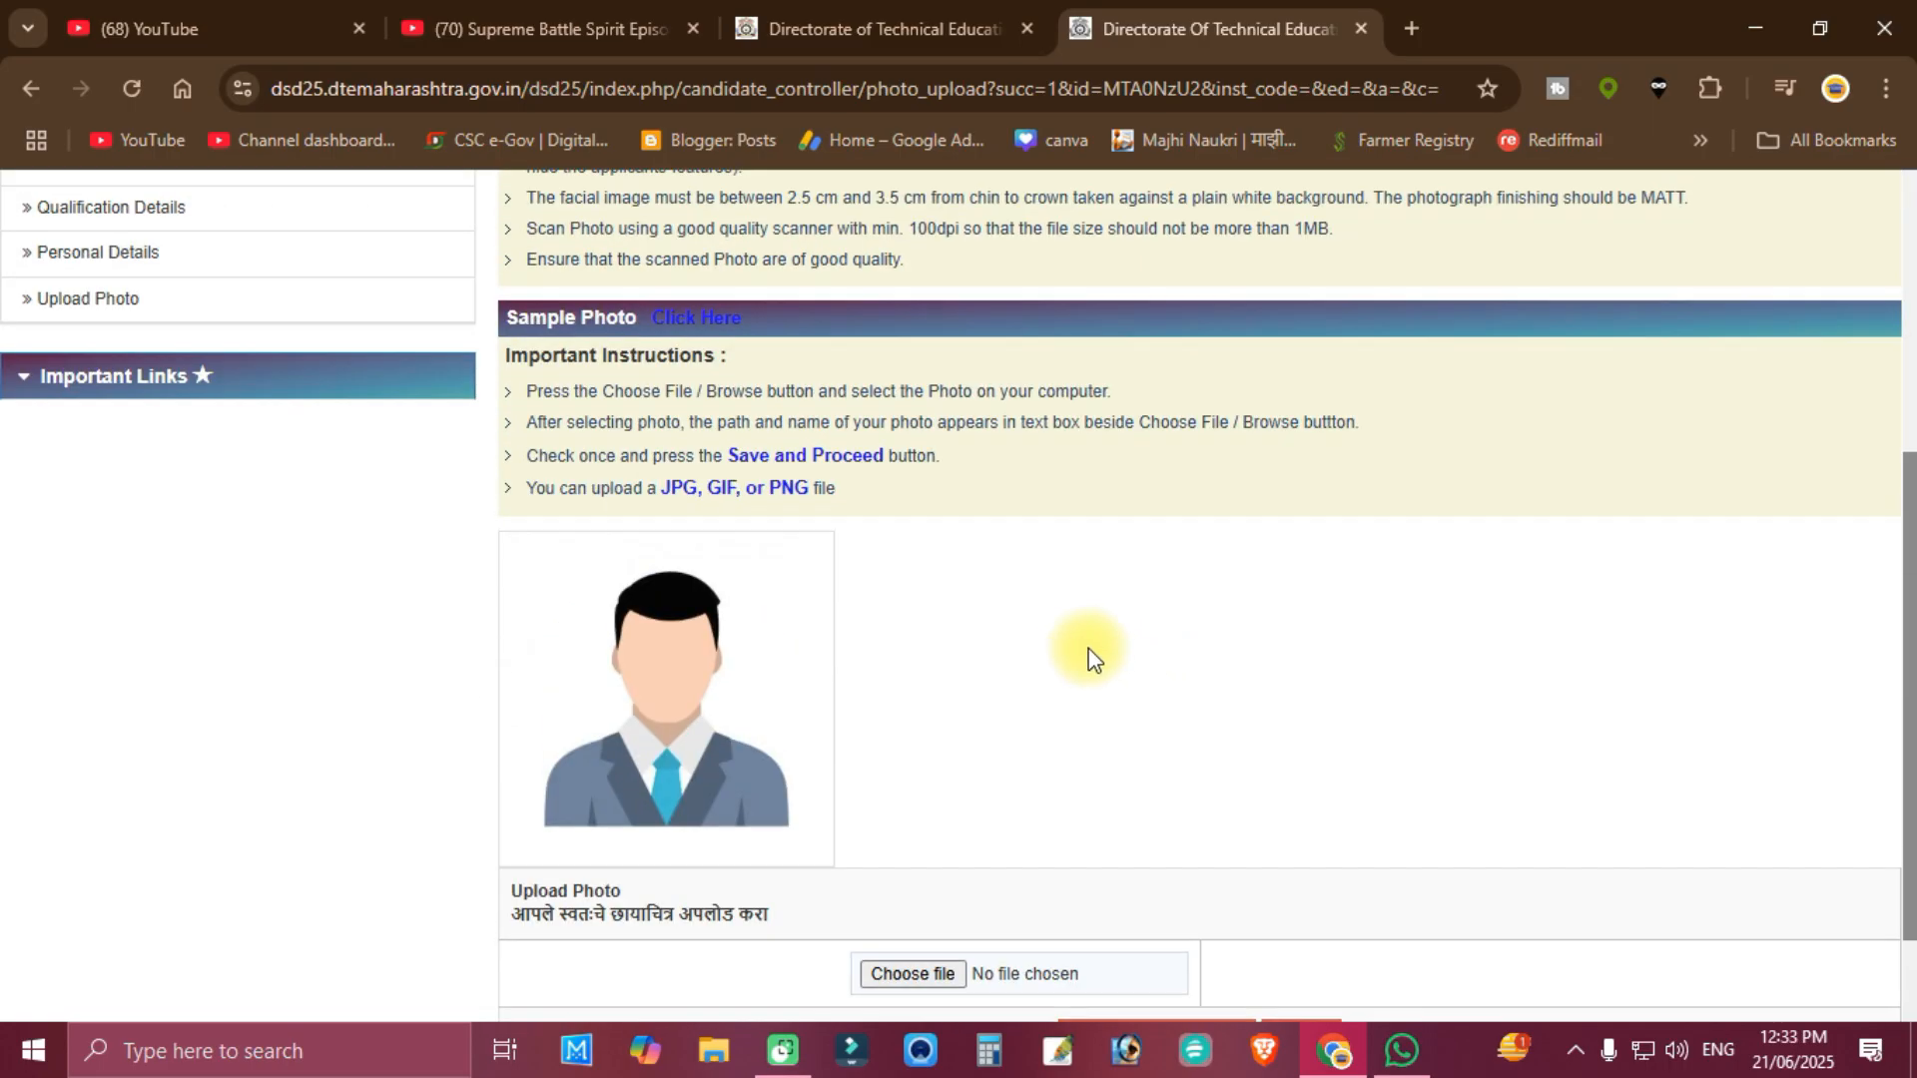
Upload the candidate's photo from the Desktop folder and save it to proceed to the document uploads
scroll(1062, 663, "up", 1)
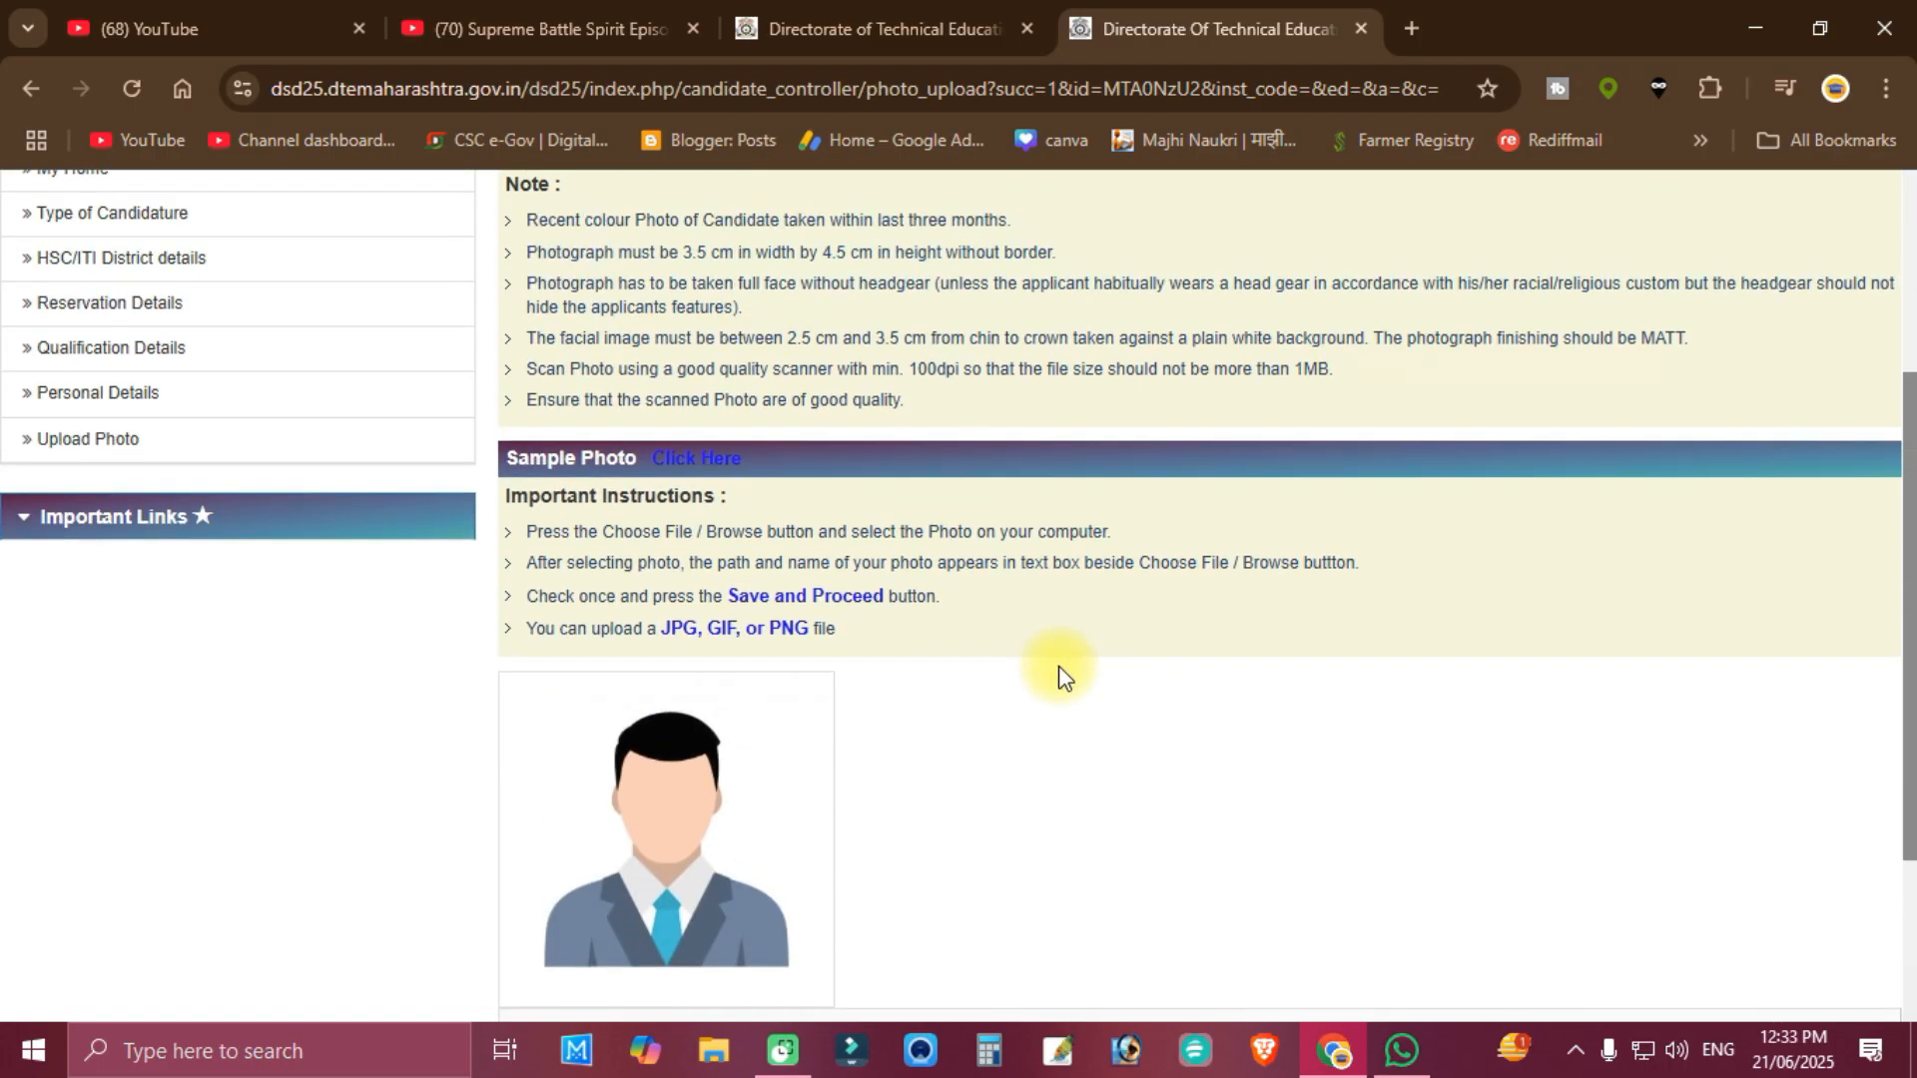
scroll(1061, 673, "up", 1)
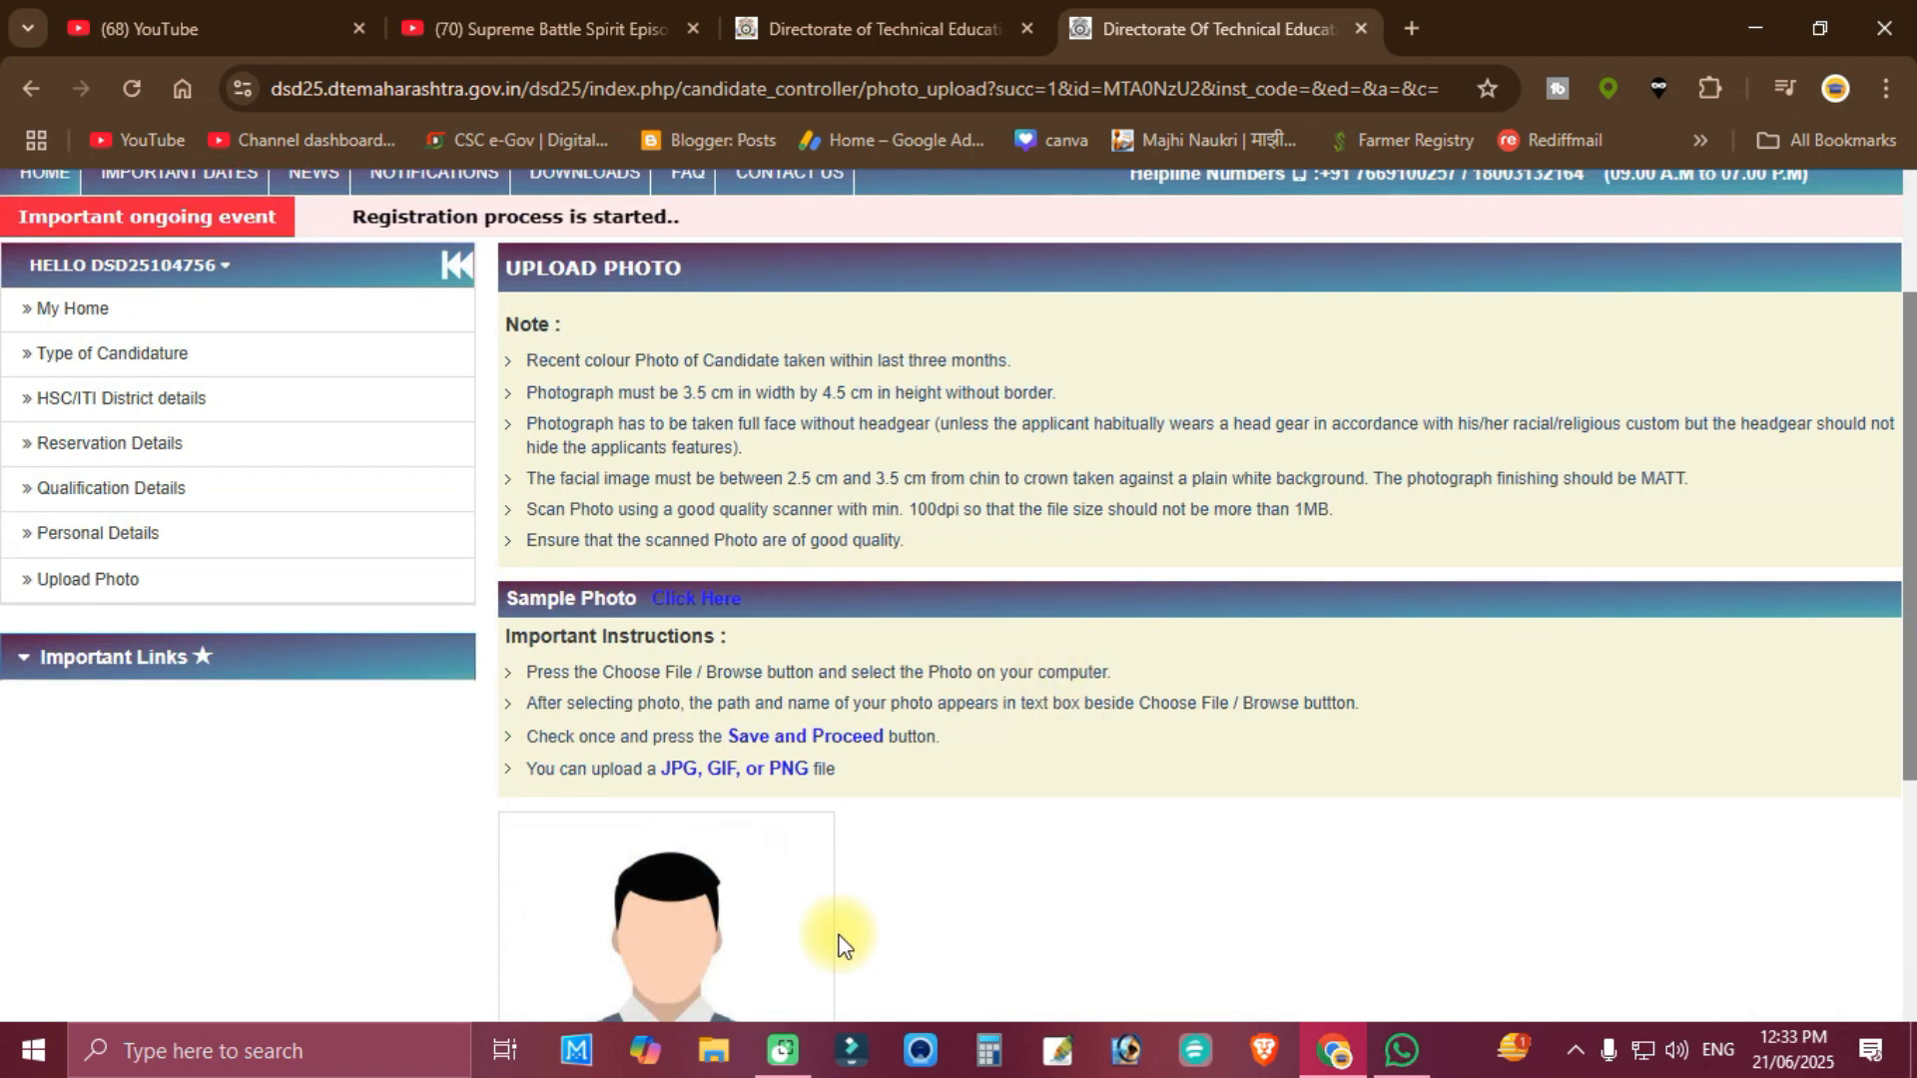
scroll(849, 988, "down", 3)
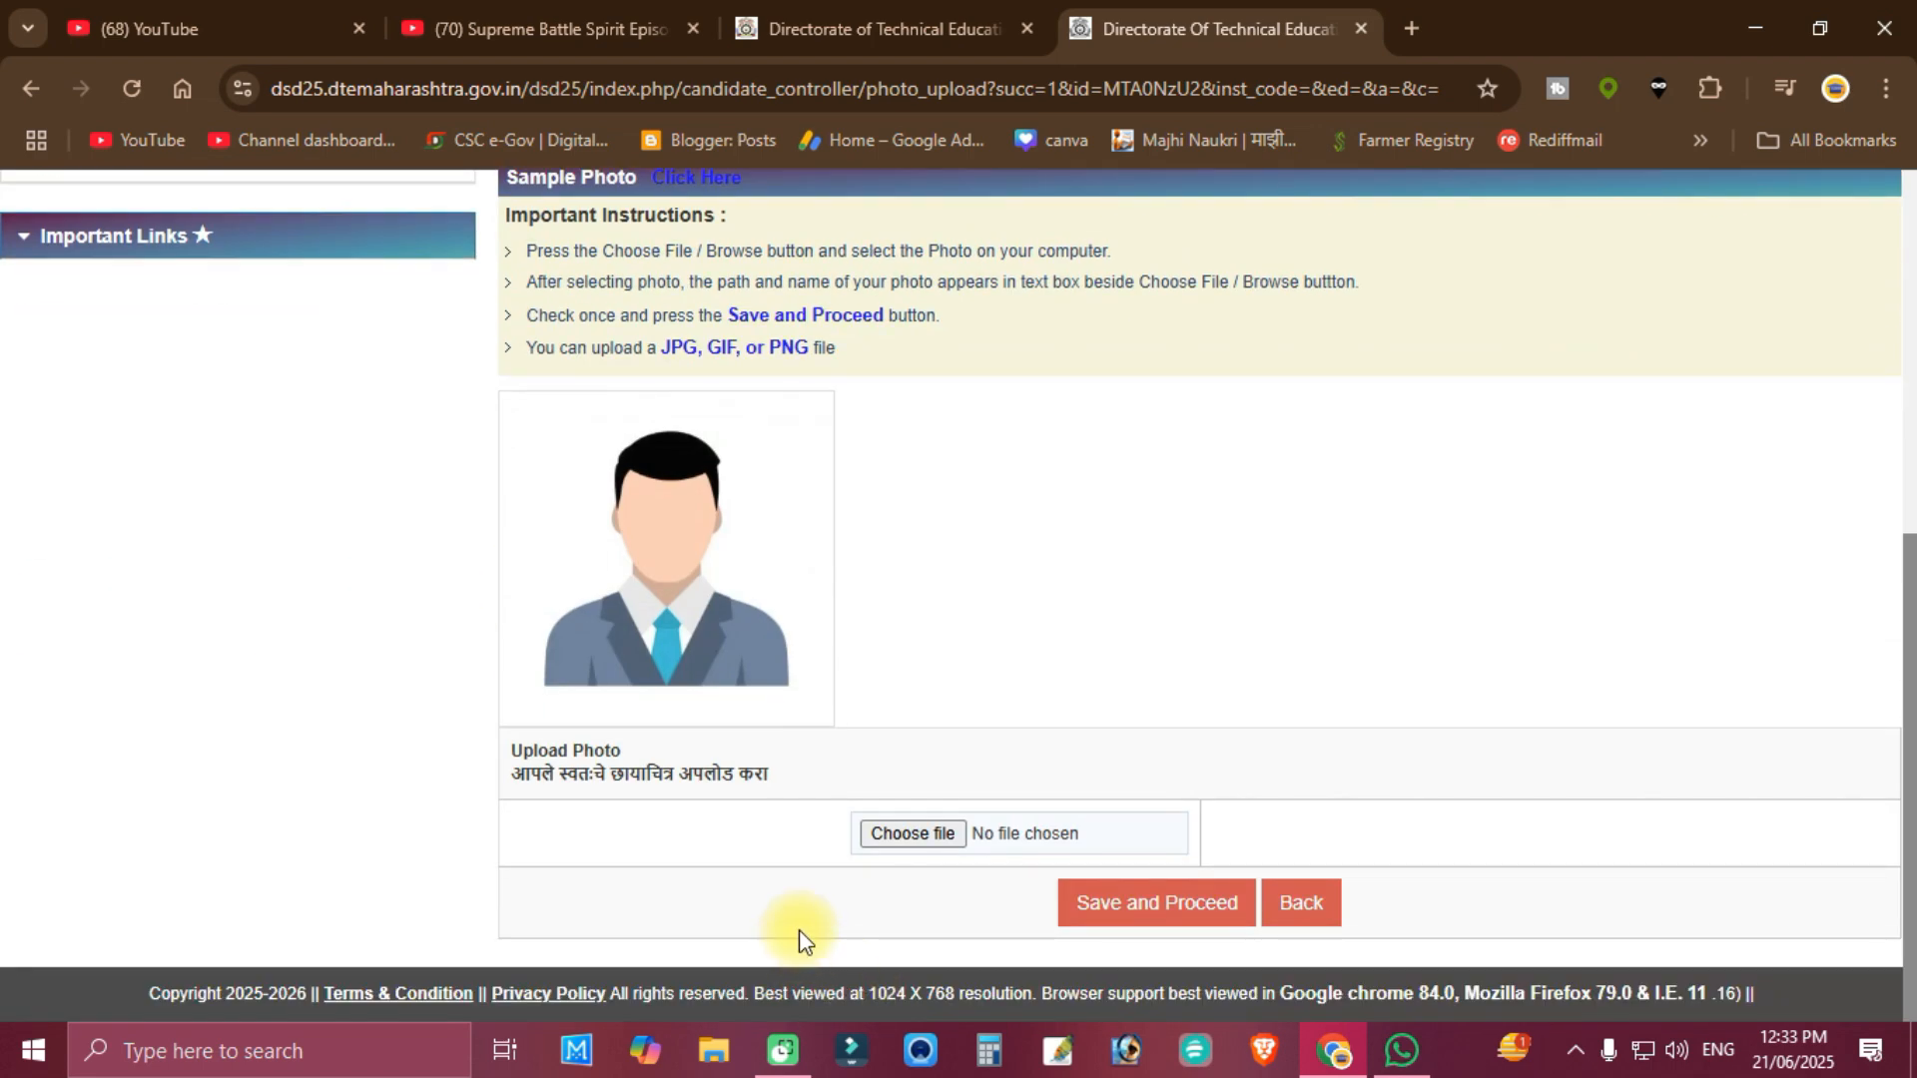
left_click(889, 835)
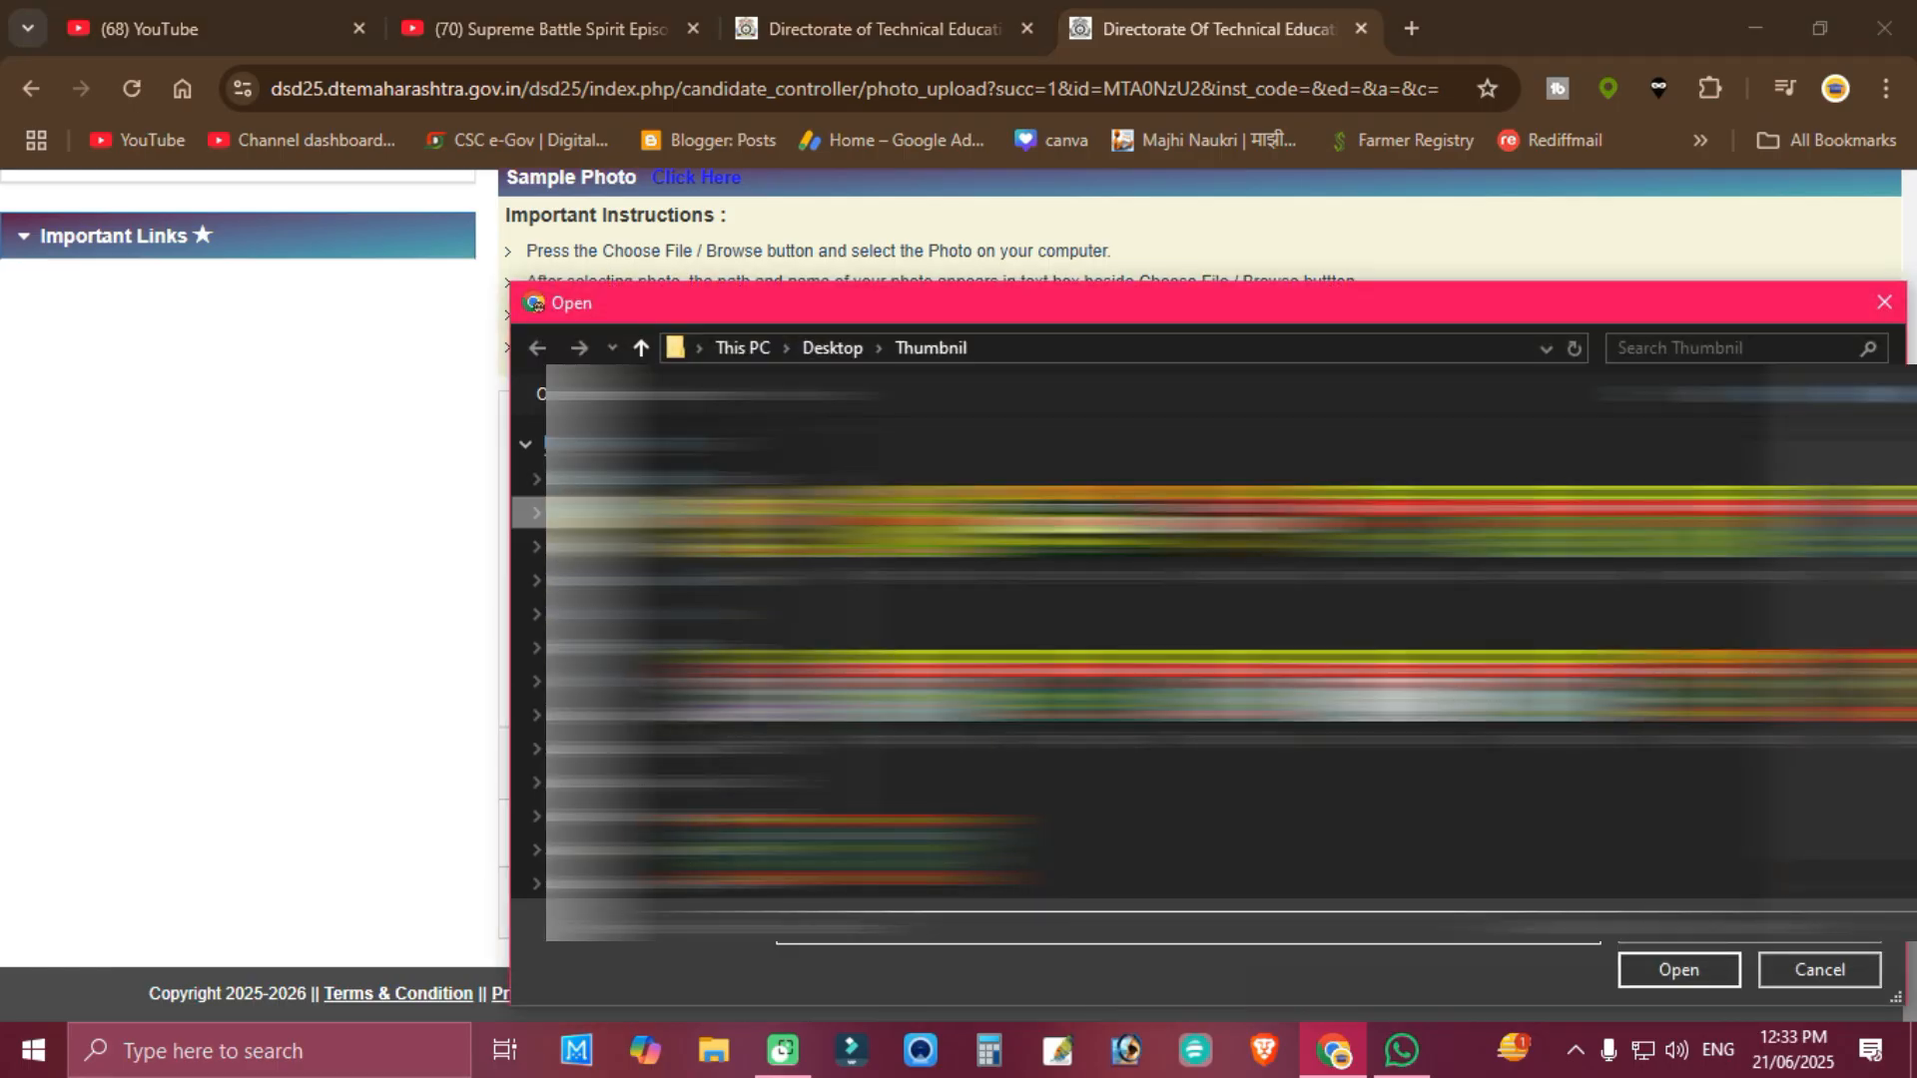
left_click(679, 514)
scroll(1083, 664, "down", 5)
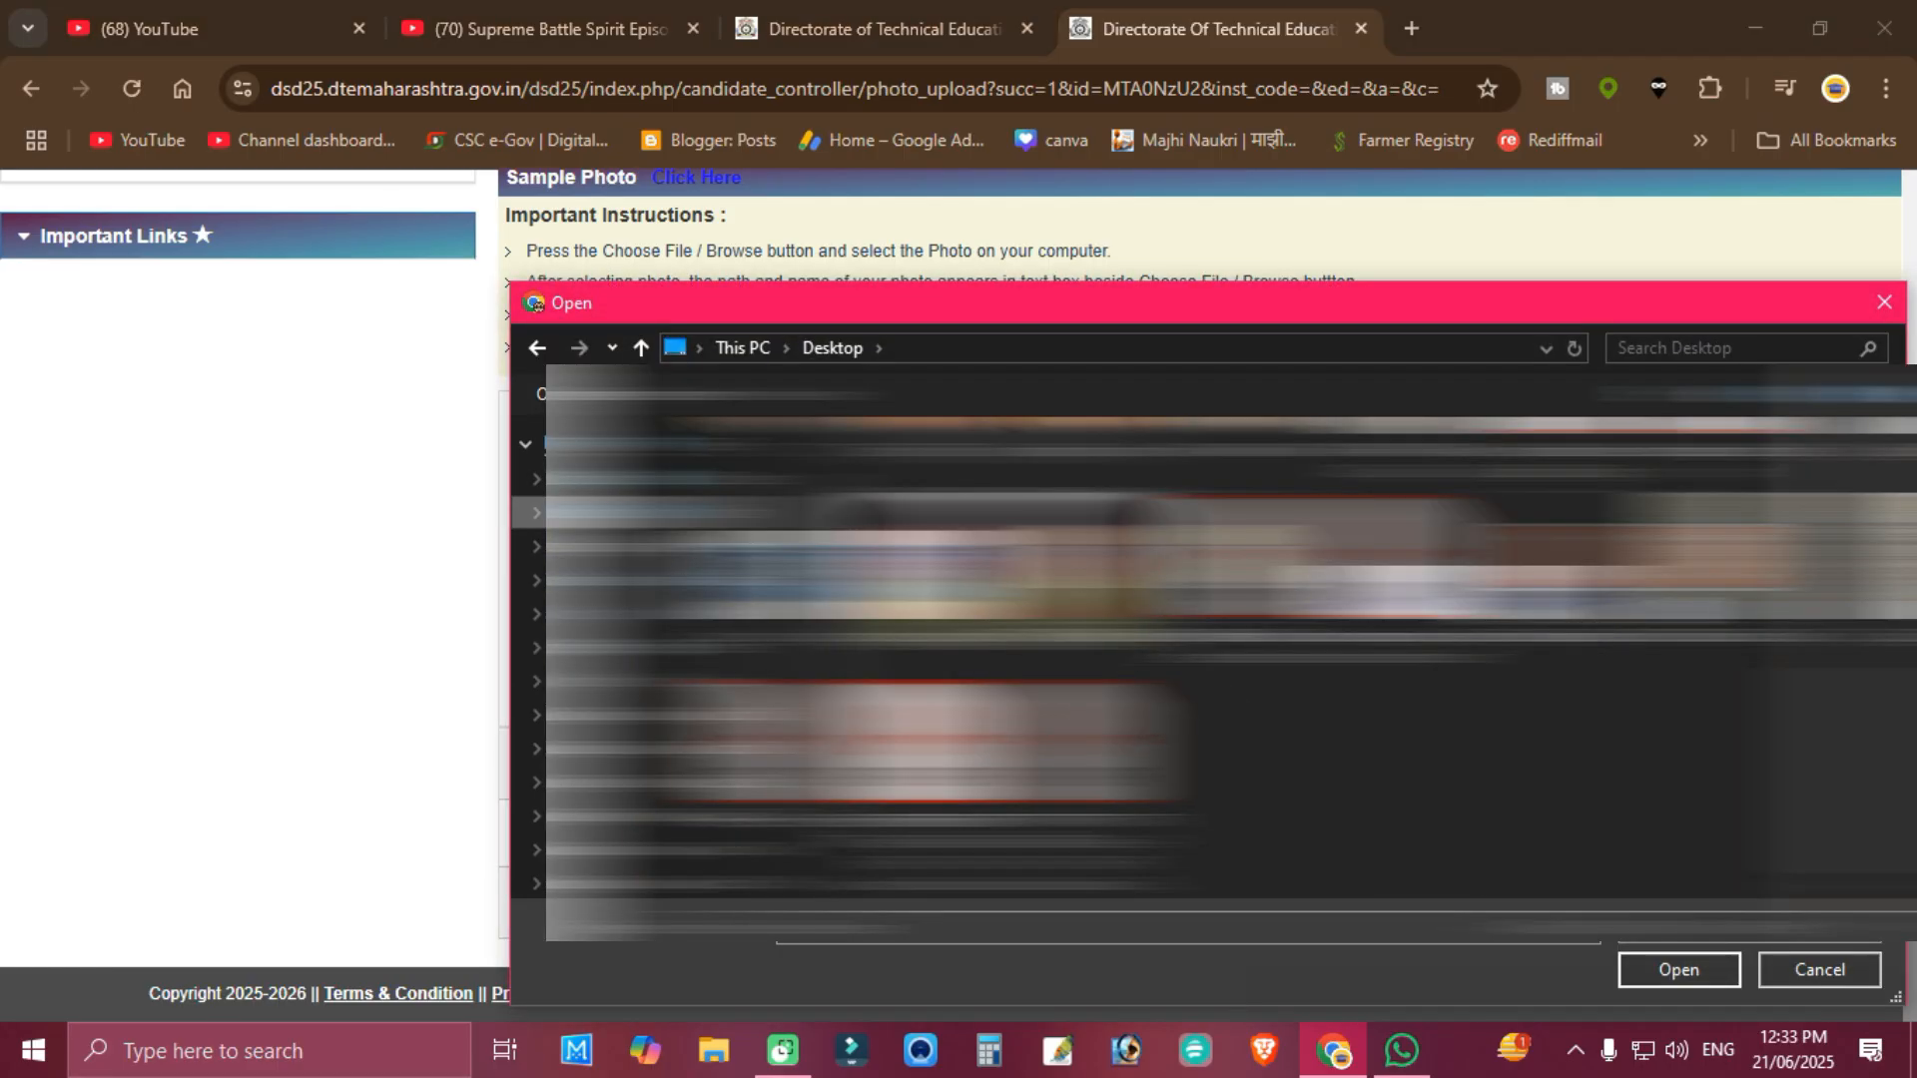
double_click(991, 619)
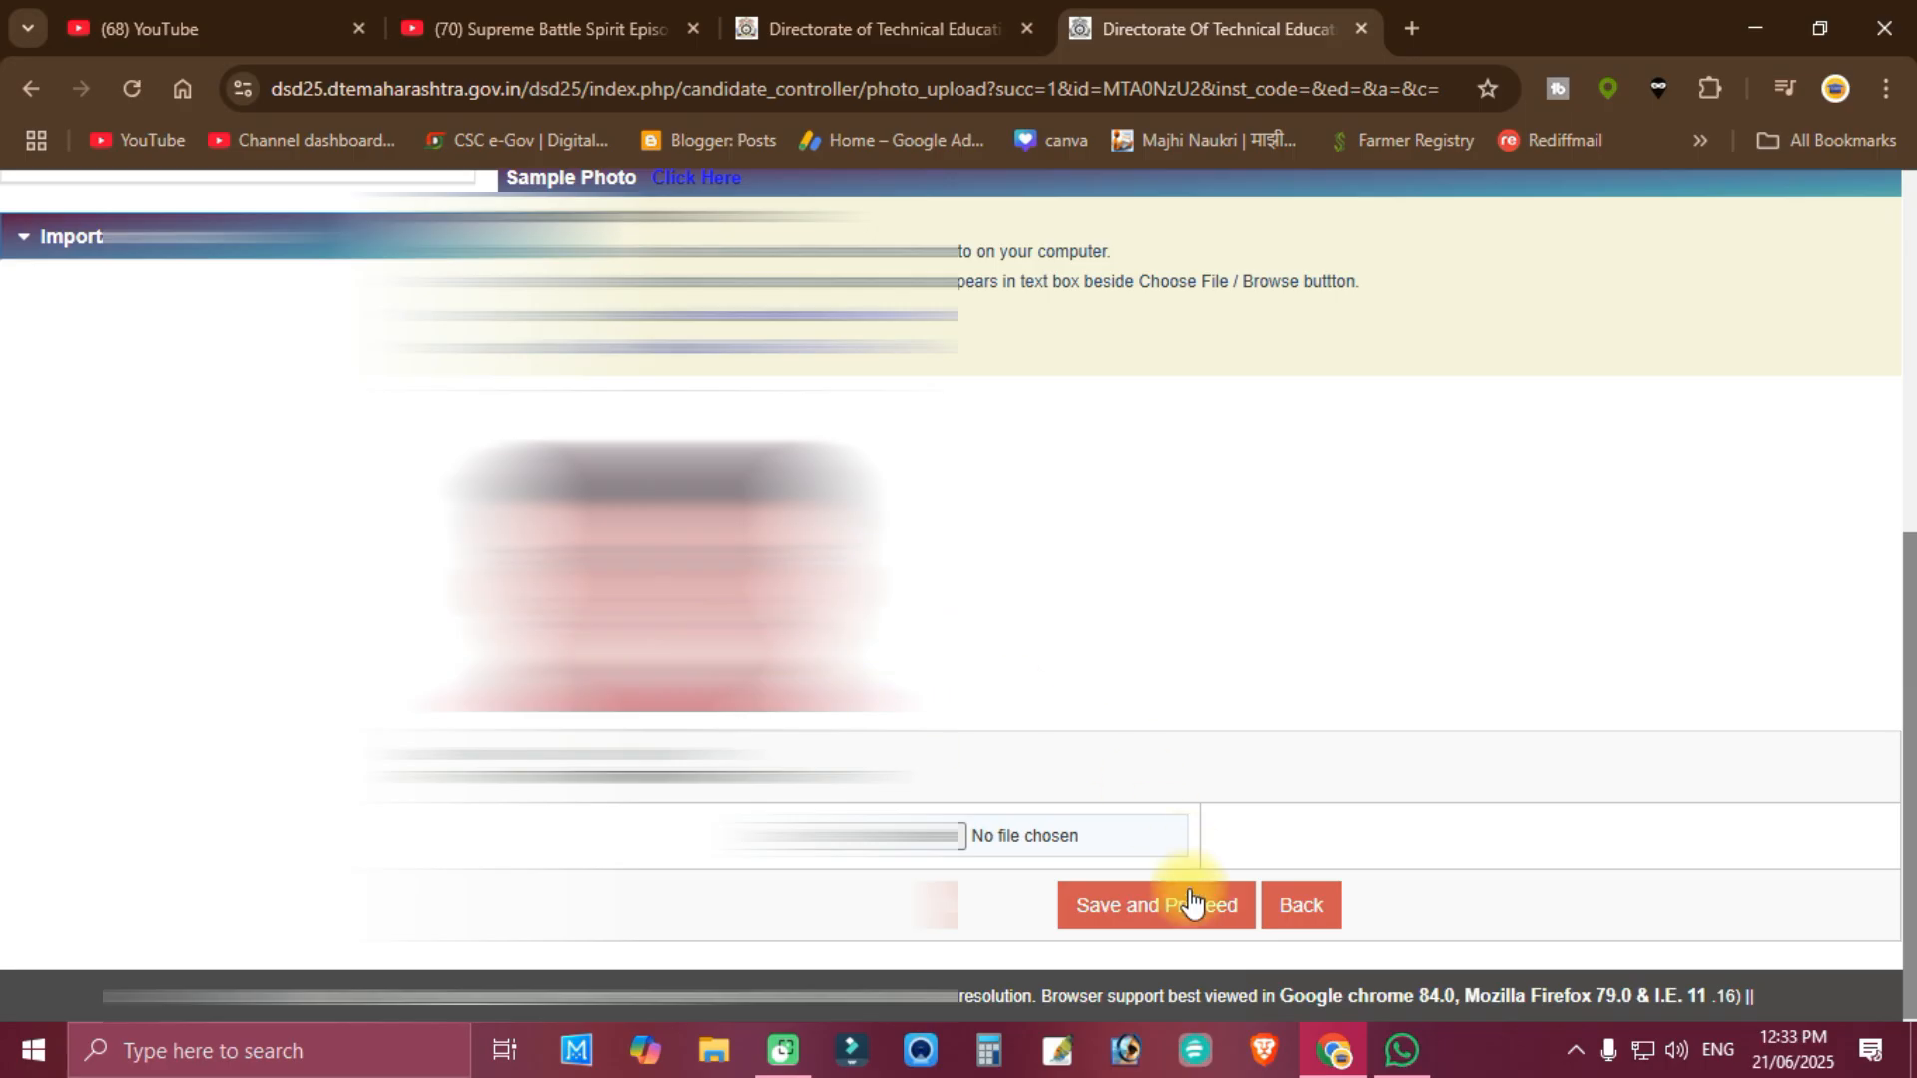
left_click(1188, 917)
key("Return")
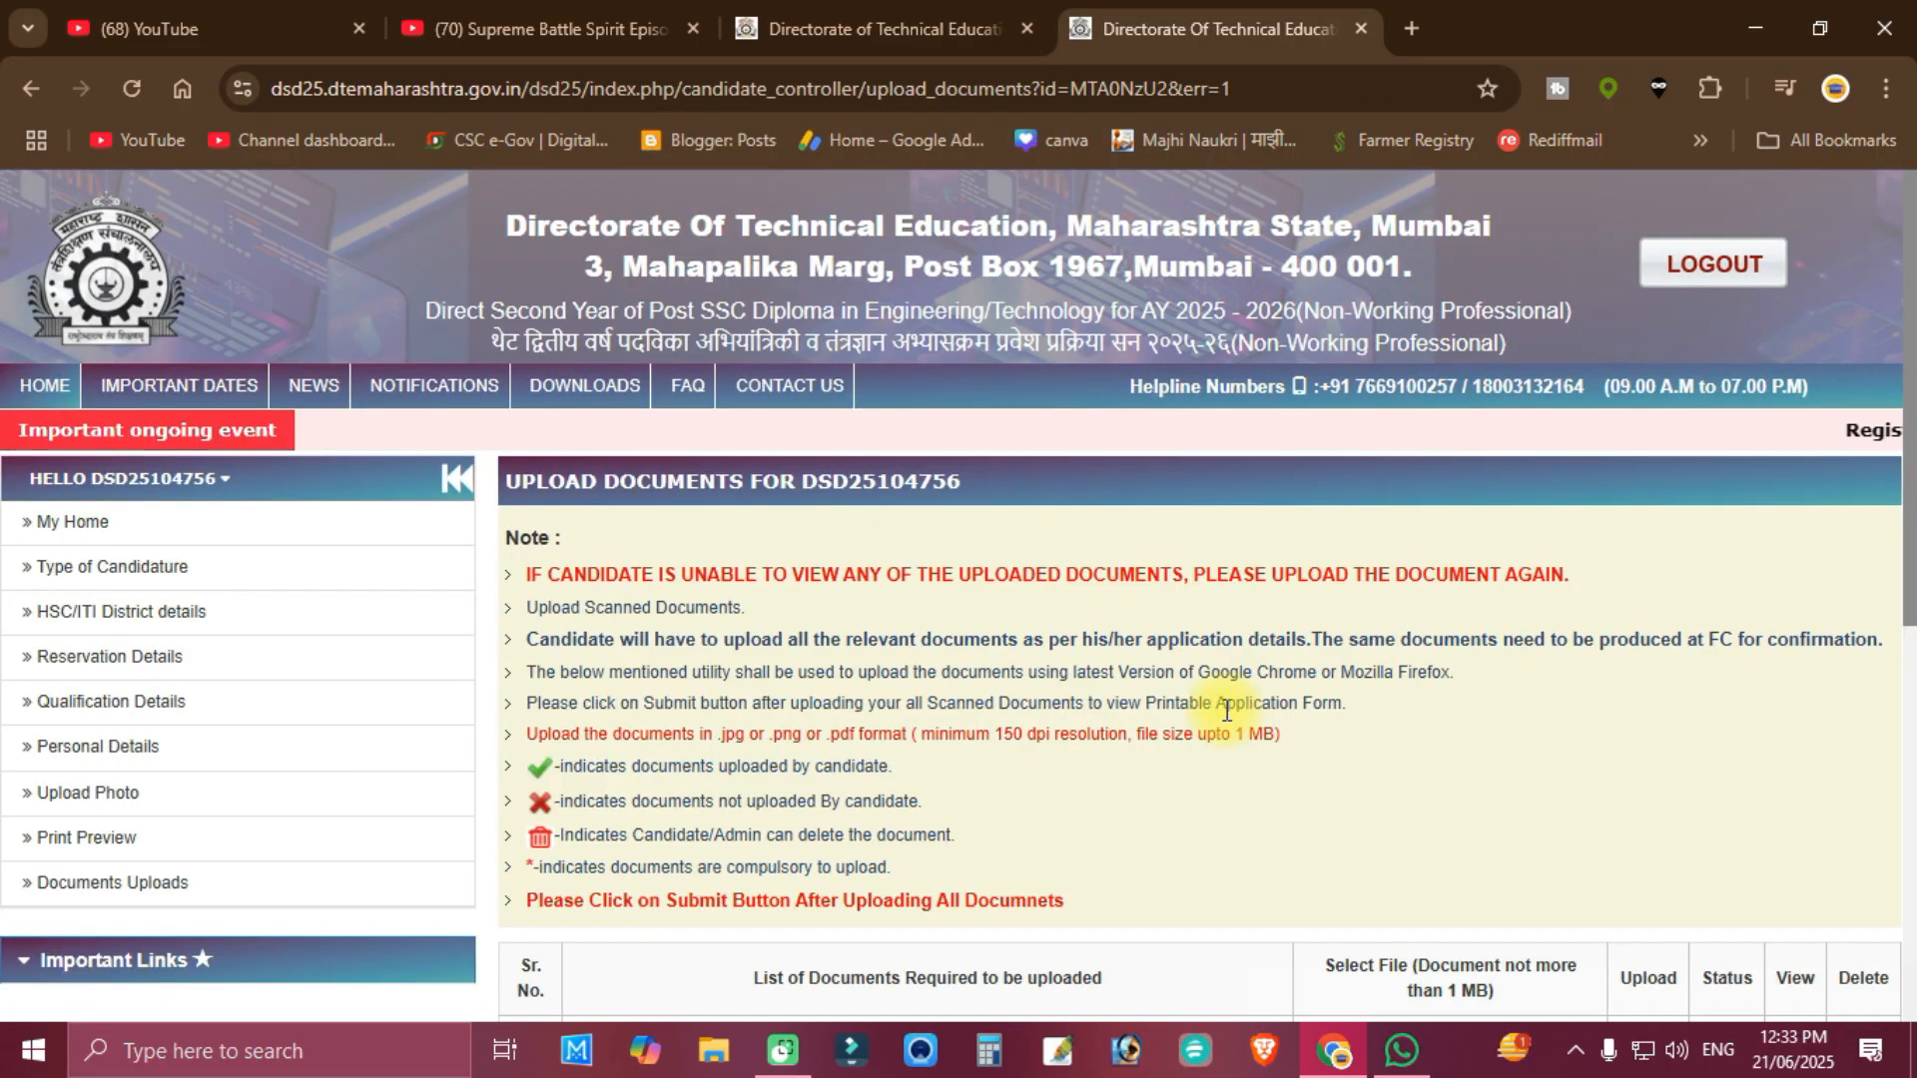
Examine the document upload instructions and the list of required documents, including the Non-Creamy Layer Certificate entry
scroll(1123, 723, "down", 3)
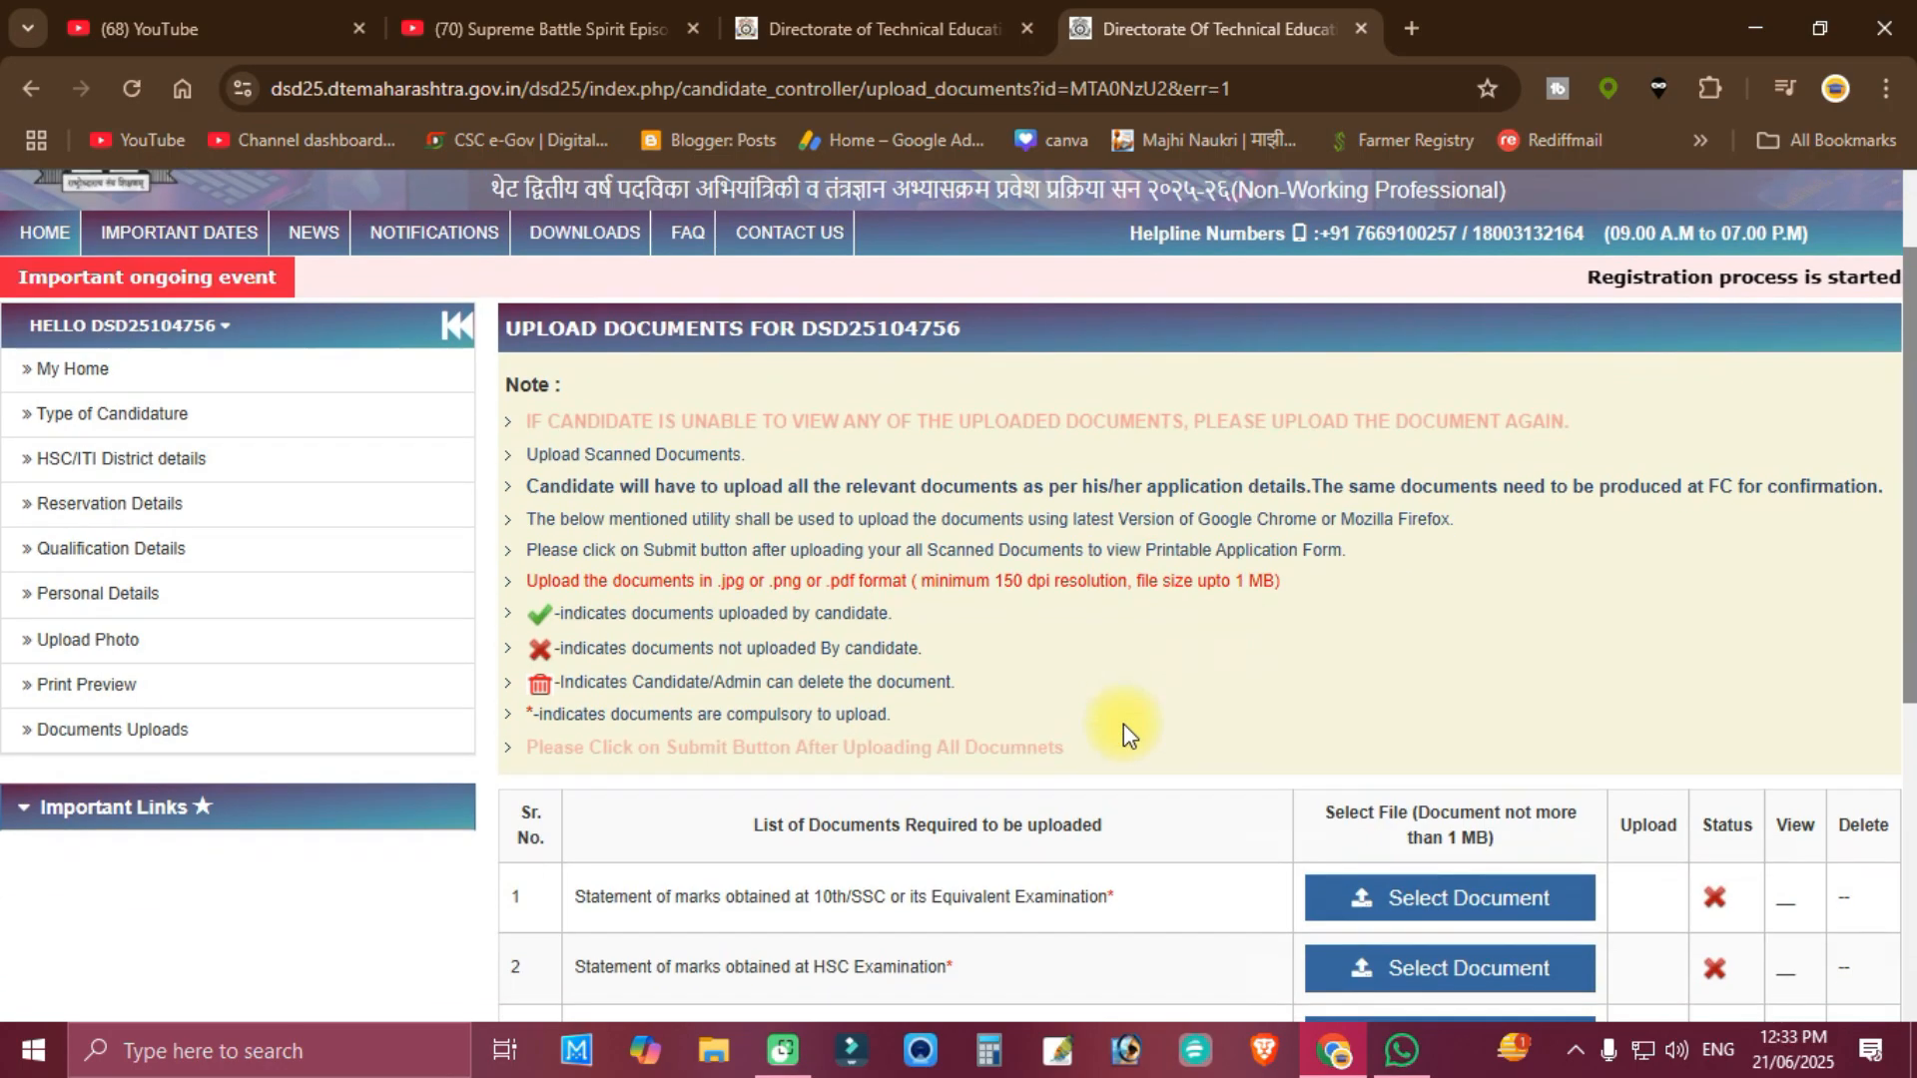
scroll(1224, 633, "down", 3)
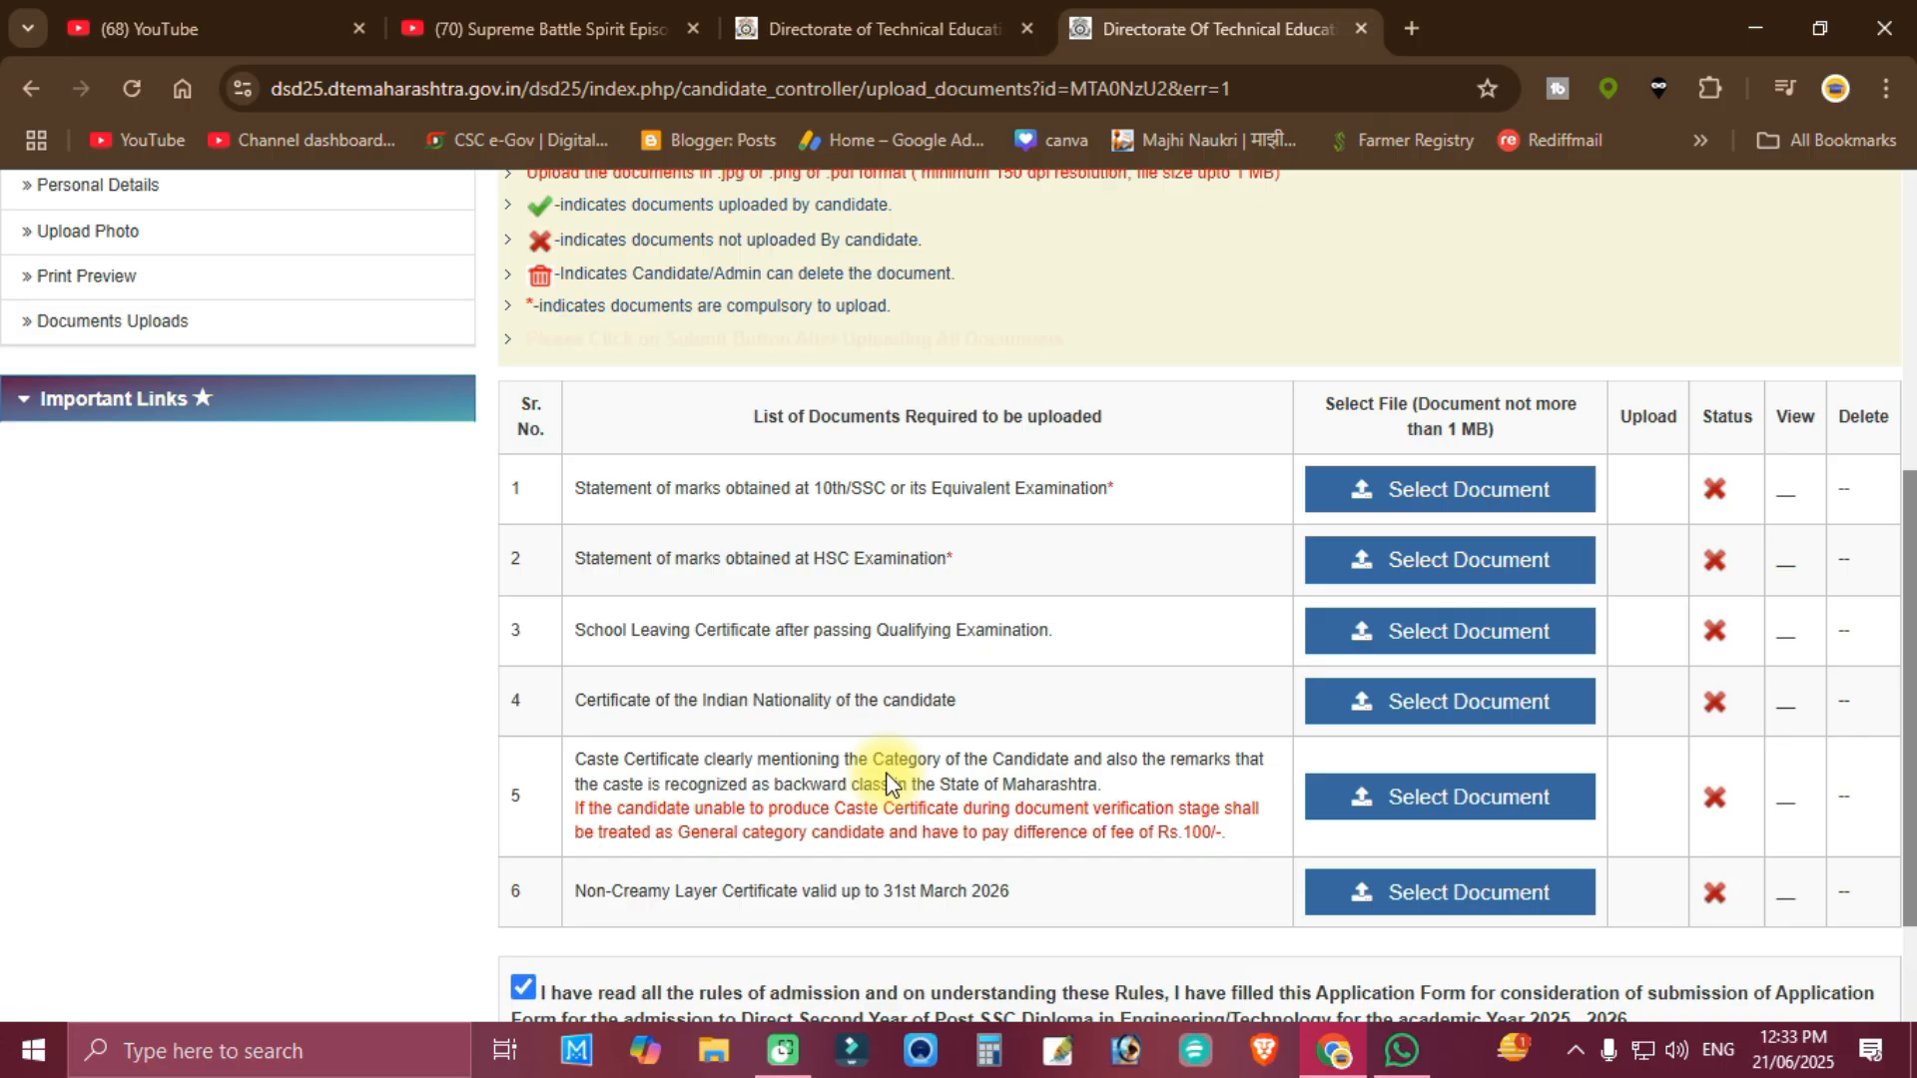
scroll(884, 774, "down", 2)
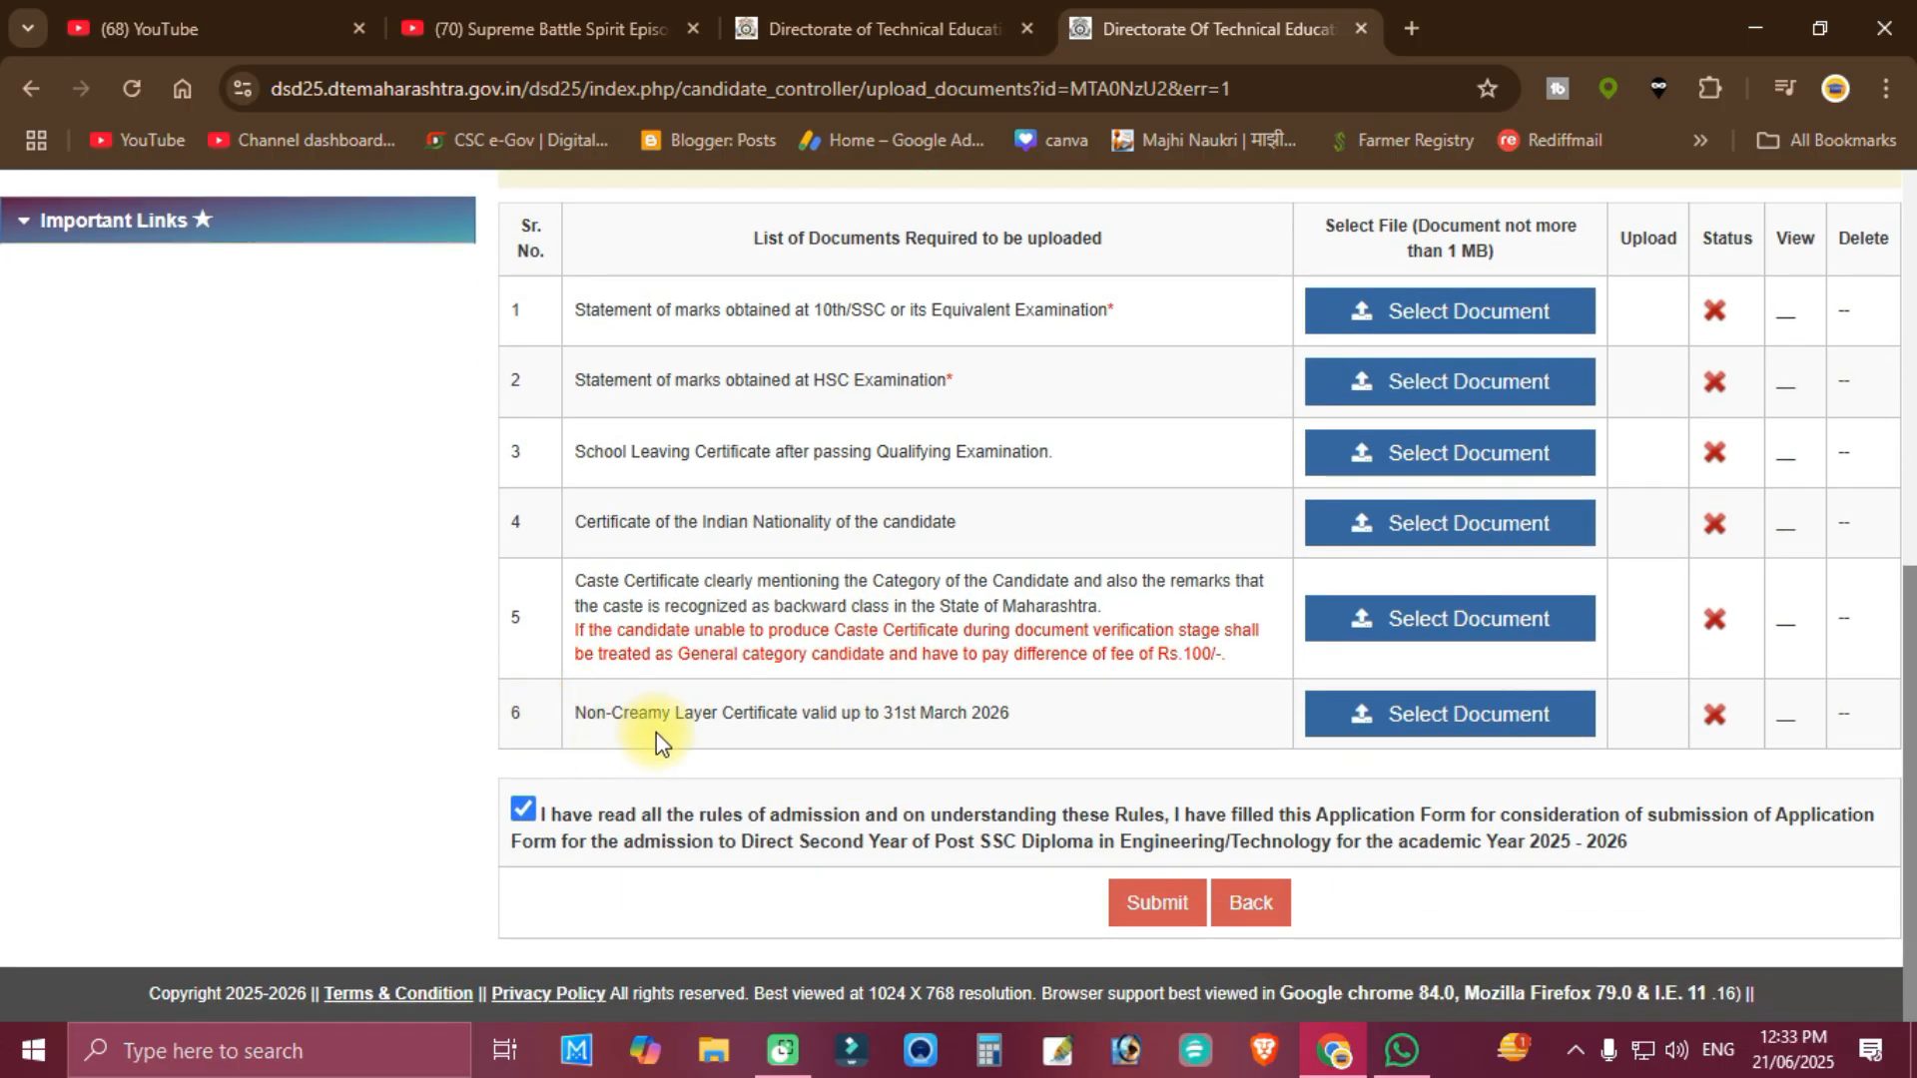
left_click_drag(576, 713, 991, 713)
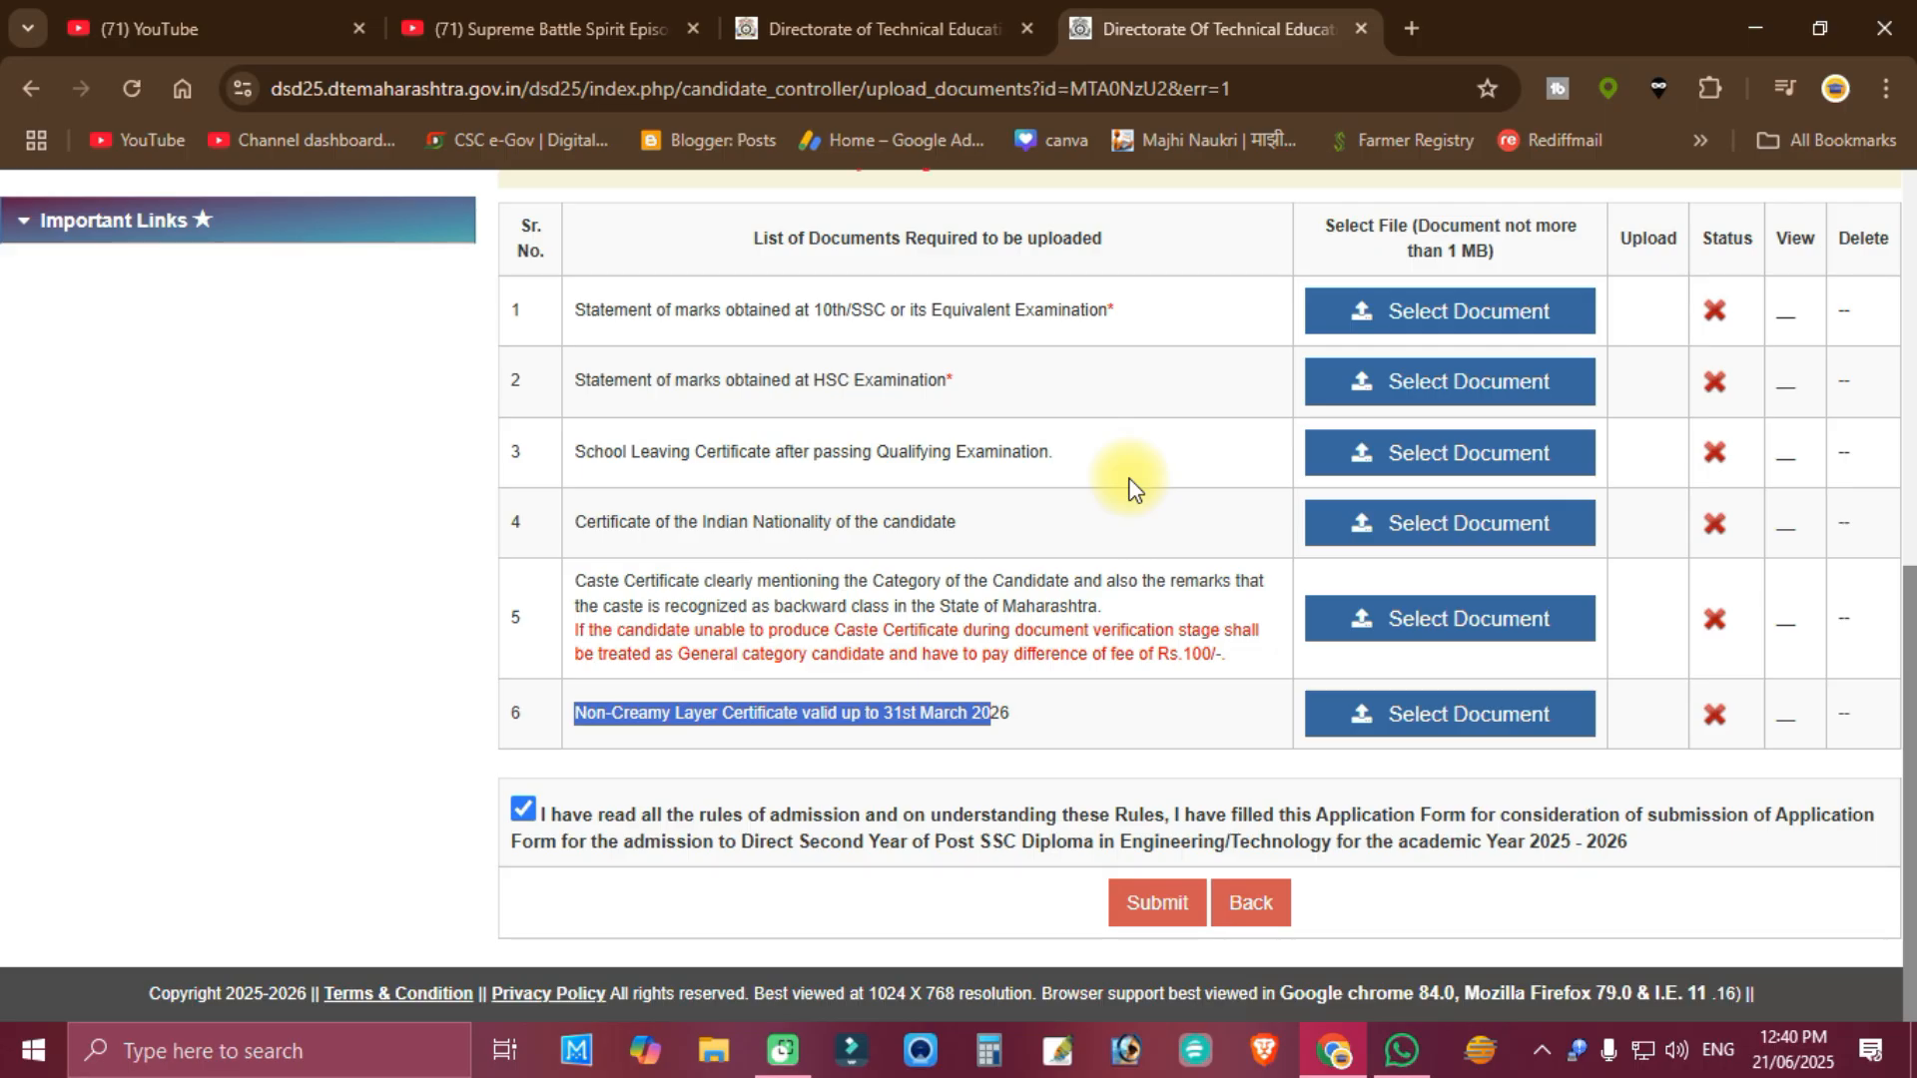
left_click(1049, 687)
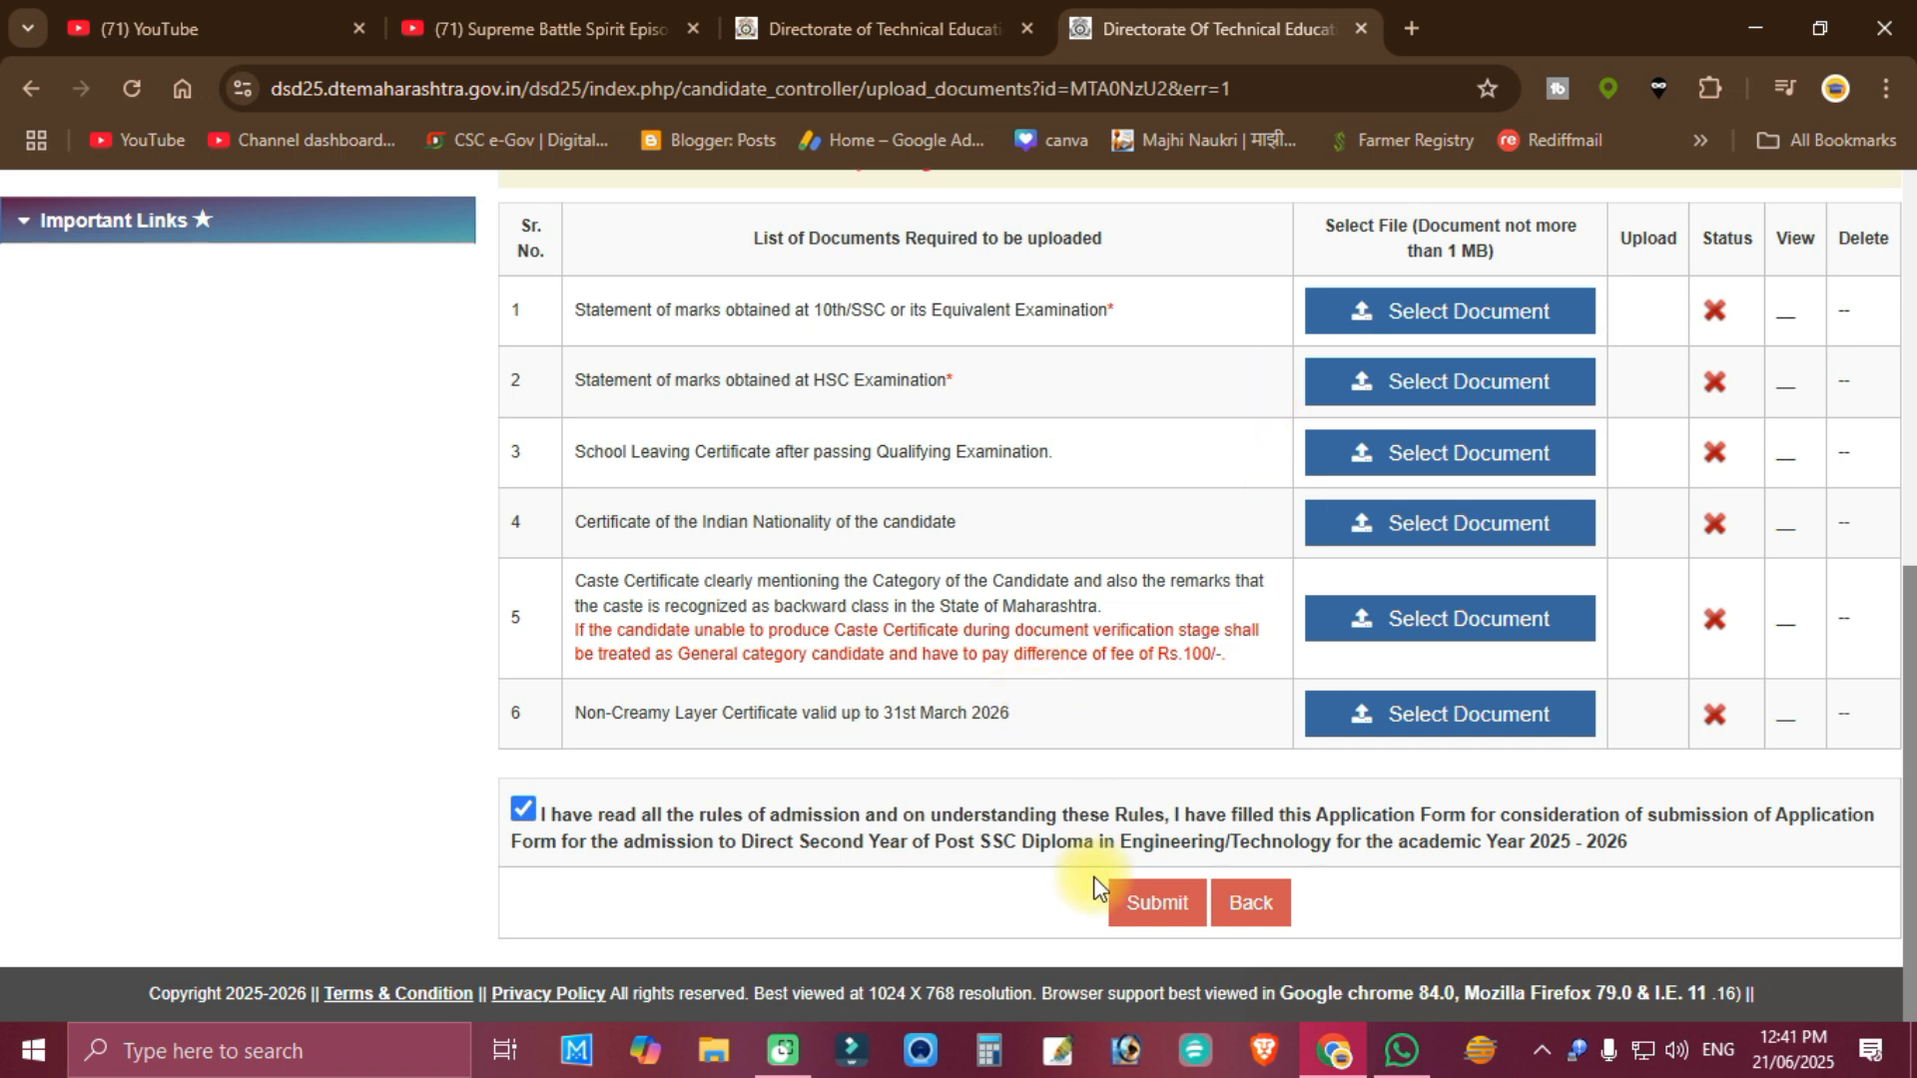
Submit the uploaded documents and confirm that the data provided in the application is correct
left_click(1126, 909)
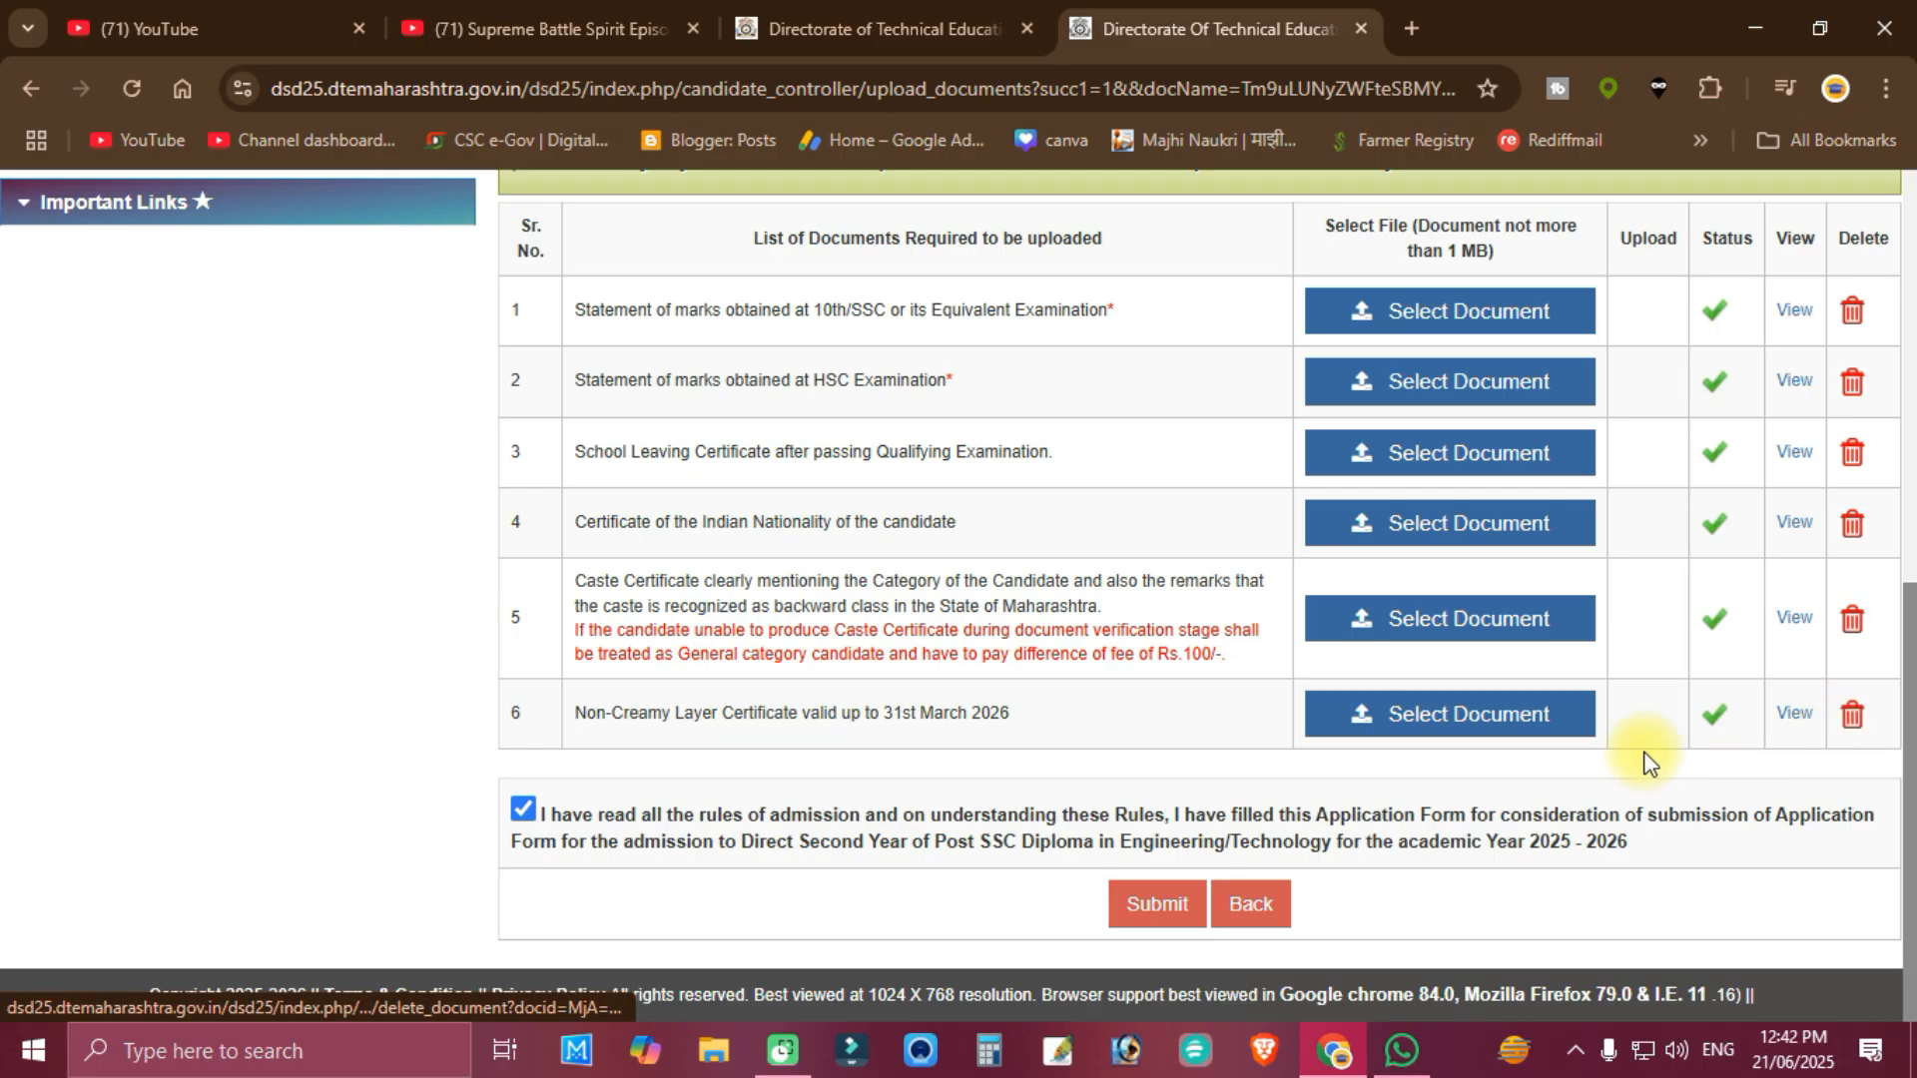
left_click(1150, 918)
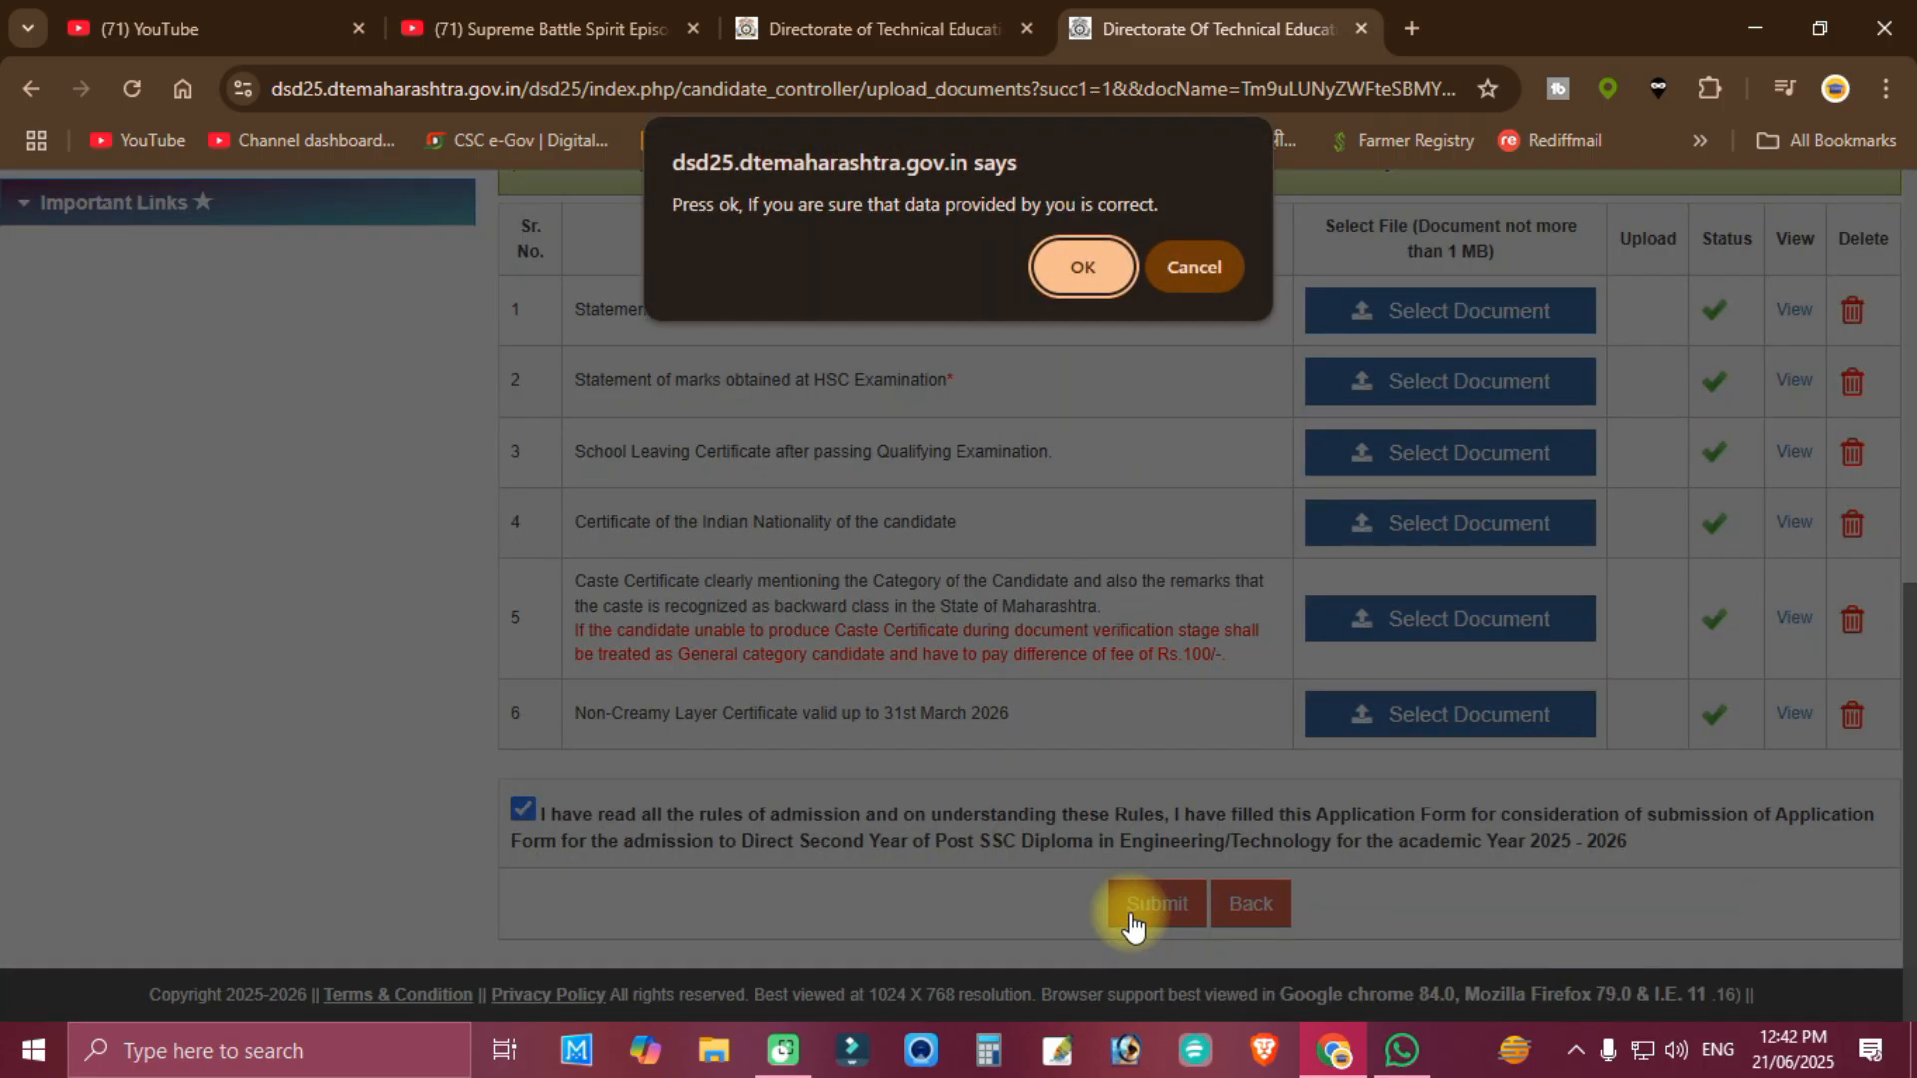
key("Return")
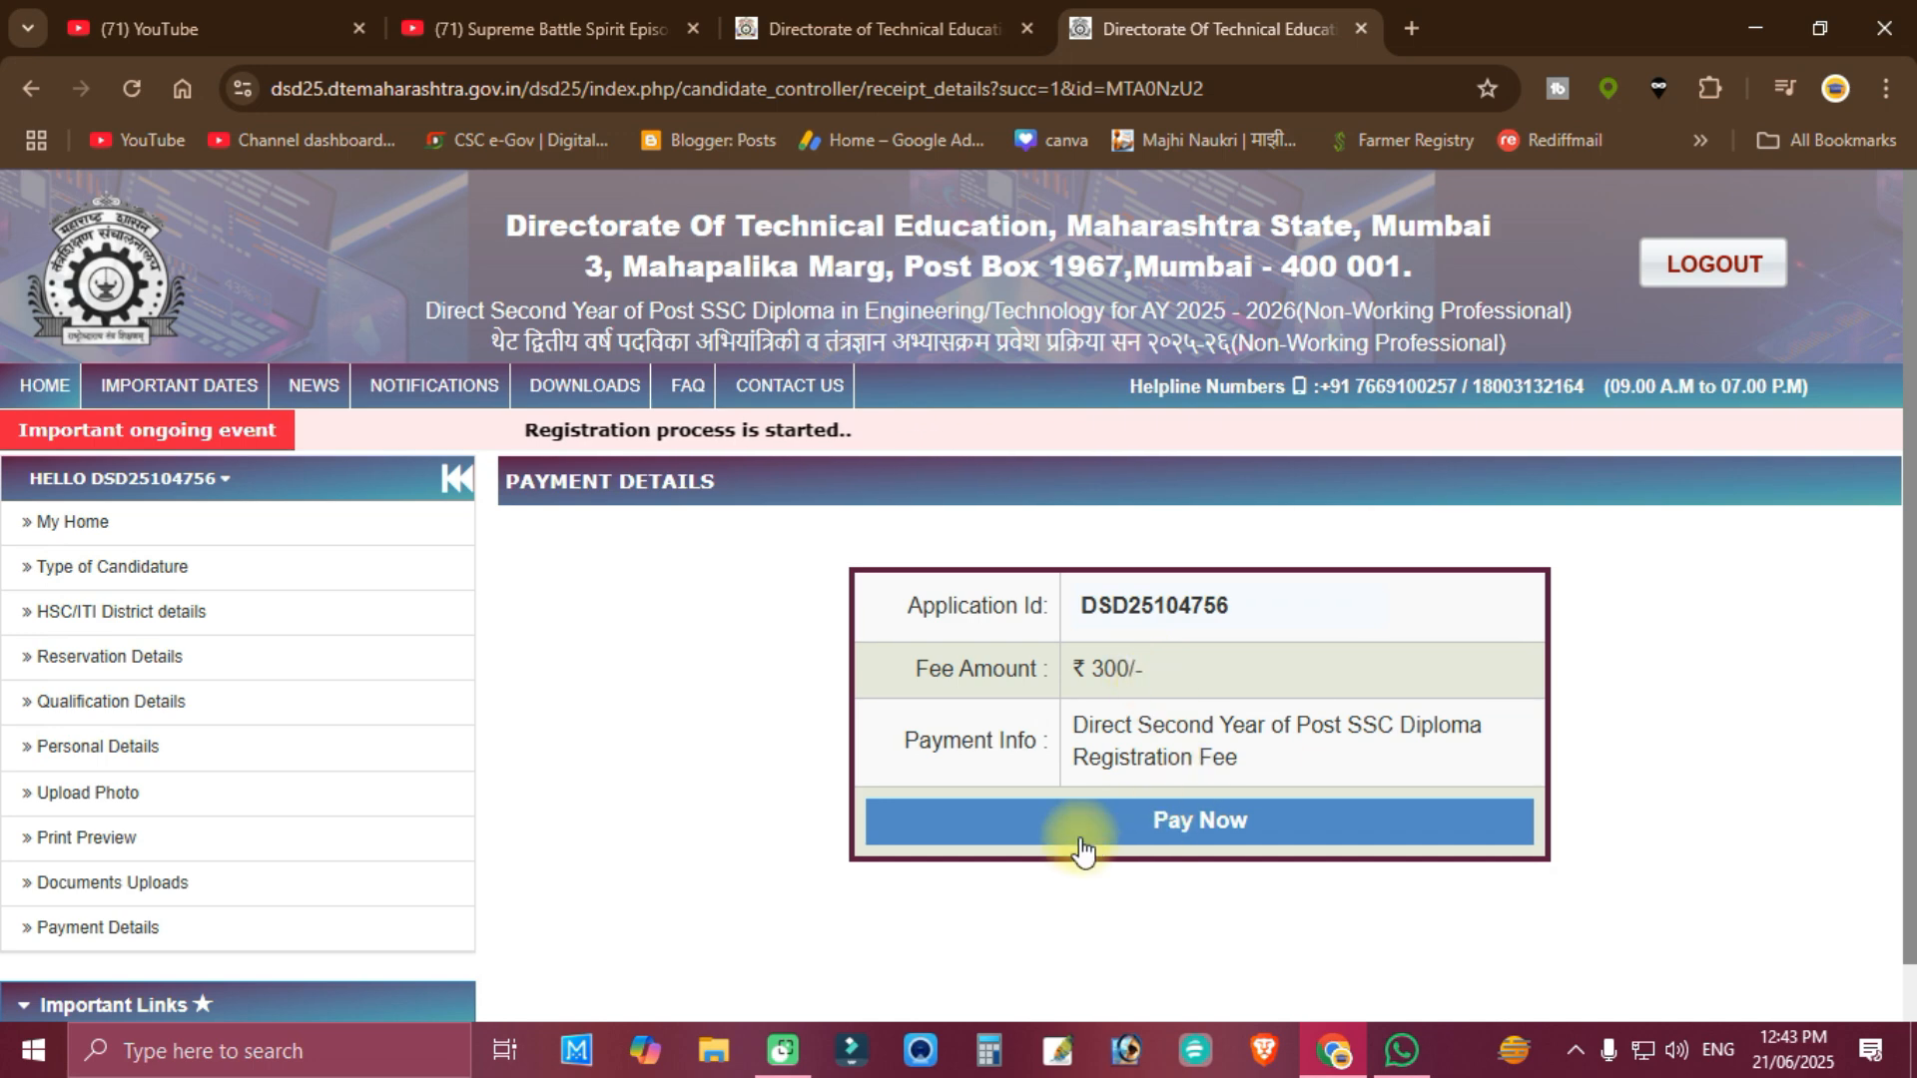
Start the registration fee payment, generate its UPI QR code with the convenience fee accepted, and close the payment window
left_click(1151, 826)
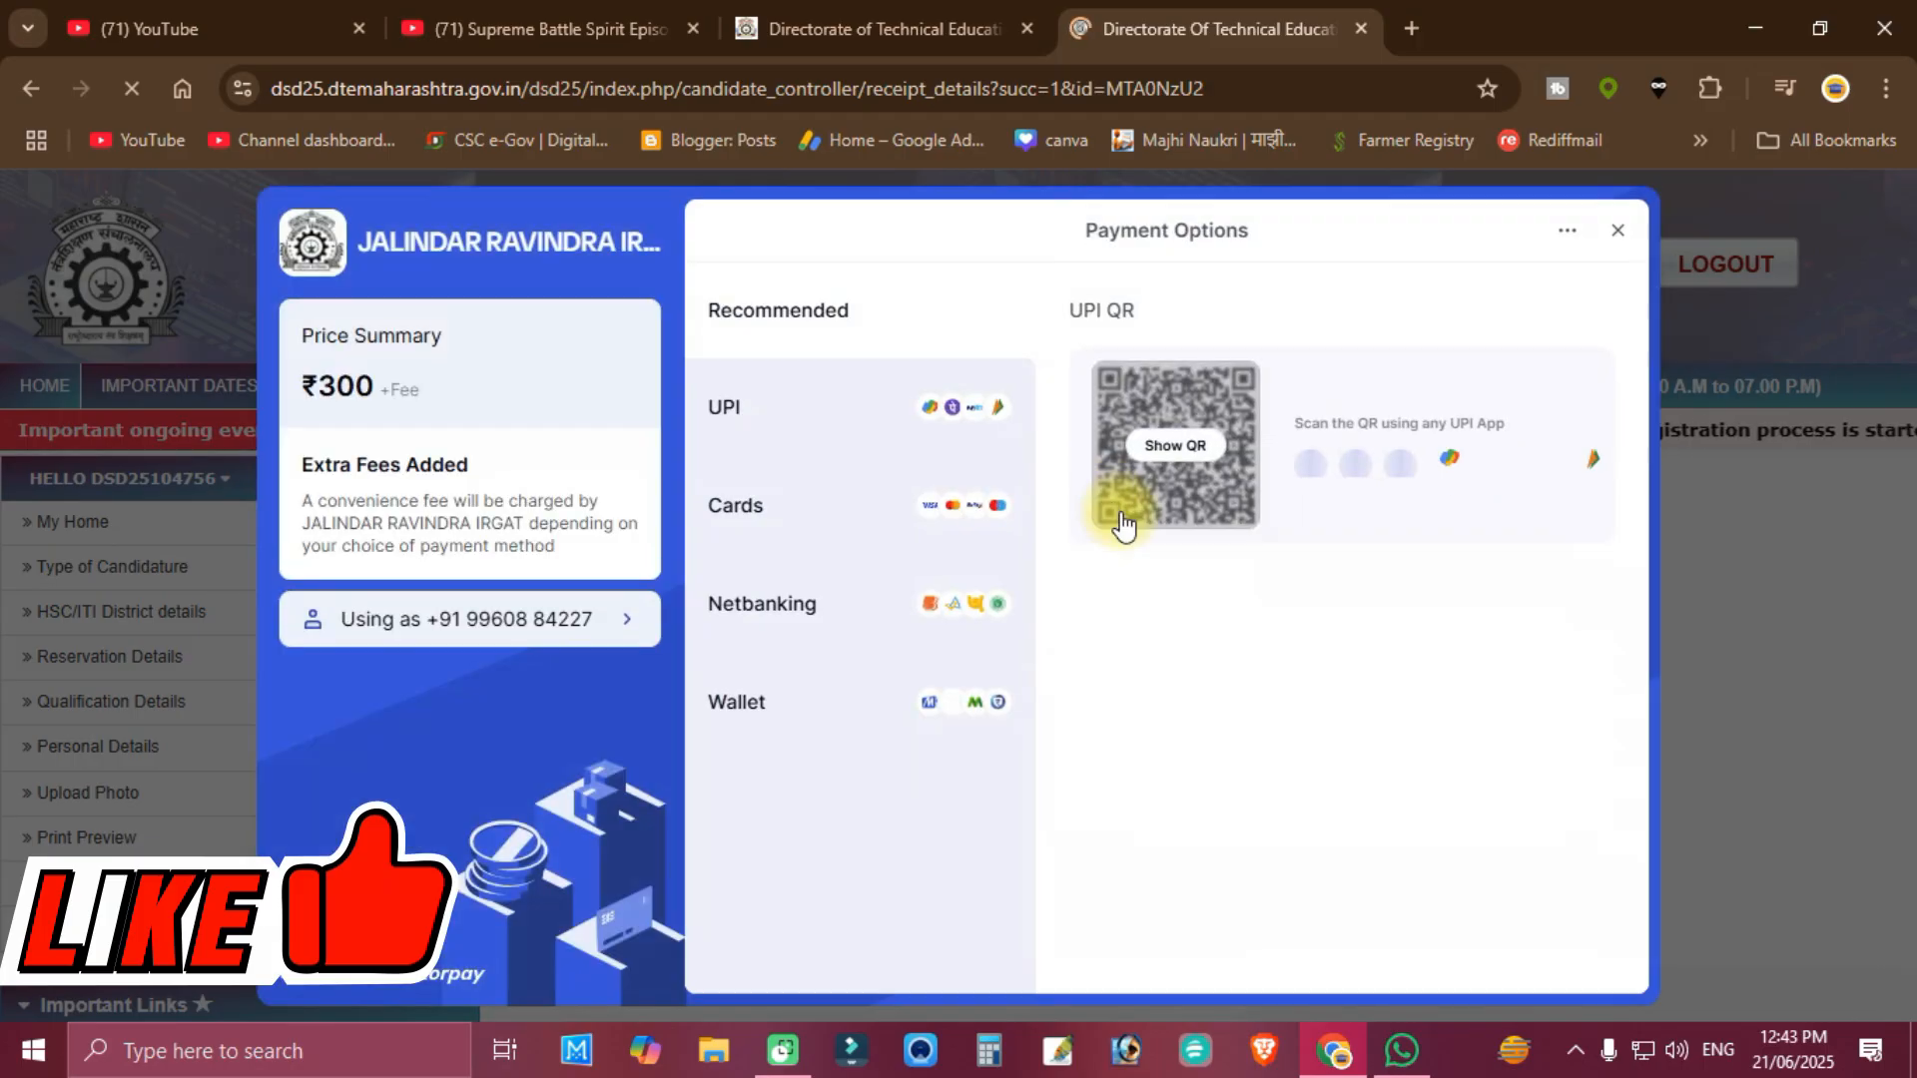
left_click(1174, 447)
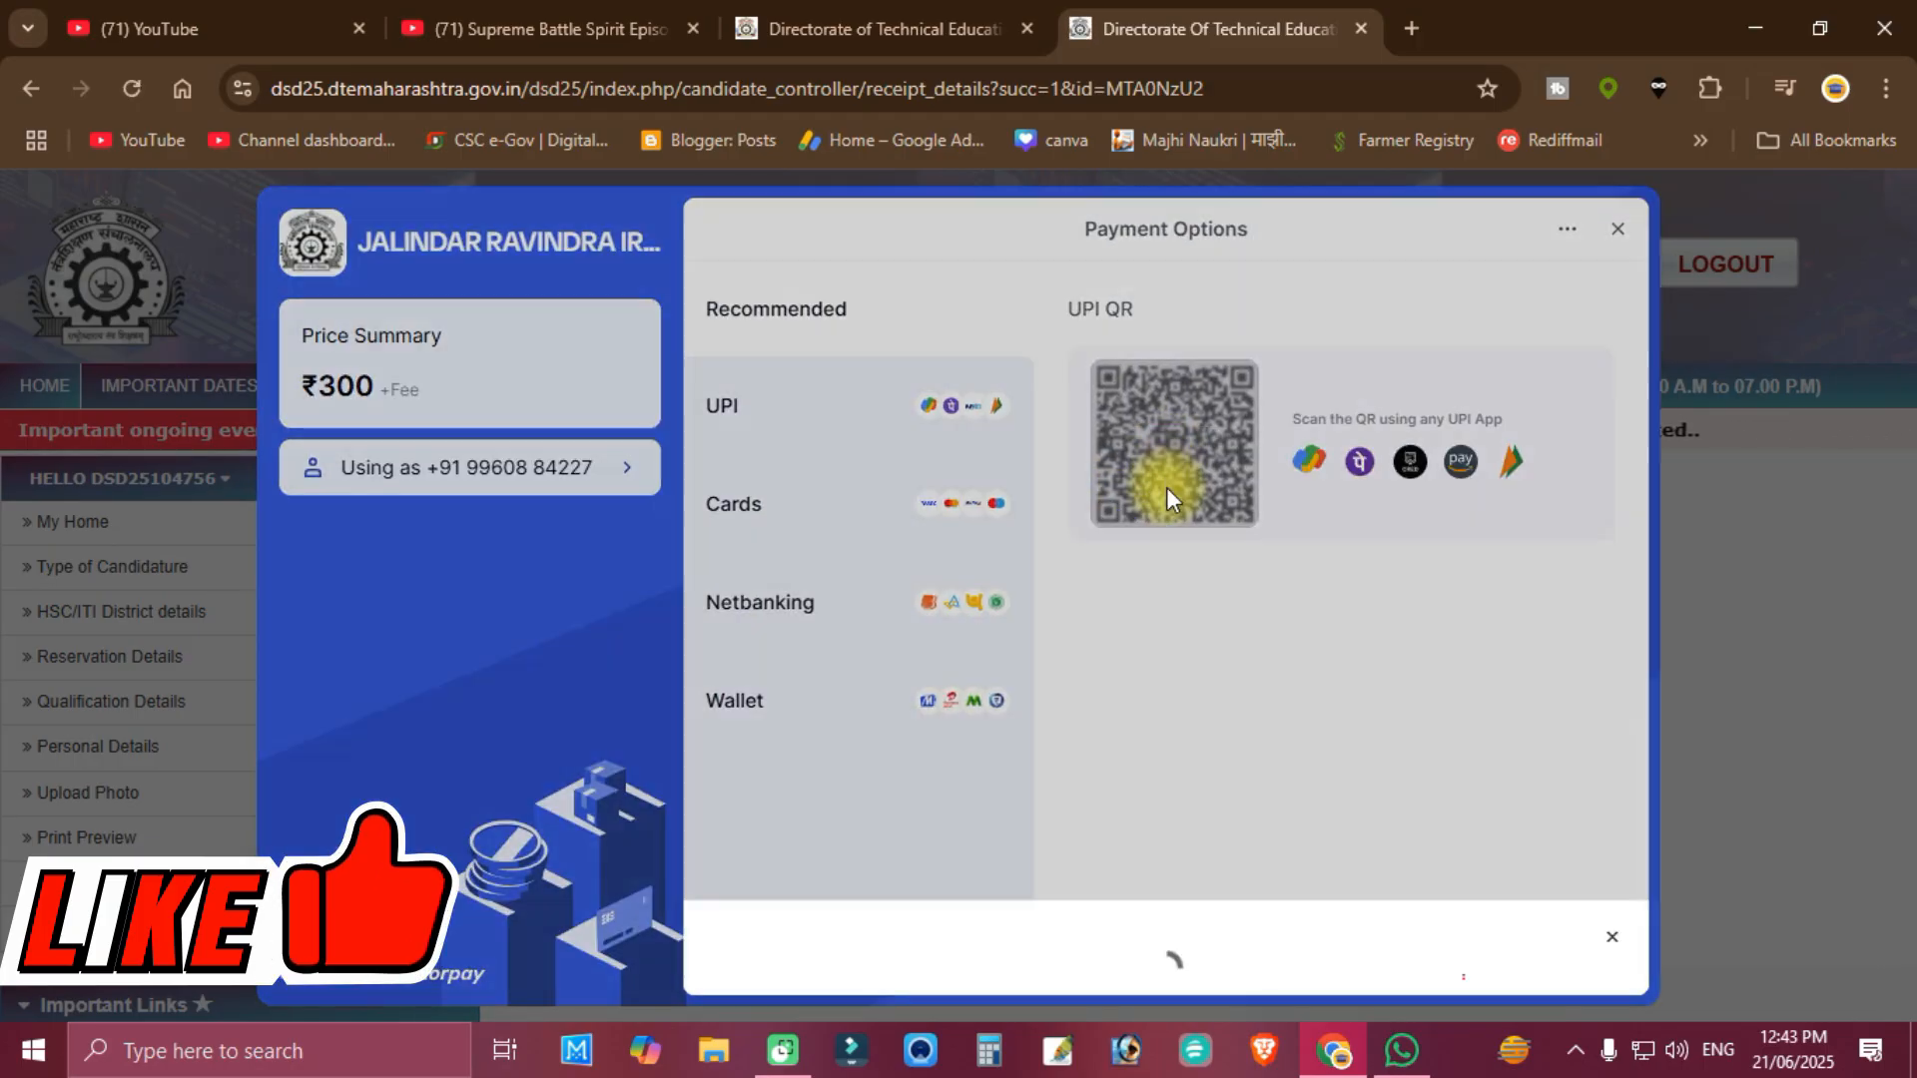
left_click(1155, 939)
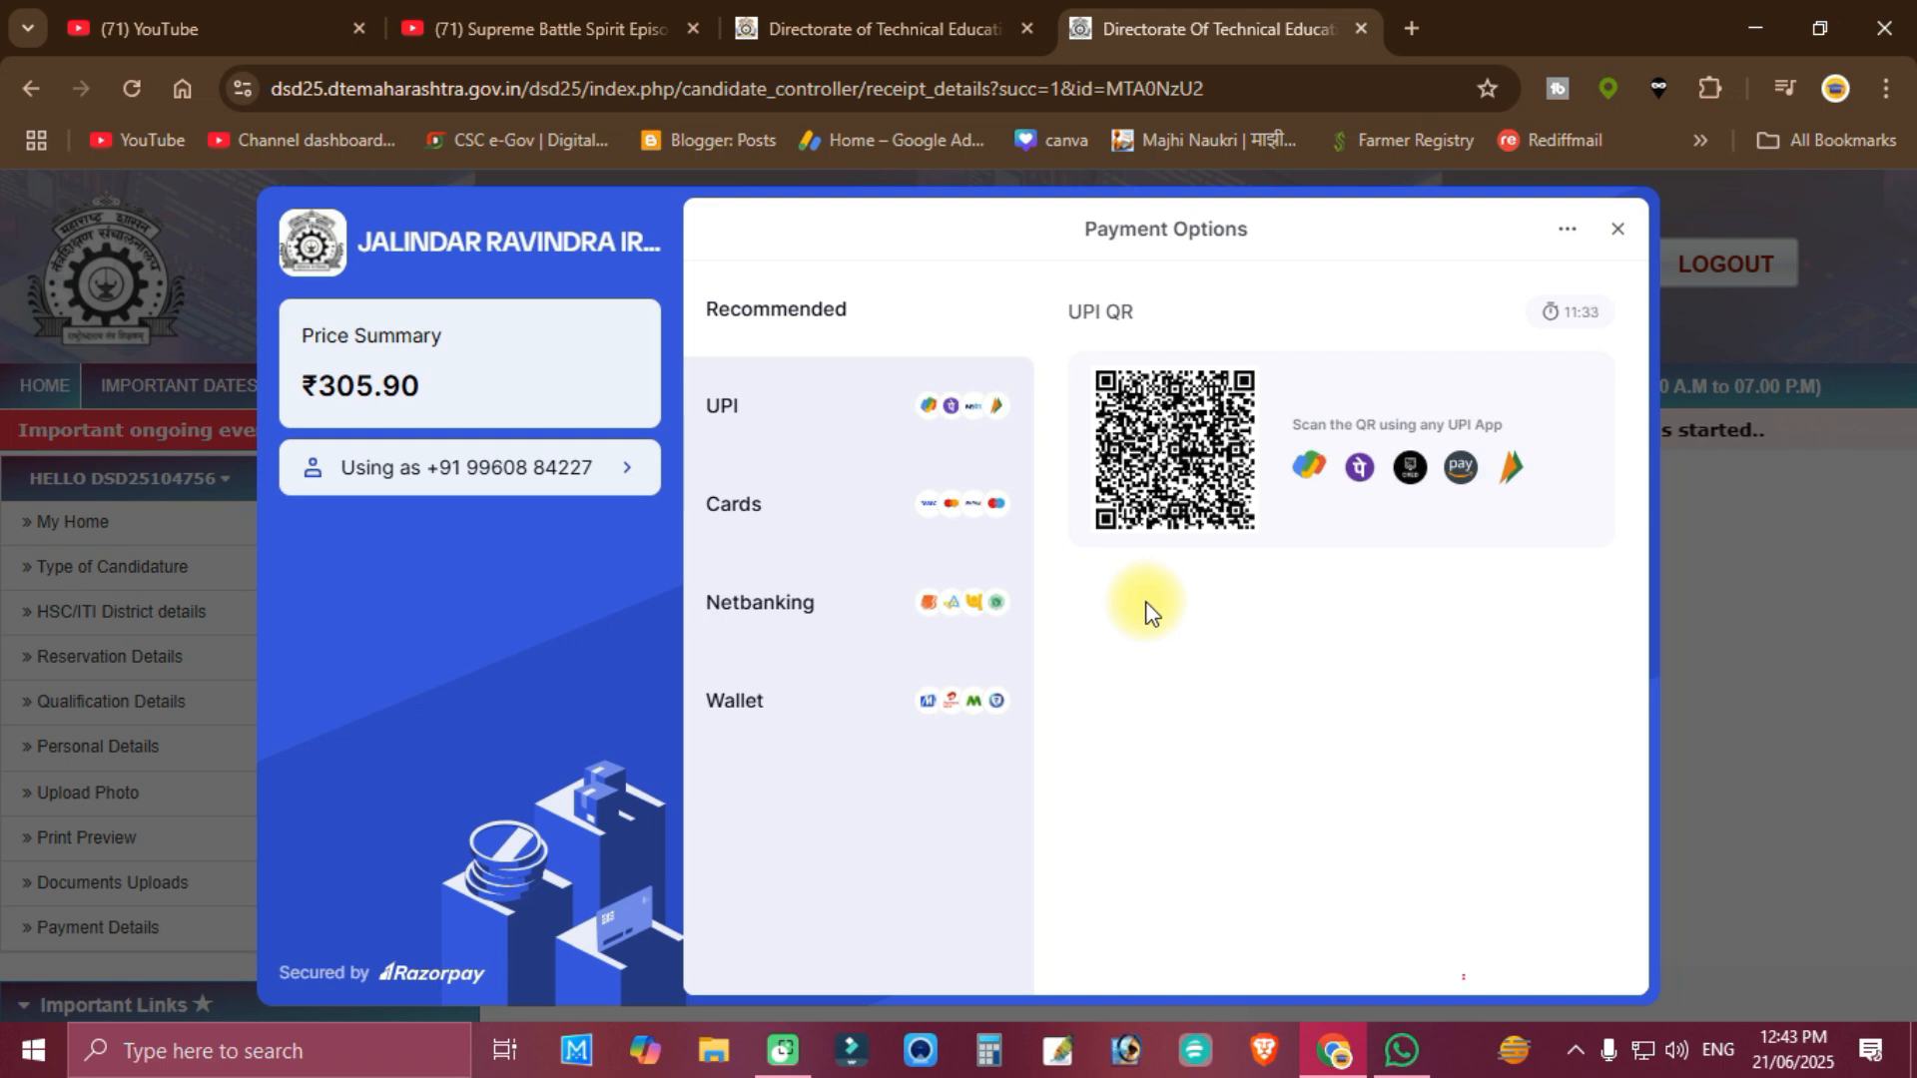
key("Escape")
left_click(1202, 941)
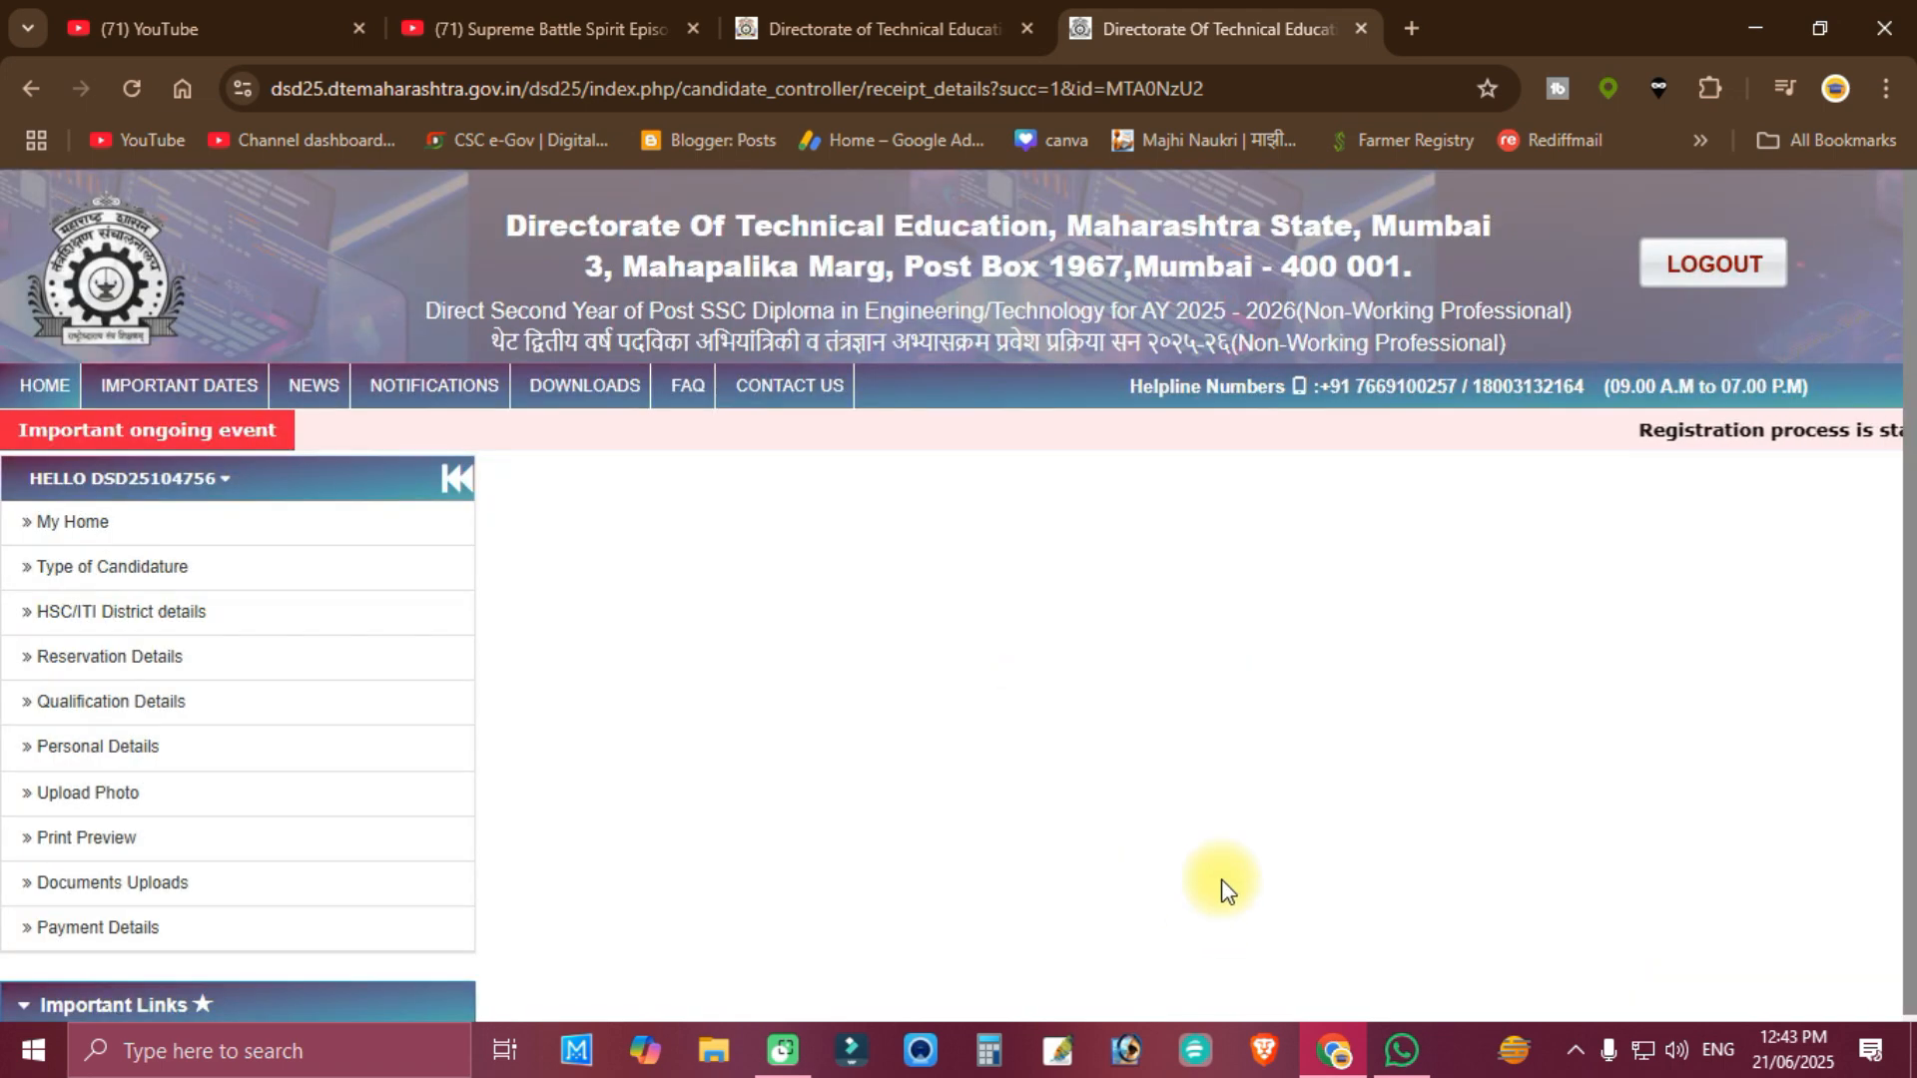